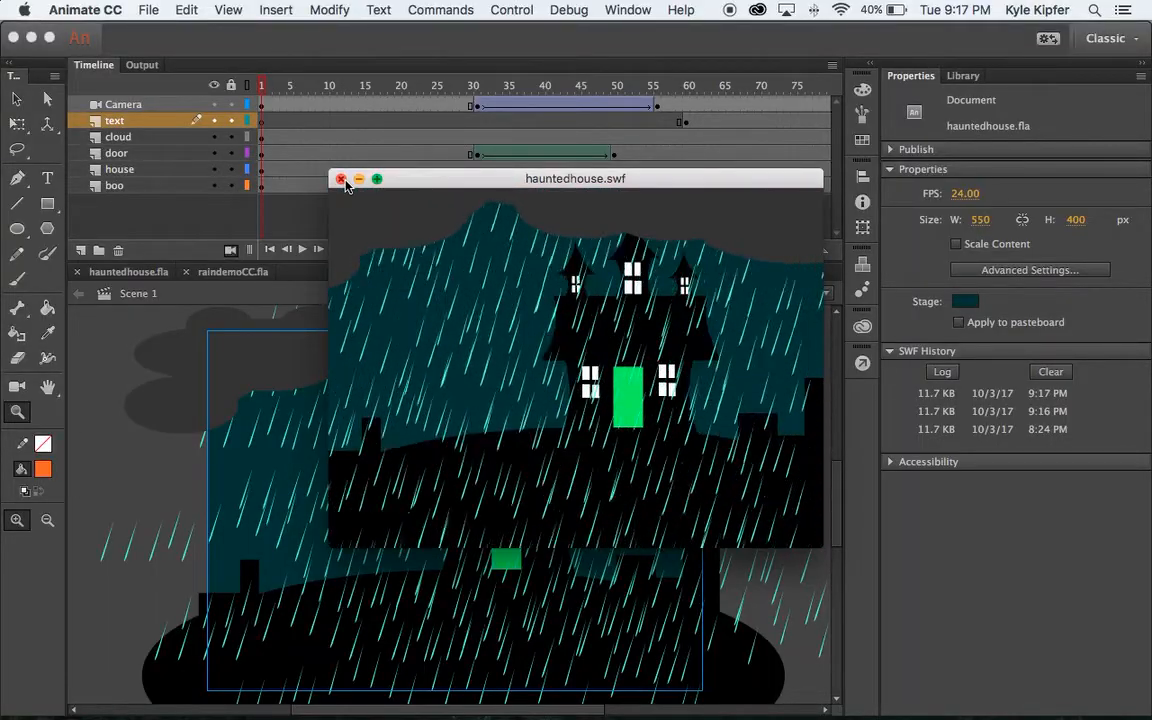
- Close the hauntedhouse.swf preview and create a new ActionScript 3.0 document, 550 by 400 px at 24 fps
click(341, 179)
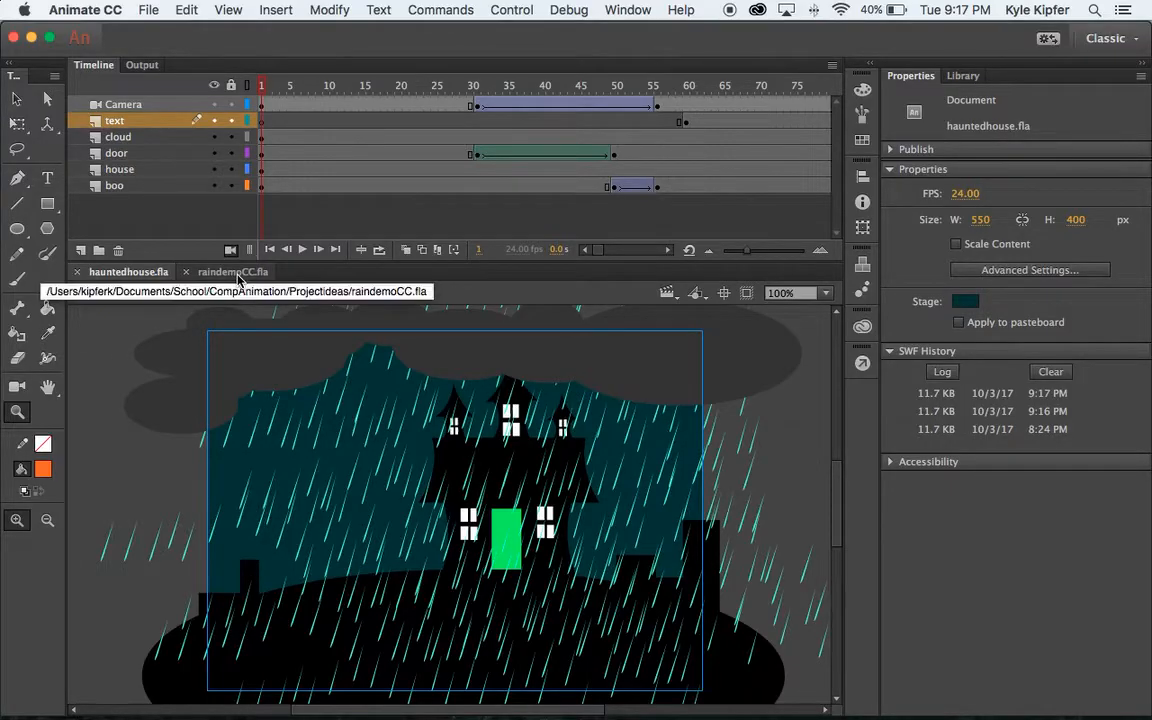
click(147, 9)
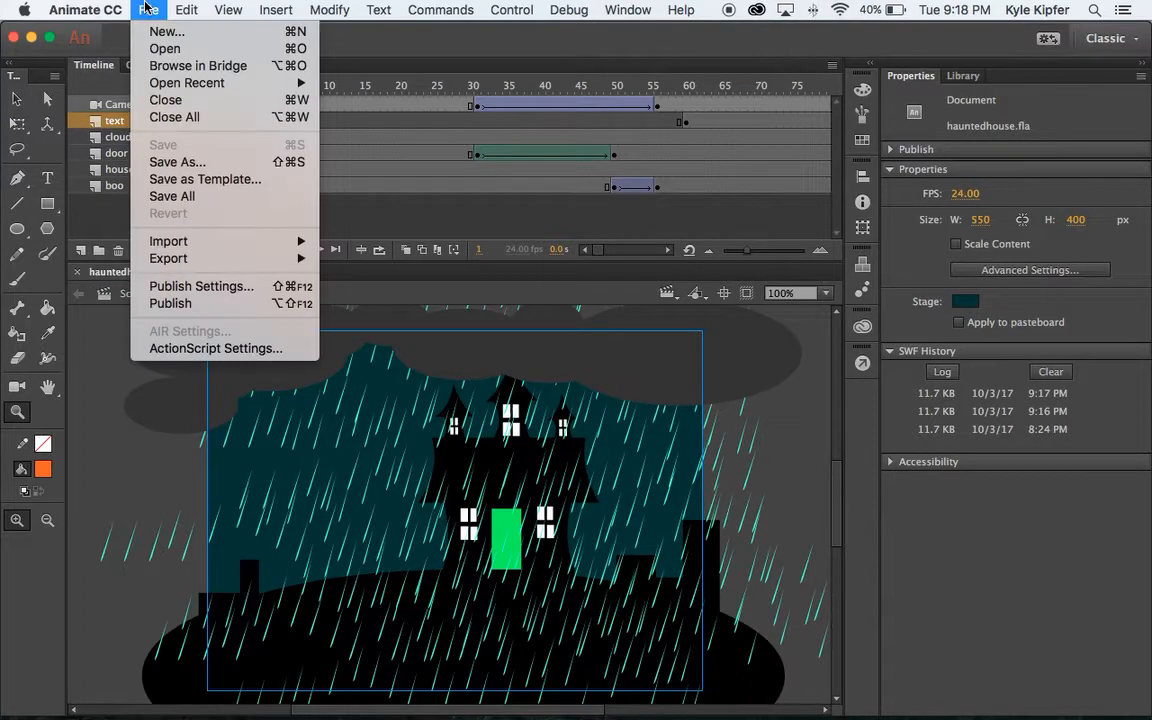
click(156, 32)
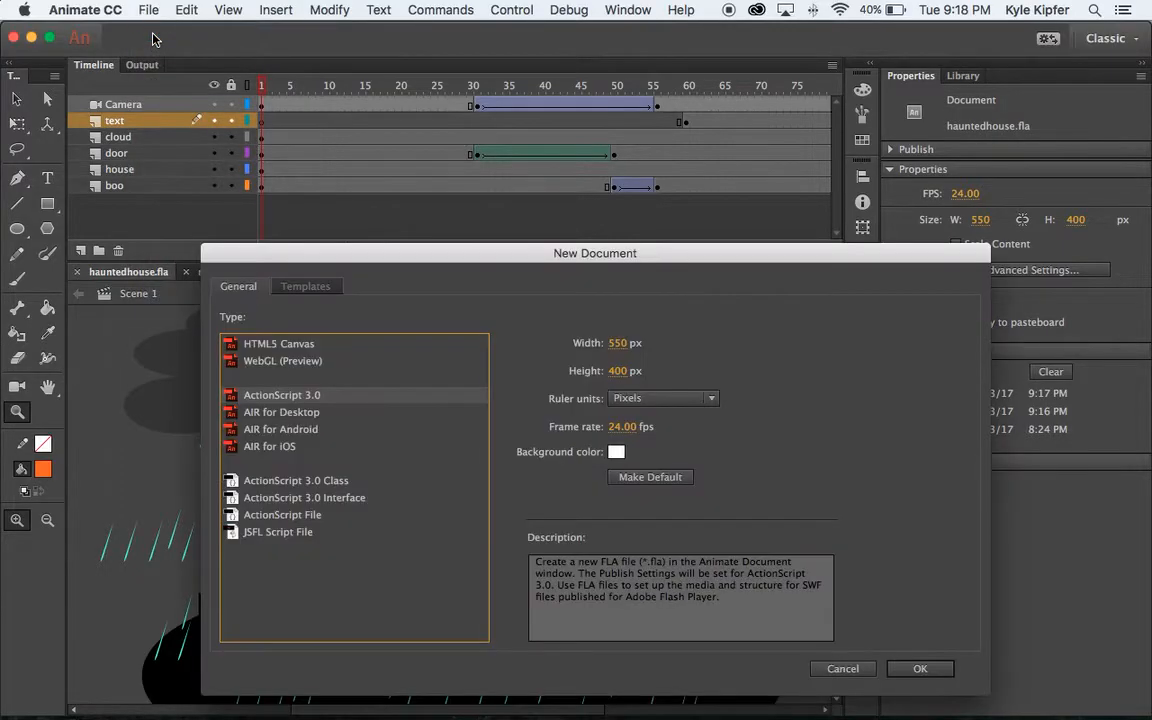
click(920, 669)
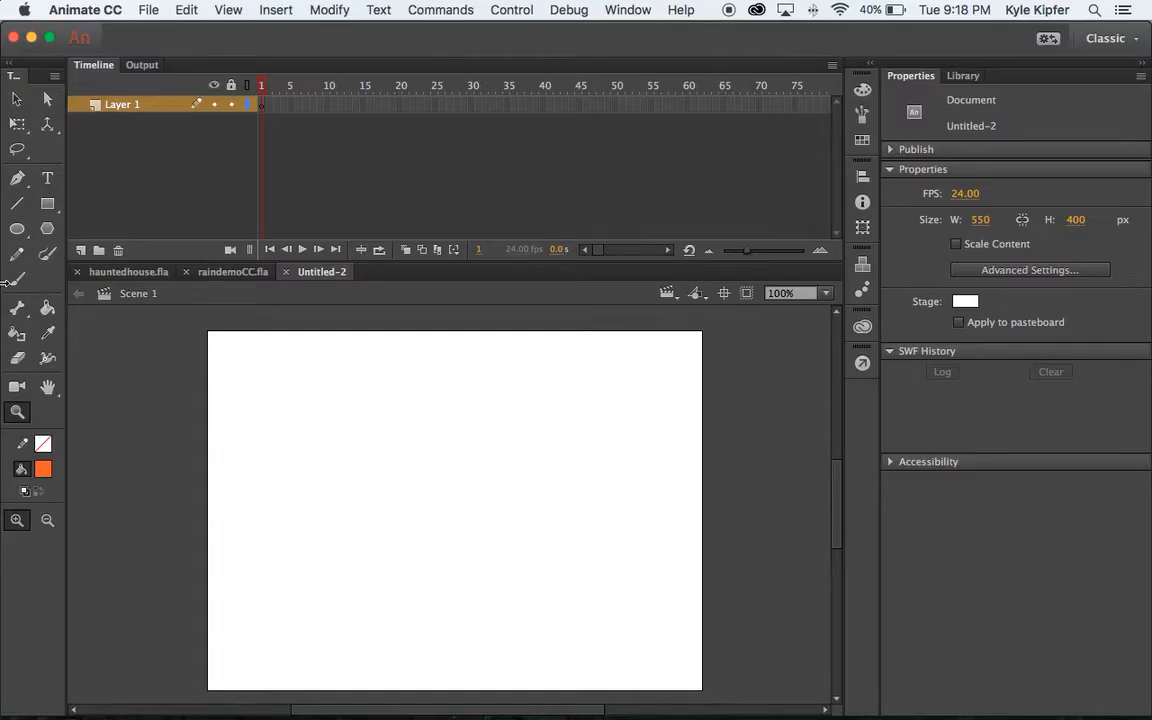
- Draw a black rectangle without a stroke near the middle of the stage and a wider one just above it
click(52, 205)
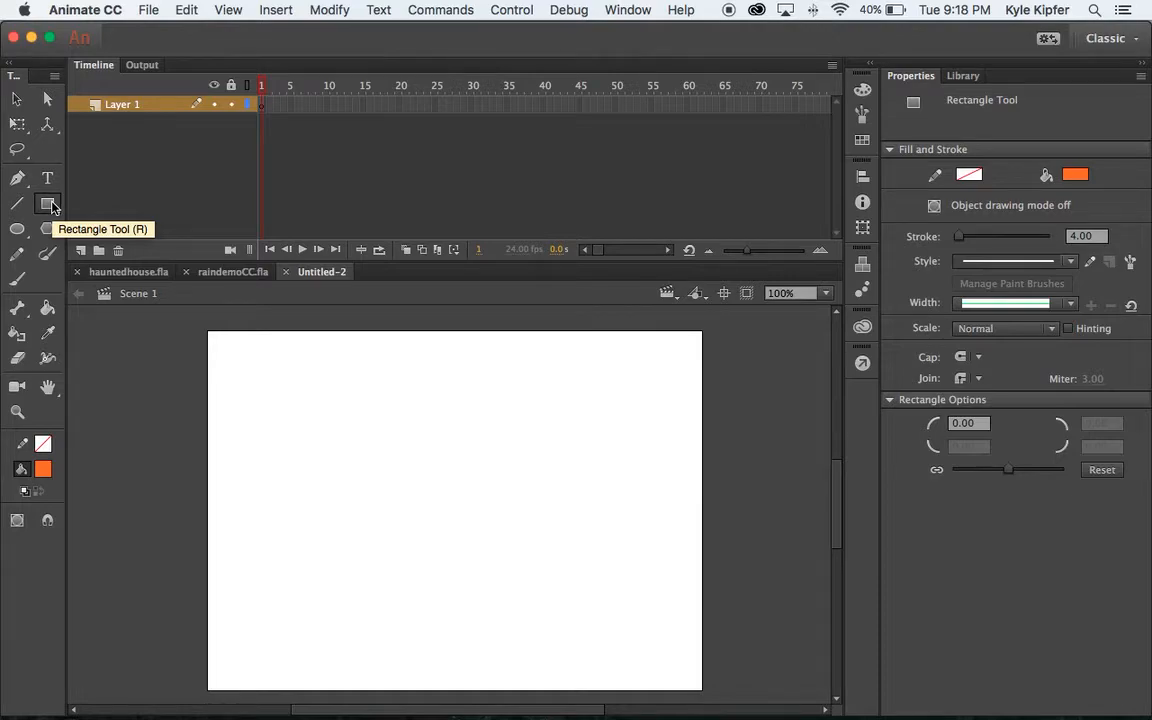
click(43, 469)
click(116, 527)
click(44, 445)
click(44, 445)
click(44, 445)
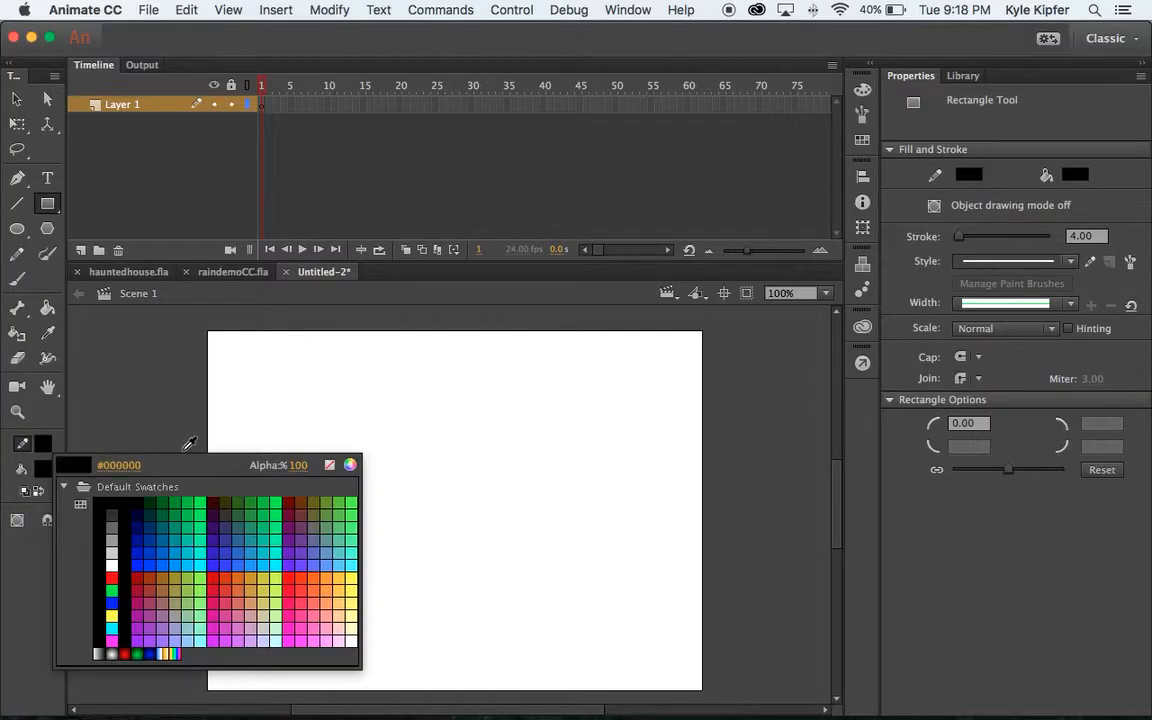
click(331, 466)
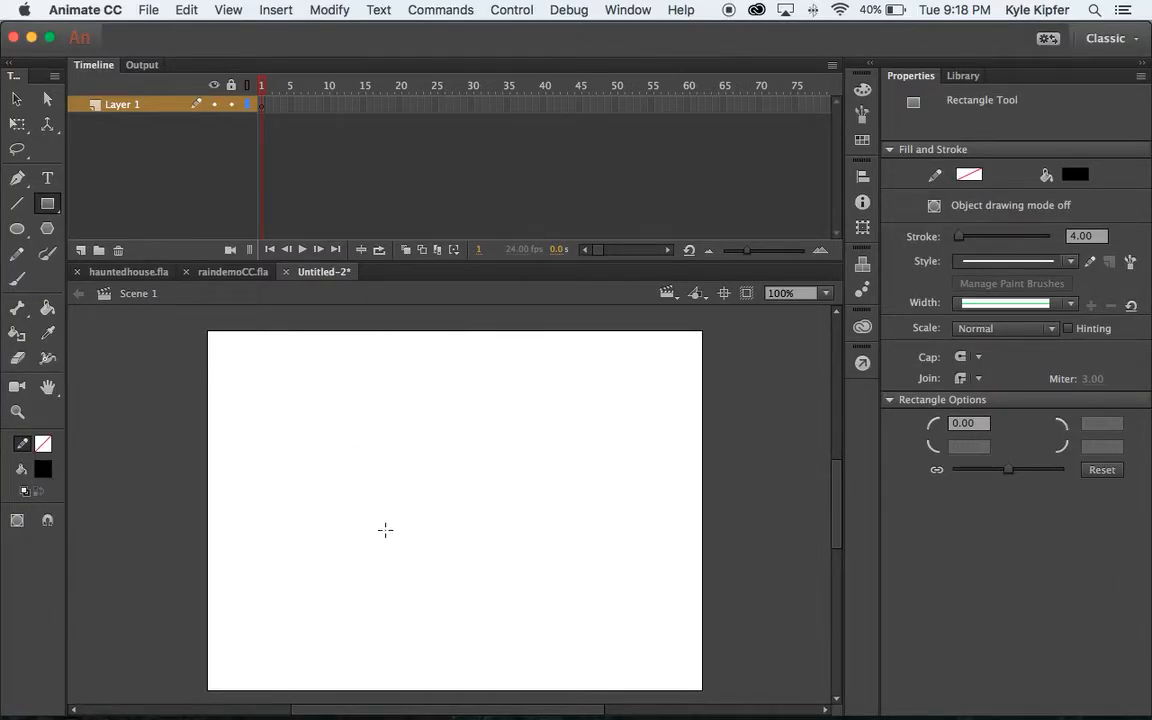
mouse_move(366, 498)
mouse_down()
mouse_move(534, 577)
mouse_move(534, 591)
mouse_move(510, 592)
mouse_up()
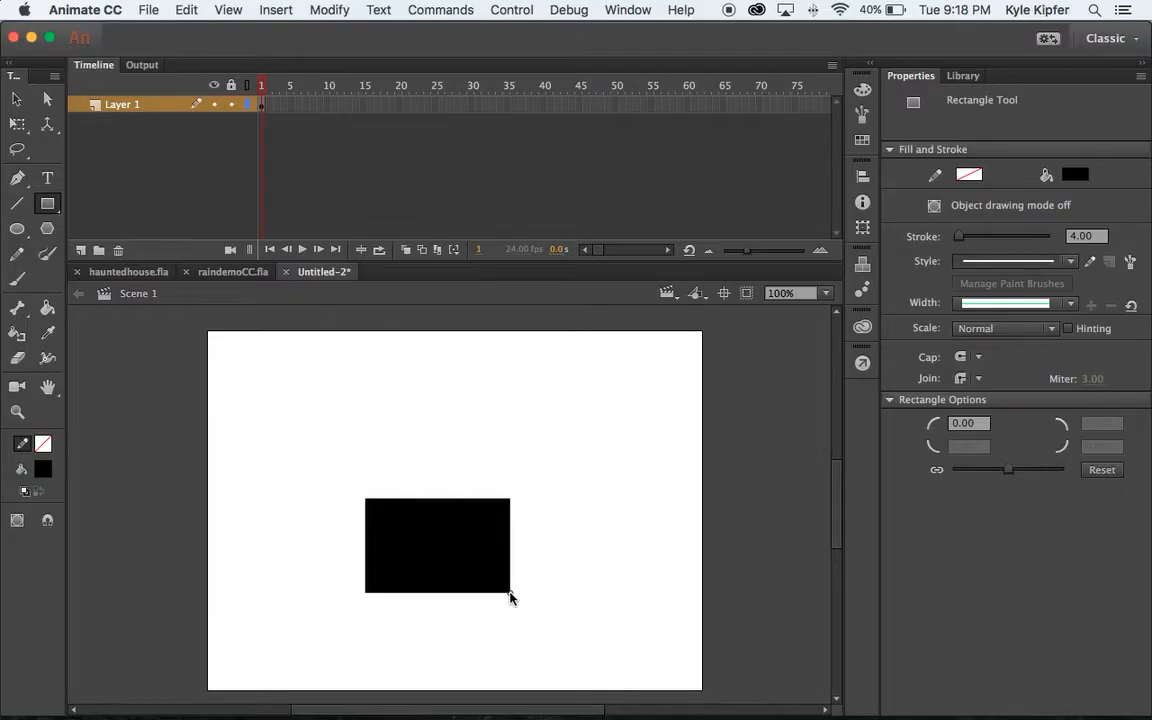
drag(339, 388, 527, 476)
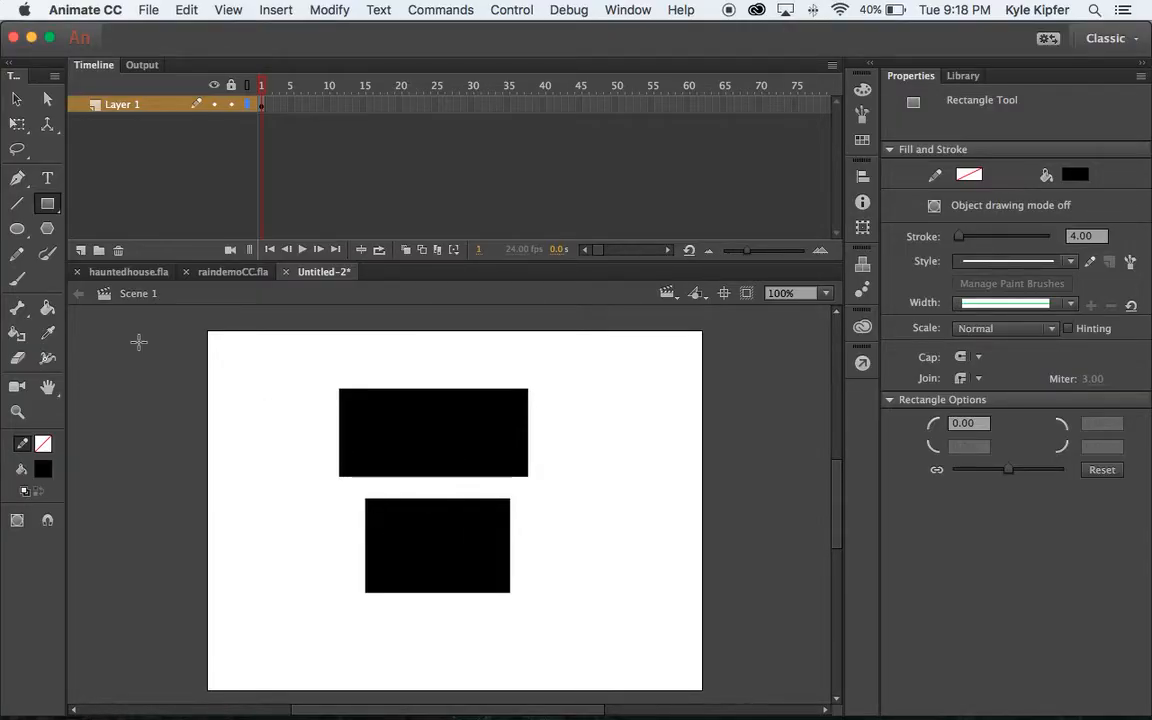
- Bend both sides of the upper rectangle inward and pull its two bottom corners outward to form a flared roof
click(16, 98)
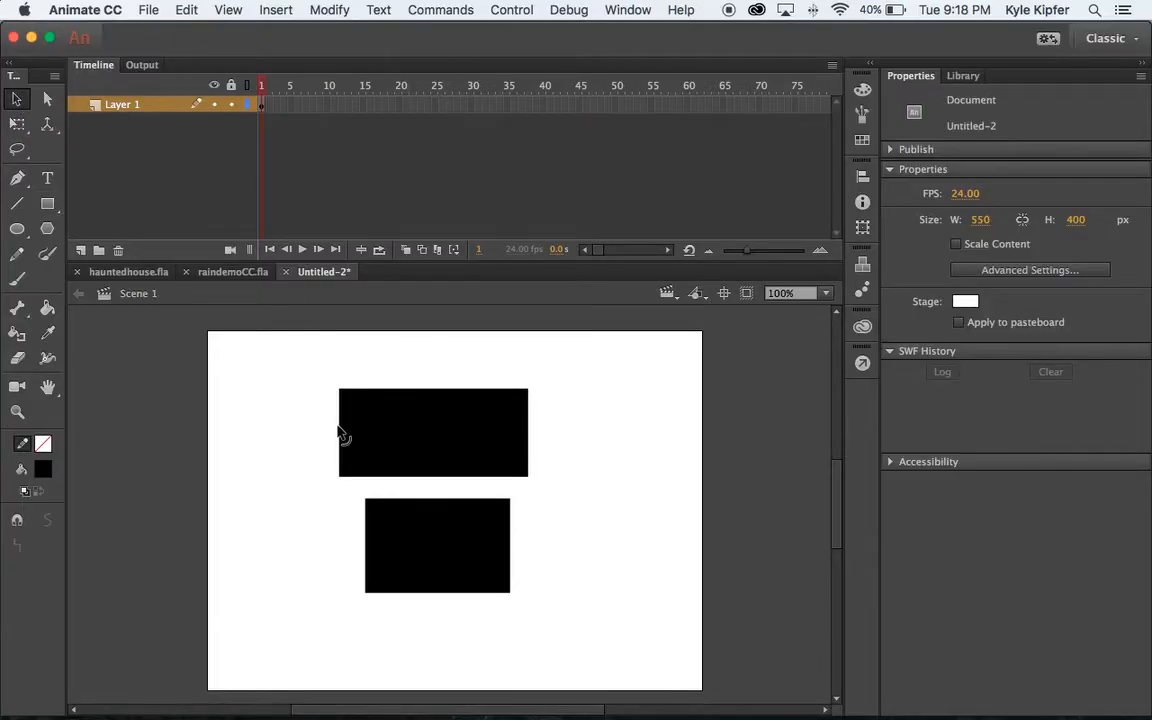
mouse_move(341, 436)
mouse_down()
mouse_move(357, 440)
mouse_move(347, 445)
mouse_up()
drag(529, 437, 520, 435)
drag(530, 478, 547, 480)
drag(341, 477, 318, 478)
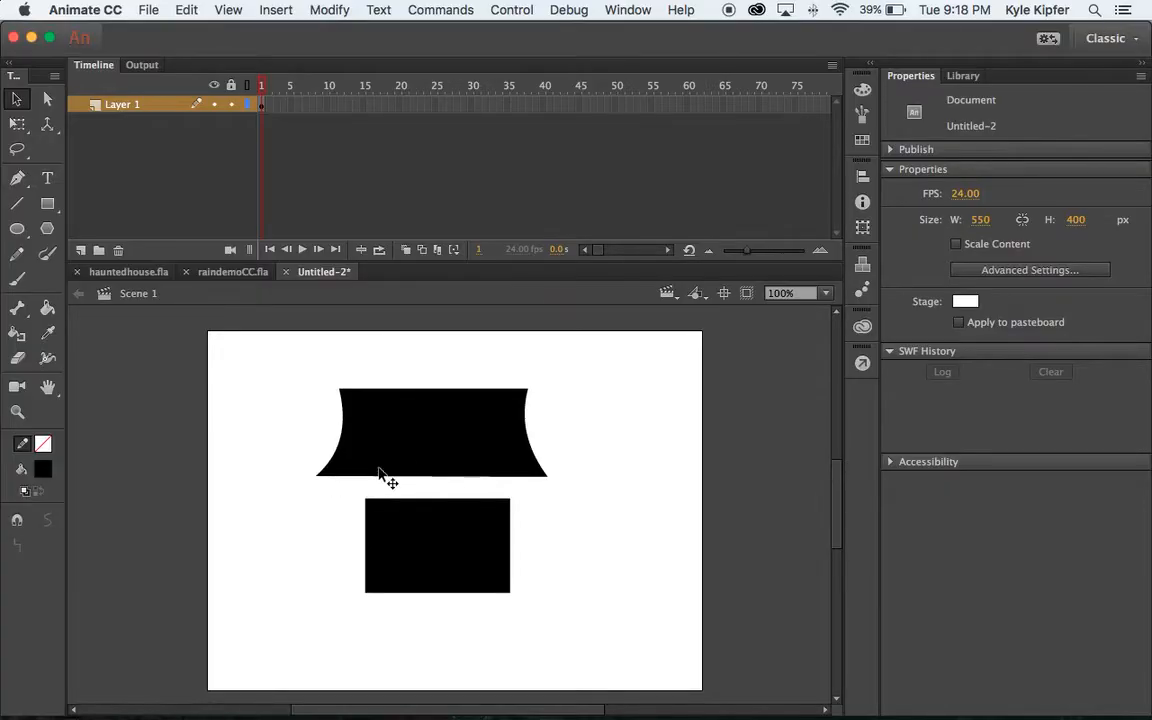
- Lower the flared roof onto the rectangle below so they merge, and shift the combined house down and to the right
drag(438, 422, 451, 458)
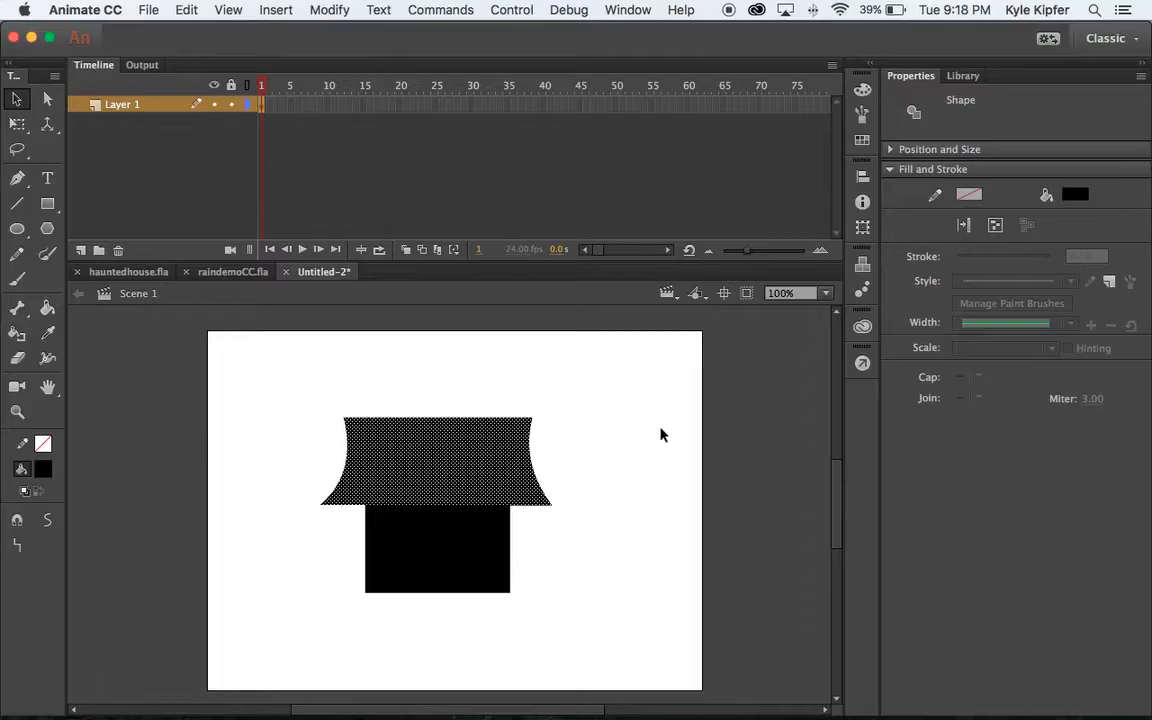
click(614, 428)
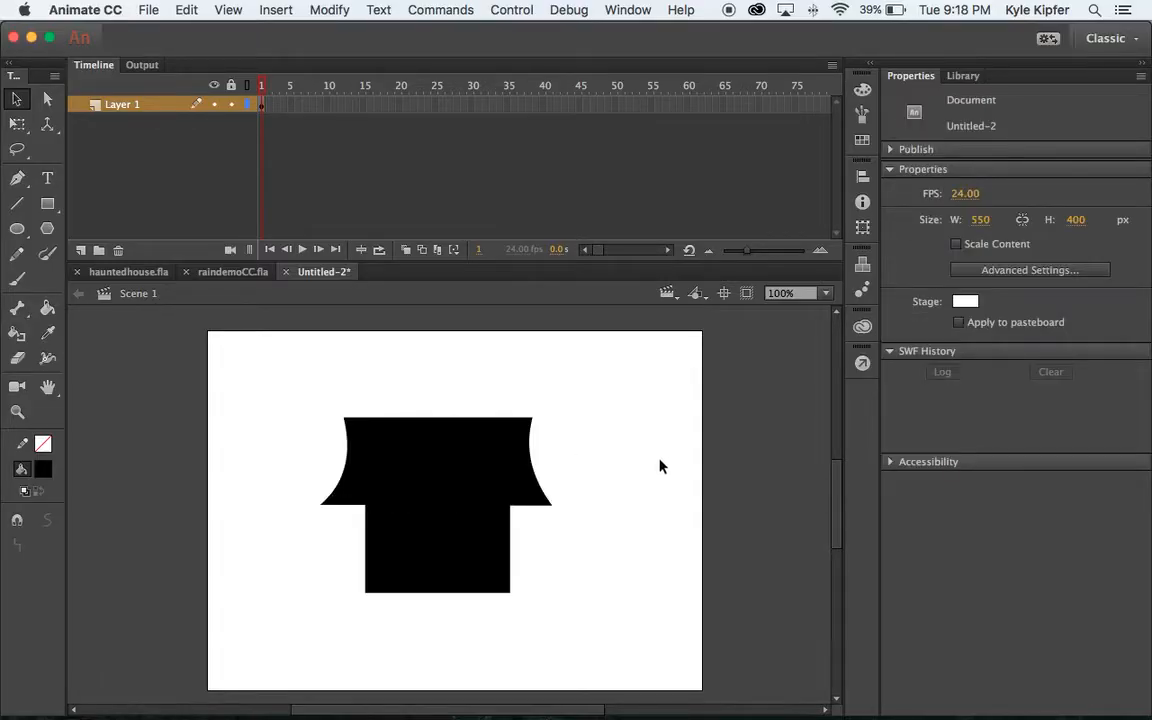
click(463, 470)
click(268, 510)
click(461, 497)
drag(450, 479, 486, 515)
click(615, 506)
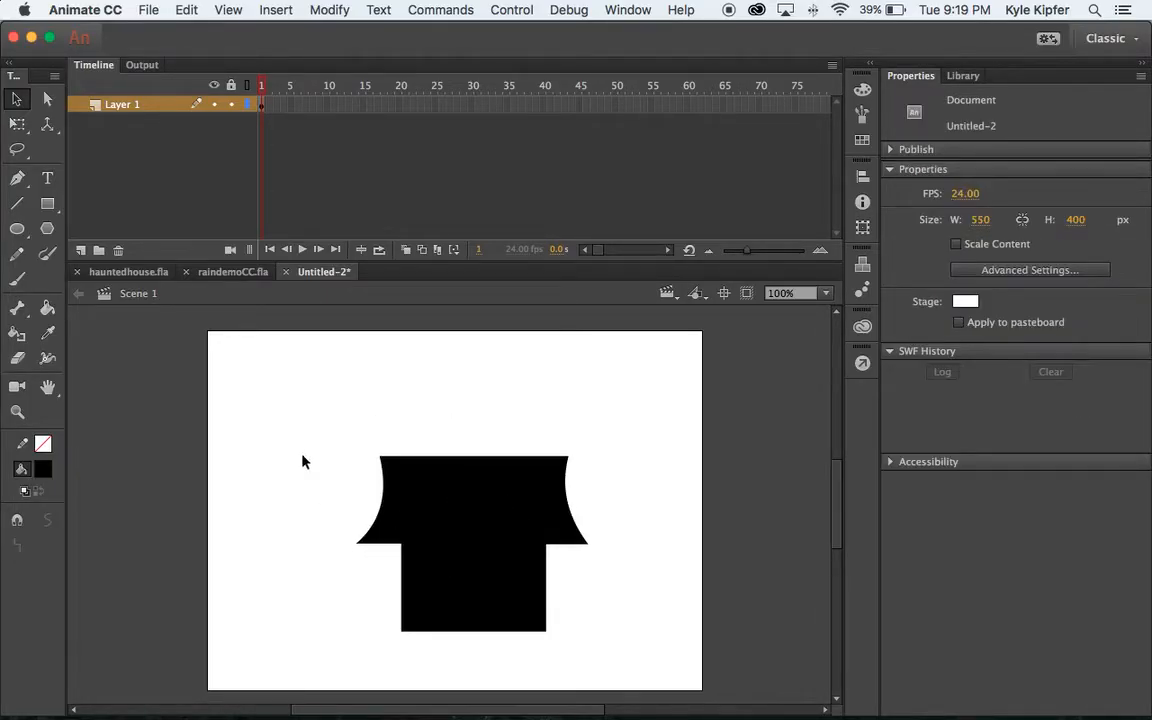
- Draw three rectangular towers on the roof's top edge, with the middle one taller and wider than the outer two
click(47, 203)
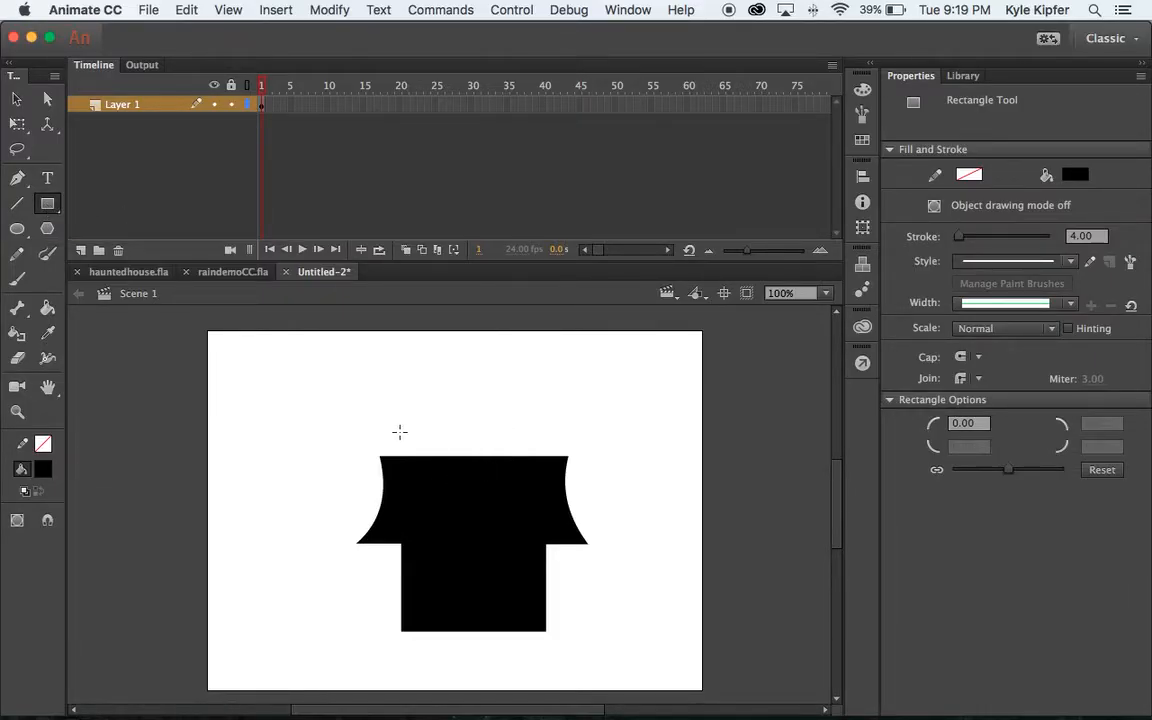
mouse_move(398, 427)
mouse_down()
mouse_move(434, 470)
mouse_move(427, 463)
mouse_up()
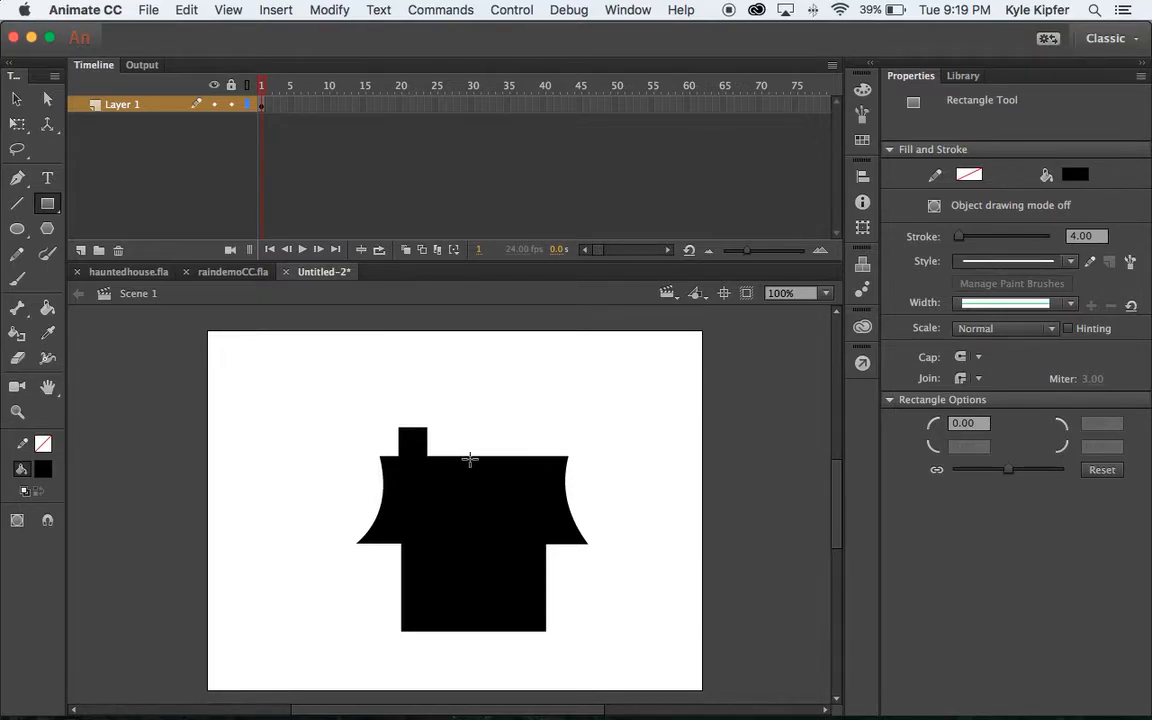
drag(454, 398, 502, 472)
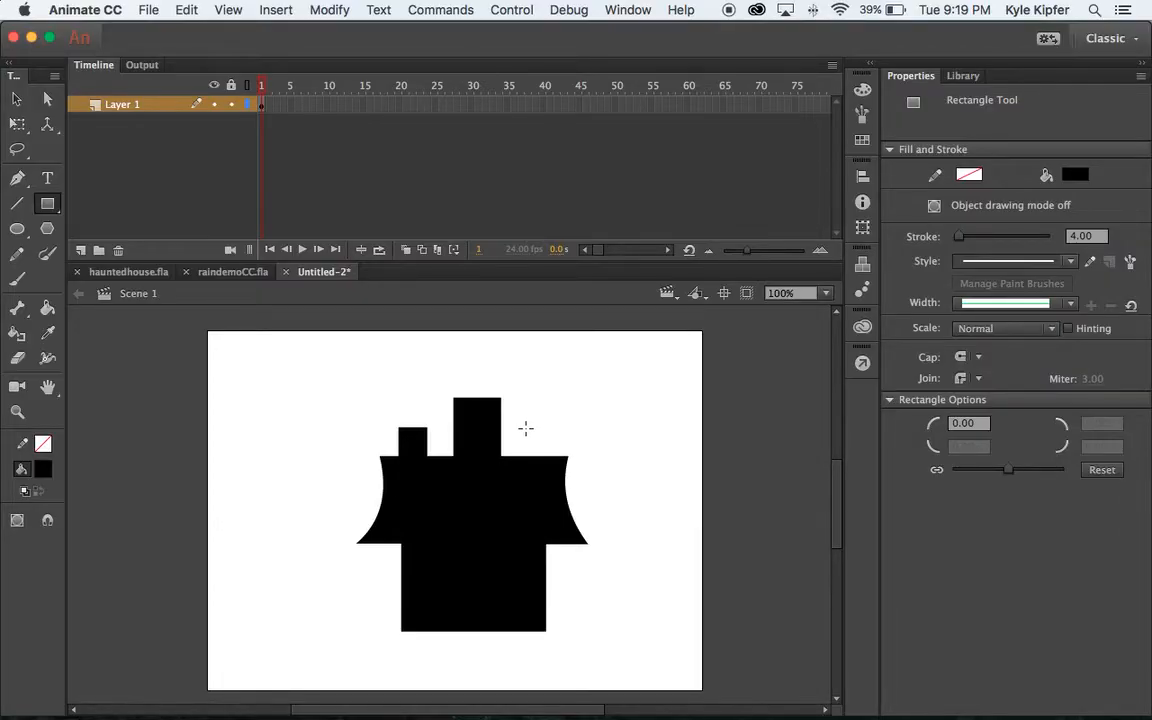
drag(526, 424, 553, 470)
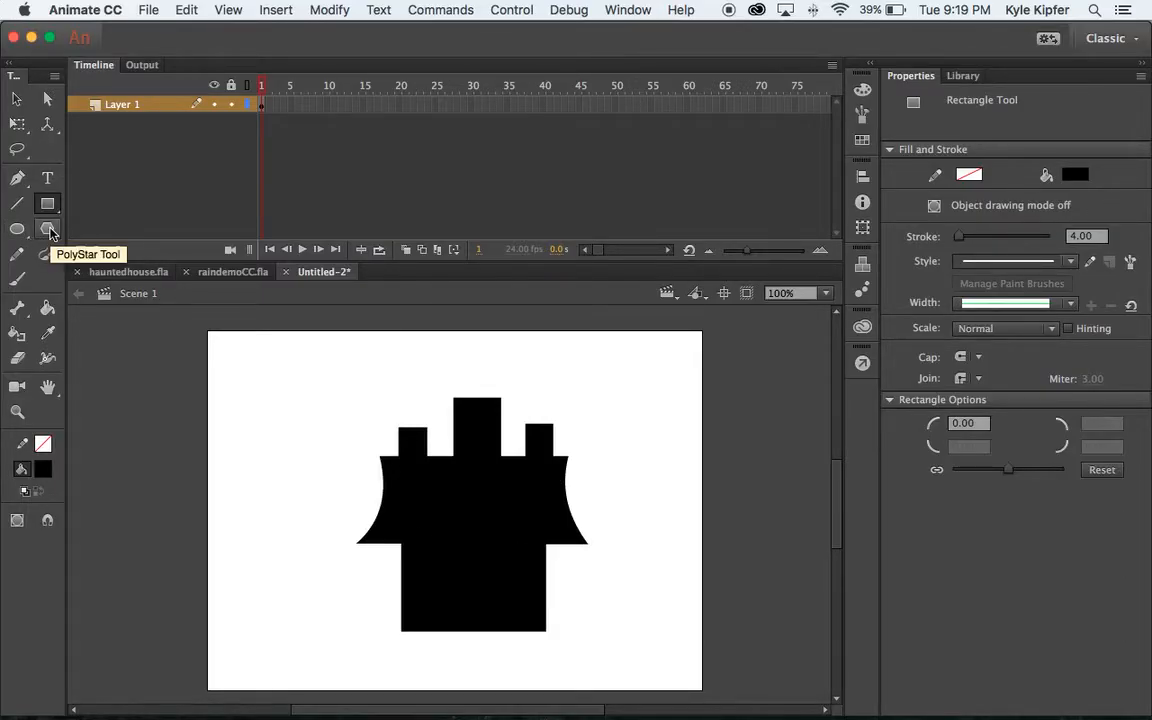
- Draw three 3-sided polygons with the PolyStar tool above the house, two small ones and a larger one, as tower roofs
click(48, 229)
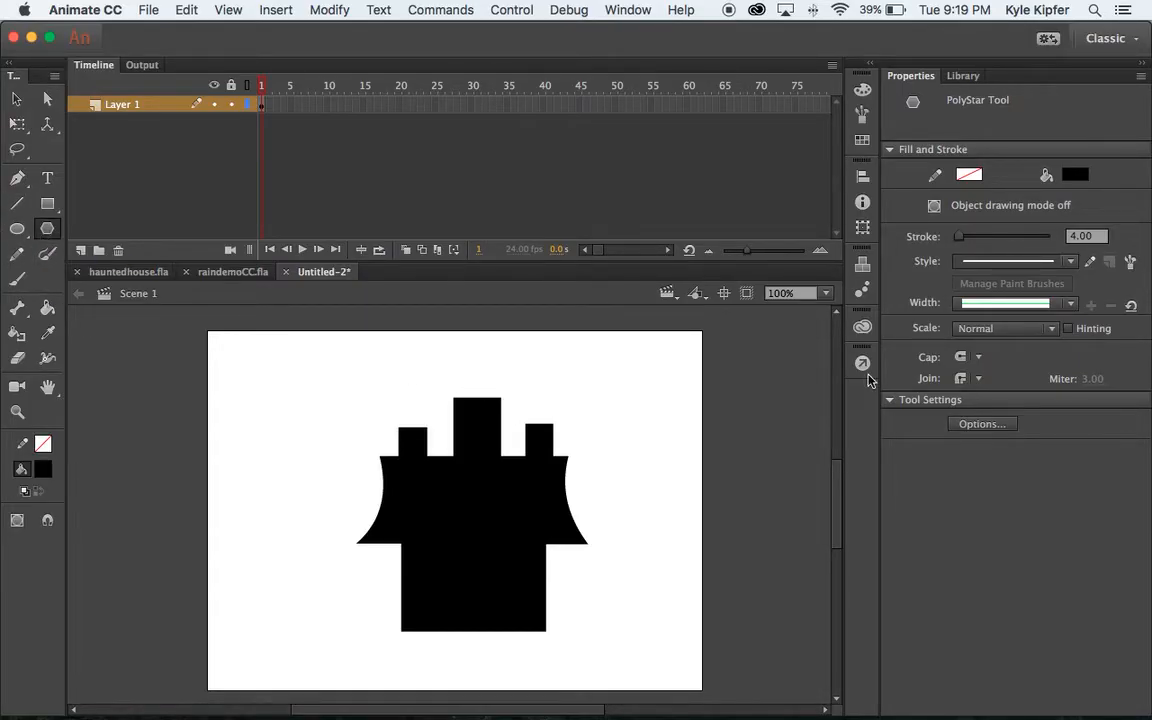
click(990, 425)
double_click(576, 363)
text(3)
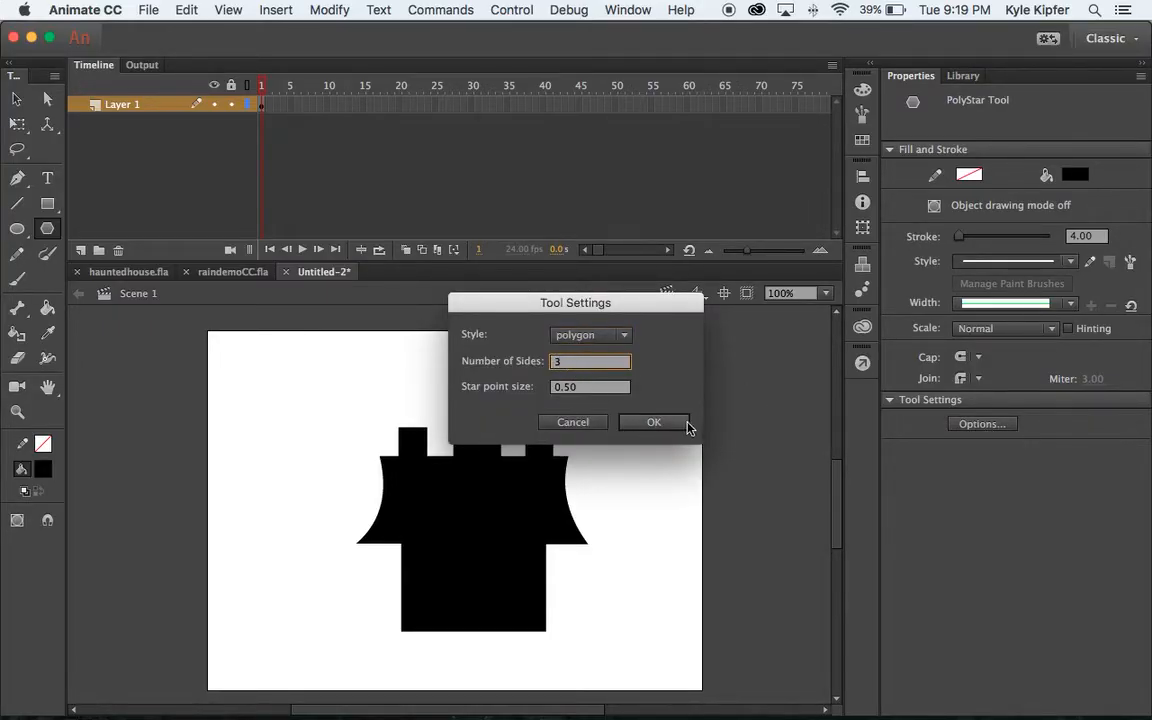
click(654, 423)
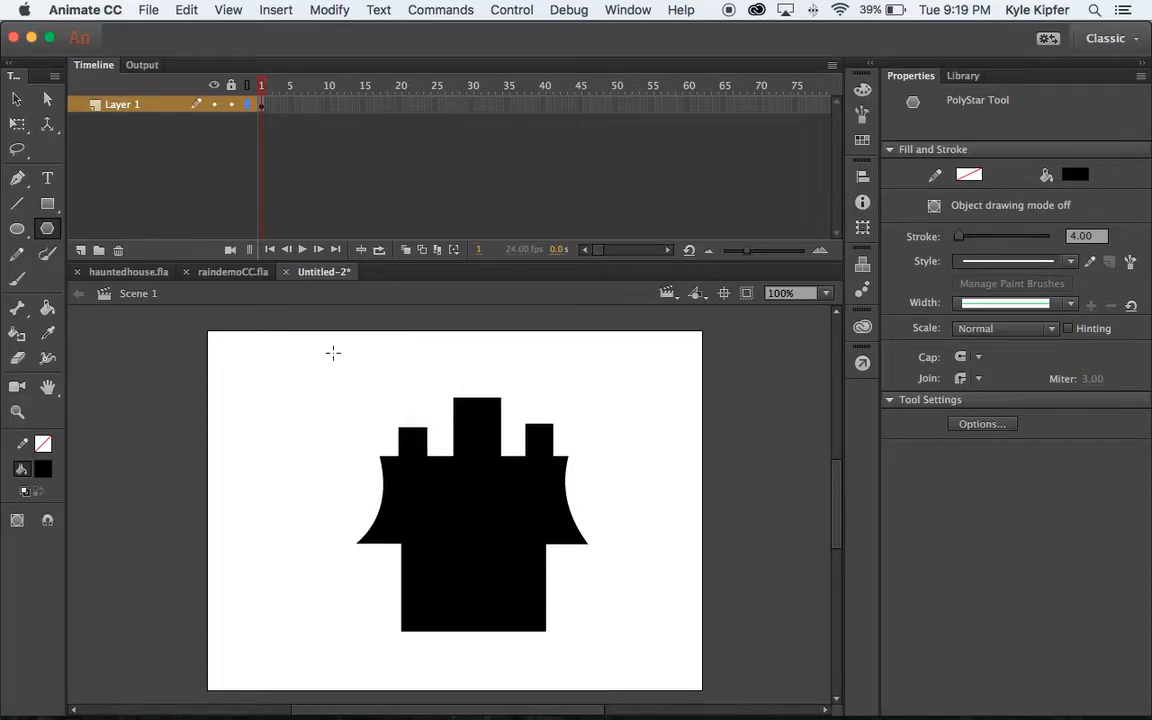
mouse_move(391, 386)
mouse_down()
mouse_move(411, 408)
mouse_move(409, 395)
mouse_up()
drag(528, 366, 548, 376)
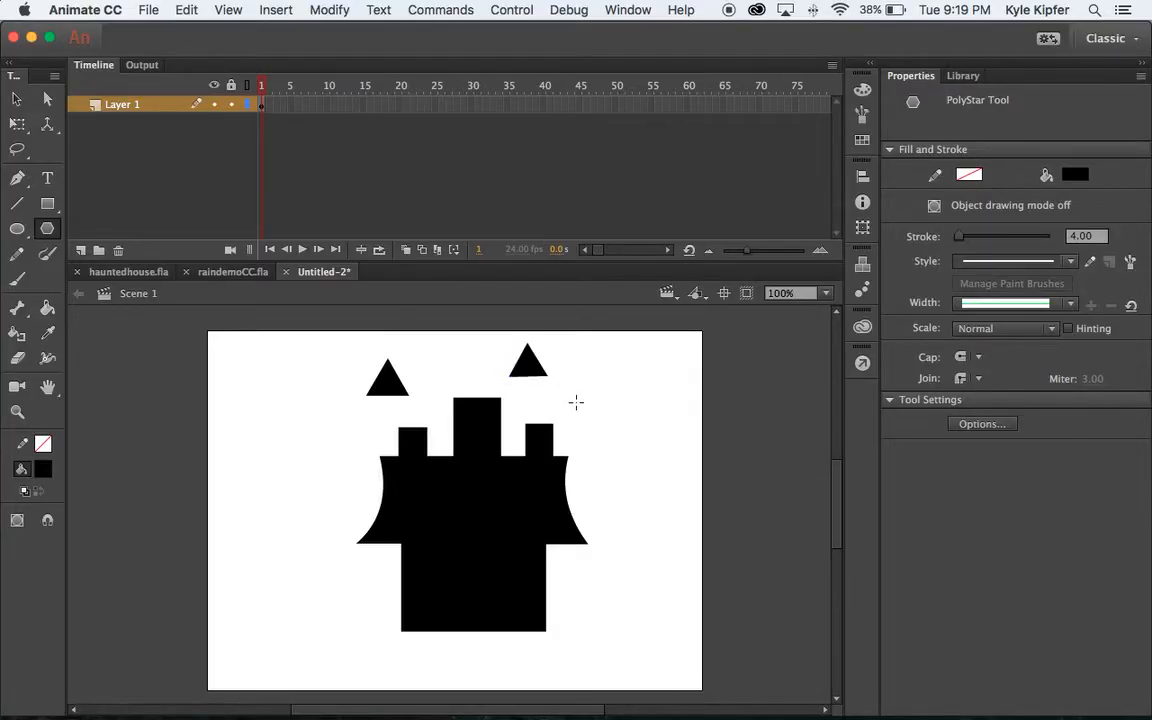
drag(437, 318, 472, 336)
- Place the large triangle on the middle tower and the small triangles on the two outer towers
click(16, 98)
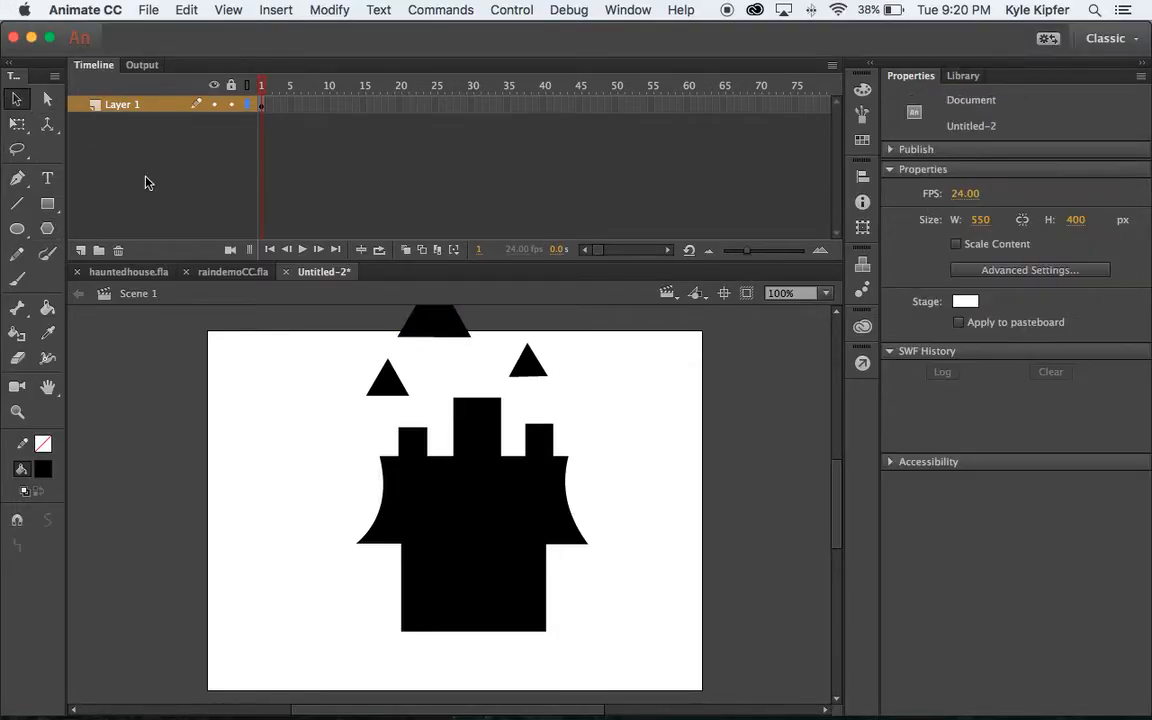
drag(445, 330, 479, 386)
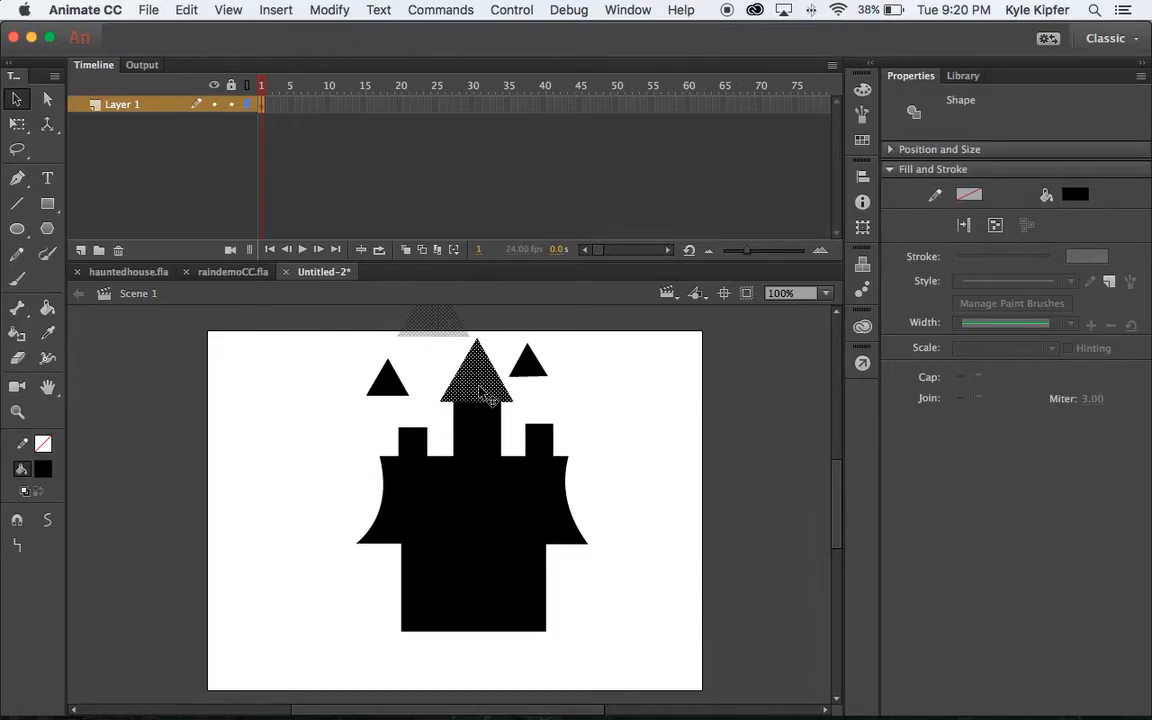
drag(531, 370, 541, 418)
drag(394, 386, 430, 435)
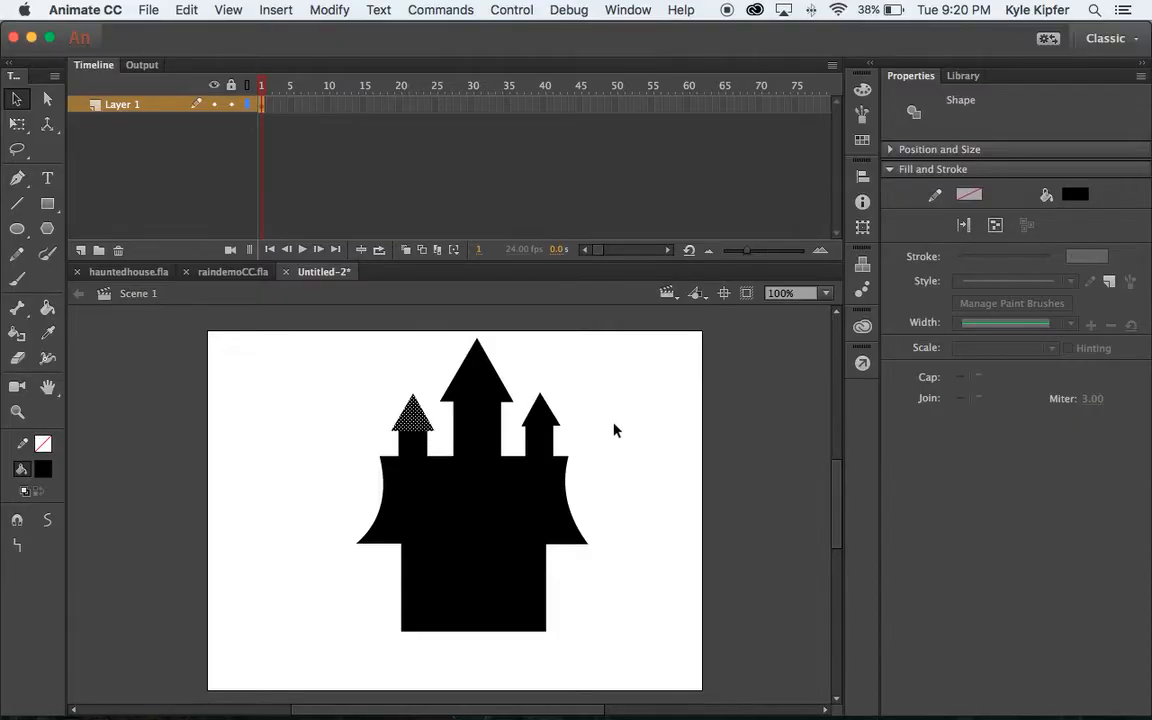
click(622, 394)
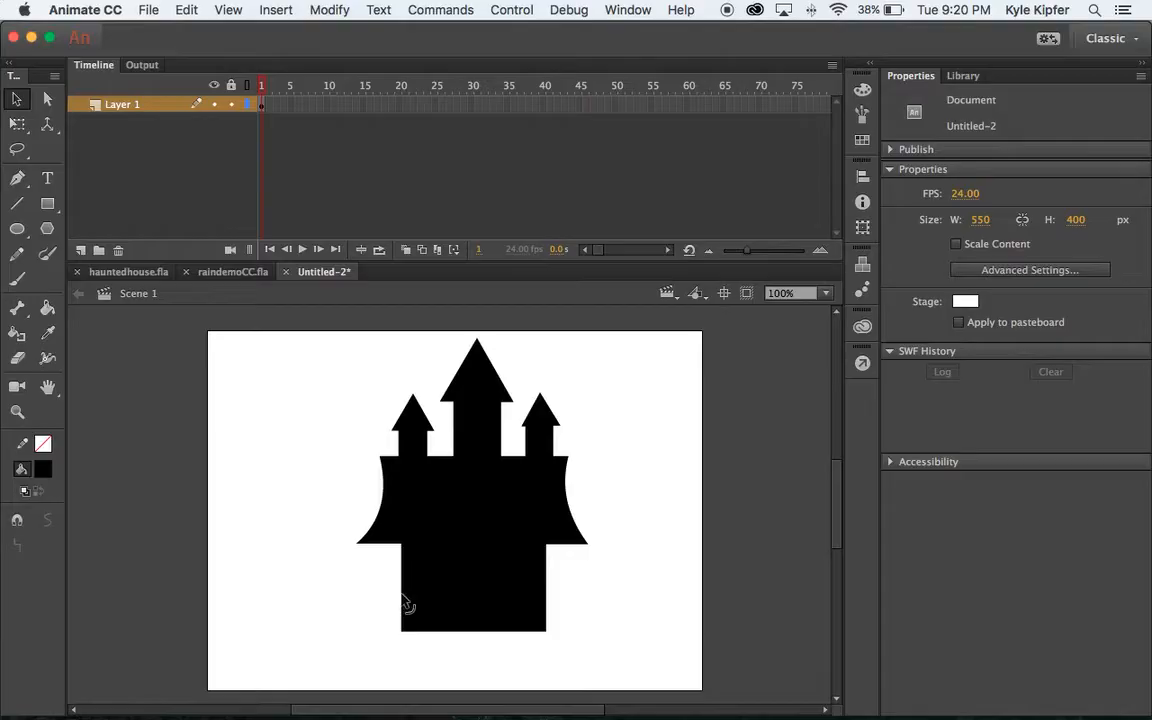
- Curve the sides of the towers and their pointed roofs inward
drag(404, 451, 428, 447)
click(424, 445)
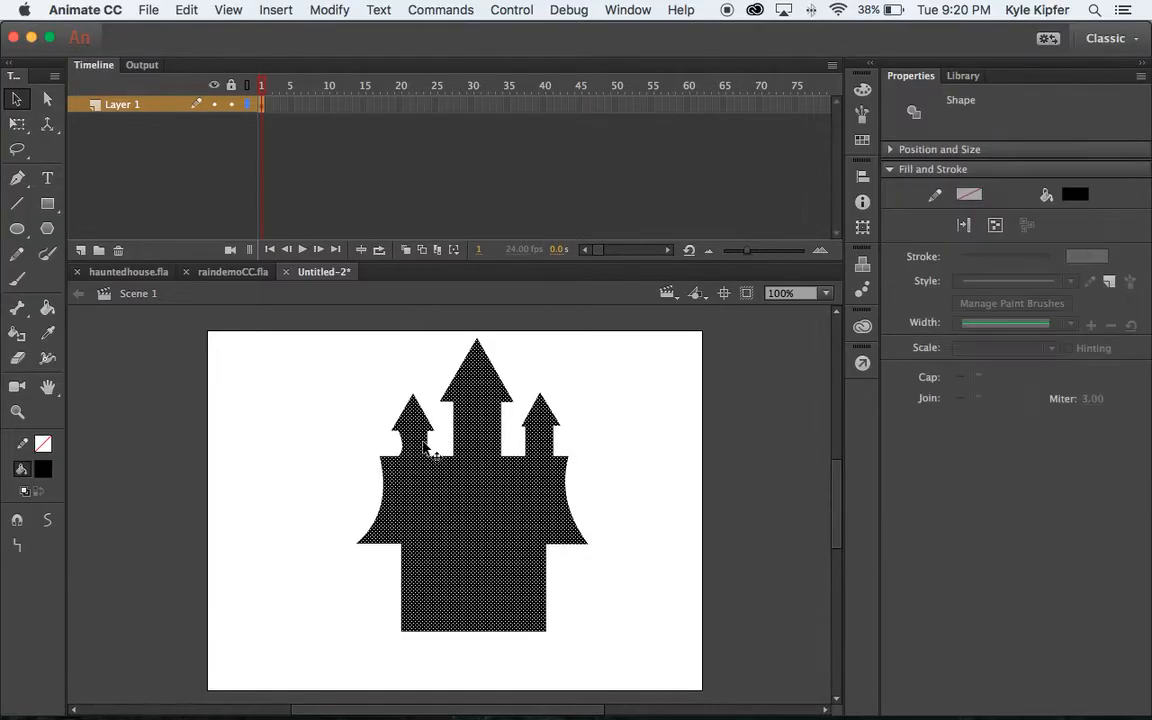
click(352, 424)
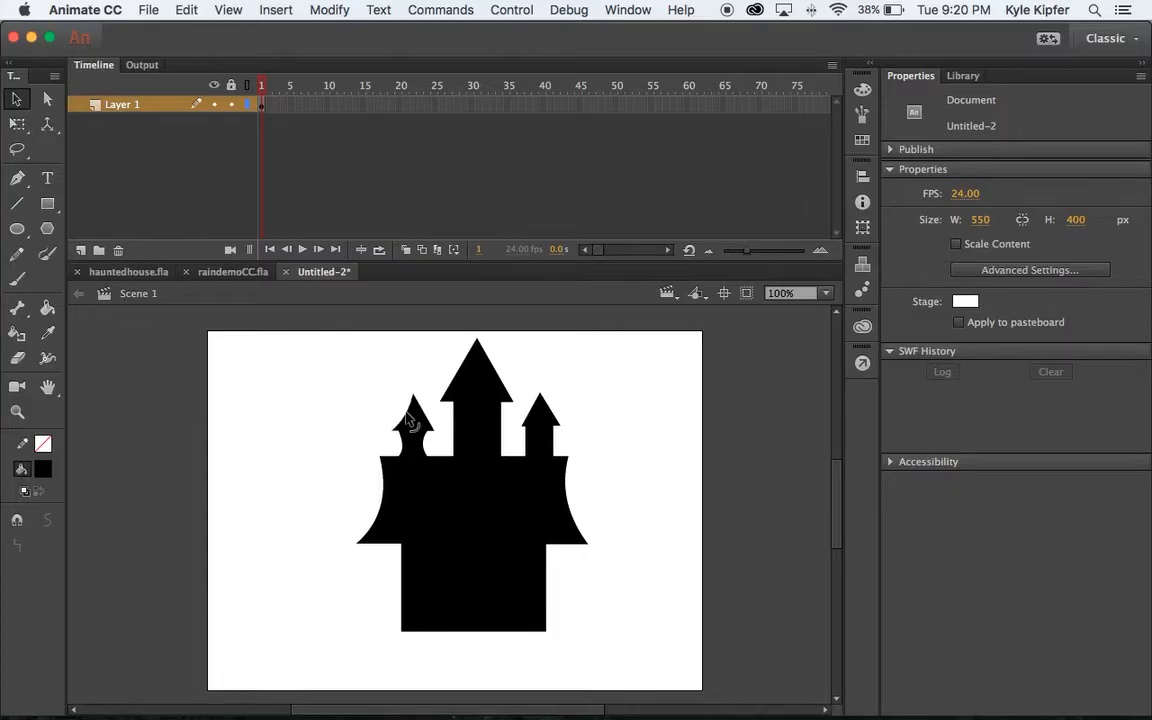
drag(424, 413, 419, 416)
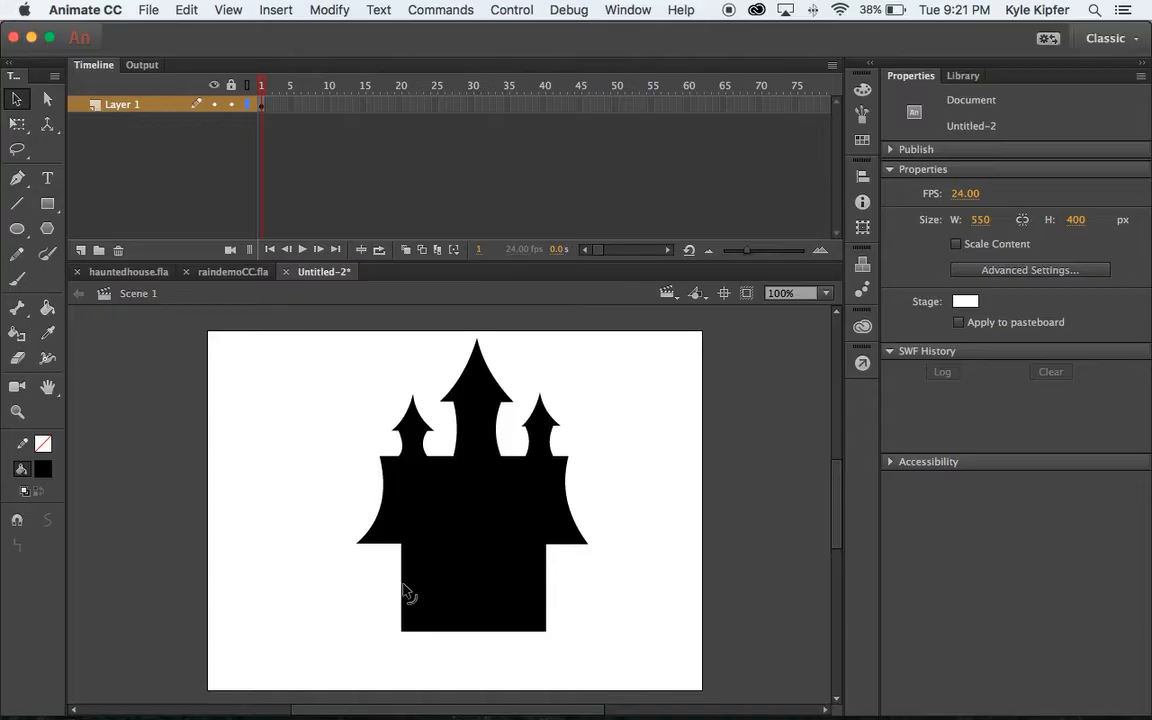
- Bend both sides of the house's lower body inward and pull its two bottom corners outward
drag(402, 588, 411, 591)
drag(547, 588, 538, 590)
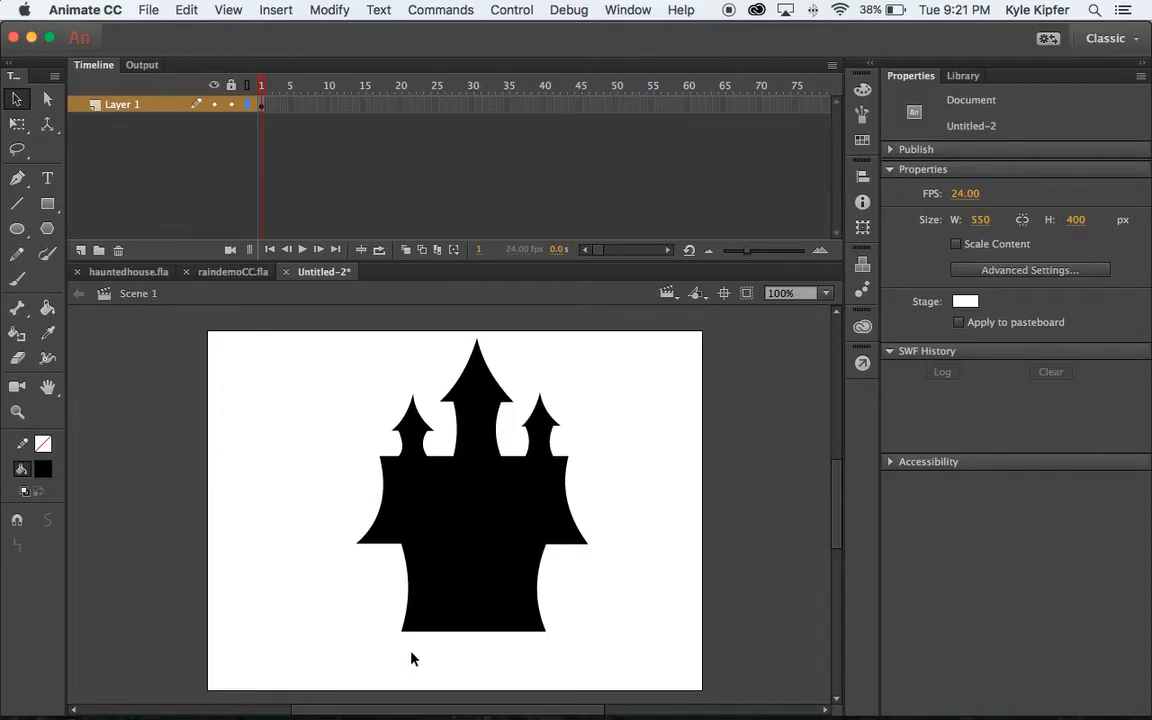
drag(400, 635, 388, 630)
drag(541, 633, 564, 633)
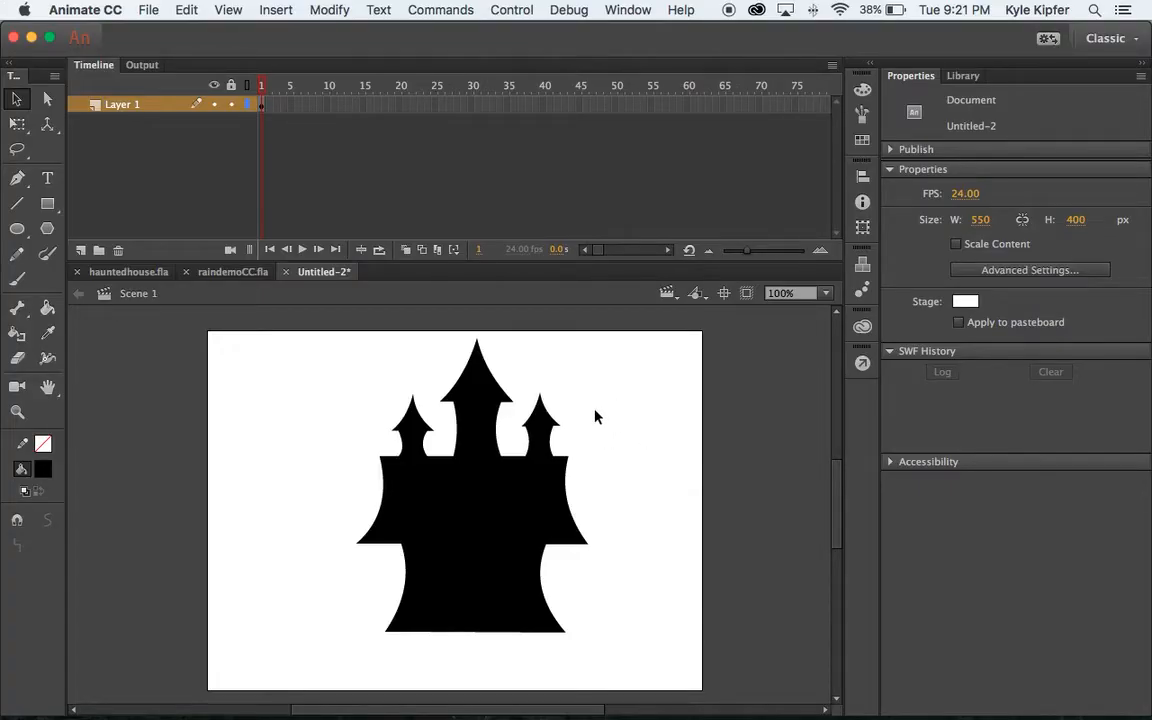
click(478, 485)
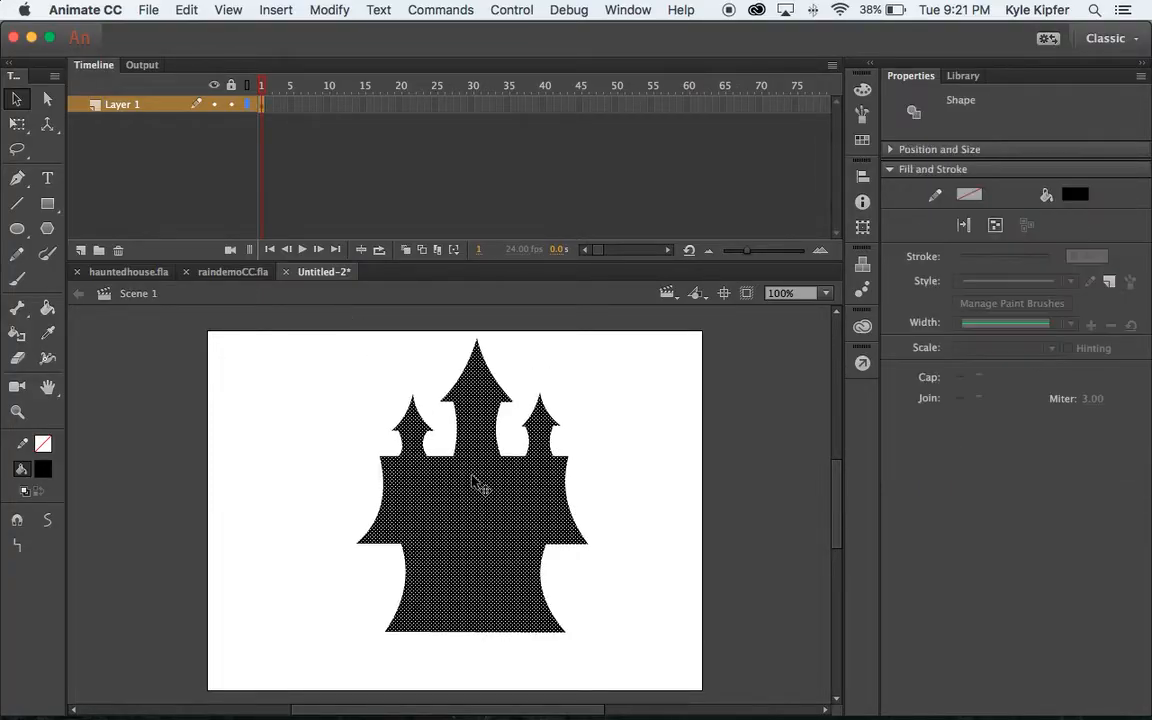
click(240, 395)
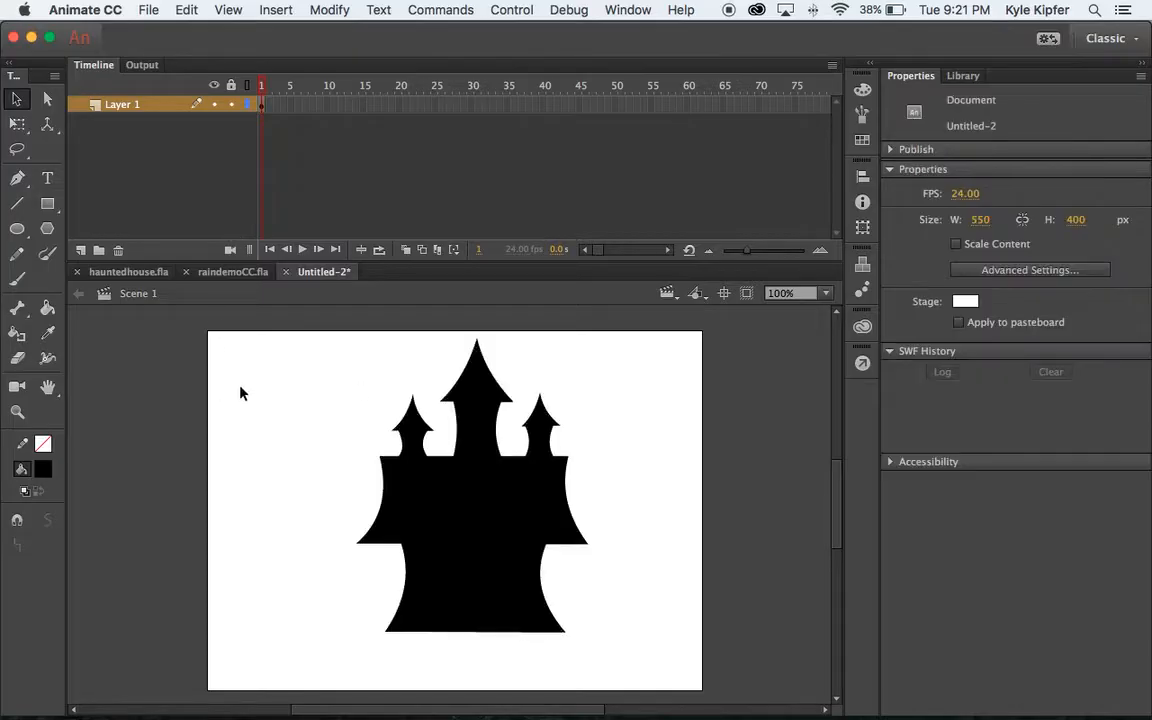
- Rename Layer 1 as "house"
double_click(128, 103)
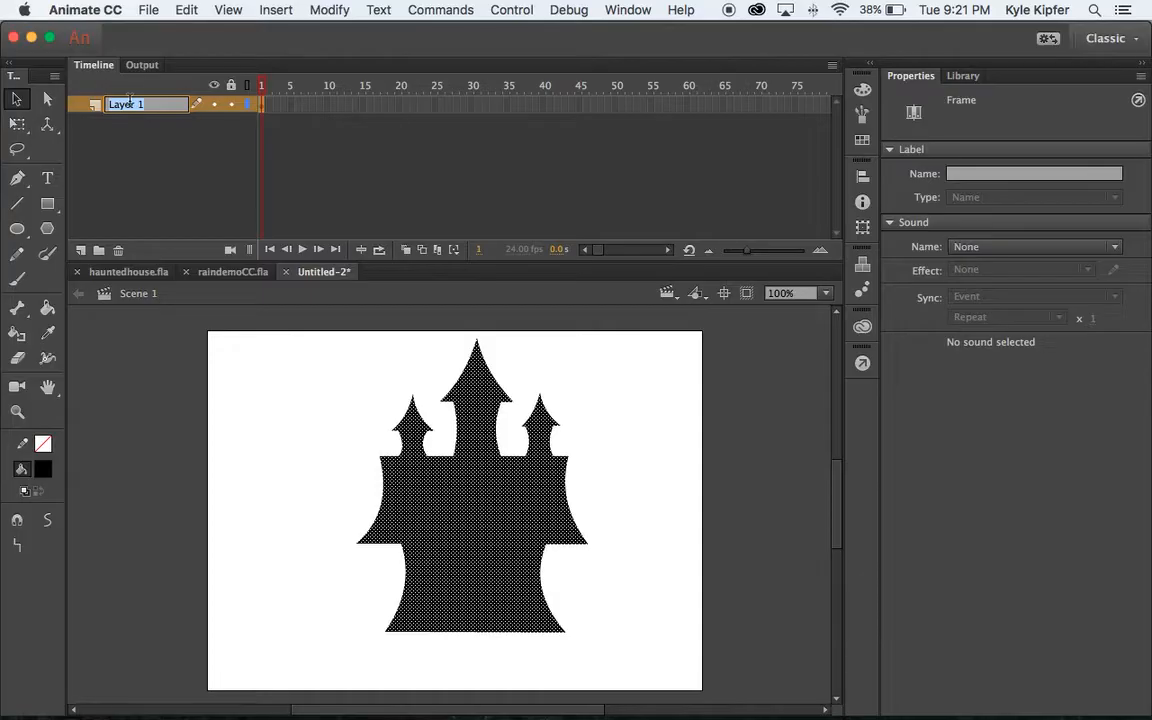
text(H)
key(Return)
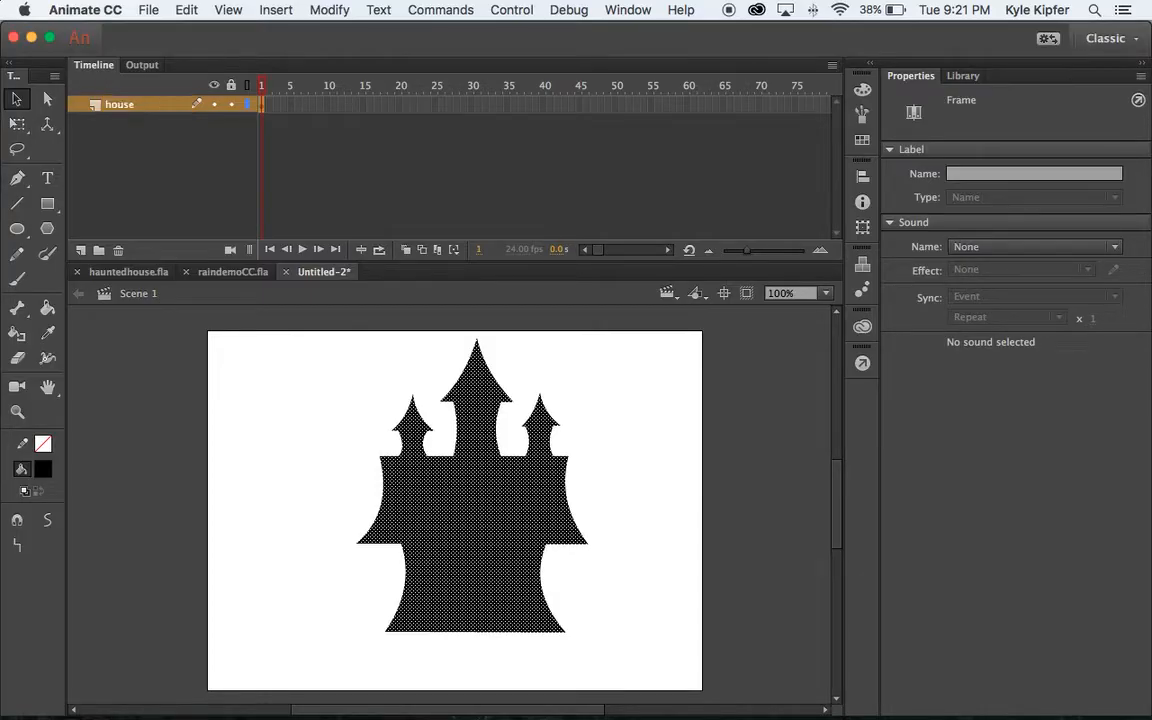
- Deselect the house and set the Rectangle tool's fill colour to white
click(312, 450)
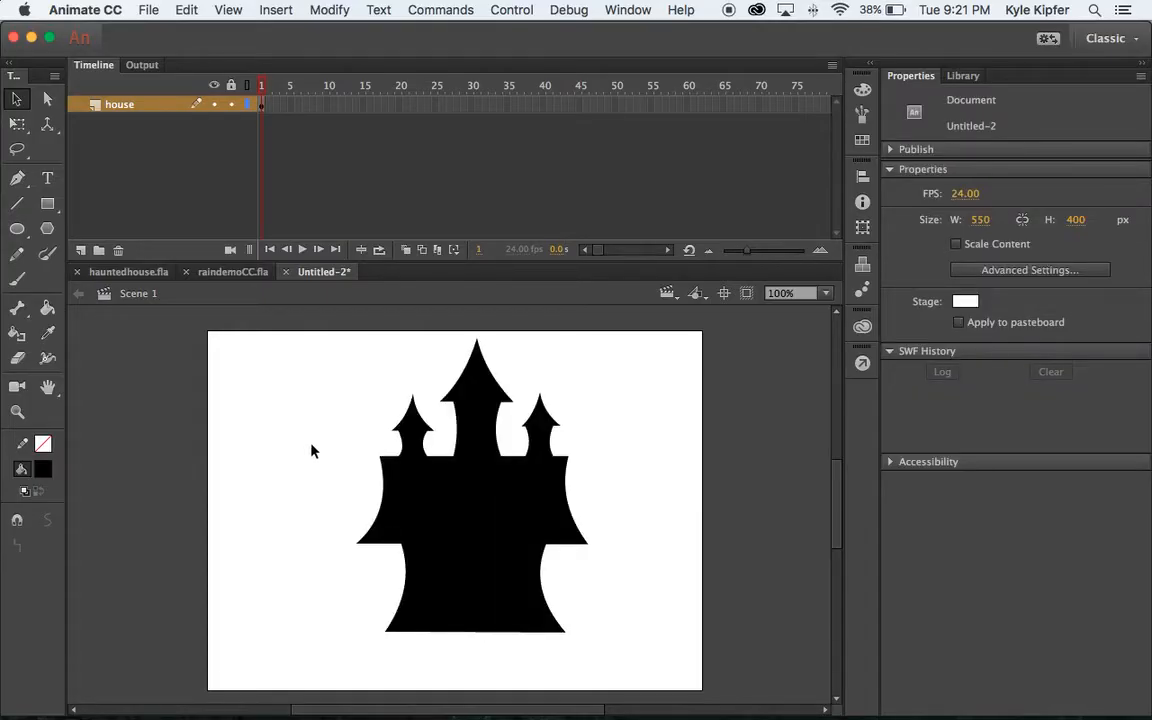
click(48, 204)
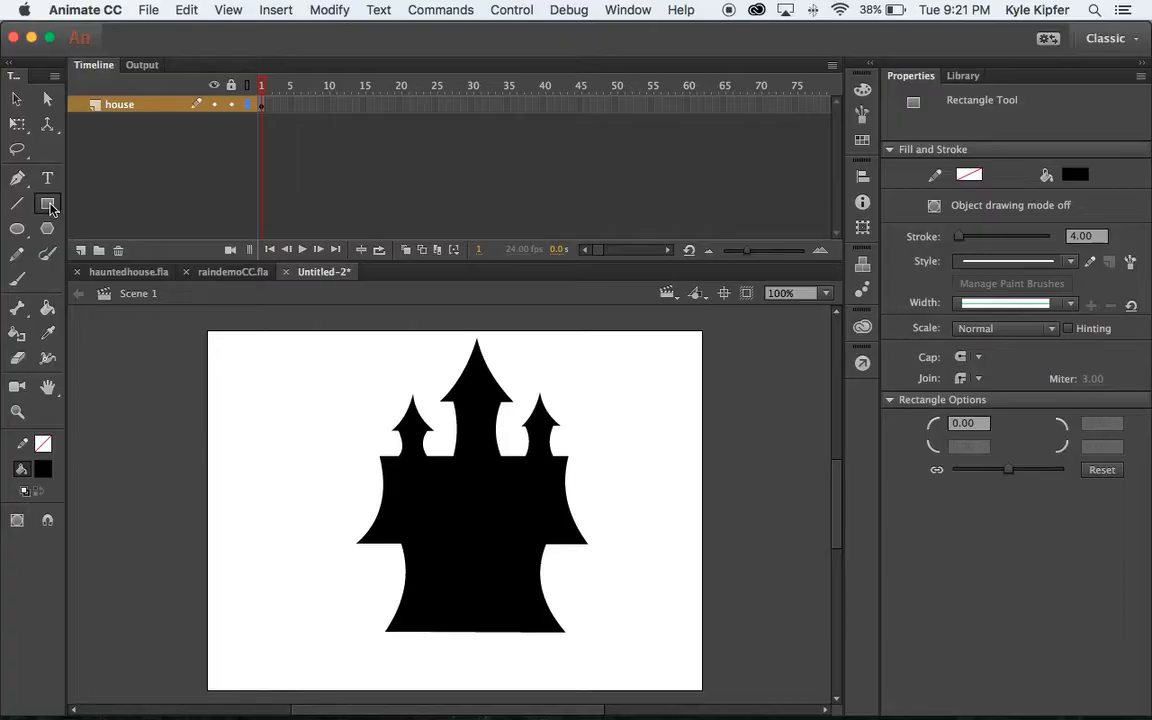
click(43, 469)
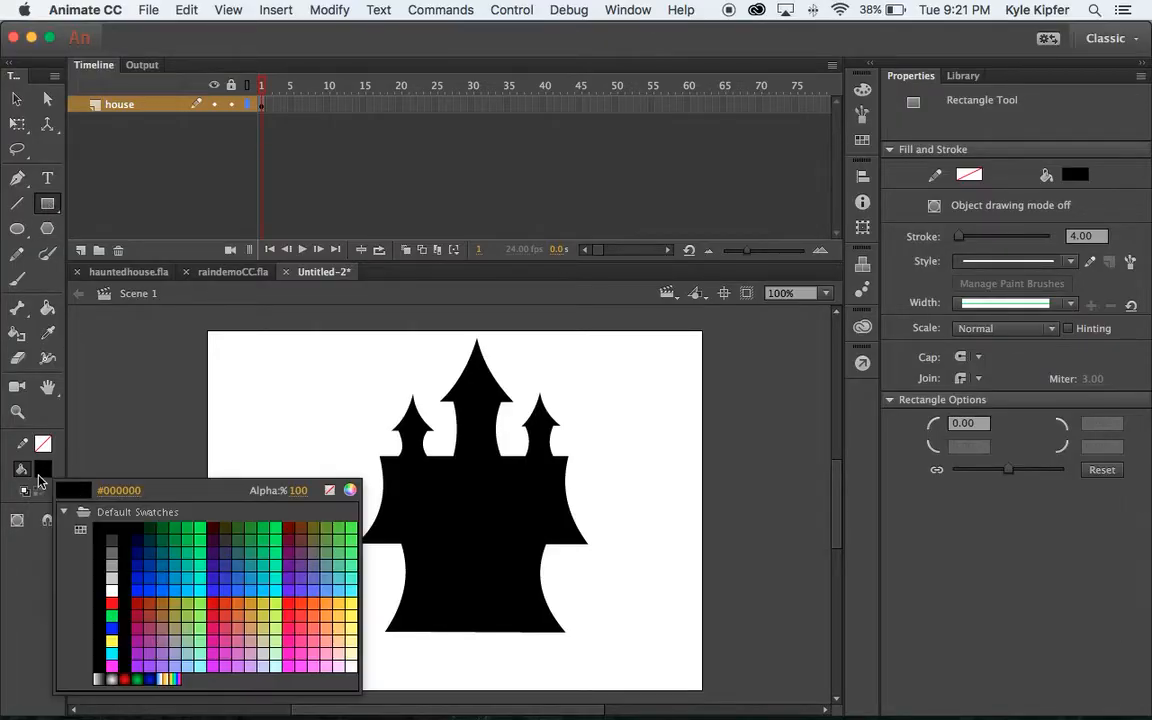
click(112, 590)
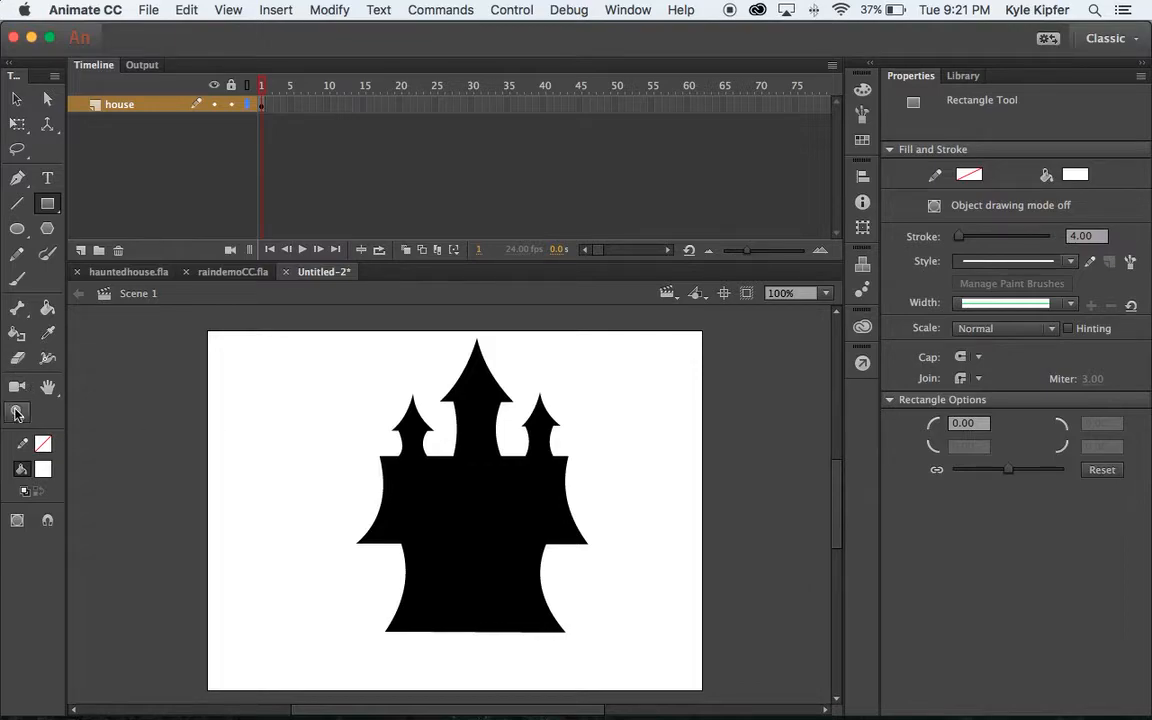
- Draw four small white rectangles in a two-by-two arrangement as window panes on the left tower
click(17, 413)
click(420, 435)
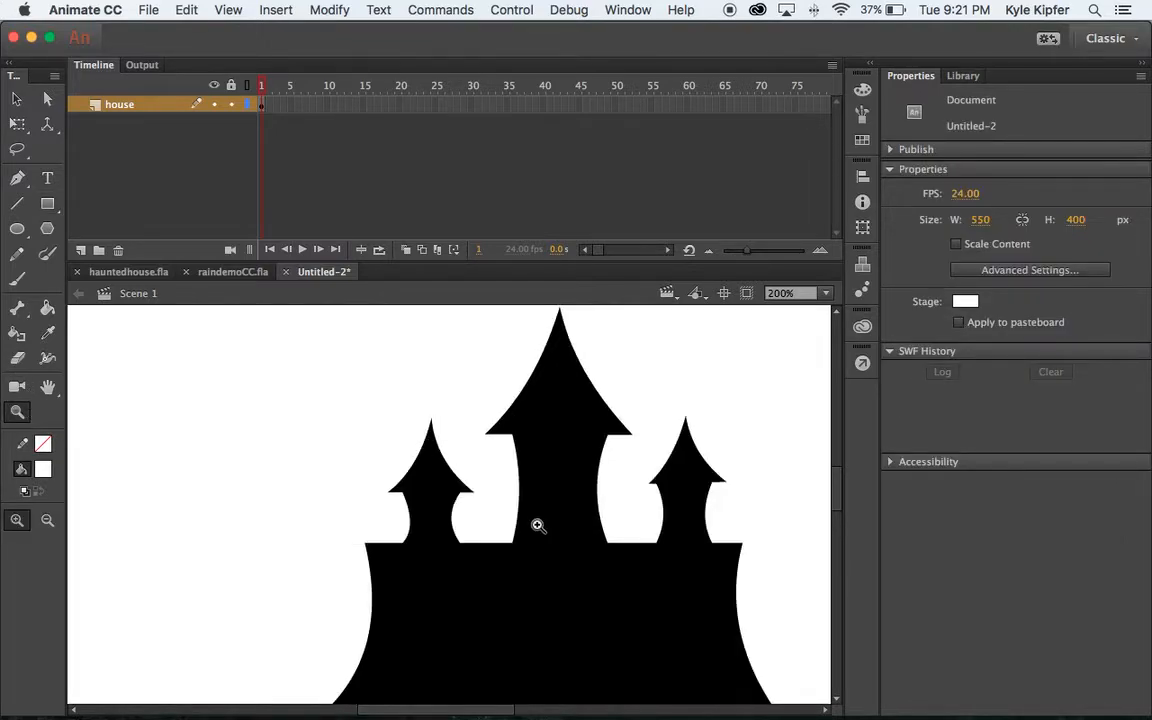
click(437, 517)
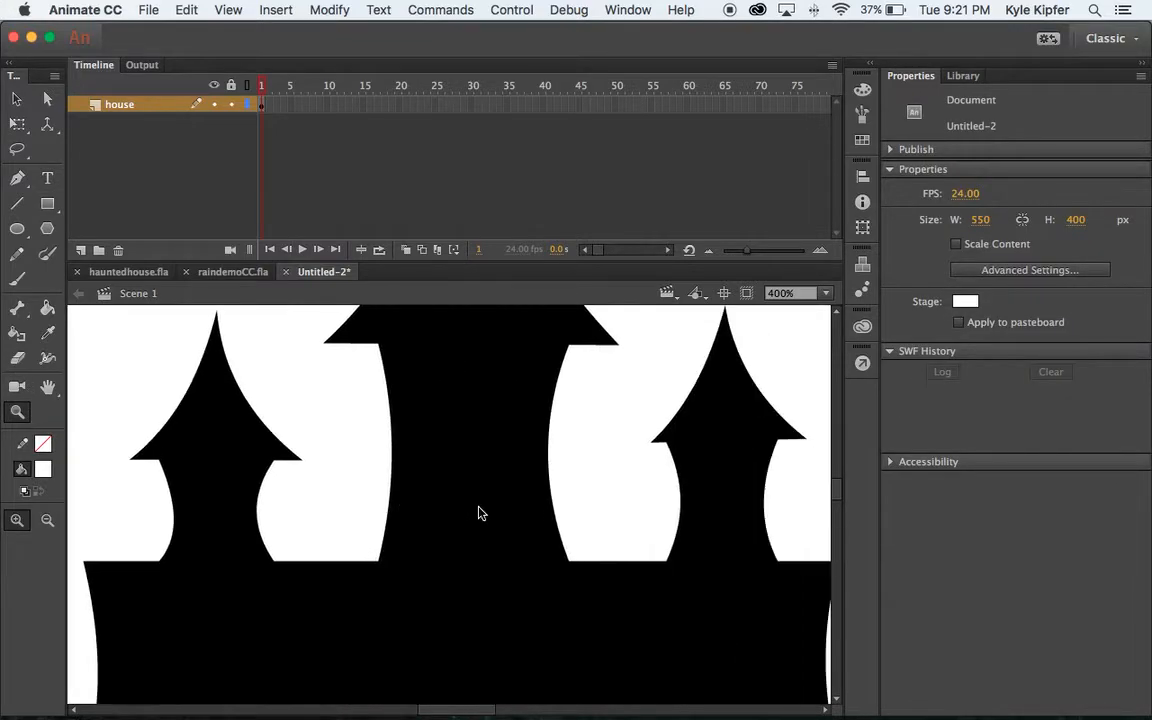
scroll(478, 513, right, 3)
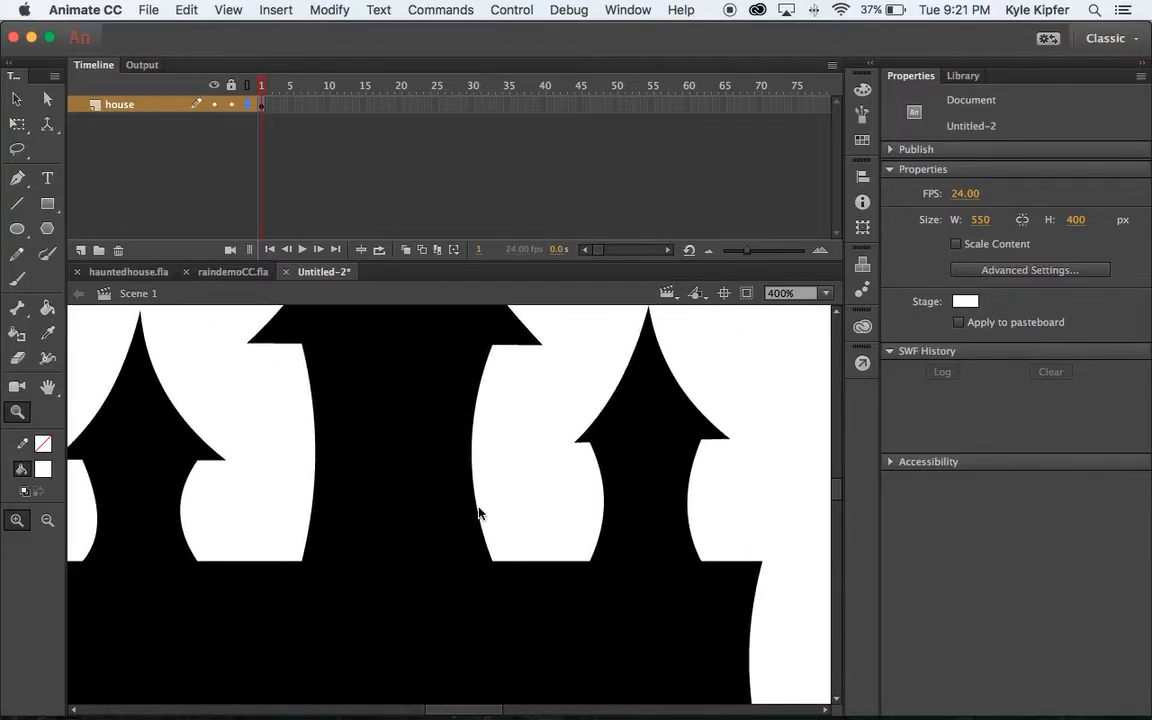
scroll(478, 513, left, 8)
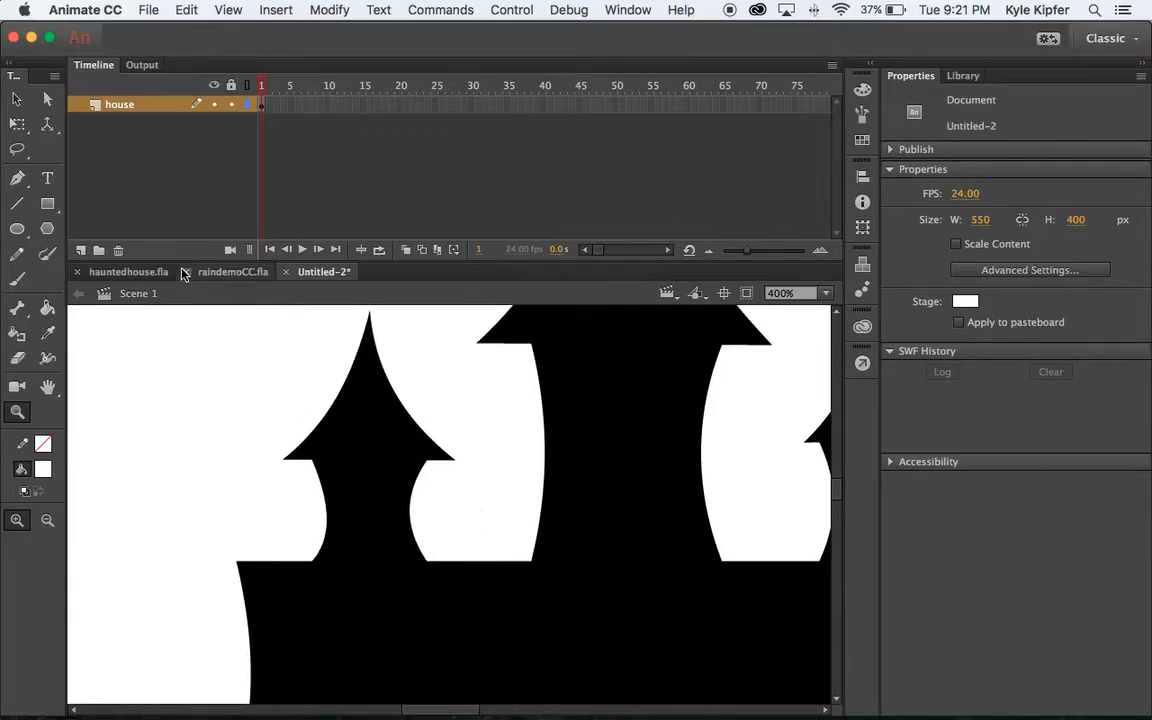
click(47, 204)
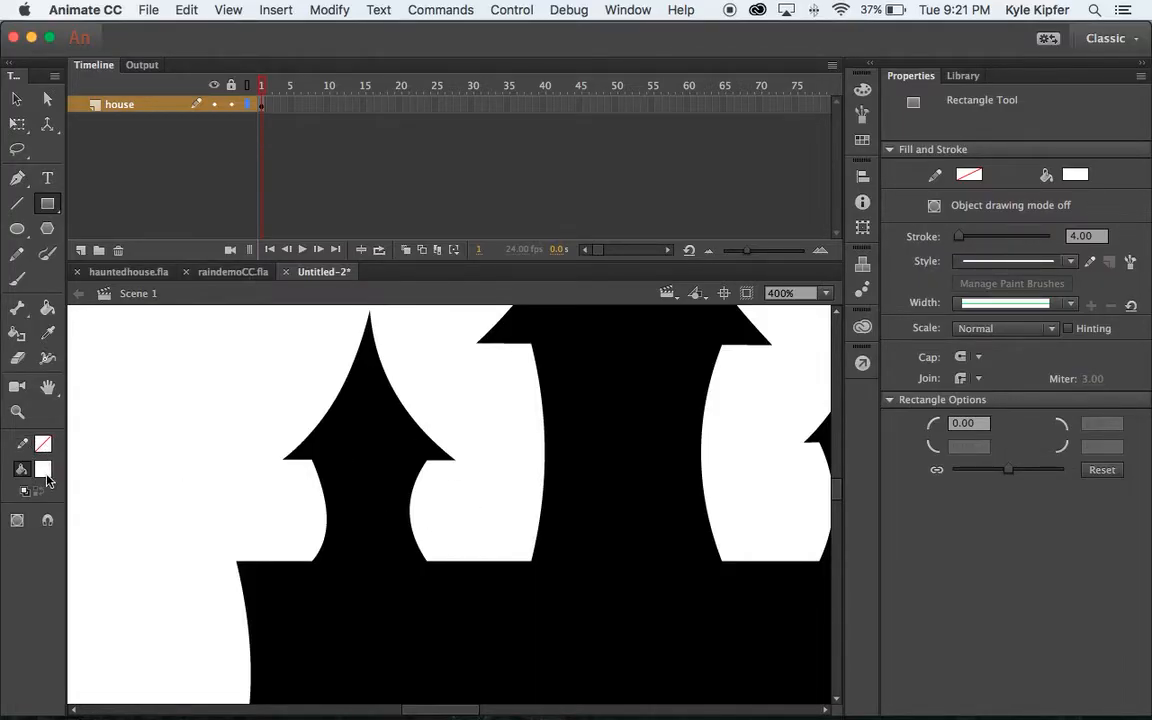
drag(350, 469, 366, 503)
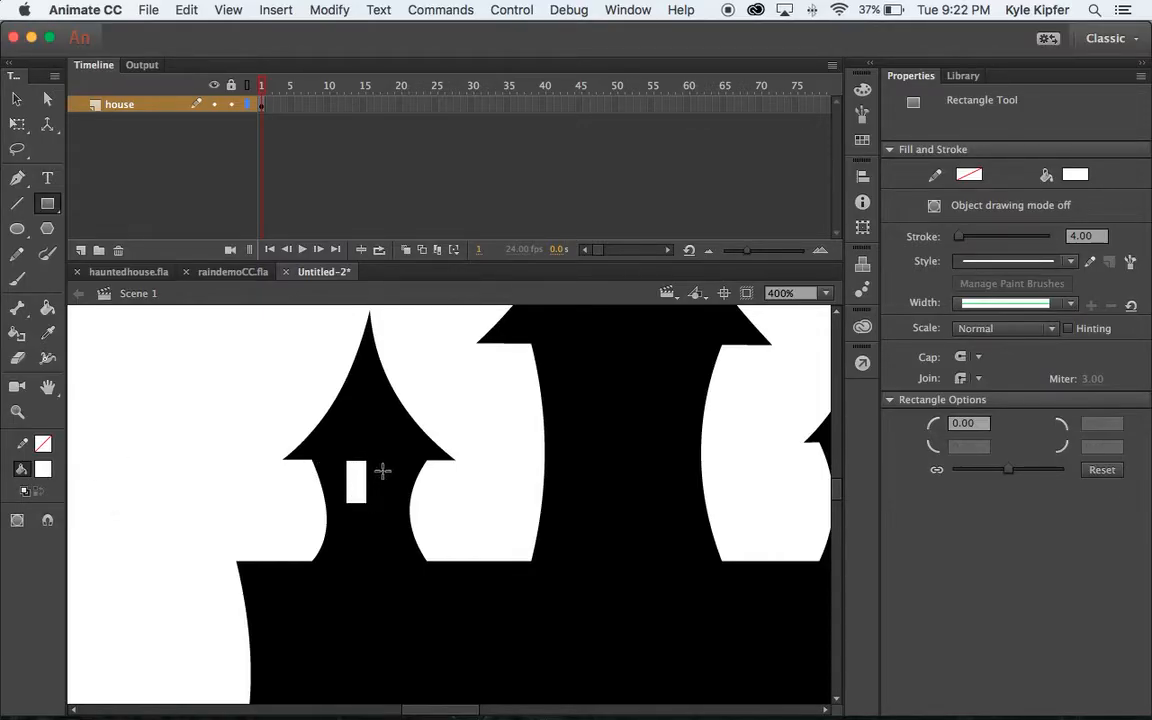
drag(377, 462, 391, 503)
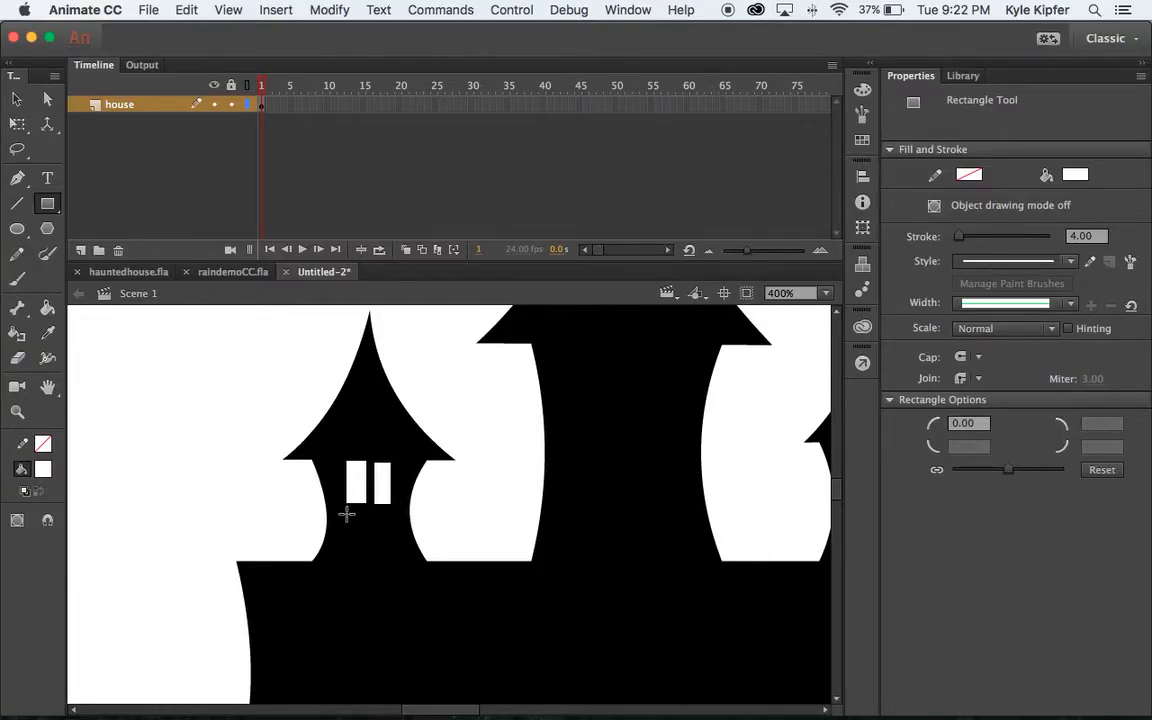
drag(346, 514, 366, 549)
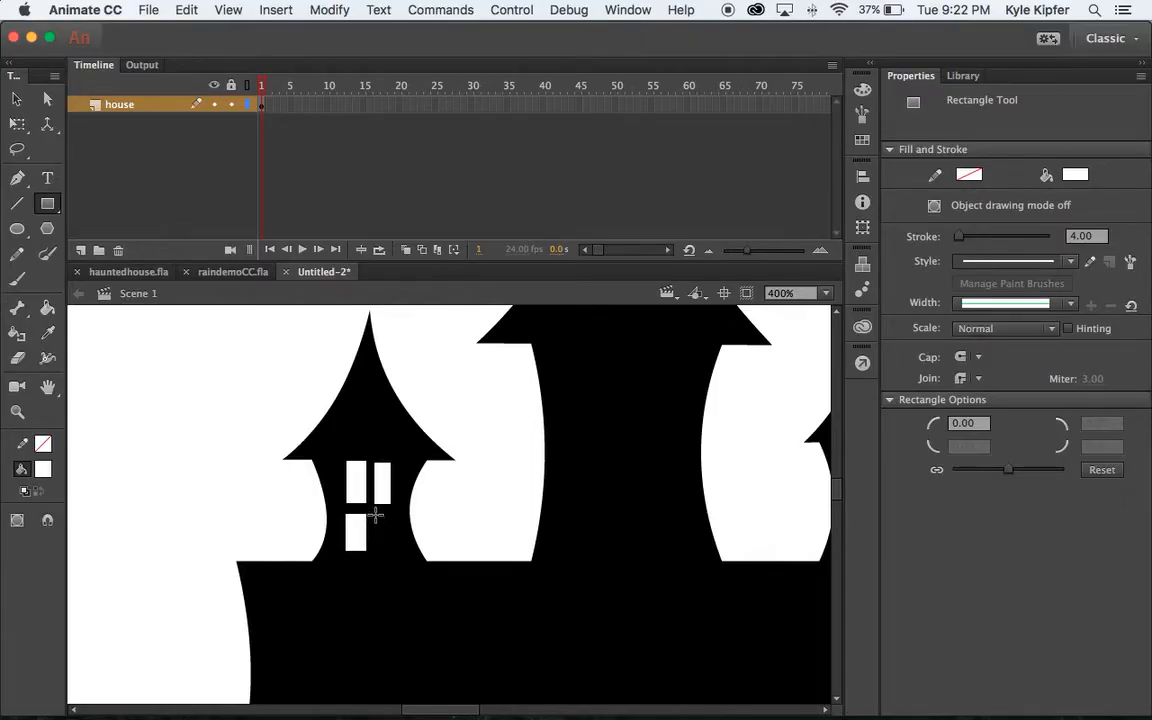
drag(376, 516, 390, 551)
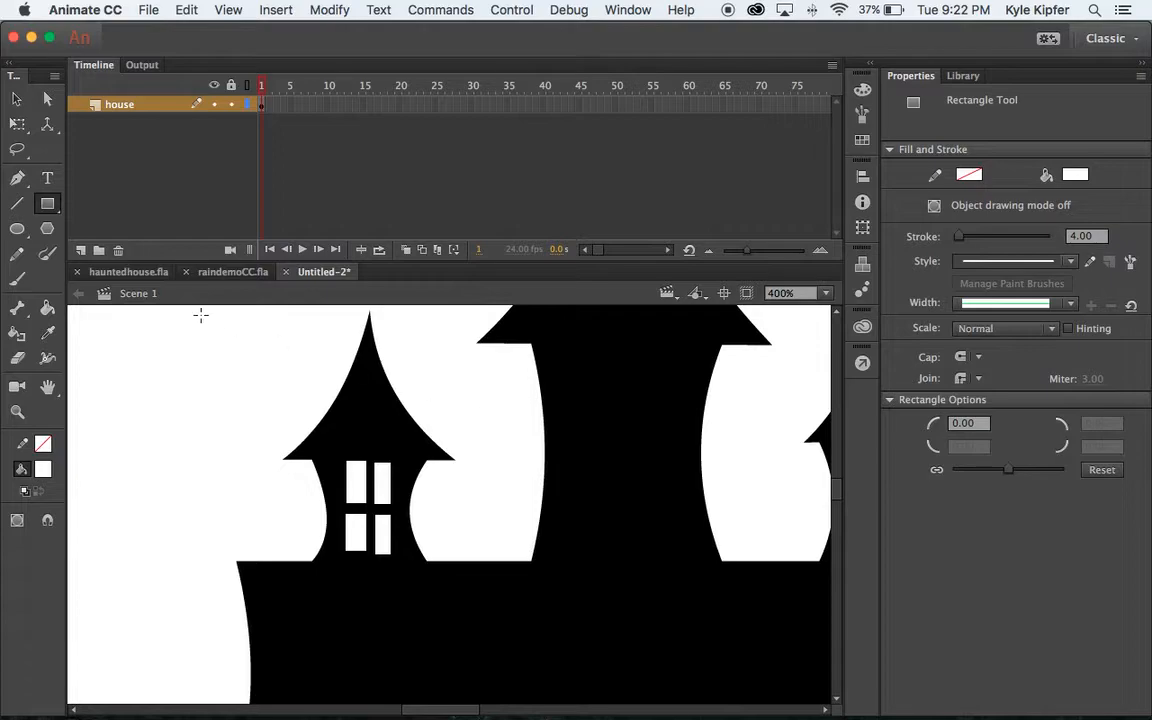
- Duplicate the left tower's four window panes onto the middle tower and the right tower
click(16, 98)
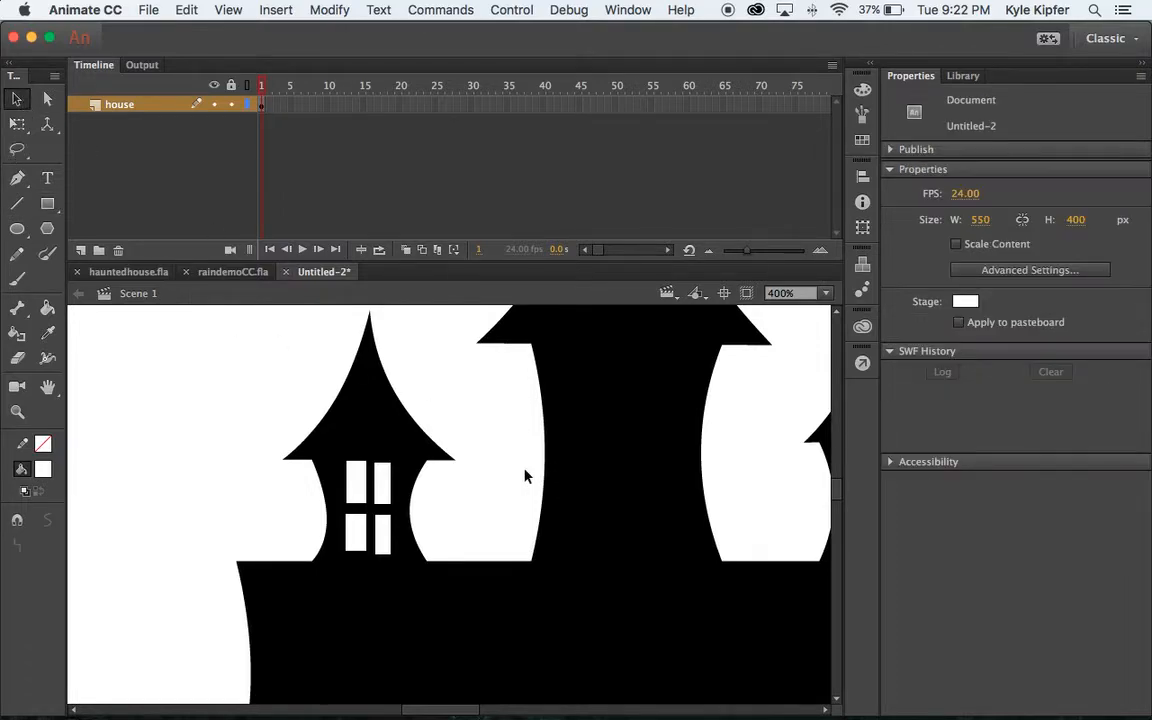
click(360, 480)
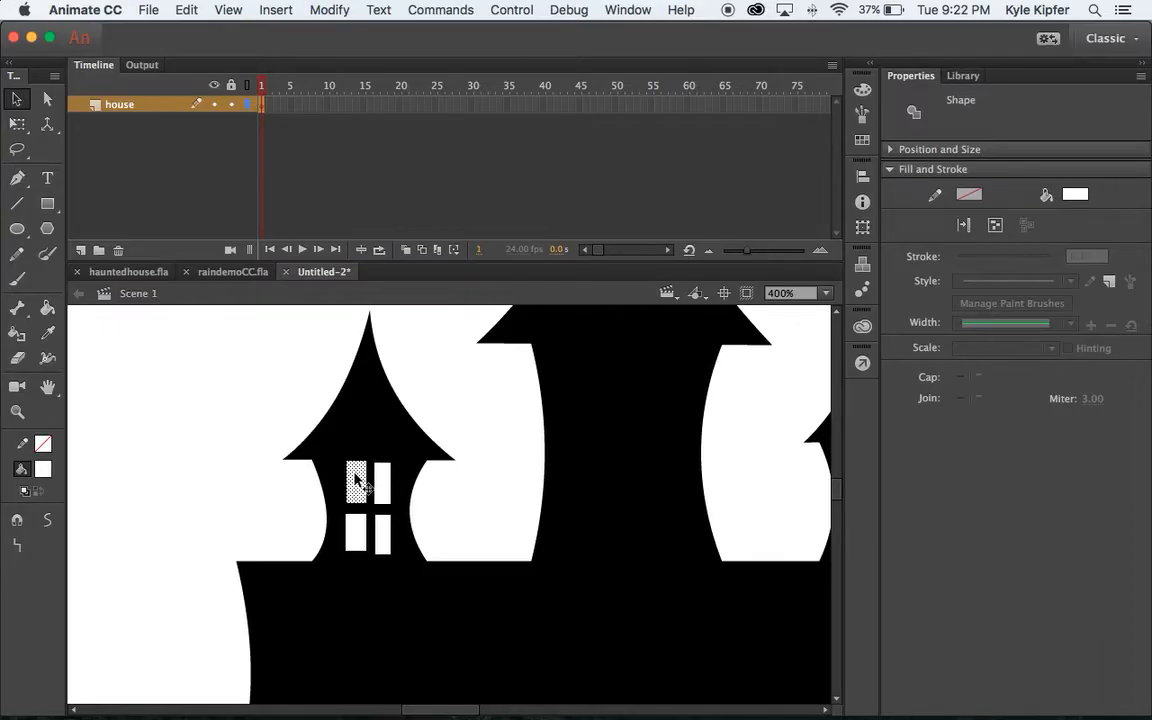
shift+click(362, 536)
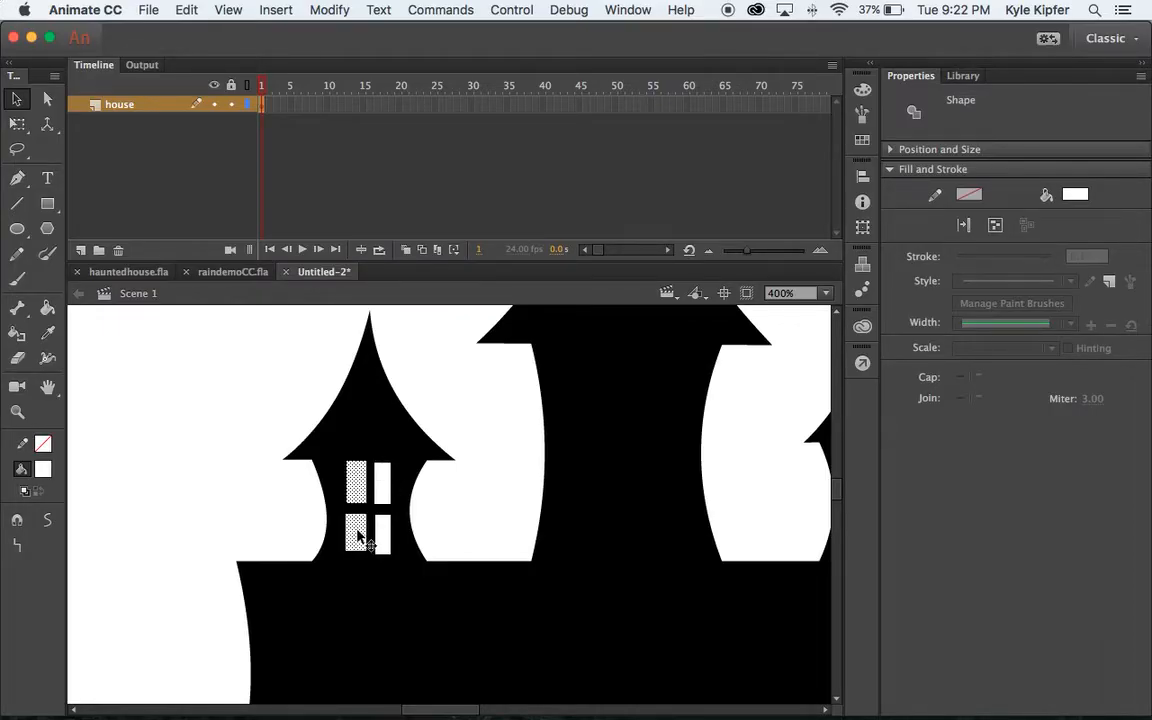
shift+click(382, 538)
shift+click(382, 480)
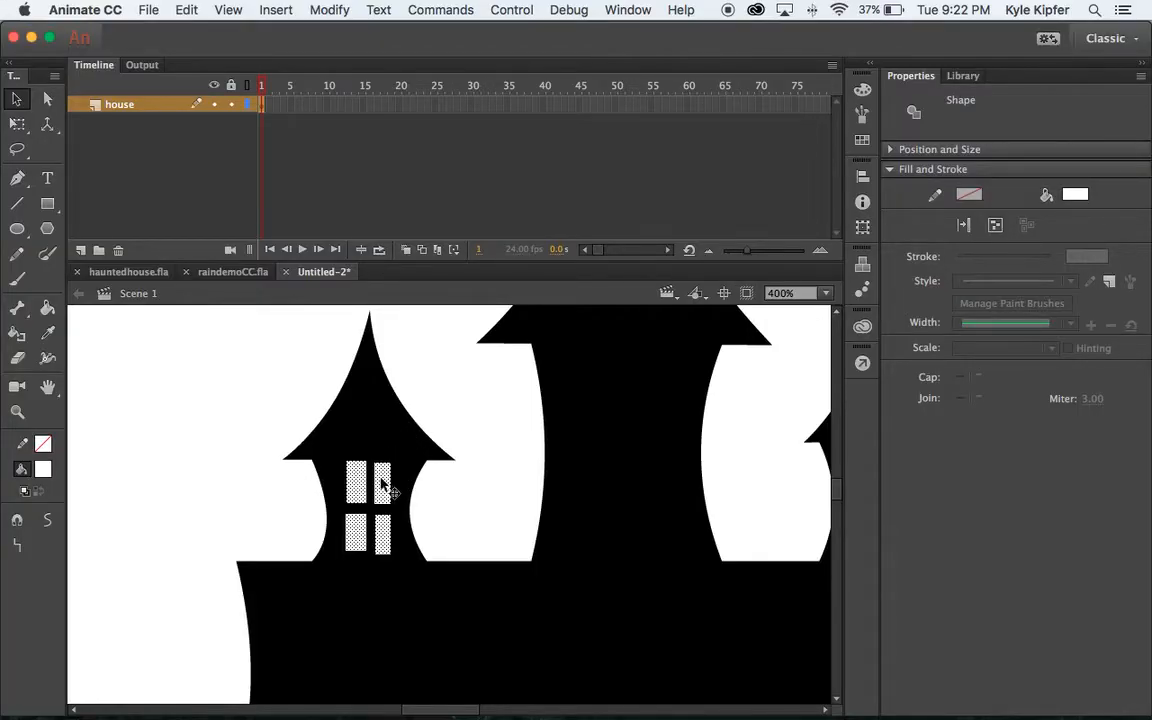
drag(385, 480, 646, 431)
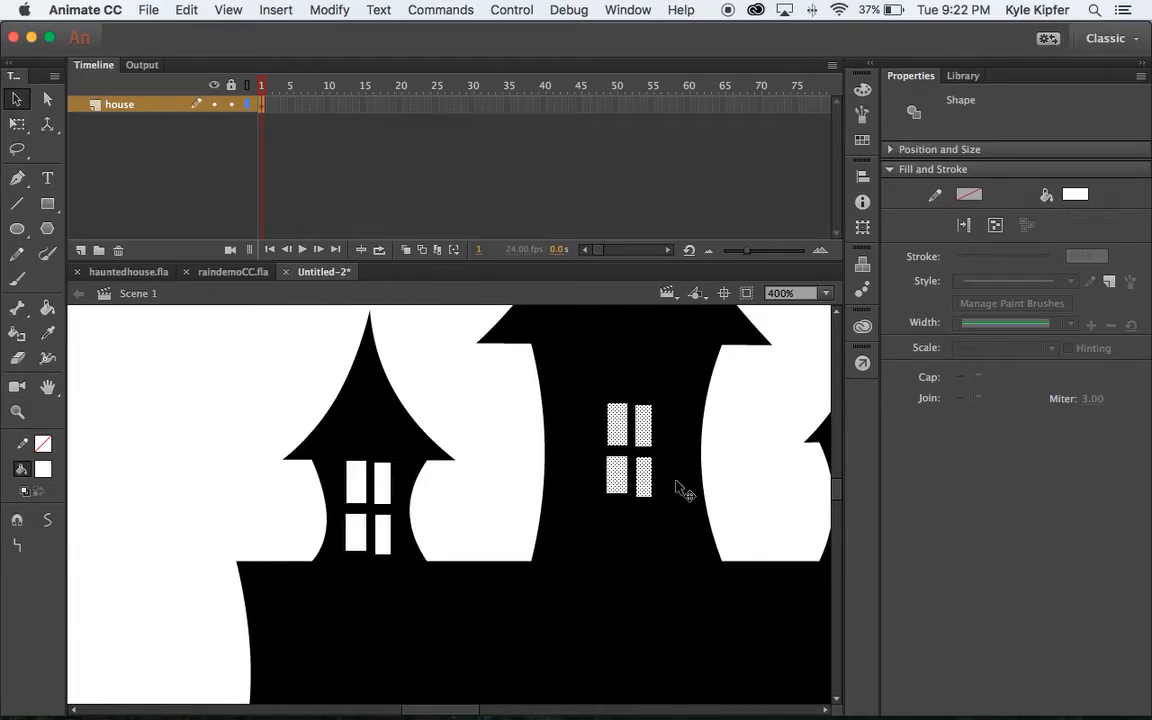
scroll(720, 483, right, 5)
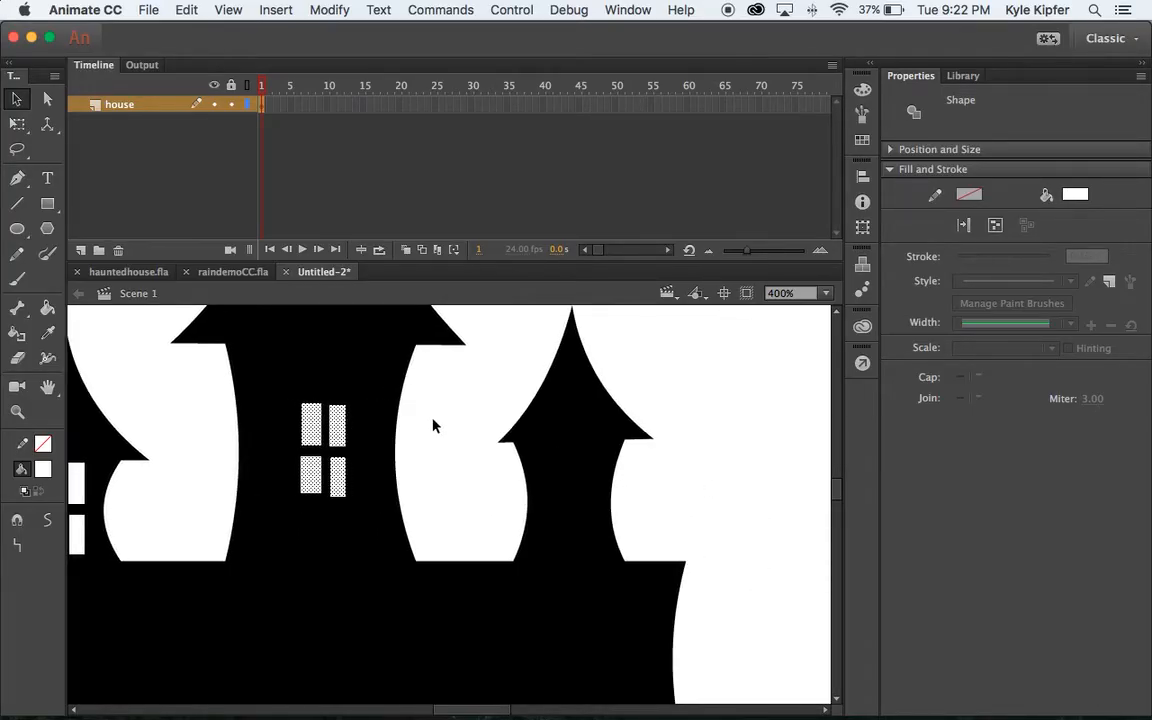
drag(336, 425, 583, 478)
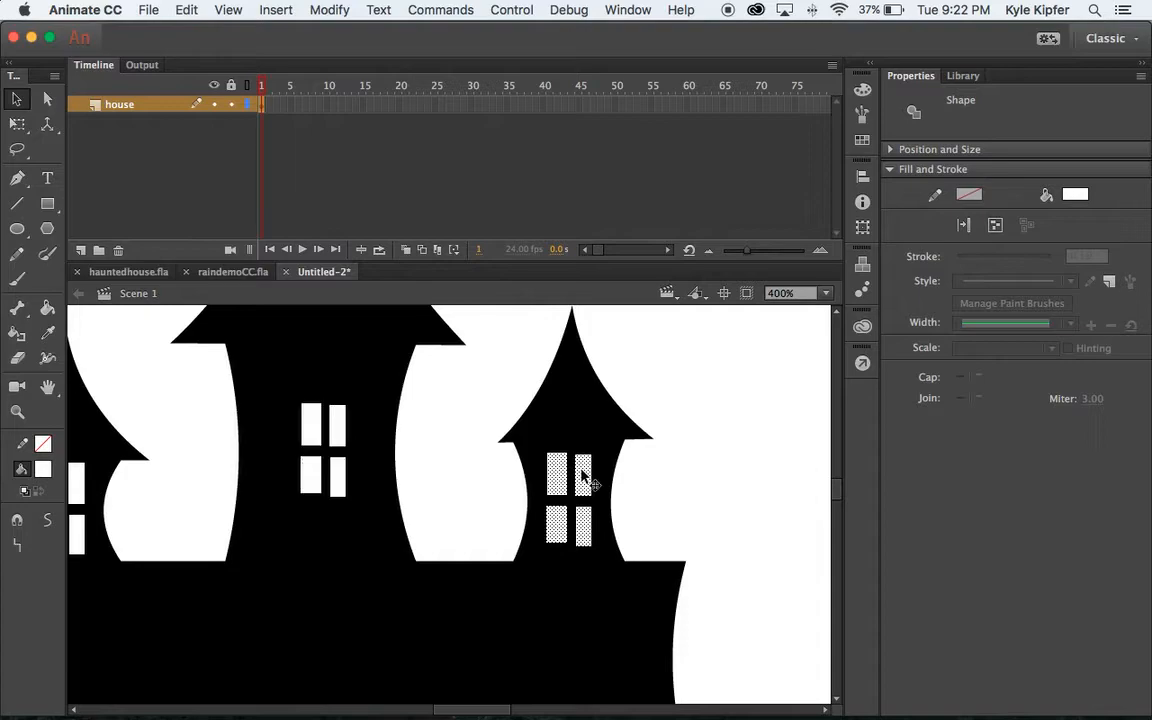
click(442, 400)
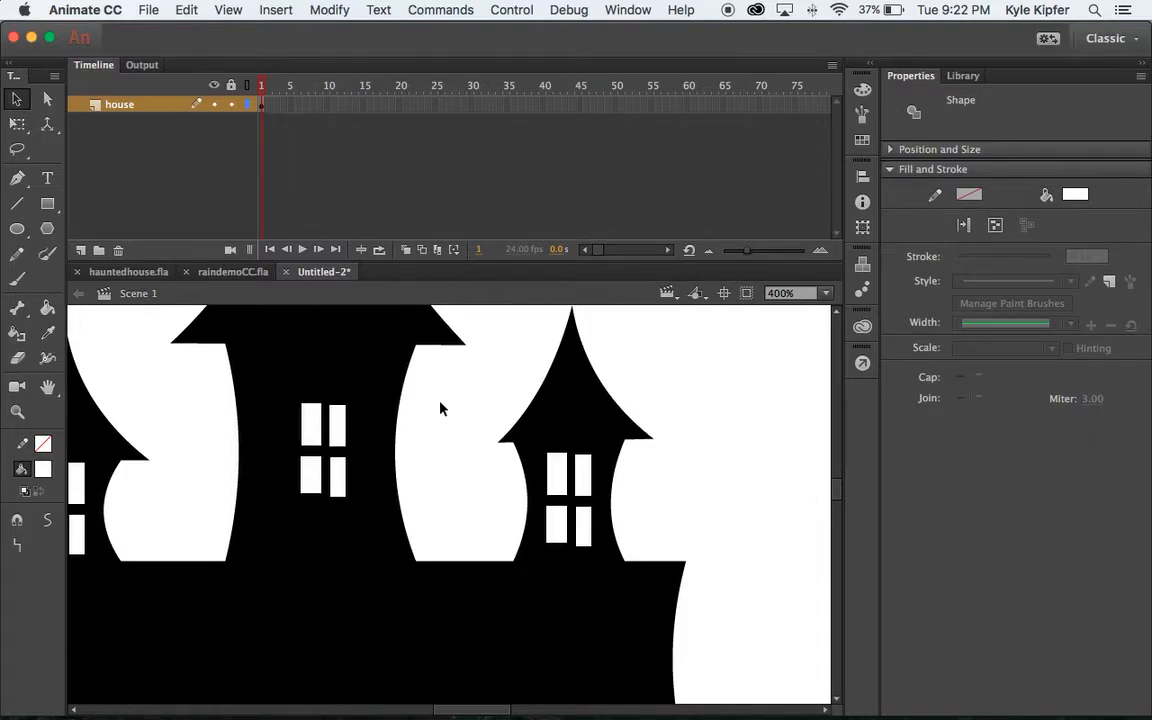
- Try to enlarge the middle tower's four window panes together with Free Transform
click(307, 427)
shift+click(340, 425)
shift+click(338, 478)
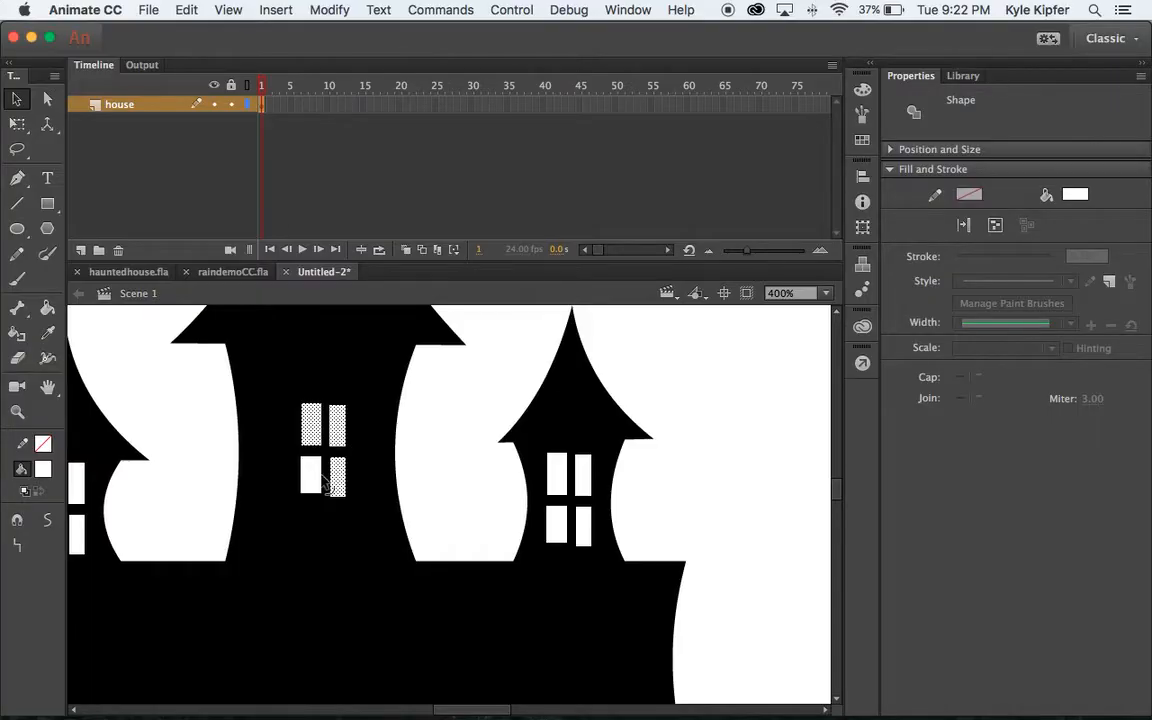
shift+click(314, 474)
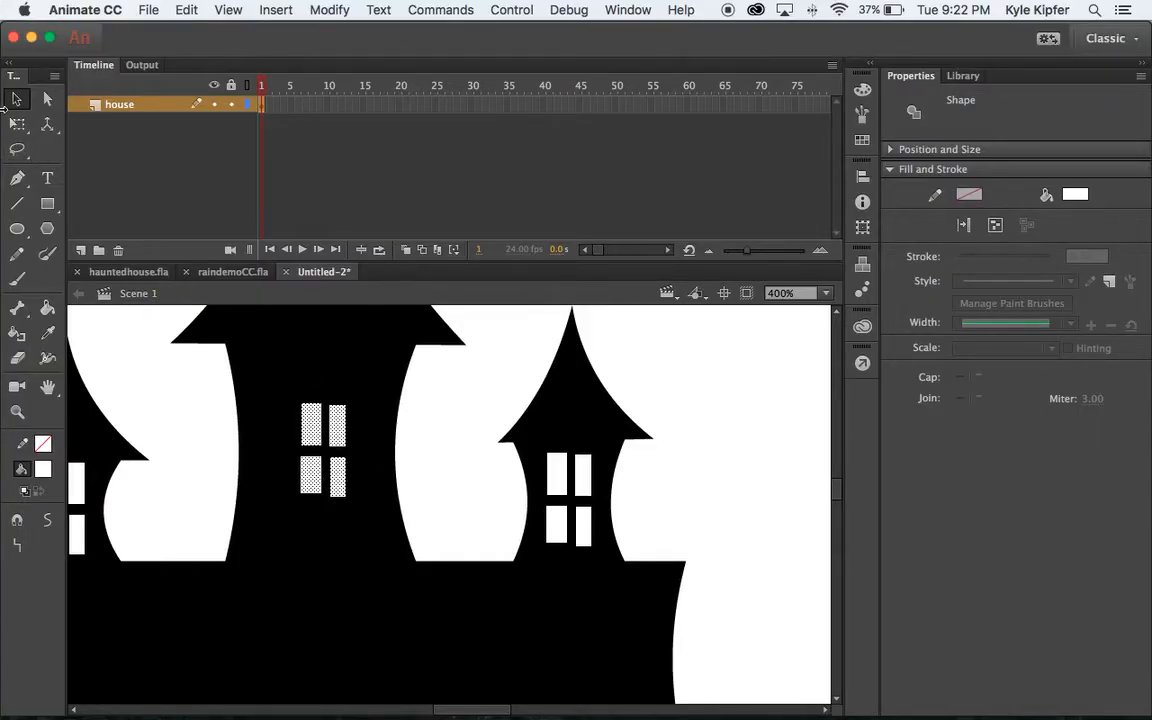
click(17, 124)
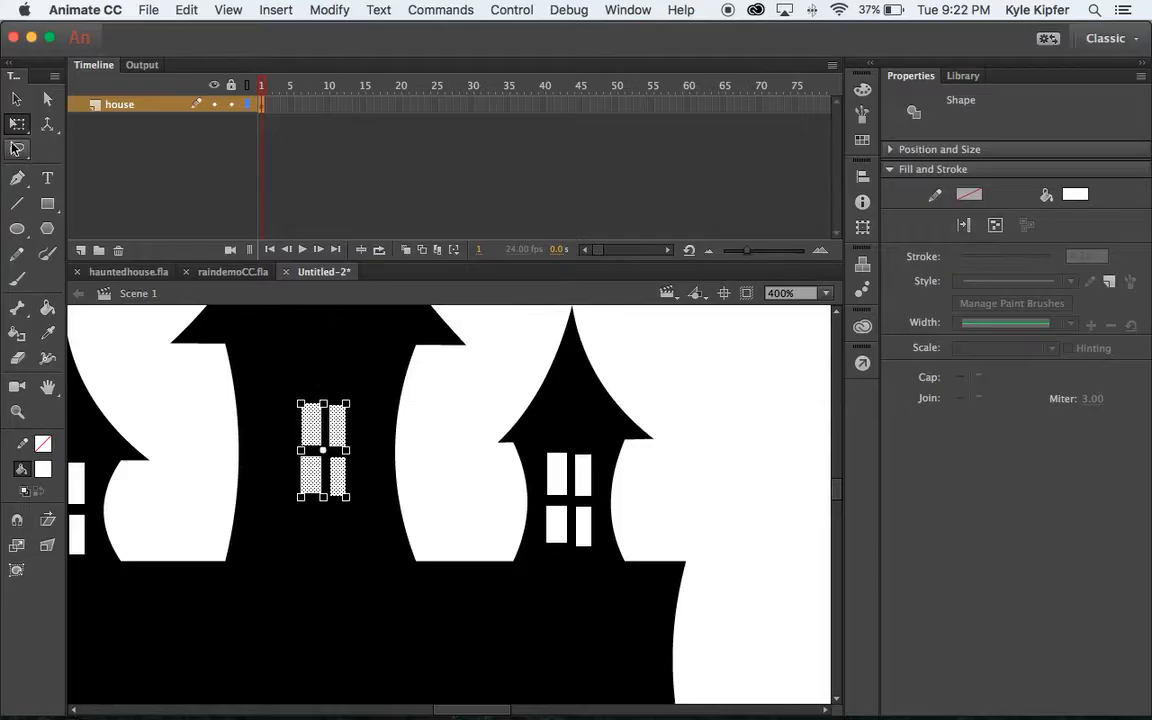
drag(300, 403, 263, 353)
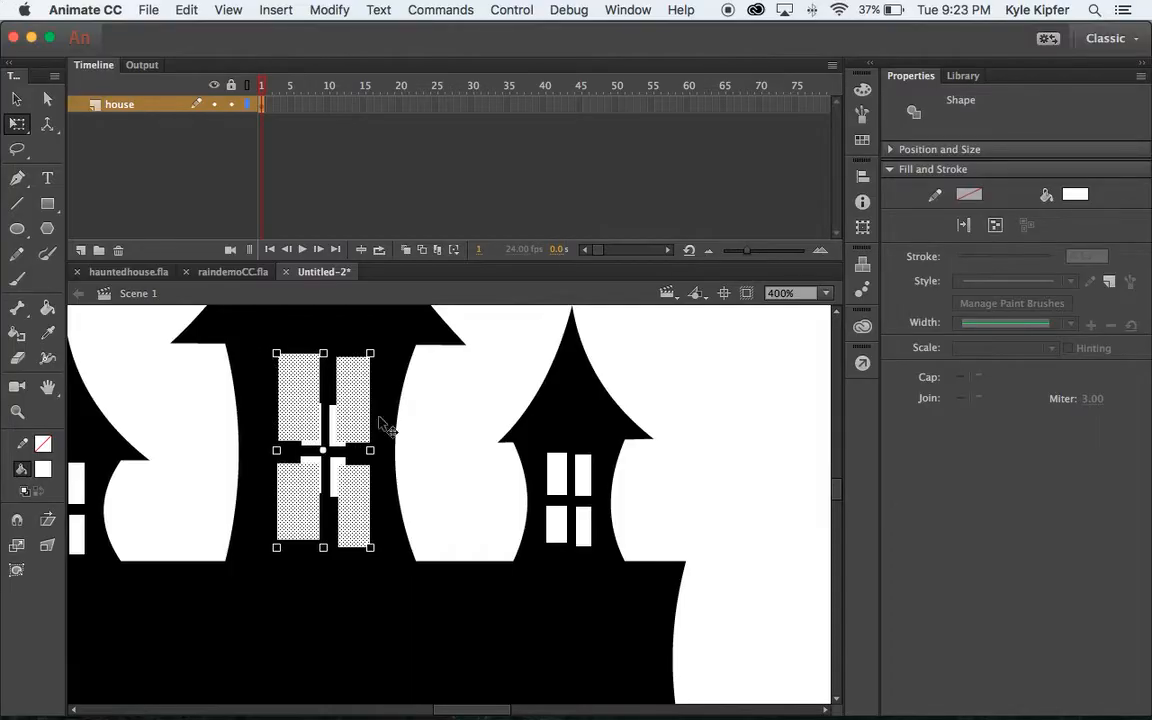
click(423, 420)
click(317, 404)
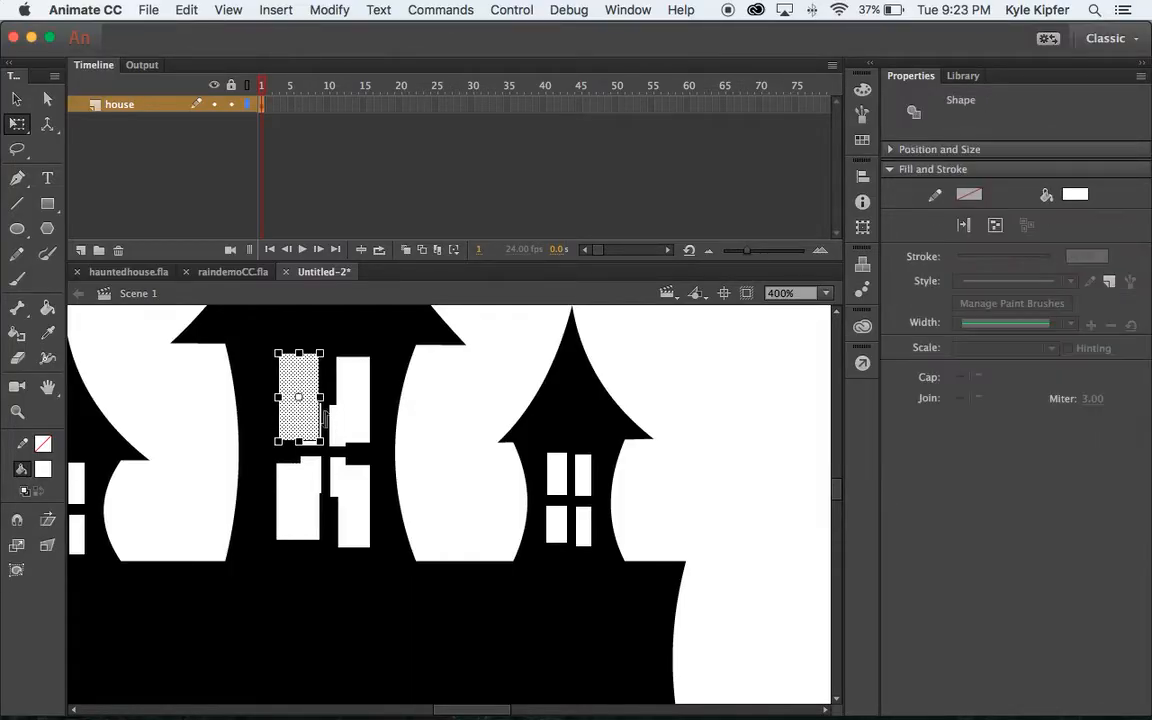
click(456, 412)
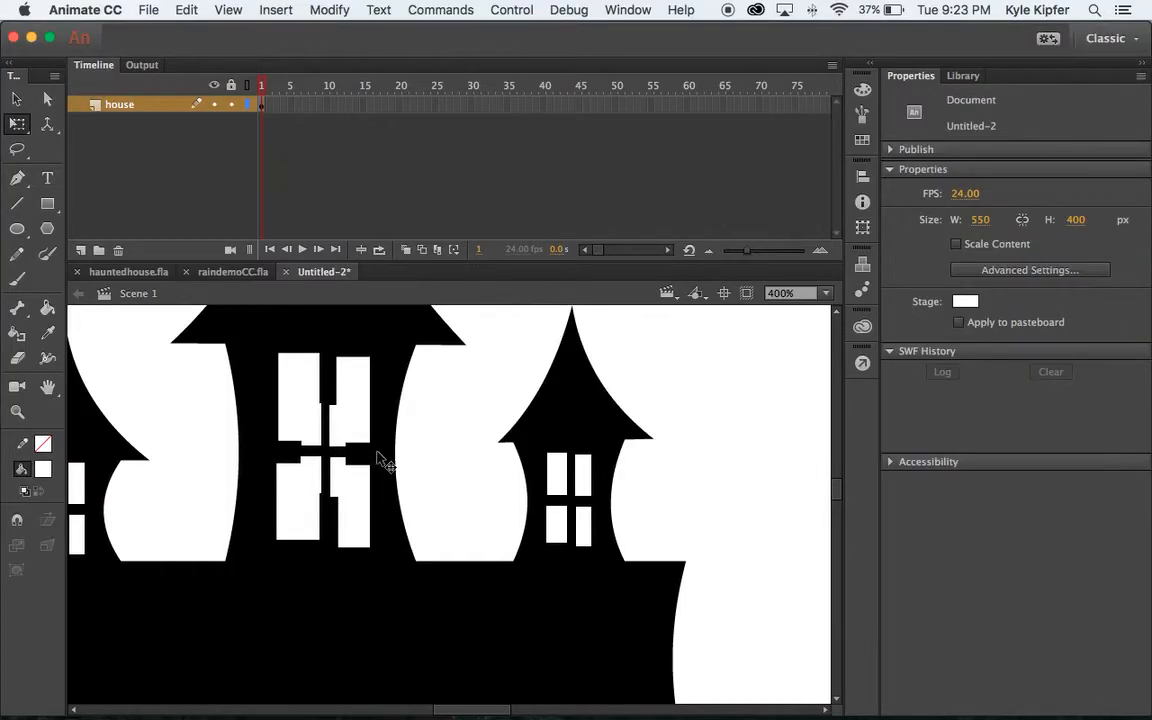
- Undo the enlargement of the middle tower's window and deselect its panes
key(super+z)
key(super+z)
key(super+z)
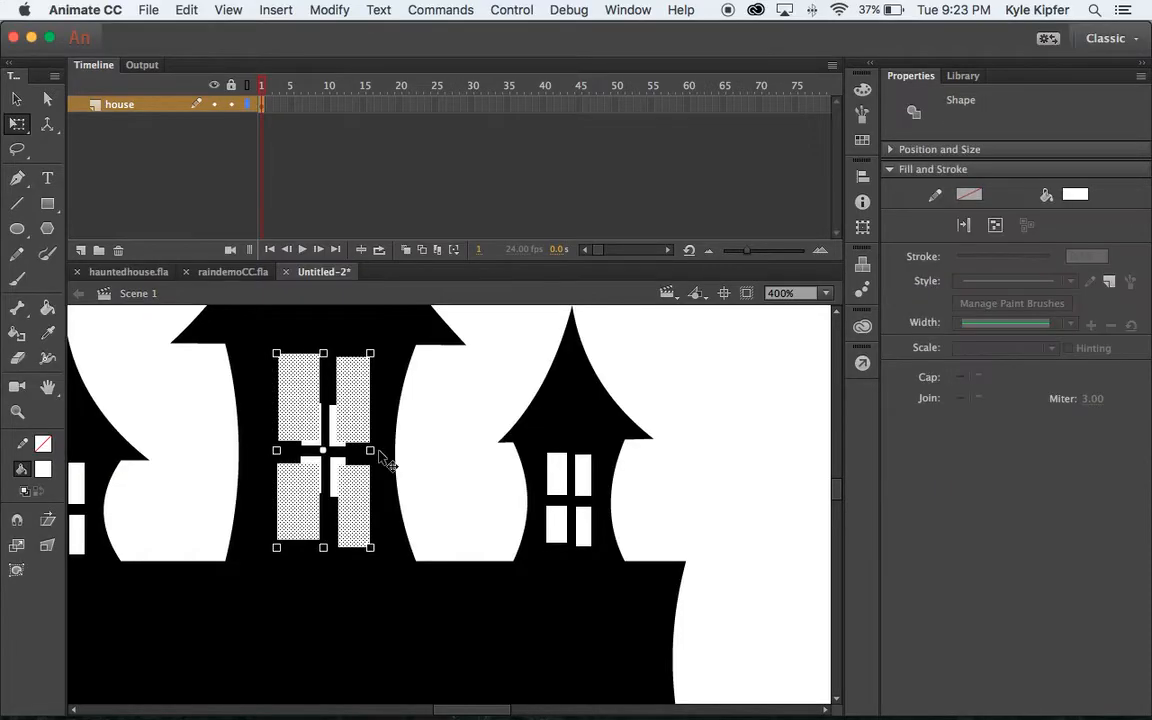
key(super+z)
mouse_move(347, 497)
mouse_down()
mouse_move(356, 509)
mouse_move(355, 498)
mouse_up()
key(Escape)
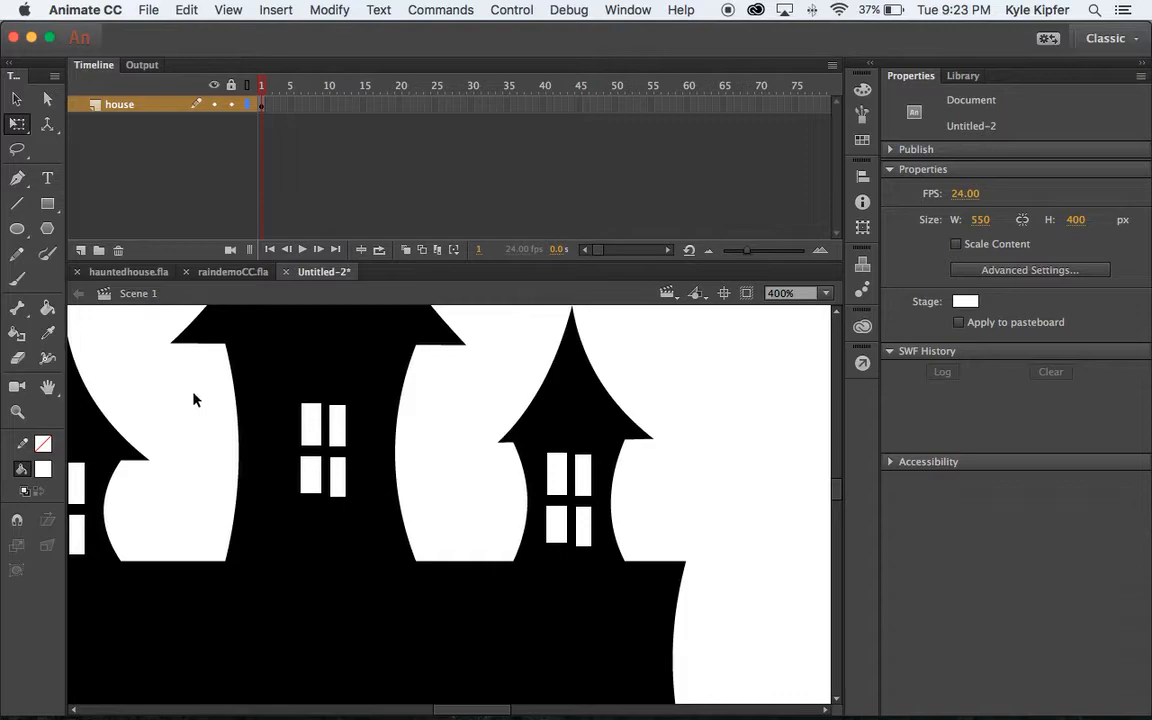
click(17, 98)
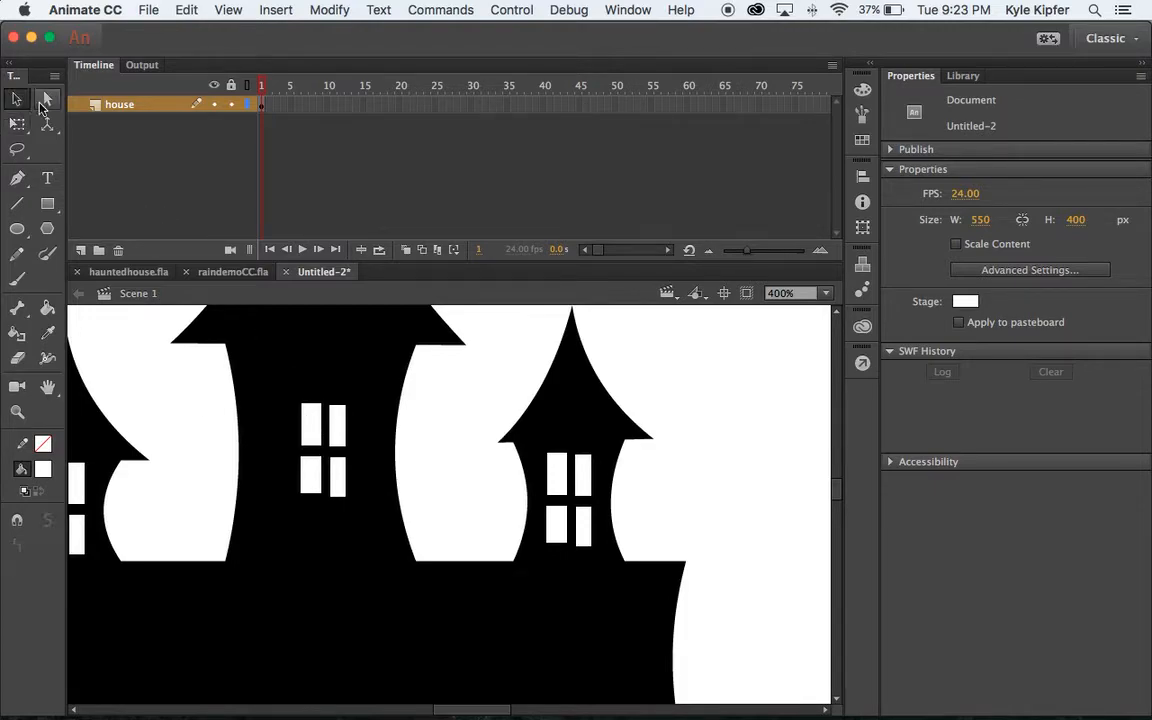
click(343, 450)
drag(347, 447, 413, 445)
click(425, 430)
click(344, 420)
click(340, 425)
click(583, 478)
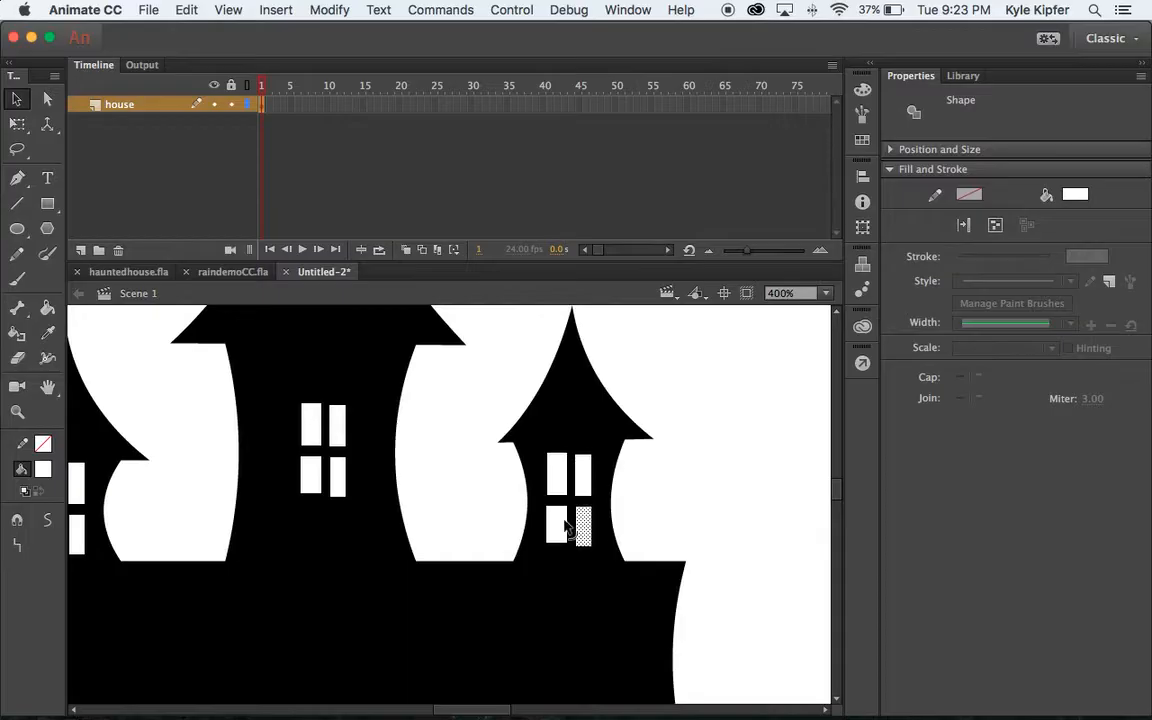
click(348, 430)
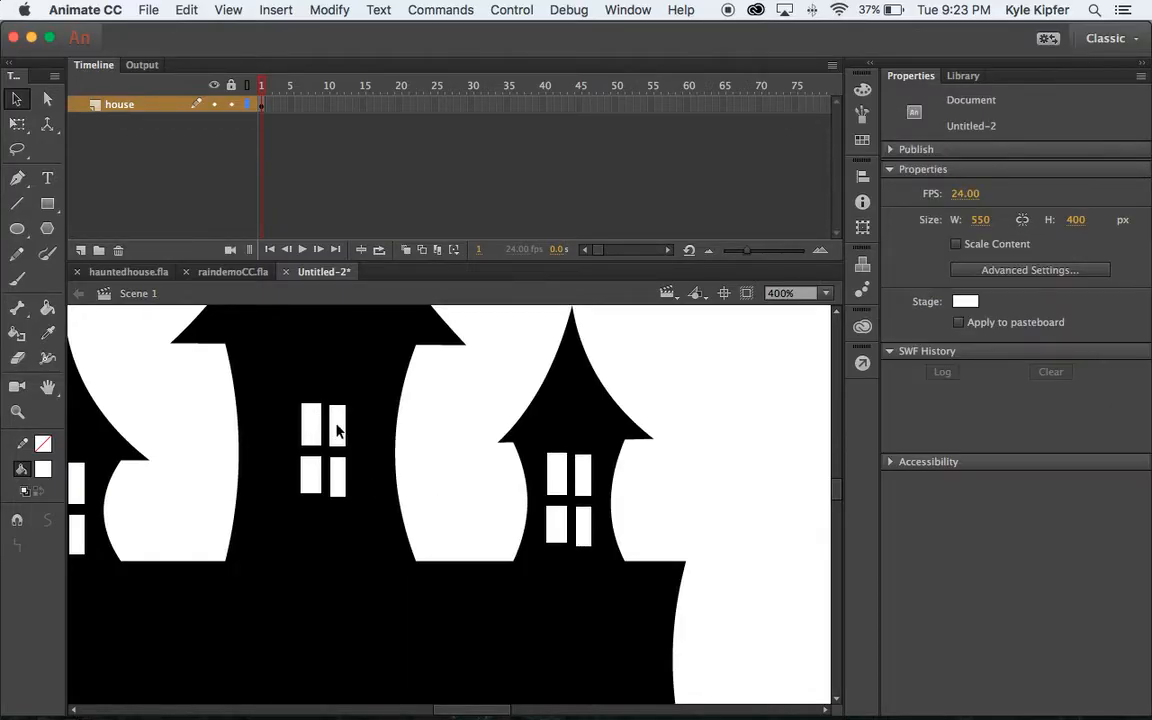
click(337, 440)
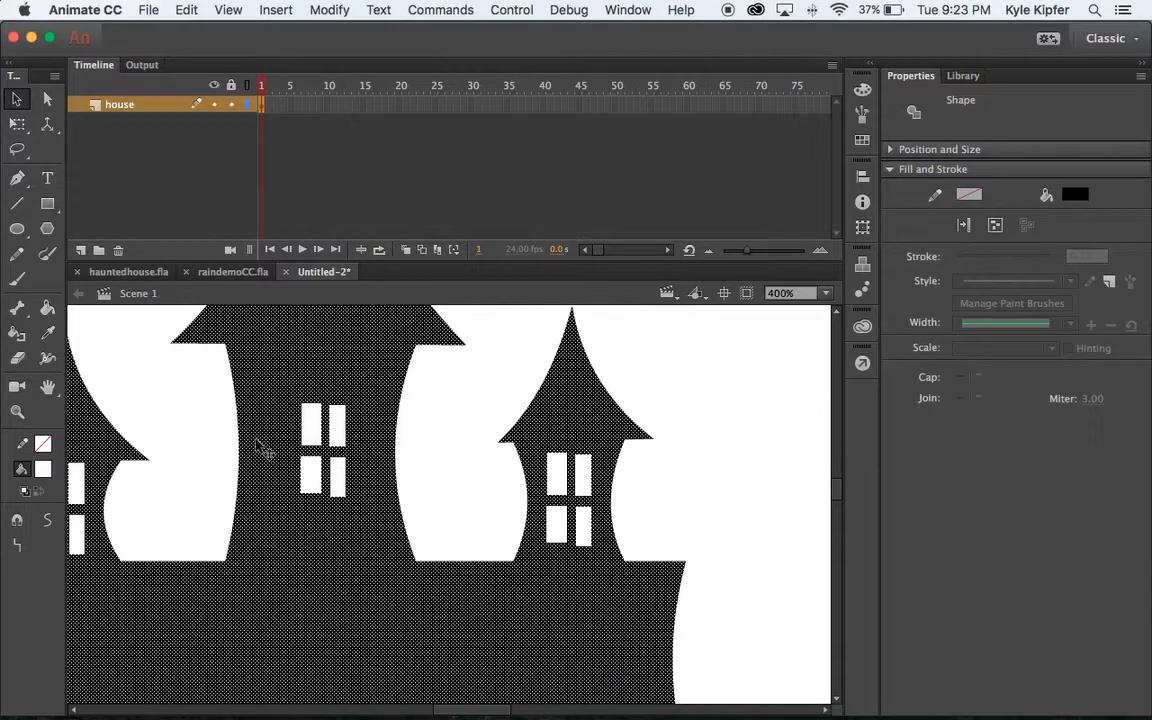
click(192, 484)
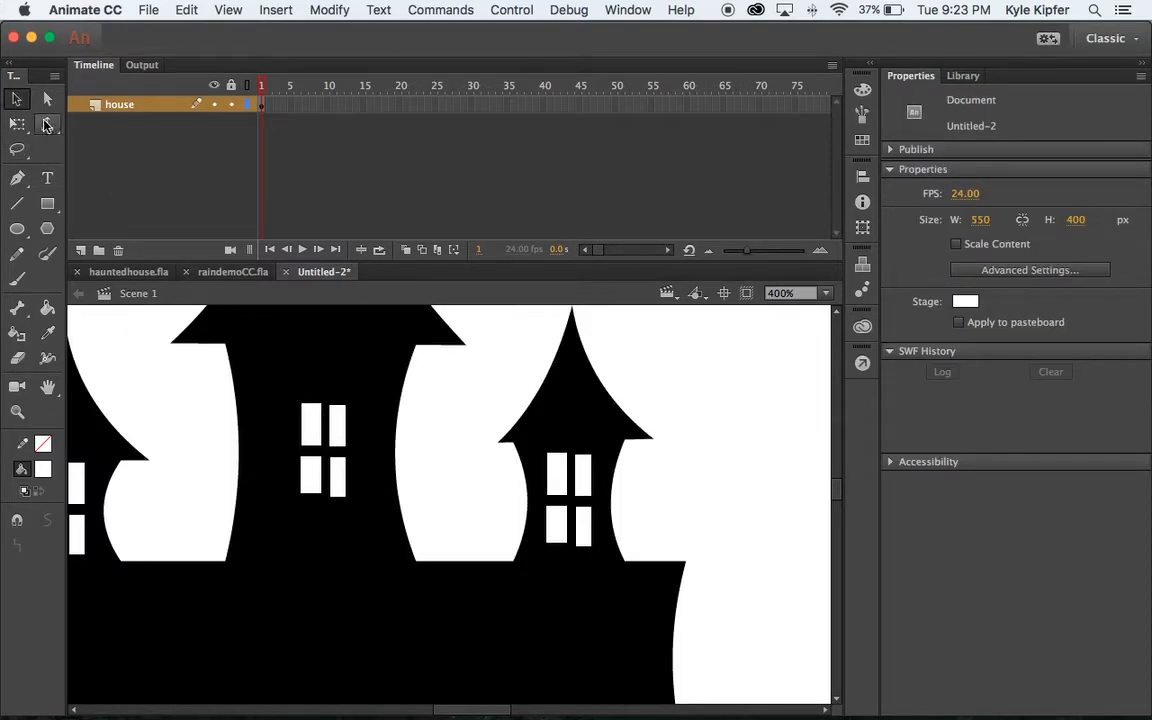
key(Tab)
key(Tab)
key(Tab)
key(Tab)
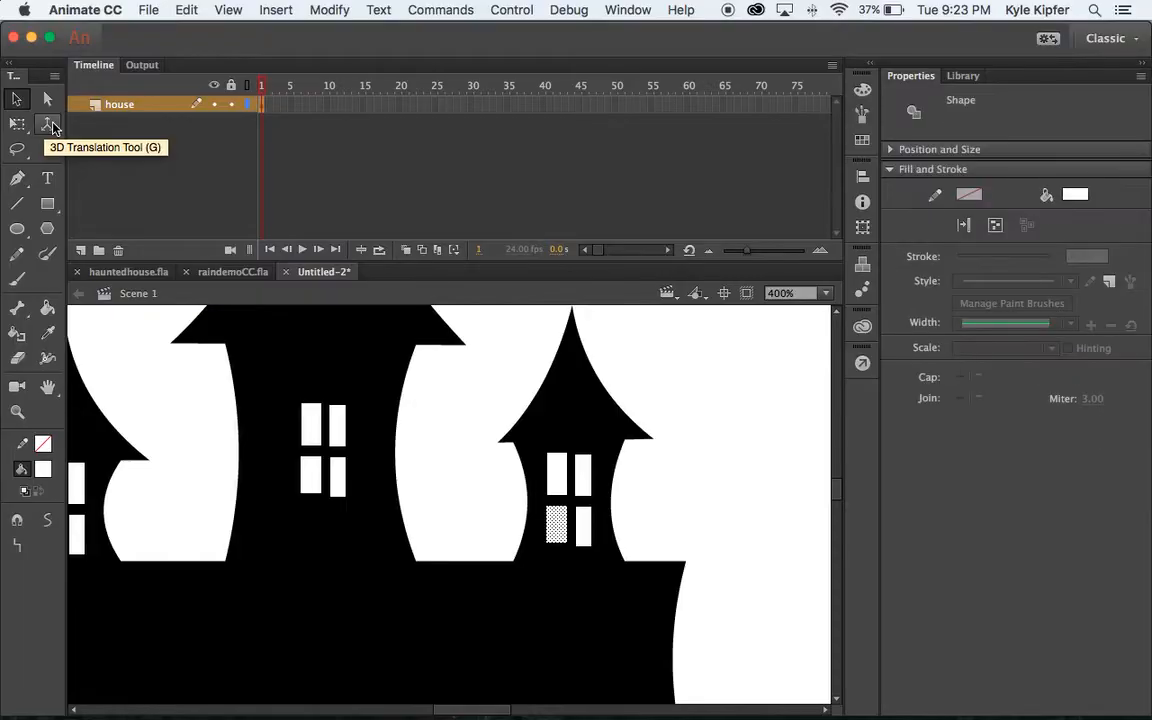
- Undo the window copies on the right and middle towers, keeping only the left tower's panes
click(344, 438)
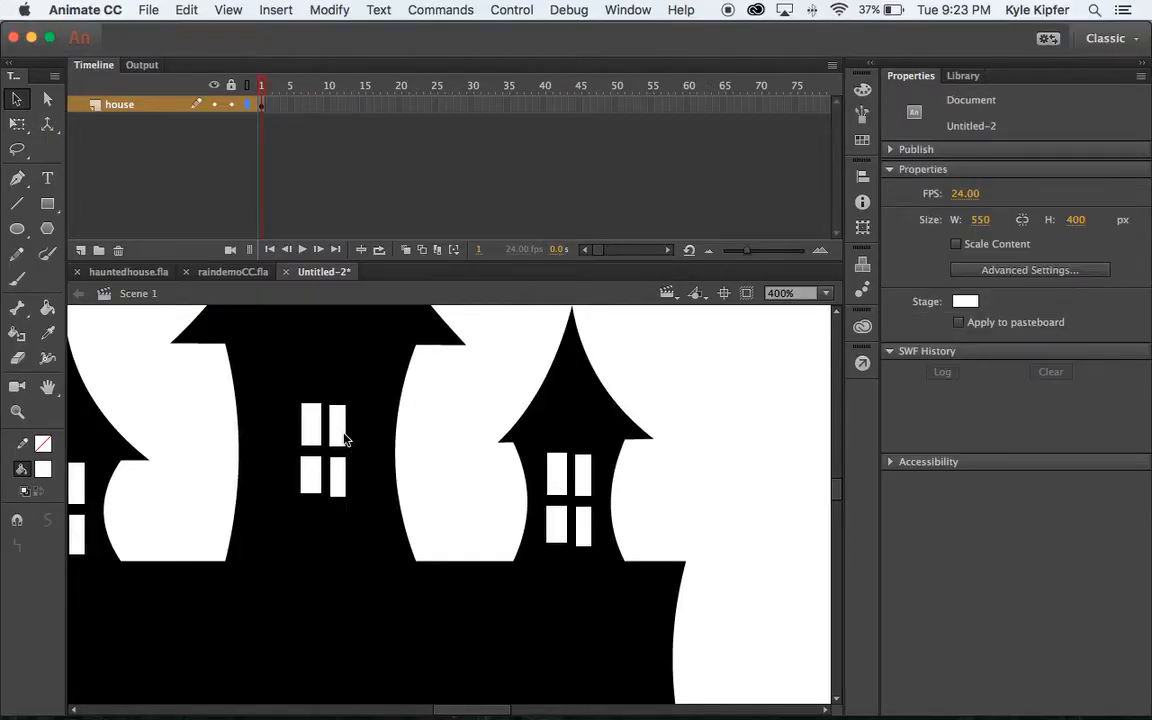
key(Tab)
key(Tab)
key(Tab)
key(Tab)
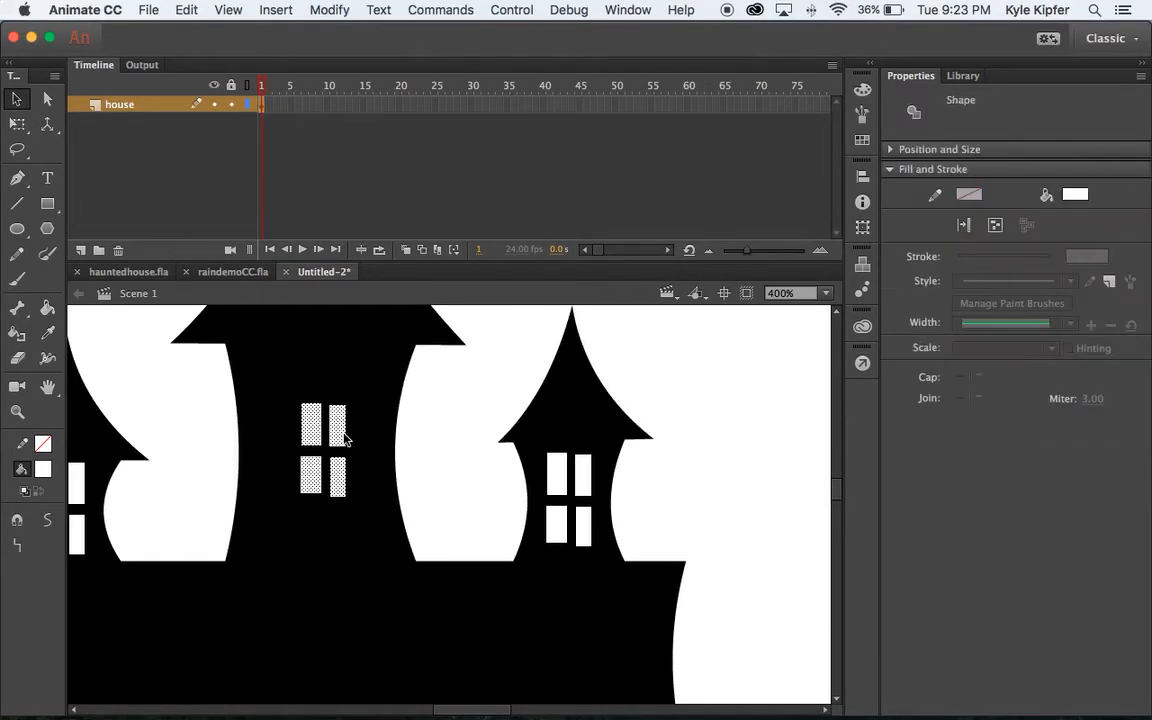
key(Tab)
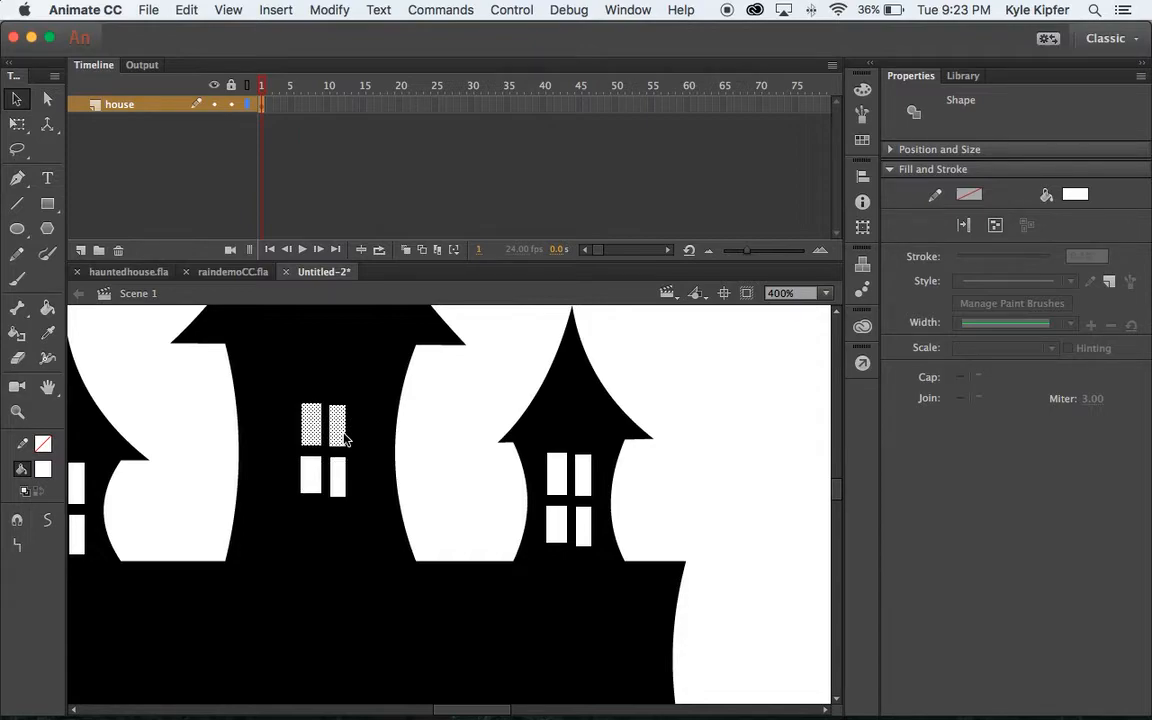
key(Tab)
key(Tab)
key(Tab)
key(Tab)
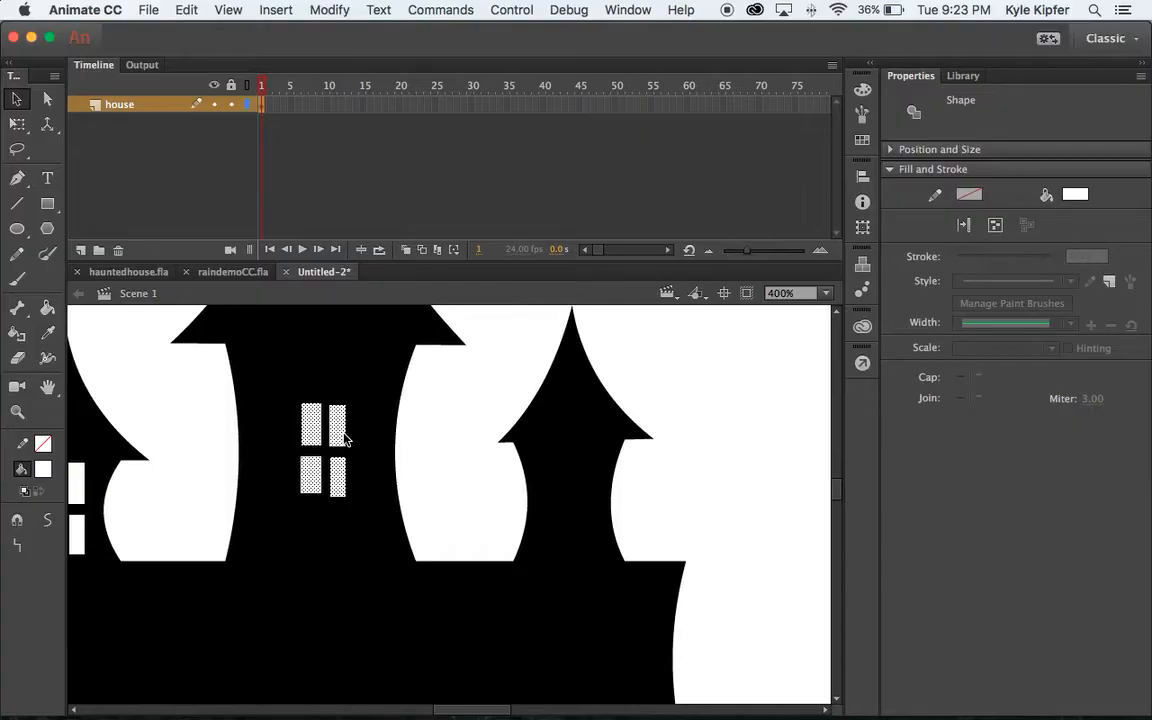
key(Tab)
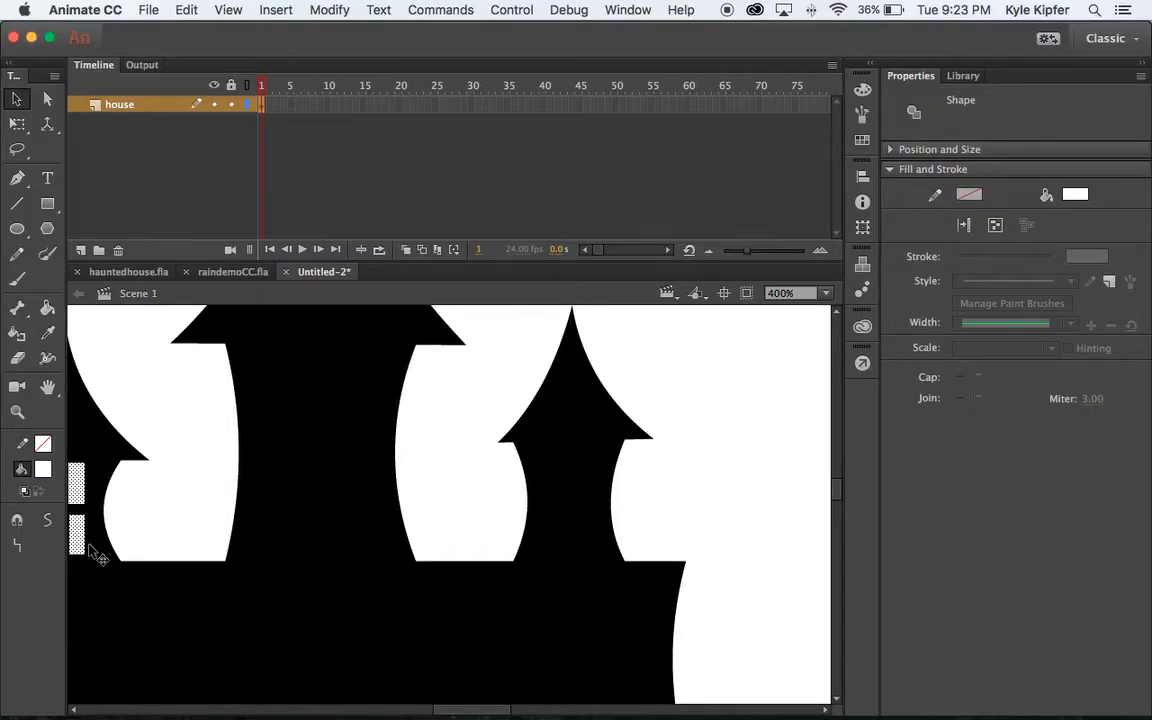
- Duplicate the left tower's four window panes onto the right tower and deselect them
drag(77, 533, 590, 525)
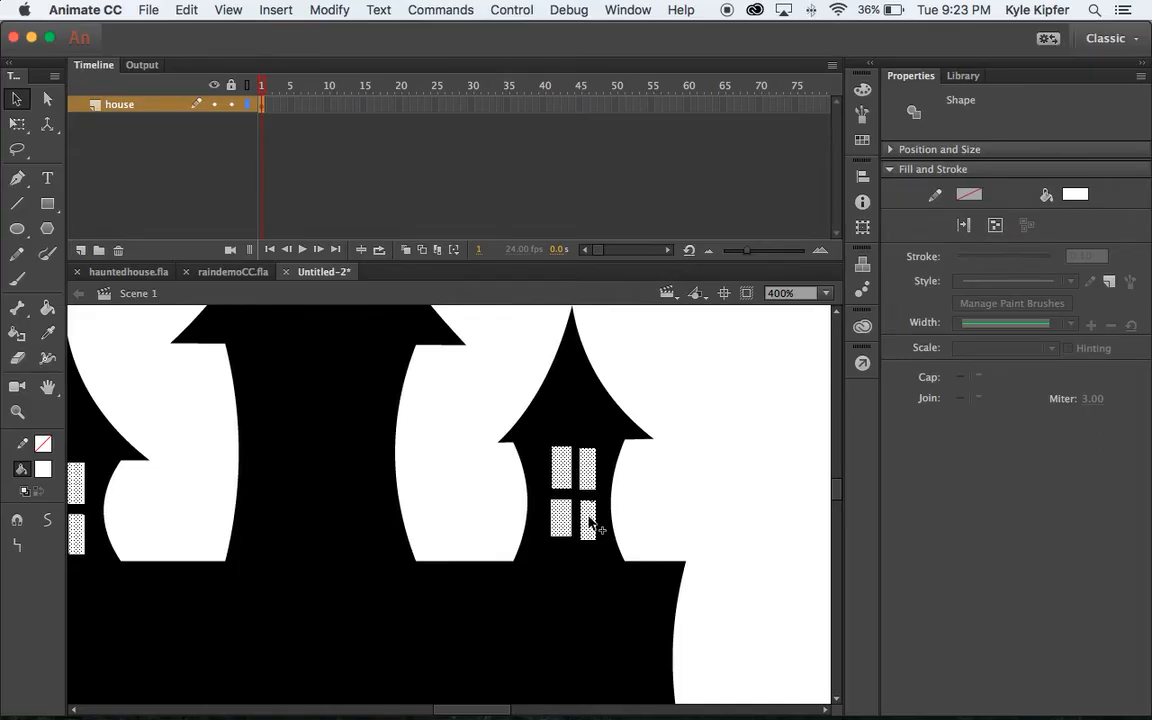
click(470, 390)
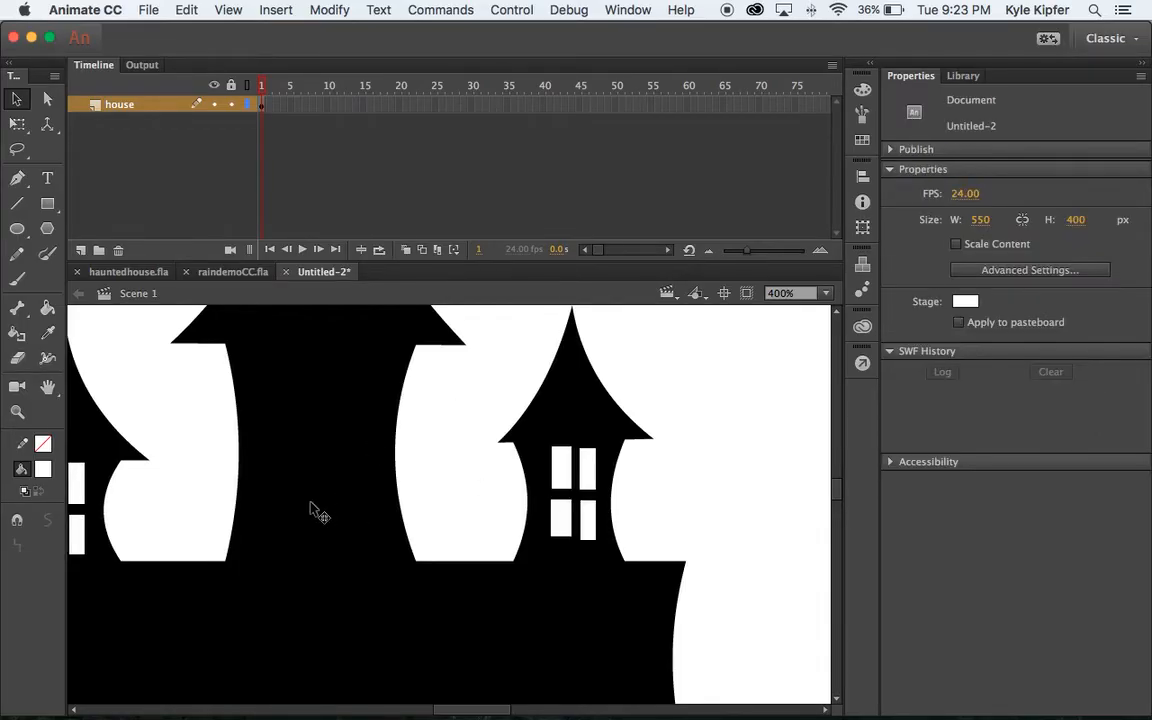
- Draw four larger white rectangles in a two-by-two arrangement as the middle tower's window panes
click(48, 204)
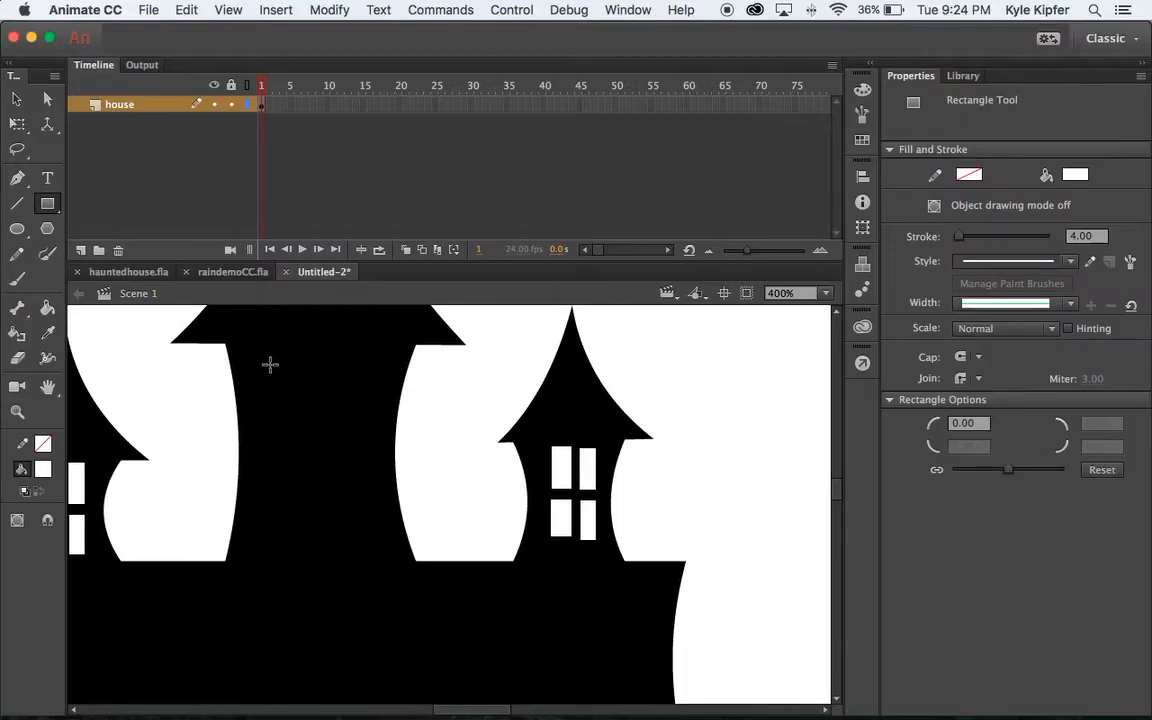
mouse_move(267, 356)
mouse_down()
mouse_move(316, 411)
mouse_move(316, 455)
mouse_move(311, 436)
mouse_up()
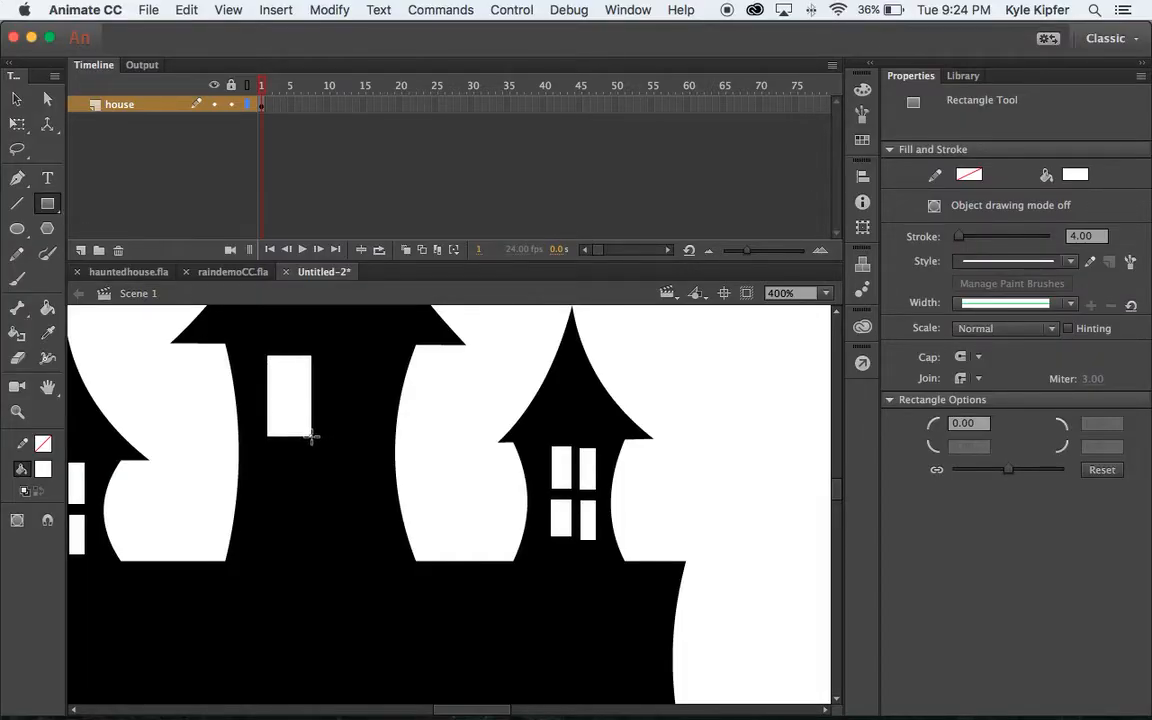
drag(326, 355, 365, 435)
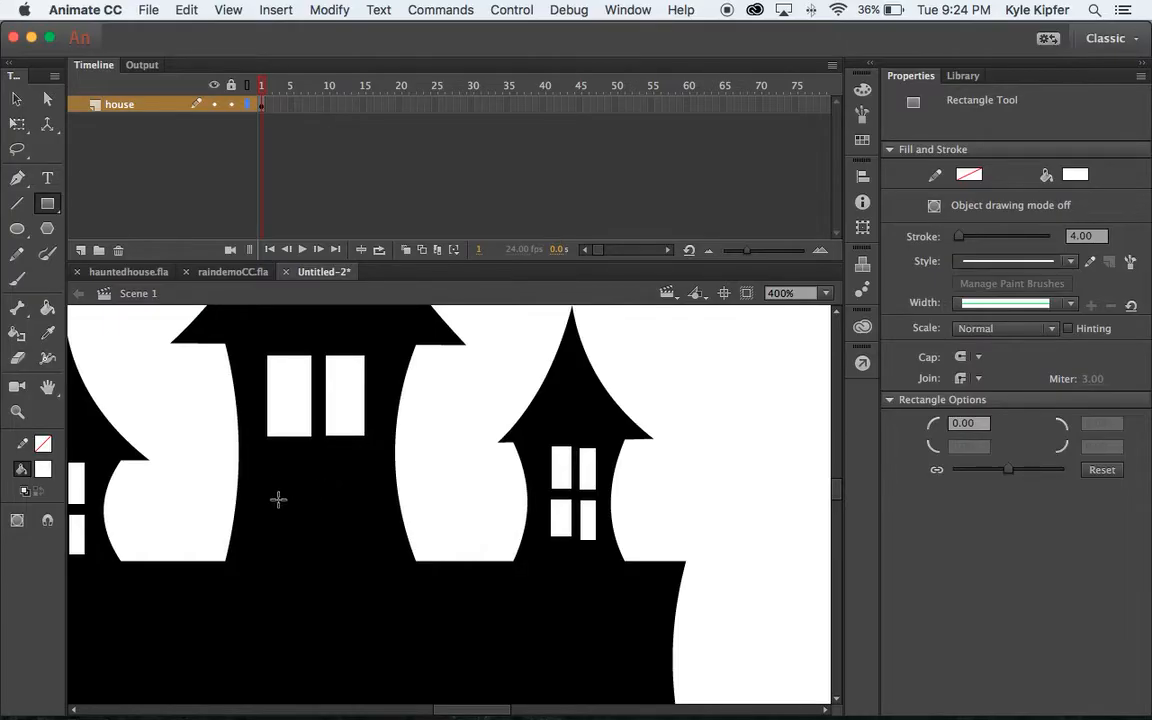
drag(267, 457, 311, 533)
drag(326, 457, 365, 532)
click(16, 98)
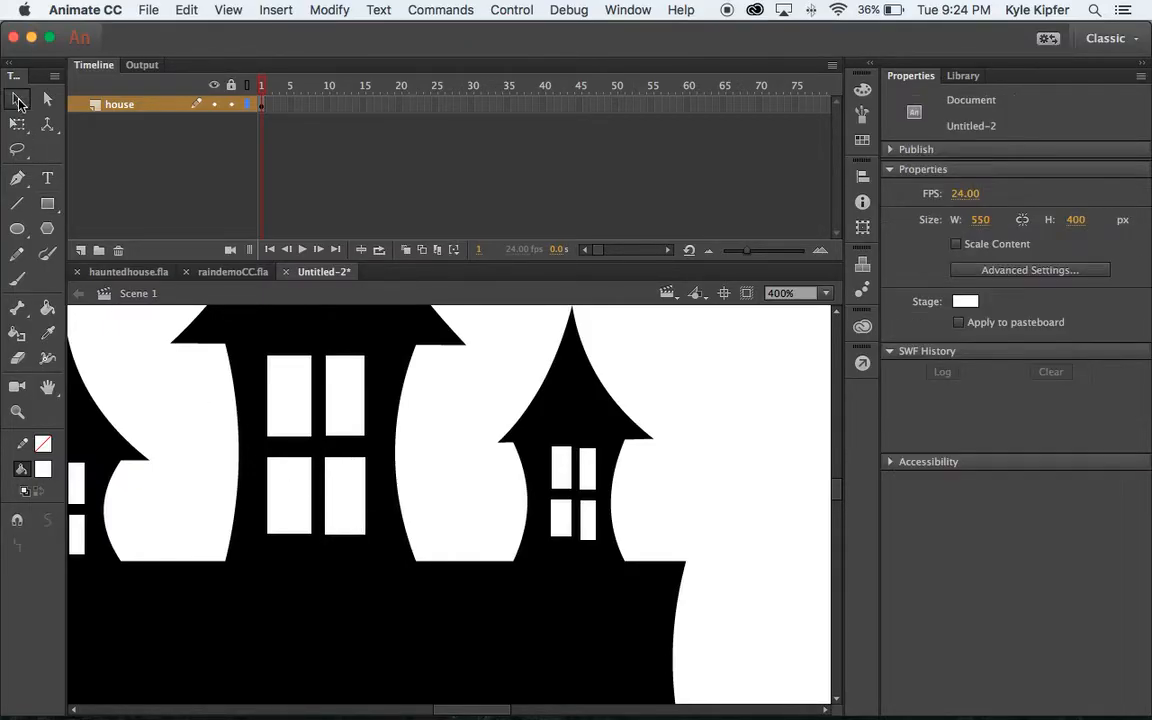
- Duplicate the middle tower's four window panes onto the left part of the house's lowest storey
click(18, 411)
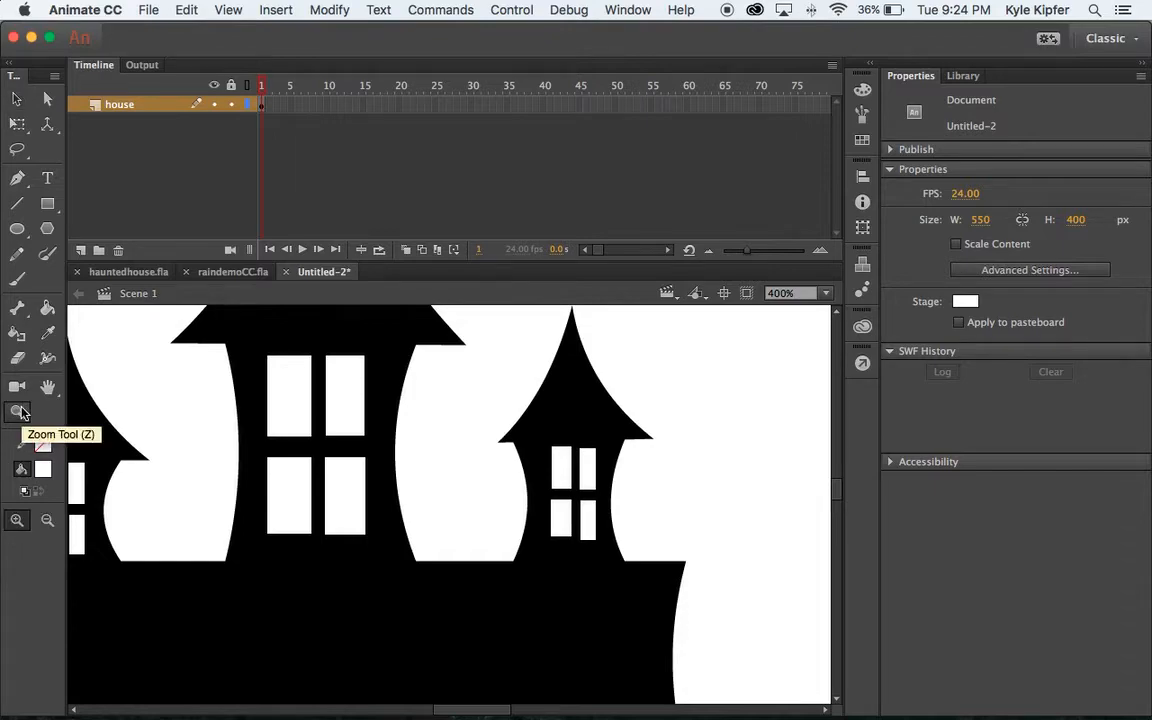
alt+click(341, 544)
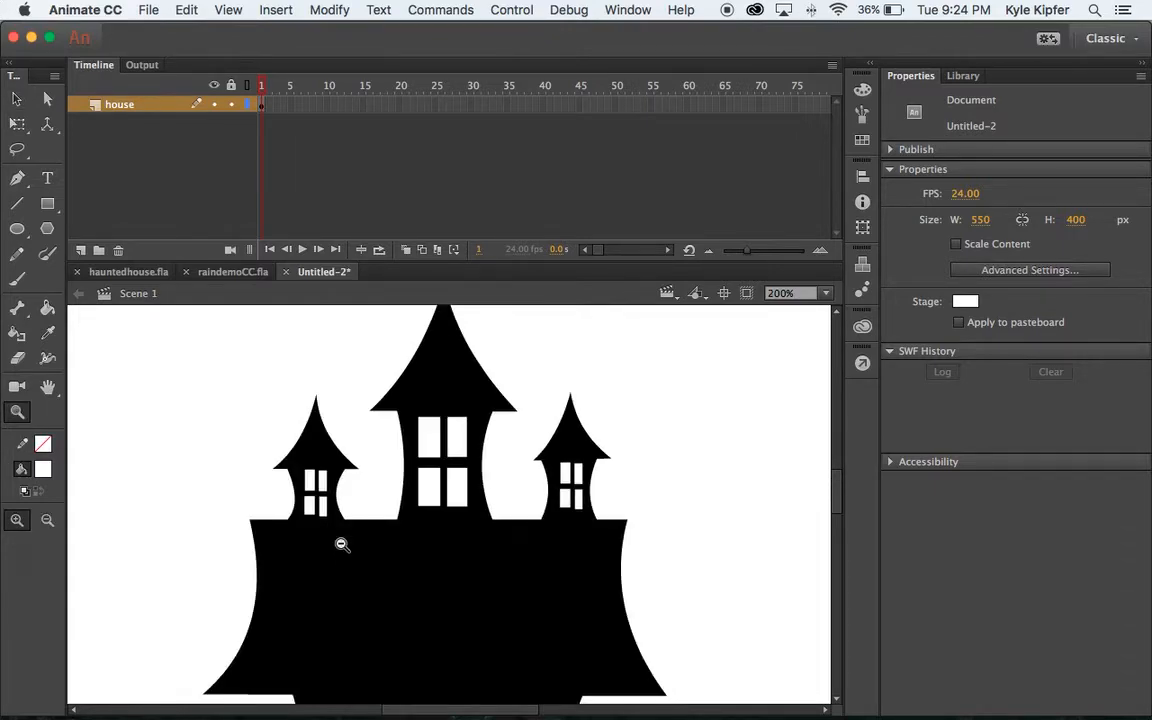
alt+click(452, 548)
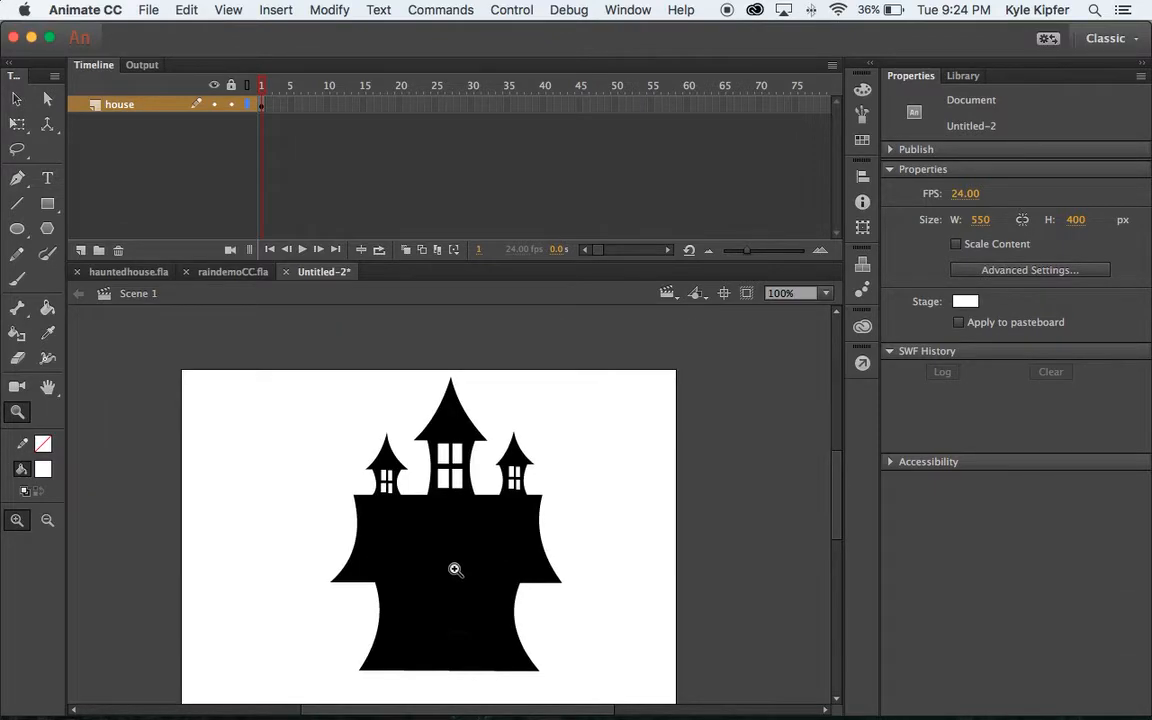
click(438, 446)
scroll(470, 455, down, 4)
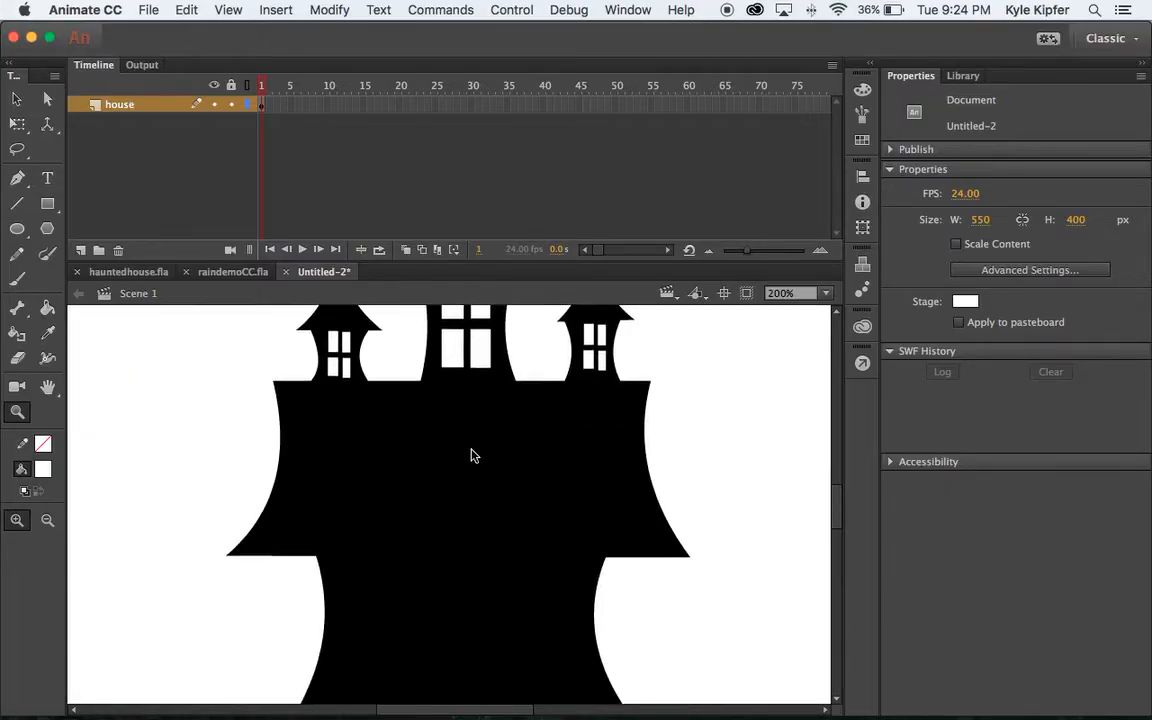
scroll(471, 470, up, 2)
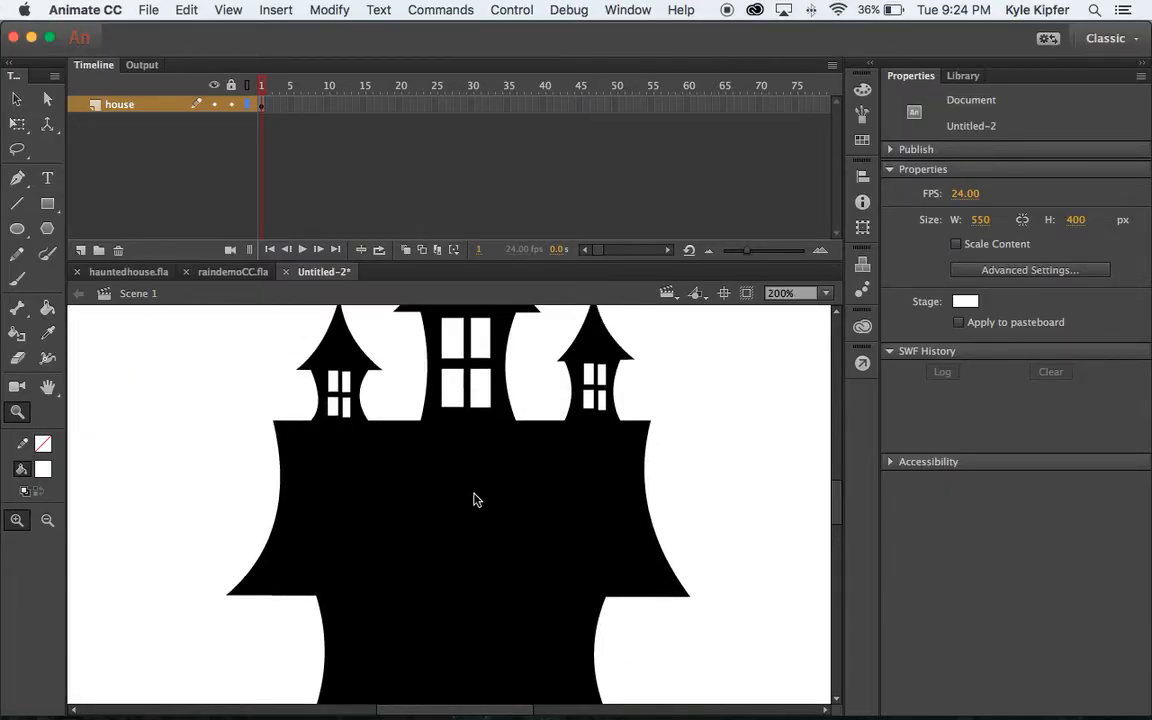
key(v)
click(456, 336)
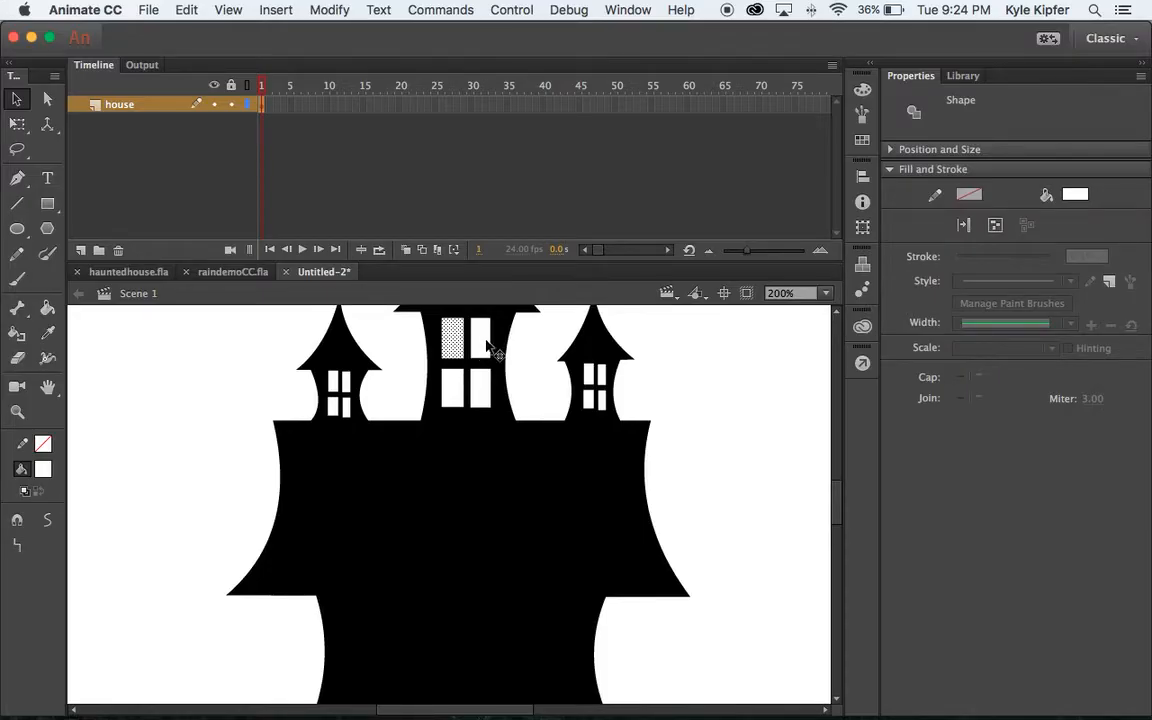
shift+click(484, 336)
shift+click(455, 390)
shift+click(482, 388)
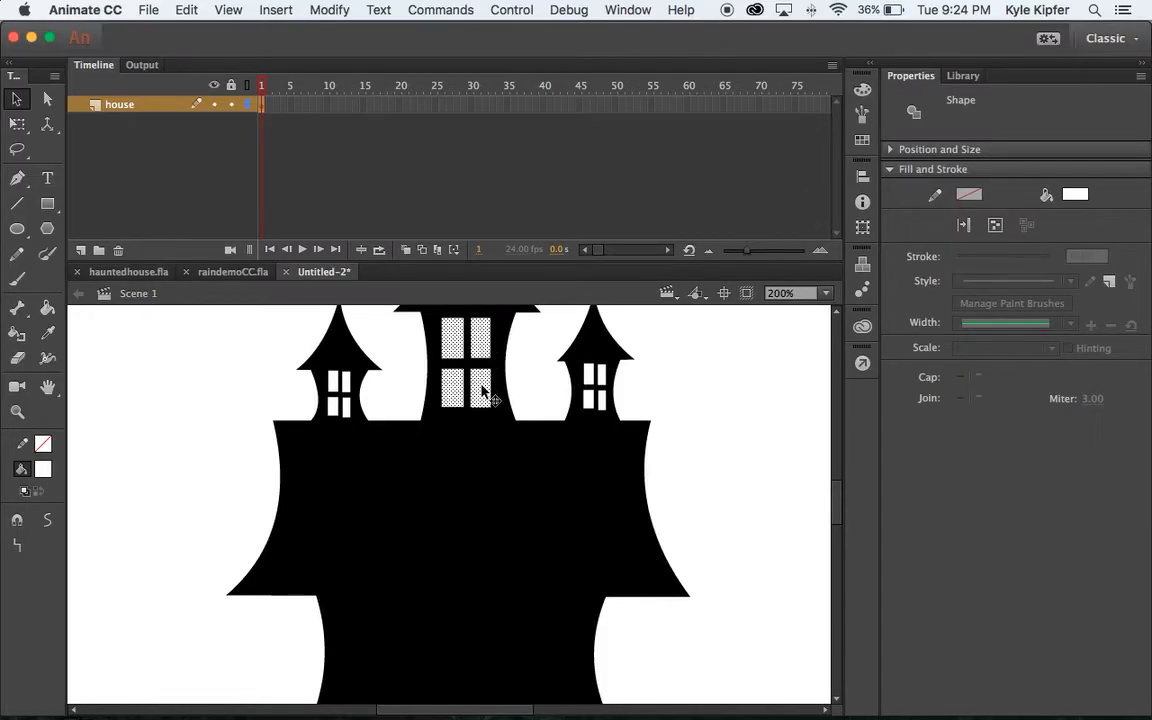
drag(482, 392, 401, 674)
scroll(516, 563, down, 2)
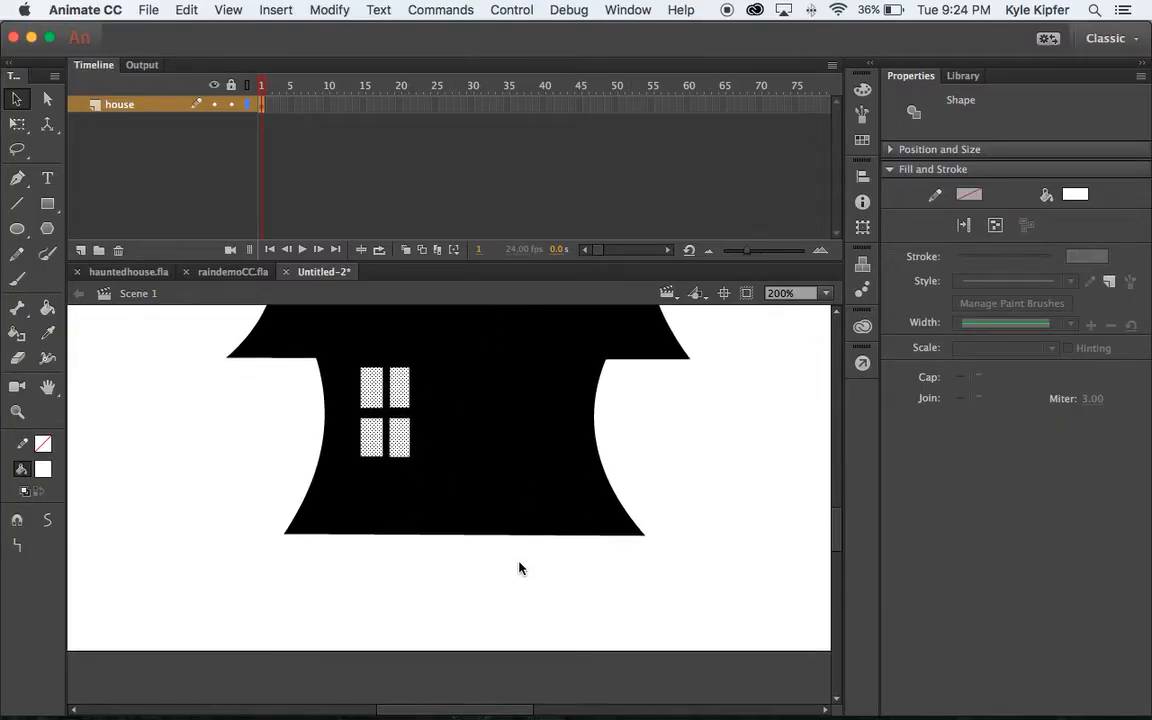
- Duplicate the lowest storey's window onto the right part of the same storey and deselect it
scroll(514, 562, up, 1)
drag(405, 567, 560, 566)
click(686, 555)
- Scale the whole house down with Free Transform and move it toward the right side of the stage
key(z)
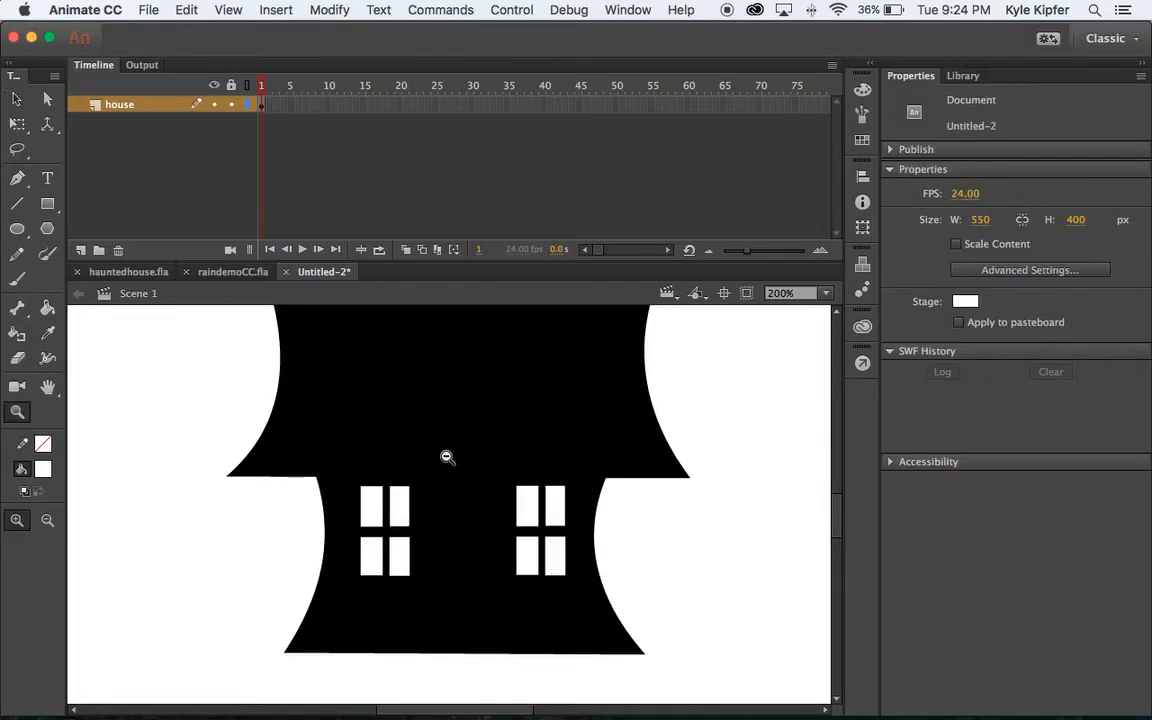
alt+click(484, 450)
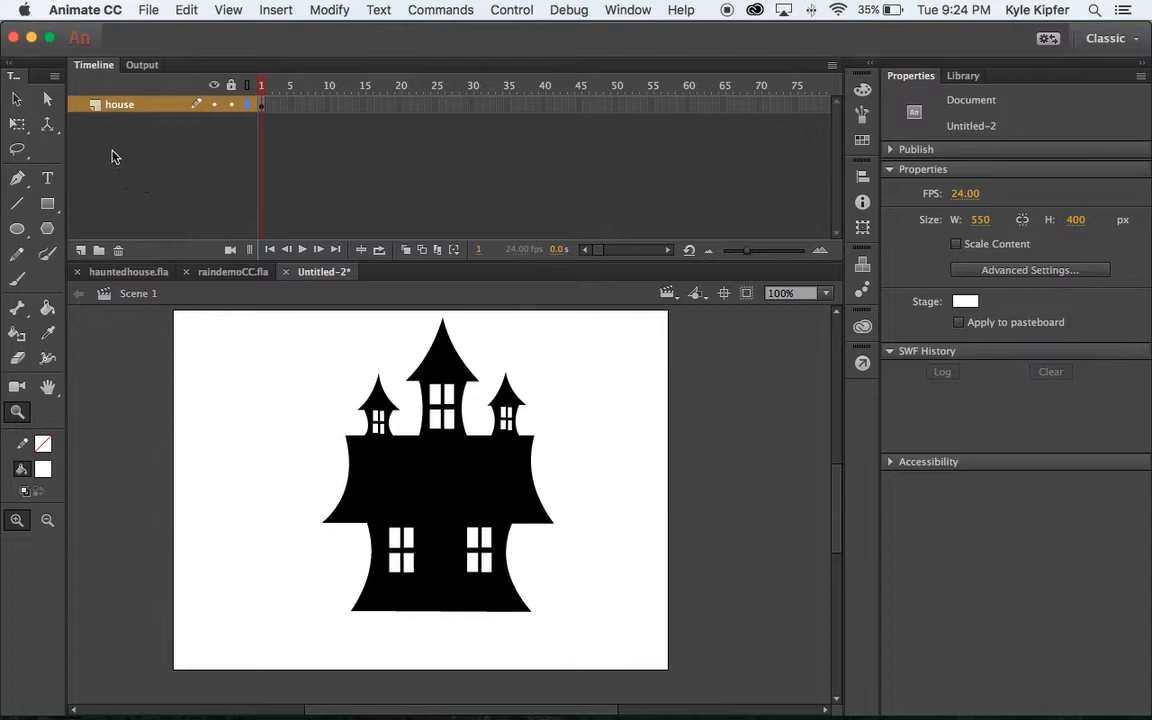
click(263, 106)
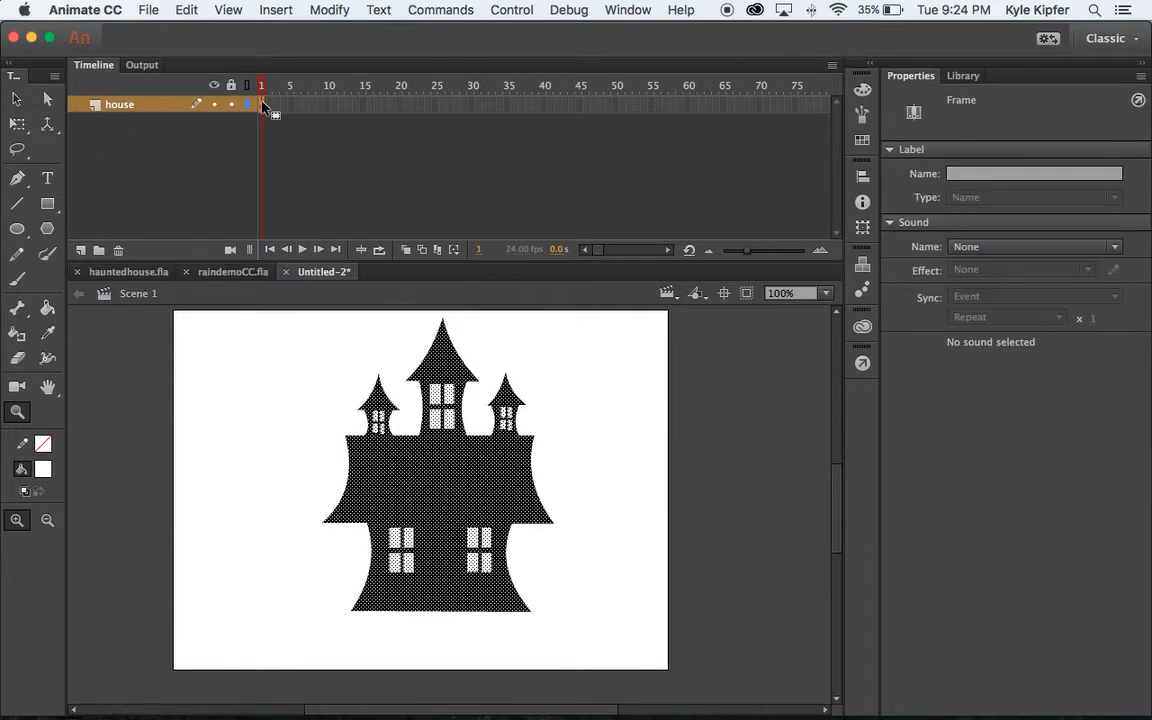
click(17, 124)
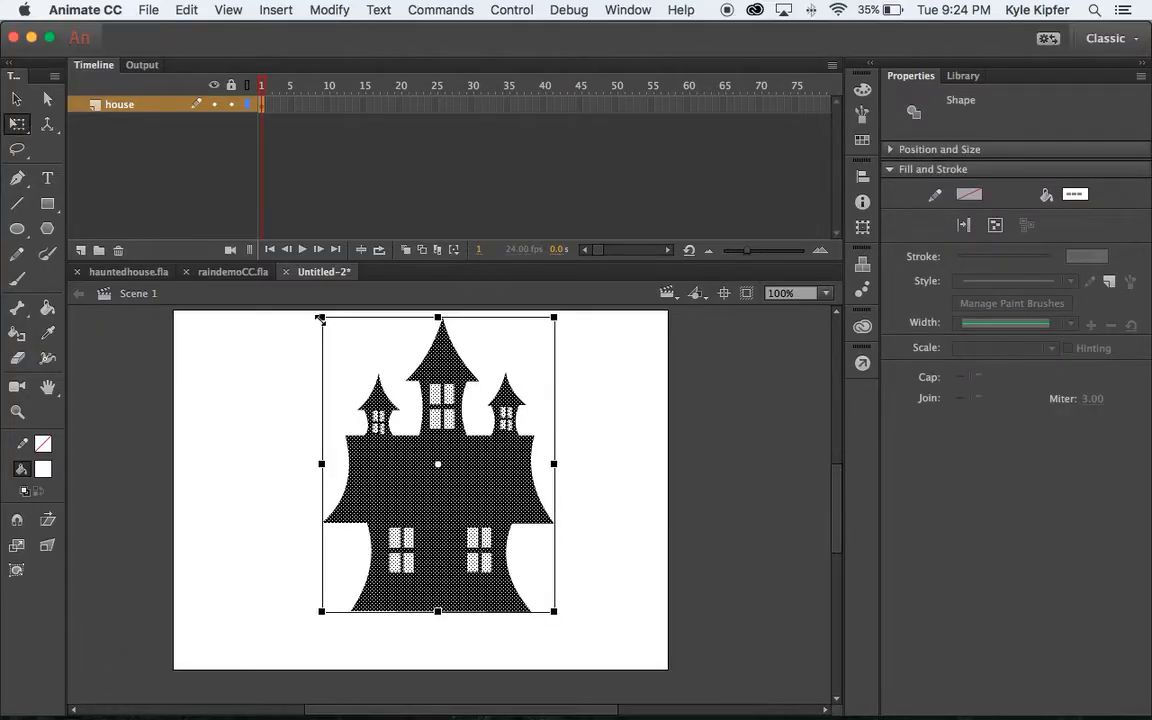
drag(320, 317, 363, 346)
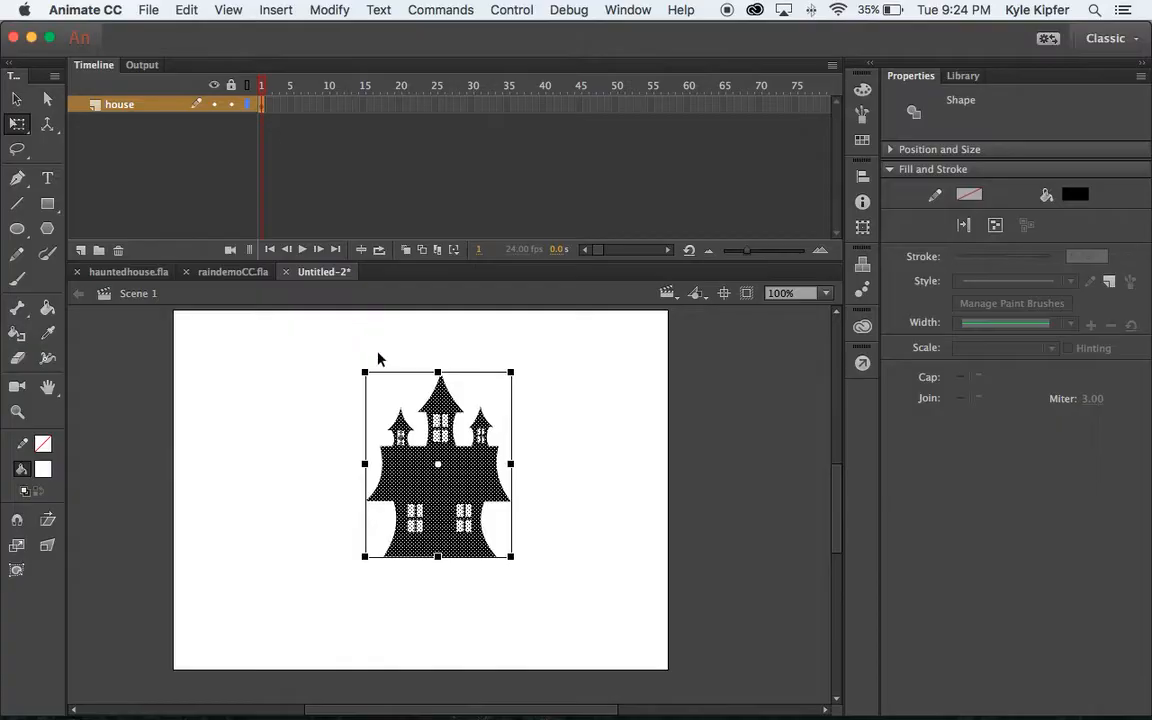
drag(472, 482, 535, 488)
drag(428, 378, 428, 376)
click(590, 552)
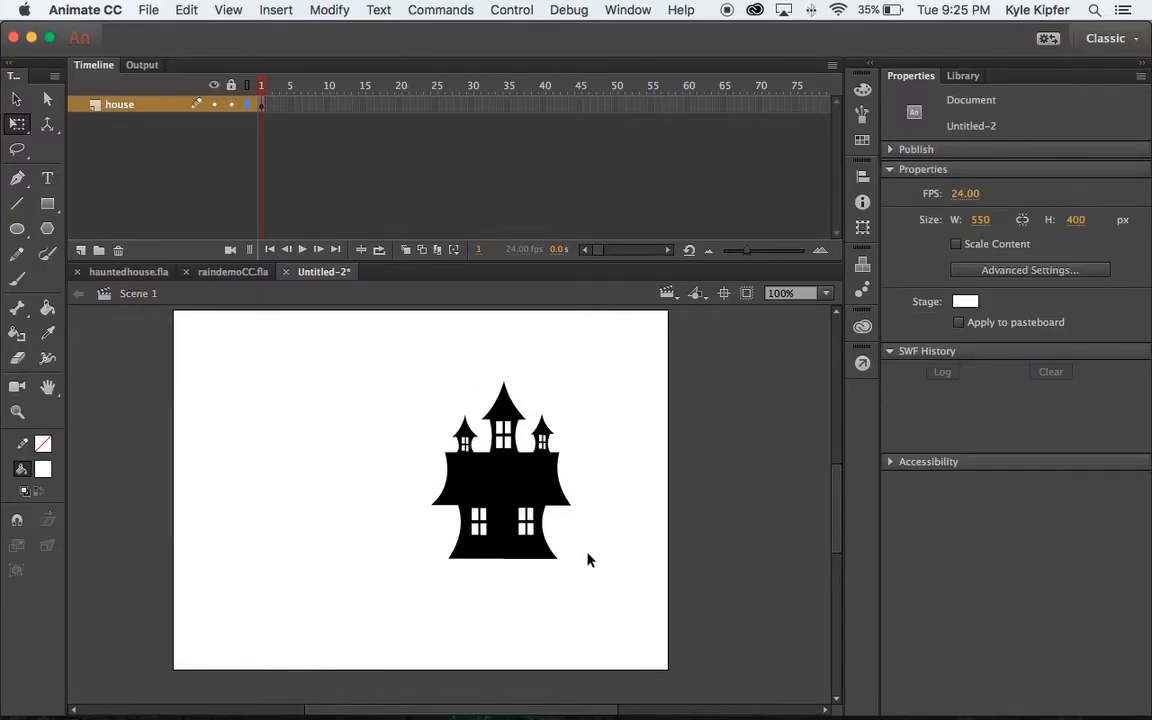
click(17, 230)
mouse_move(161, 686)
mouse_down()
mouse_move(290, 603)
mouse_move(638, 553)
mouse_move(749, 558)
mouse_up()
key(super+z)
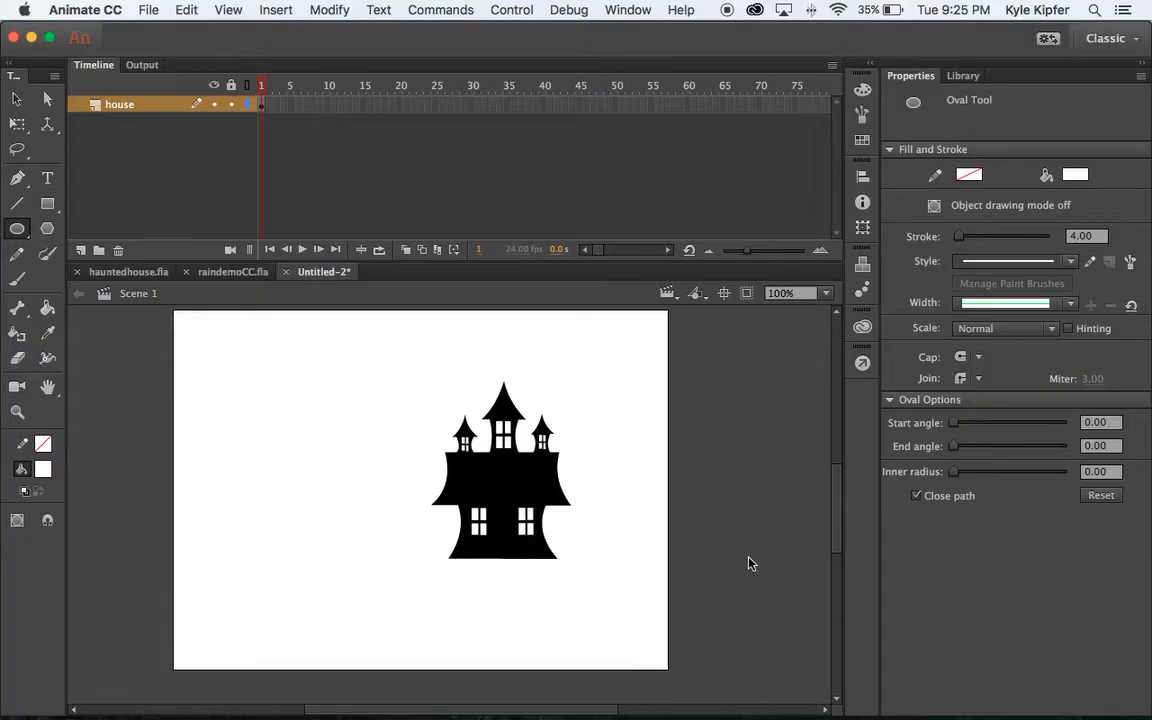
- Set the Oval tool's fill color to black (#000000)
click(42, 469)
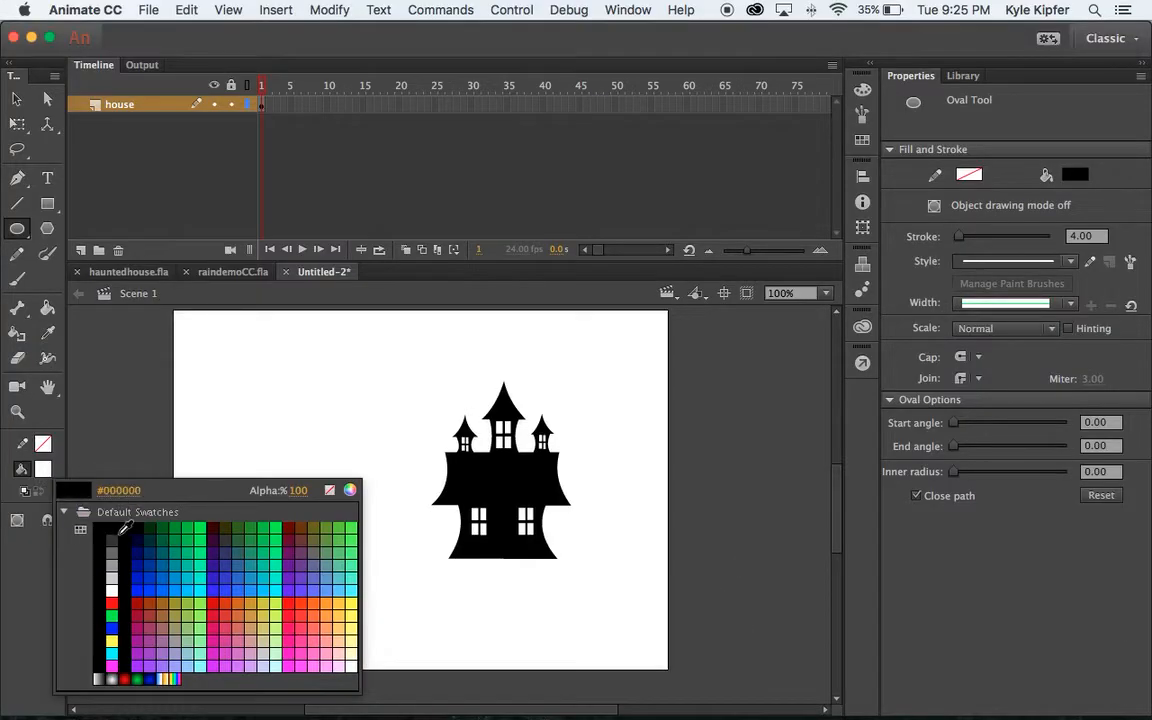
click(108, 522)
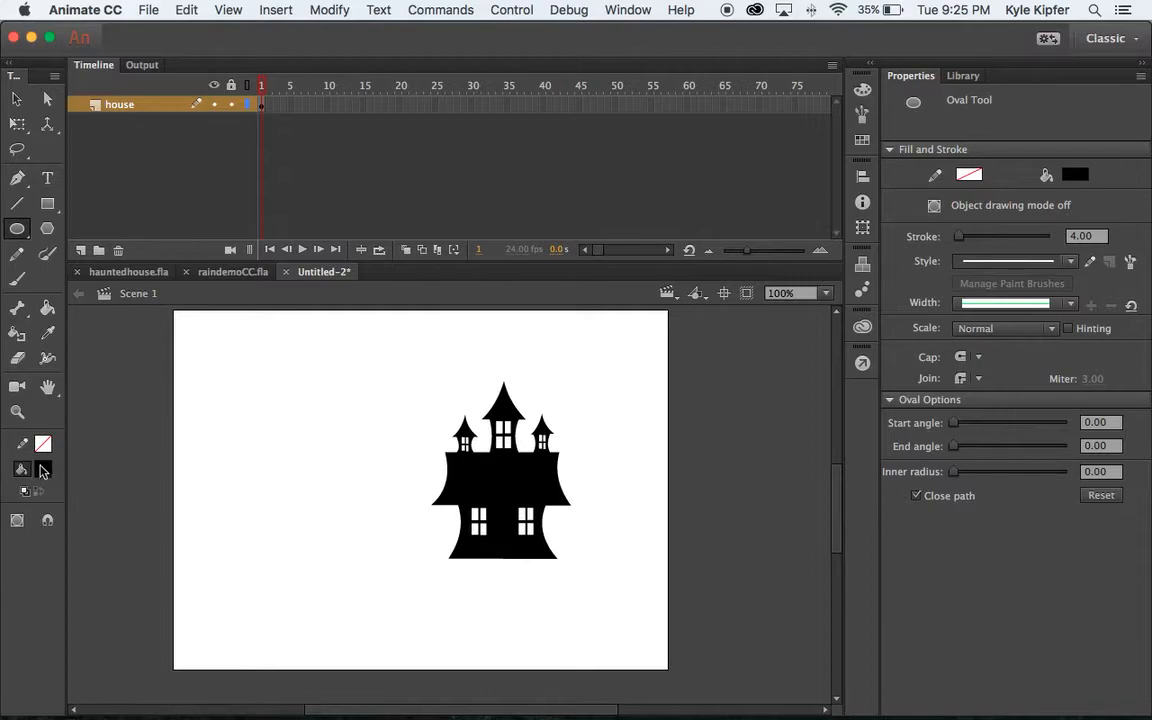
- Try to draw a wide black oval under the house as a hill across the lower part of the stage
drag(169, 683, 729, 555)
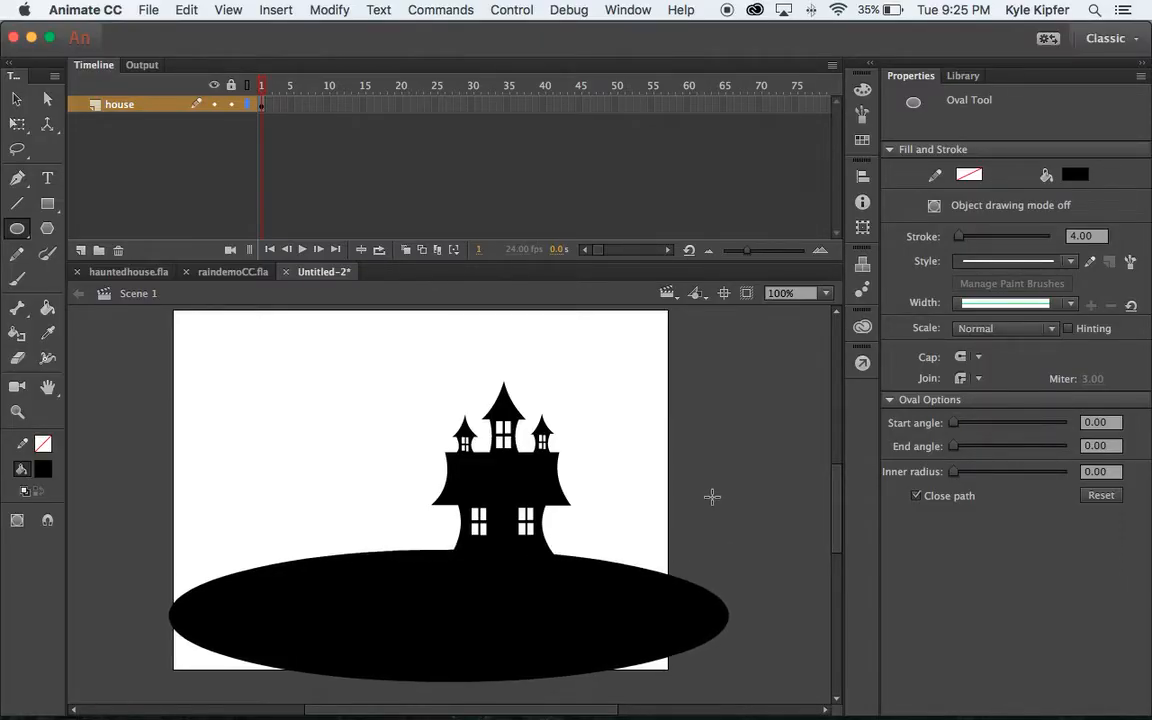
click(16, 98)
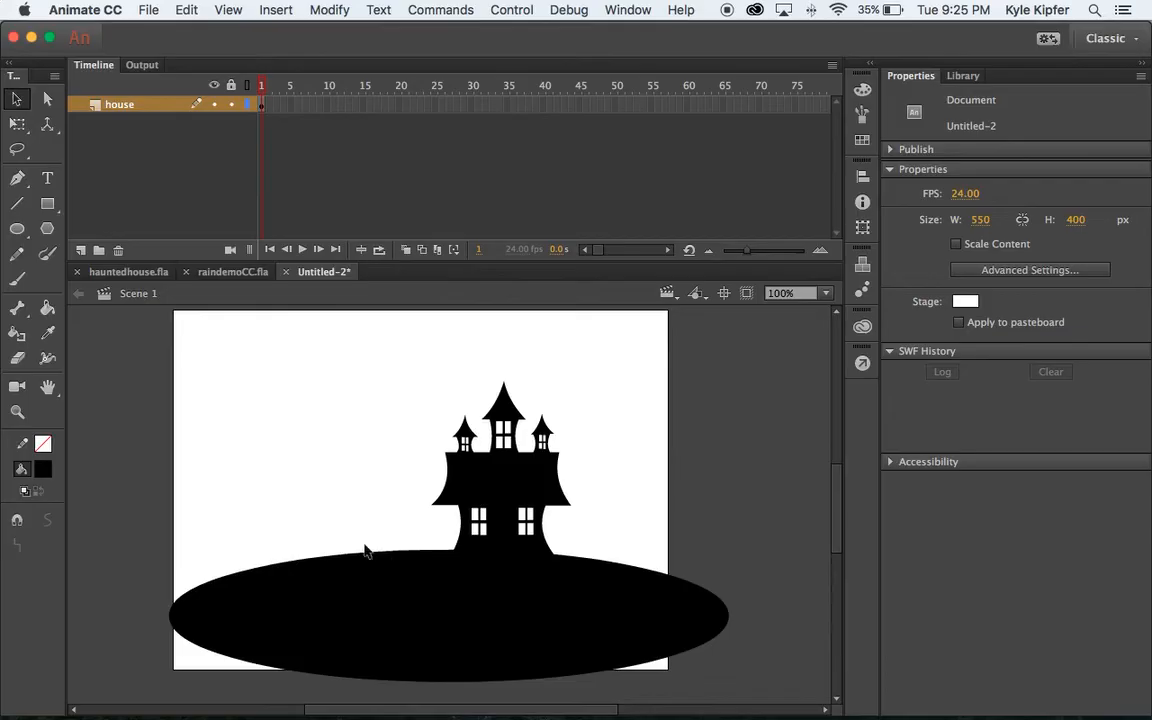
click(365, 553)
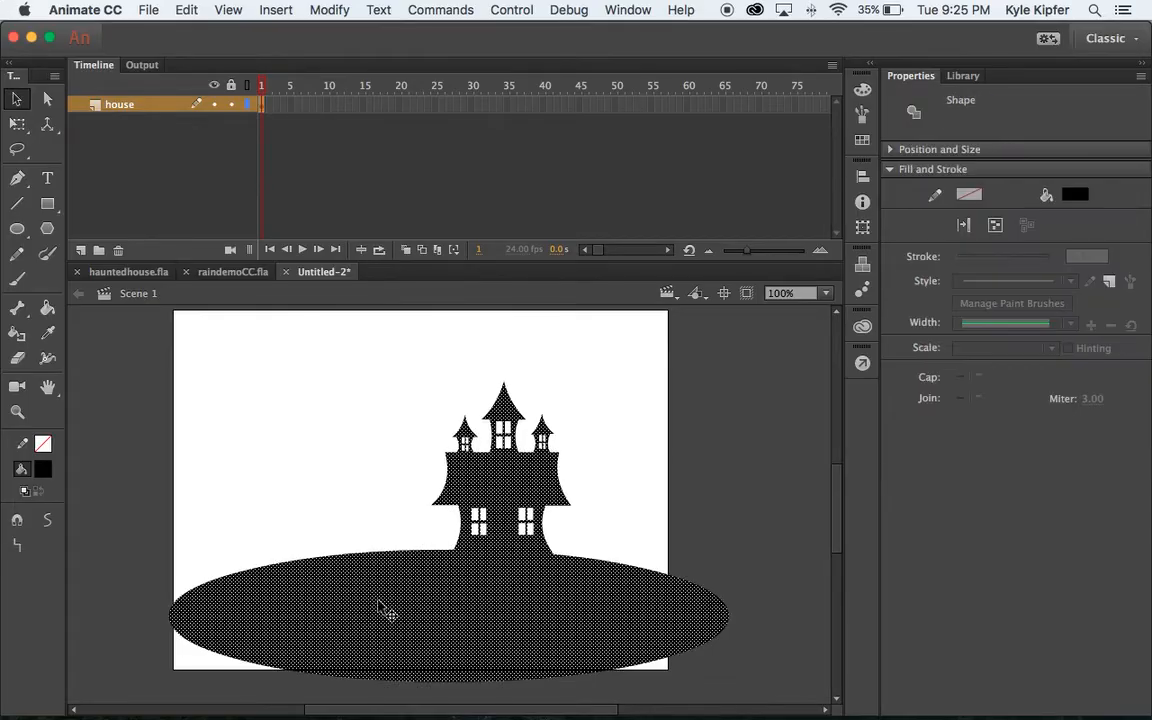
click(141, 502)
key(ctrl+z)
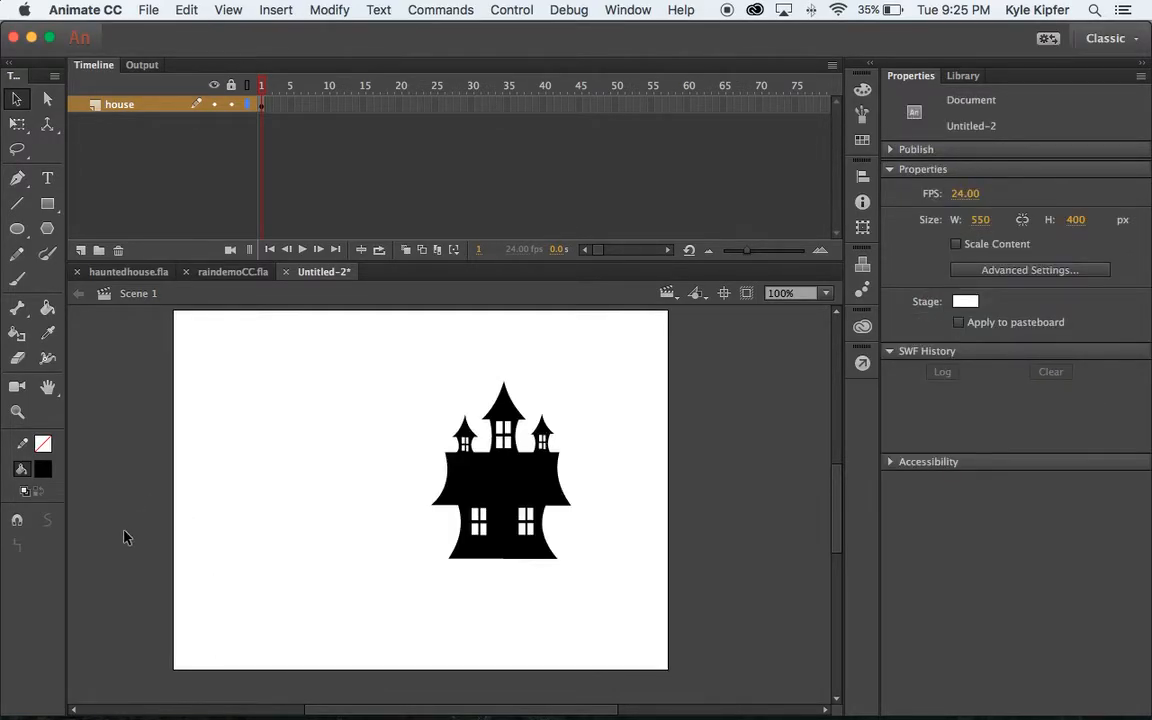
- Draw a wide black oval hill under the house, reaching past both sides and the bottom of the stage, and select the house layer's artwork
click(17, 228)
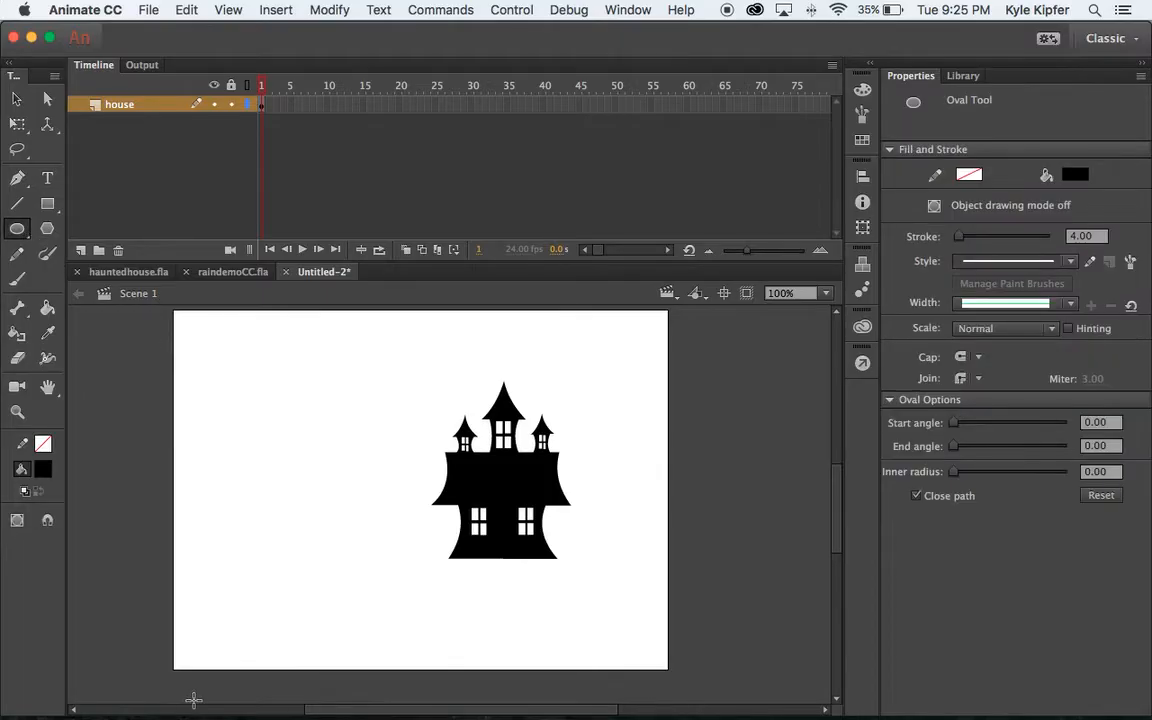
scroll(207, 675, down, 2)
drag(142, 684, 764, 519)
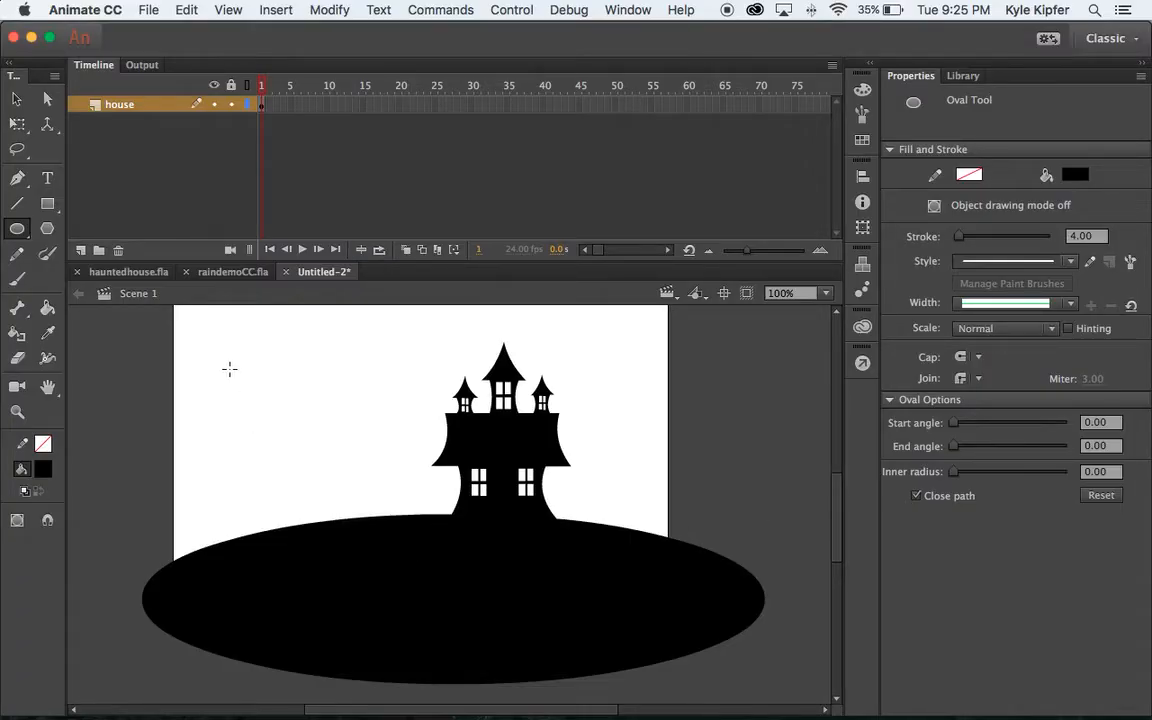
click(134, 107)
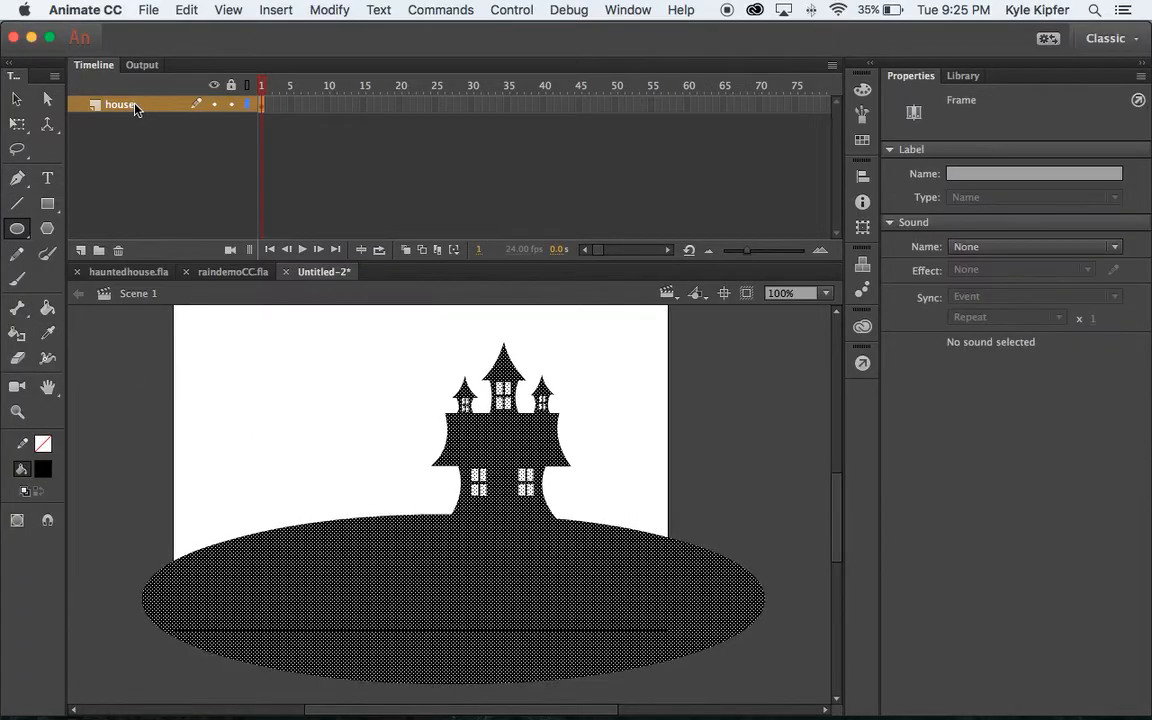
- Deselect the artwork and add a layer named "door" above the house layer
click(16, 98)
click(195, 418)
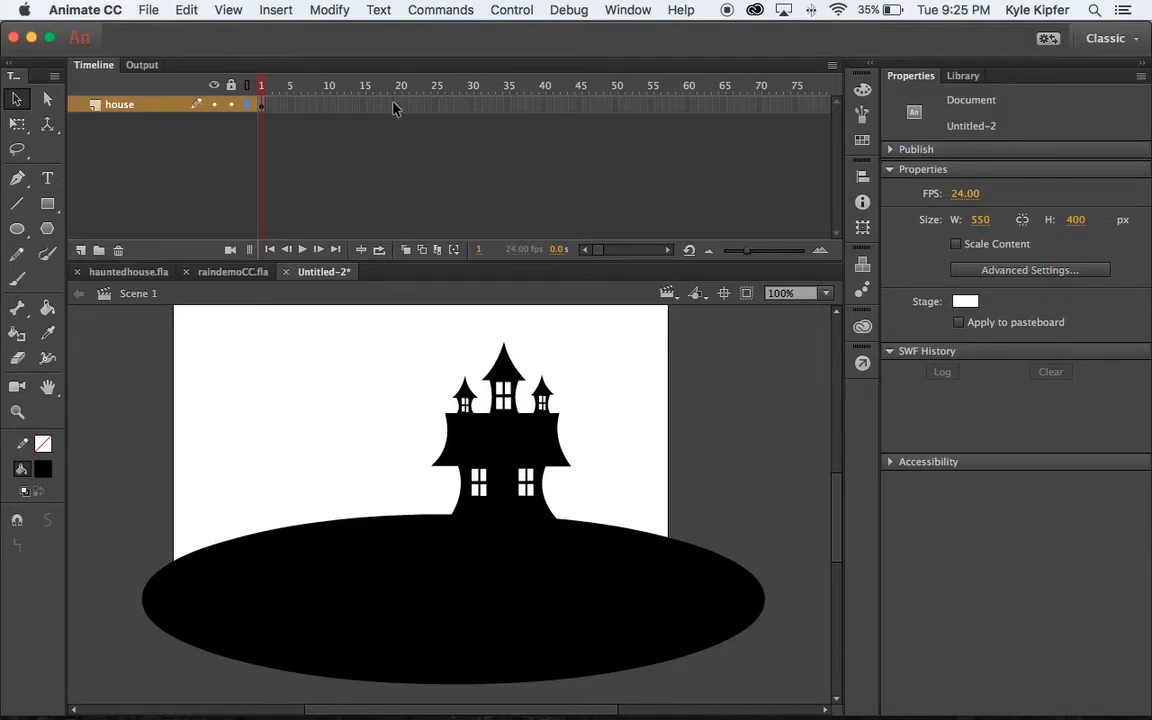
click(83, 251)
double_click(125, 104)
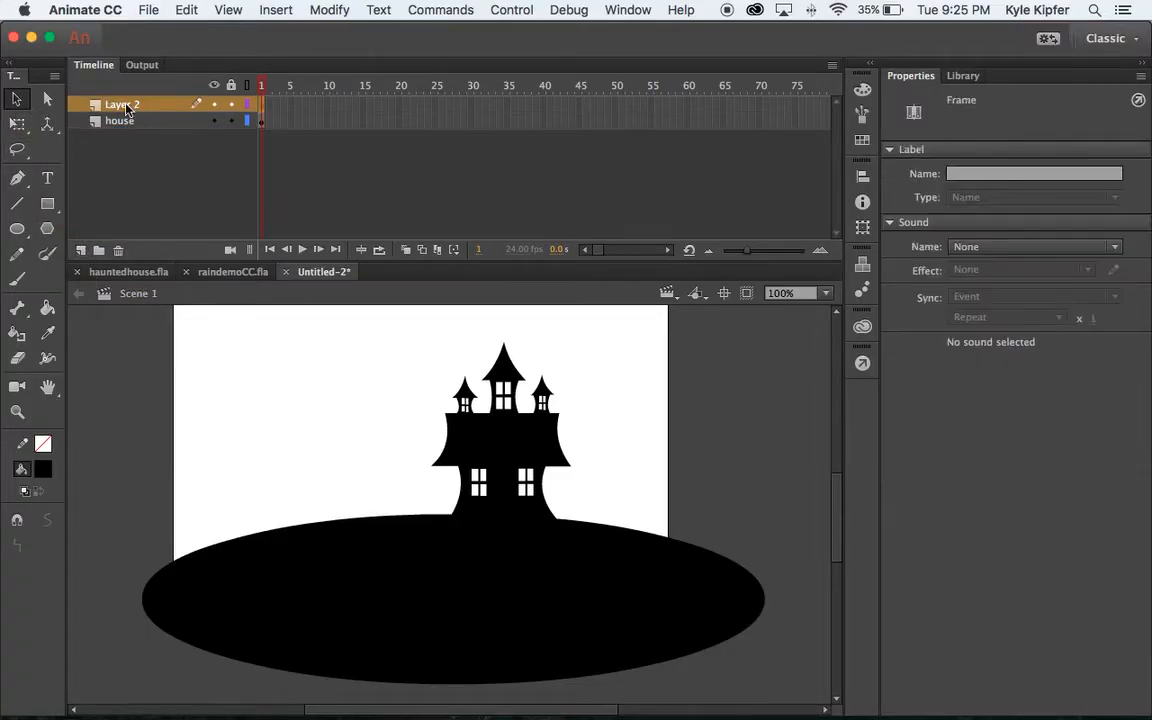
text(door)
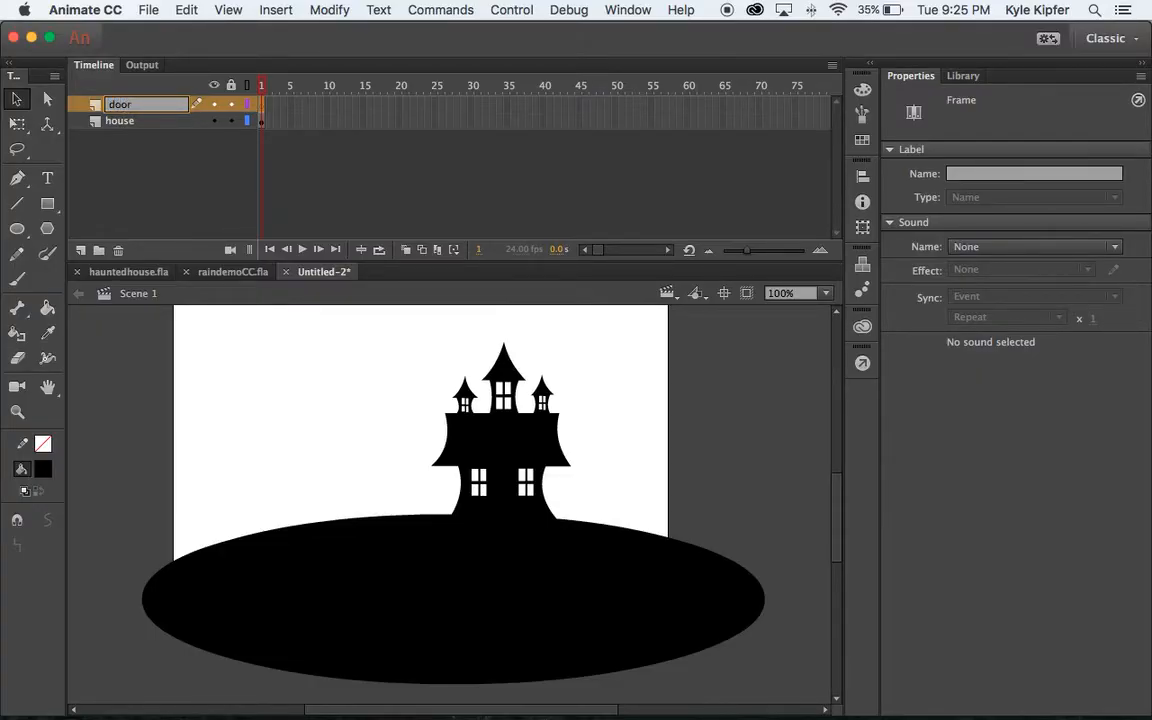
key(Return)
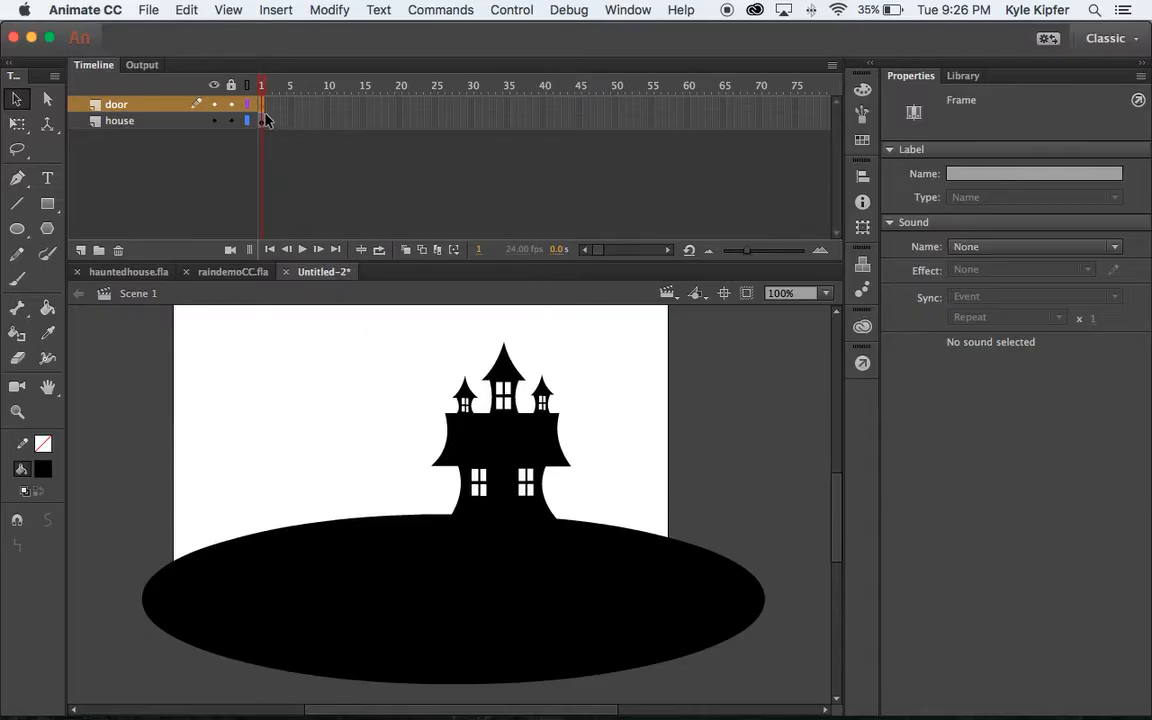
- Extend the door and house layers to frame 70 and return the playhead to frame 1
scroll(724, 121, right, 5)
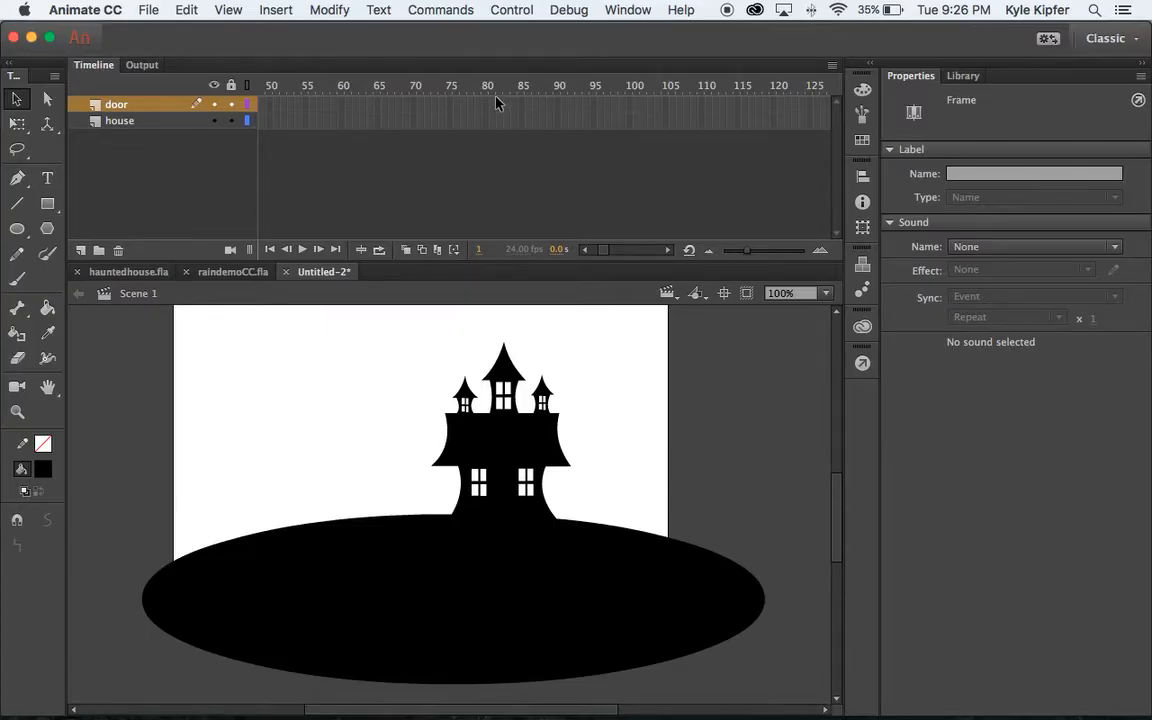
scroll(425, 105, left, 5)
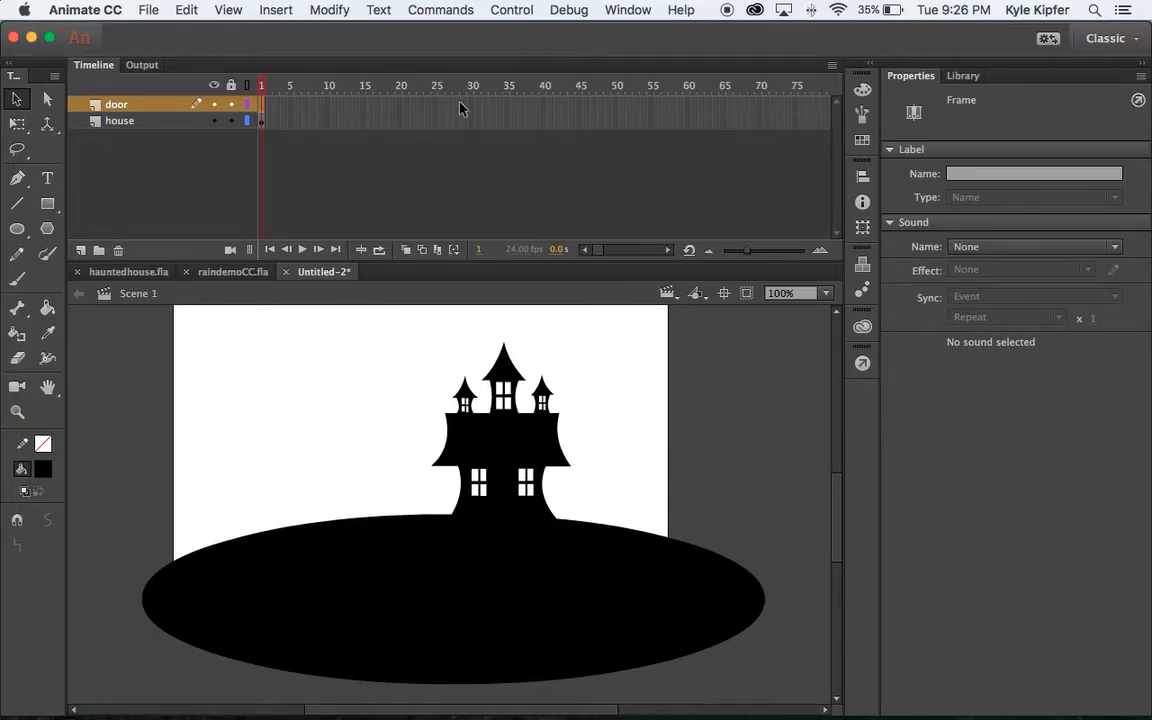
mouse_move(760, 104)
mouse_down()
mouse_move(761, 123)
mouse_move(771, 116)
mouse_up()
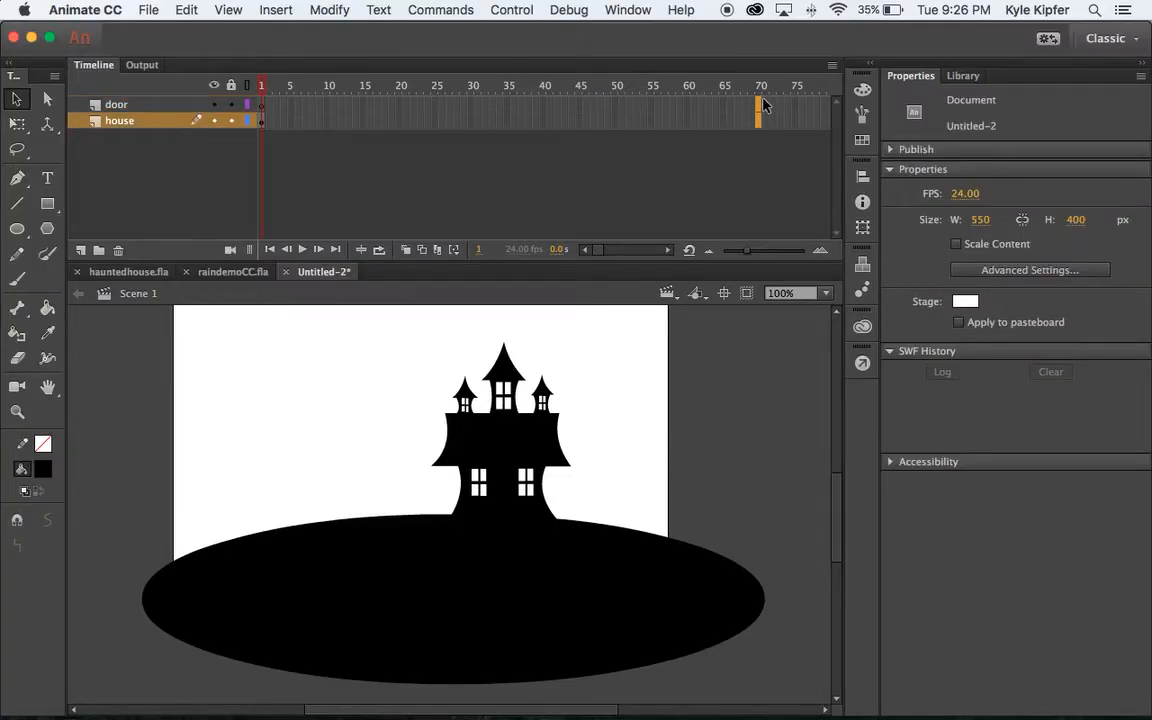
key(F5)
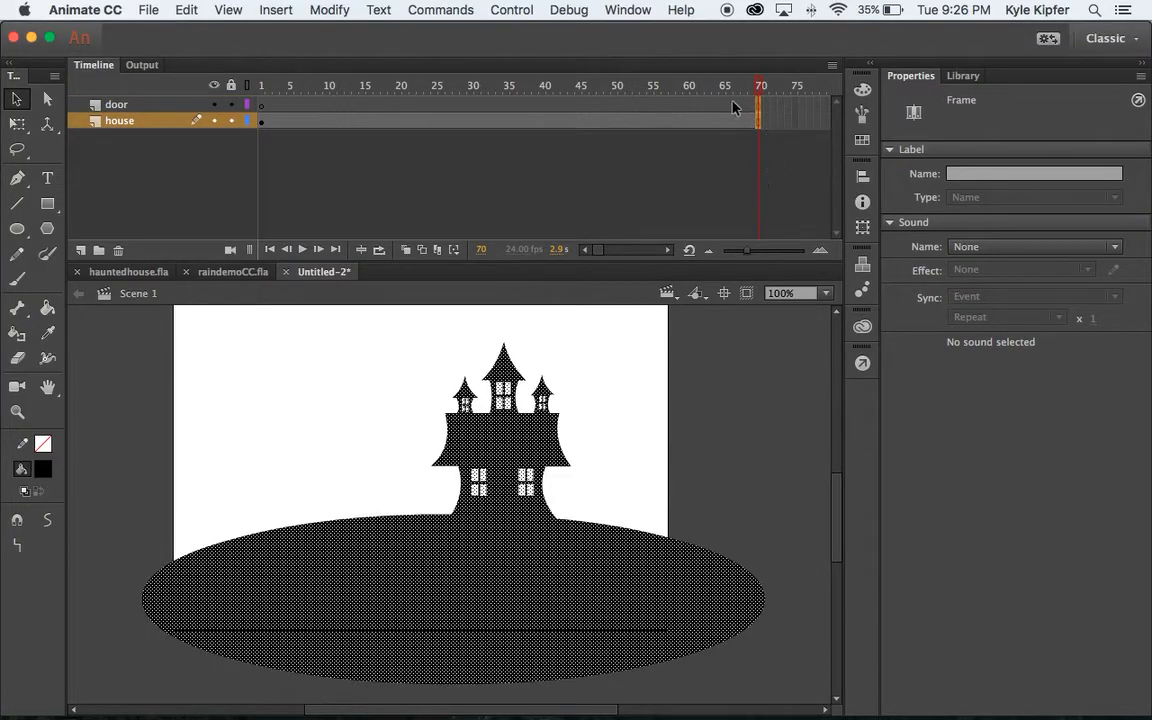
drag(762, 90, 157, 56)
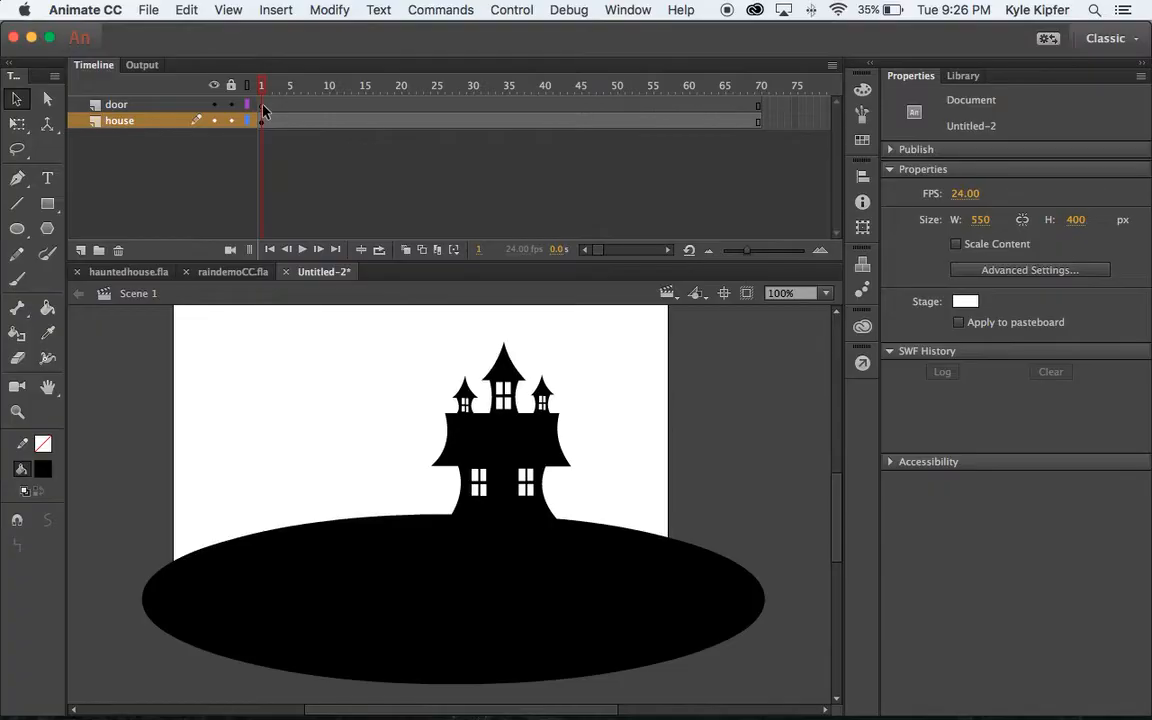
- Check the door timing in hauntedhouse.fla and insert a blank keyframe at frame 30 of the new document's door layer
drag(263, 87, 472, 90)
click(472, 104)
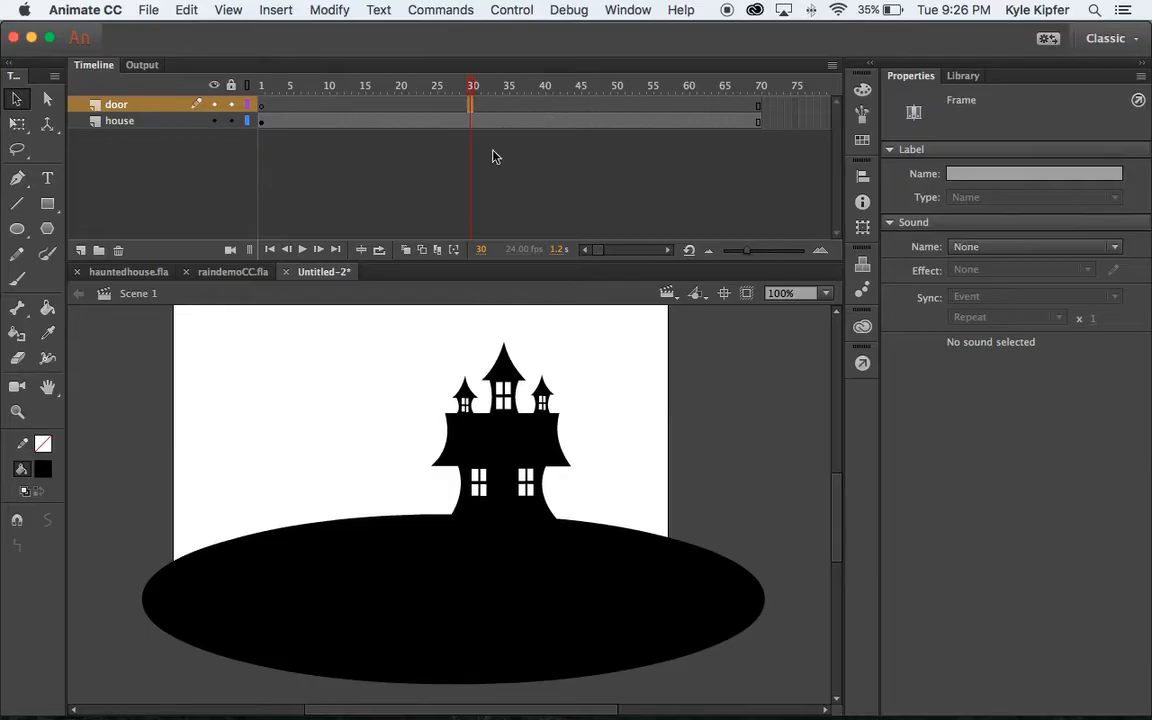
click(130, 273)
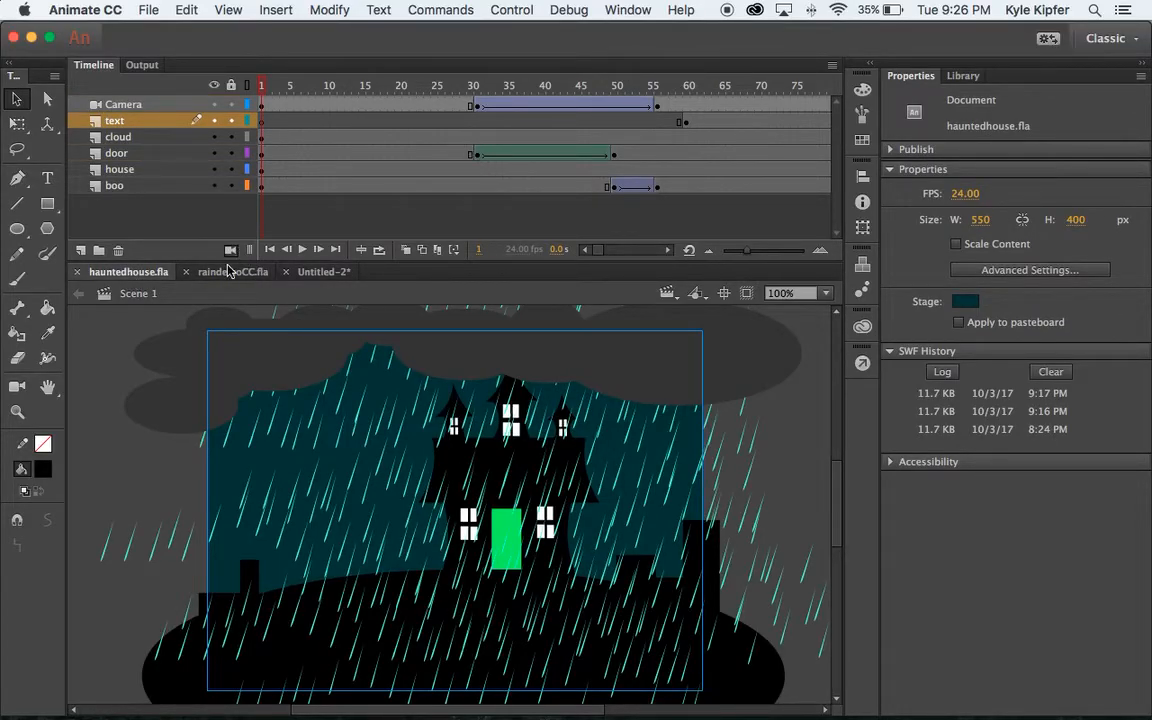
click(325, 272)
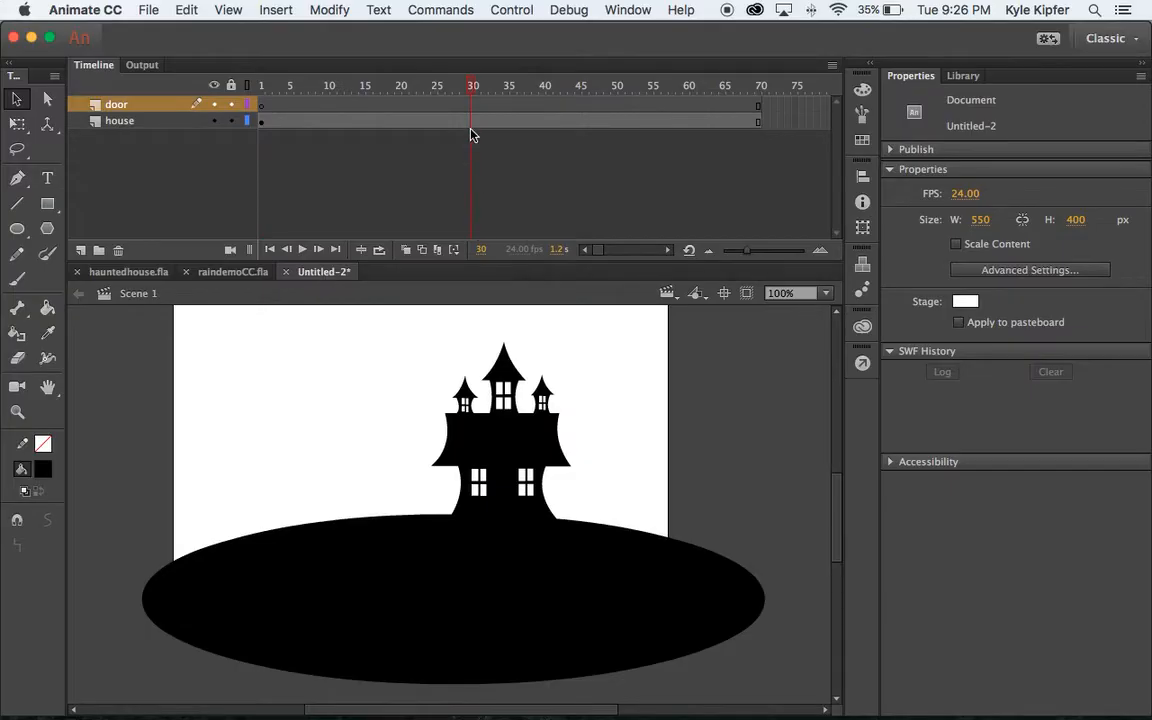
click(471, 105)
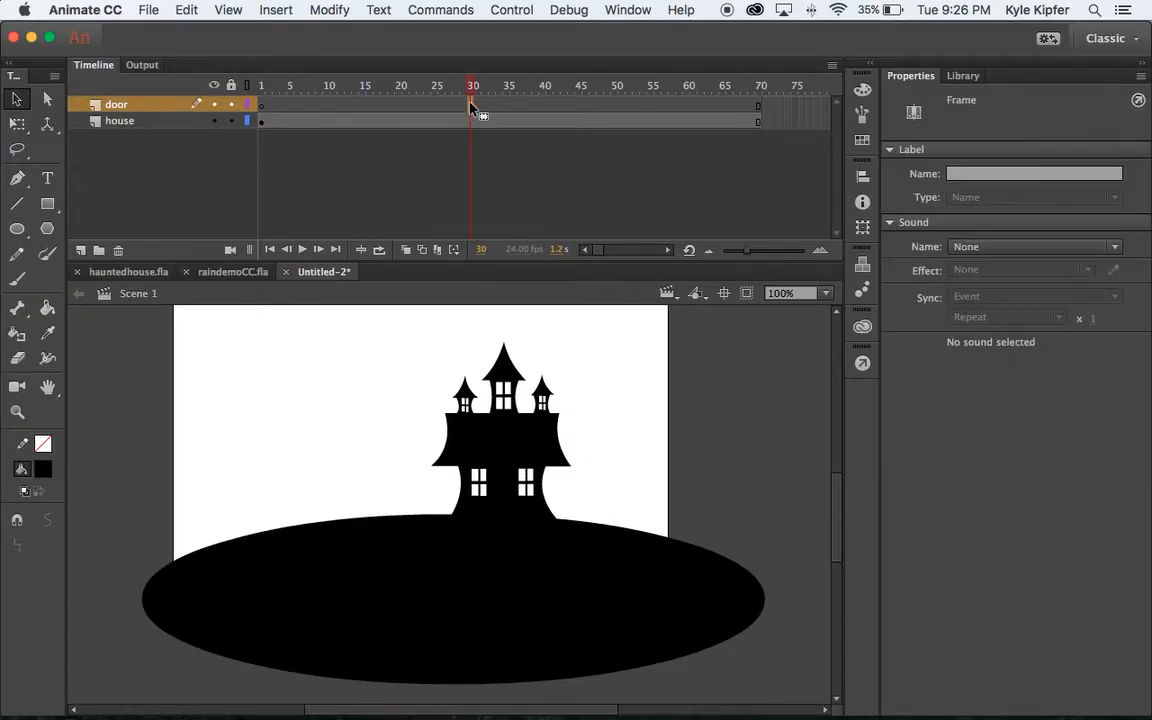
key(F7)
- Set the Rectangle tool's fill color to orange
click(48, 205)
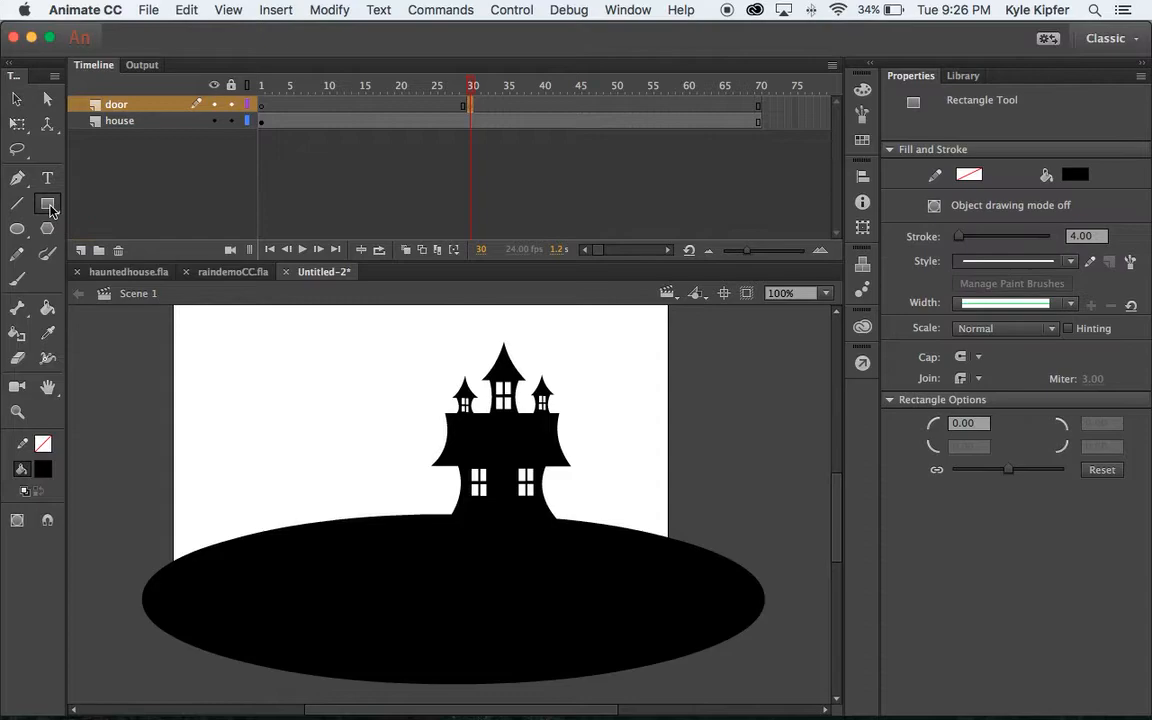
click(43, 471)
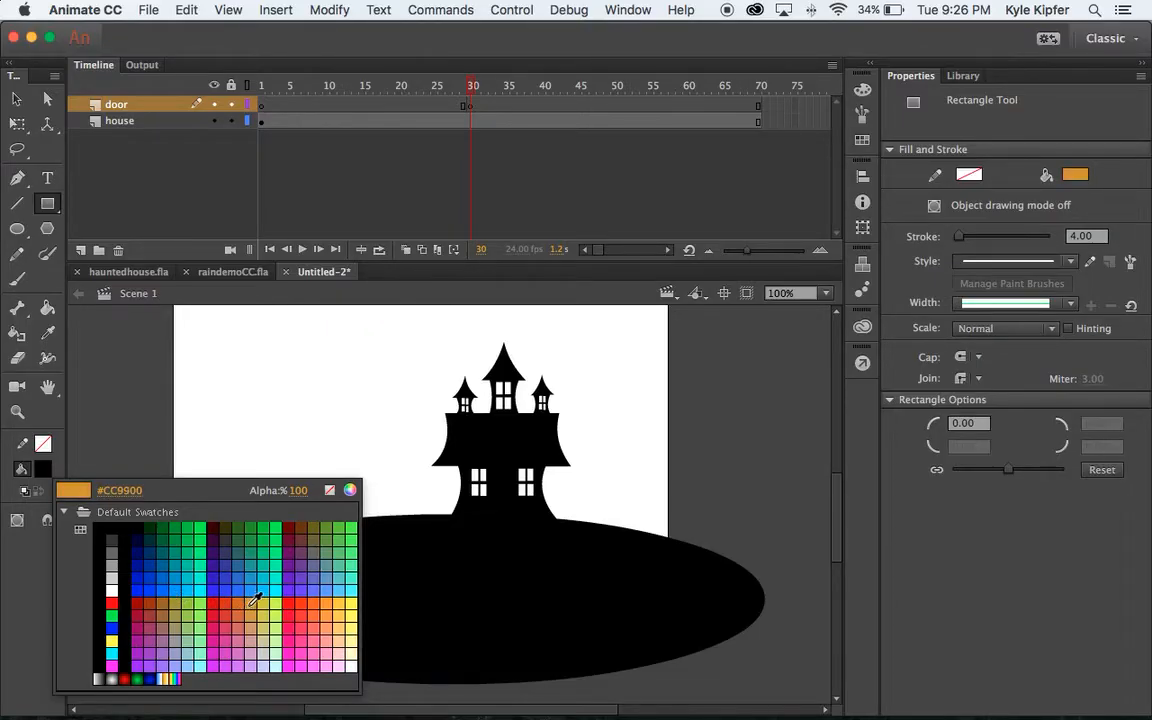
click(327, 598)
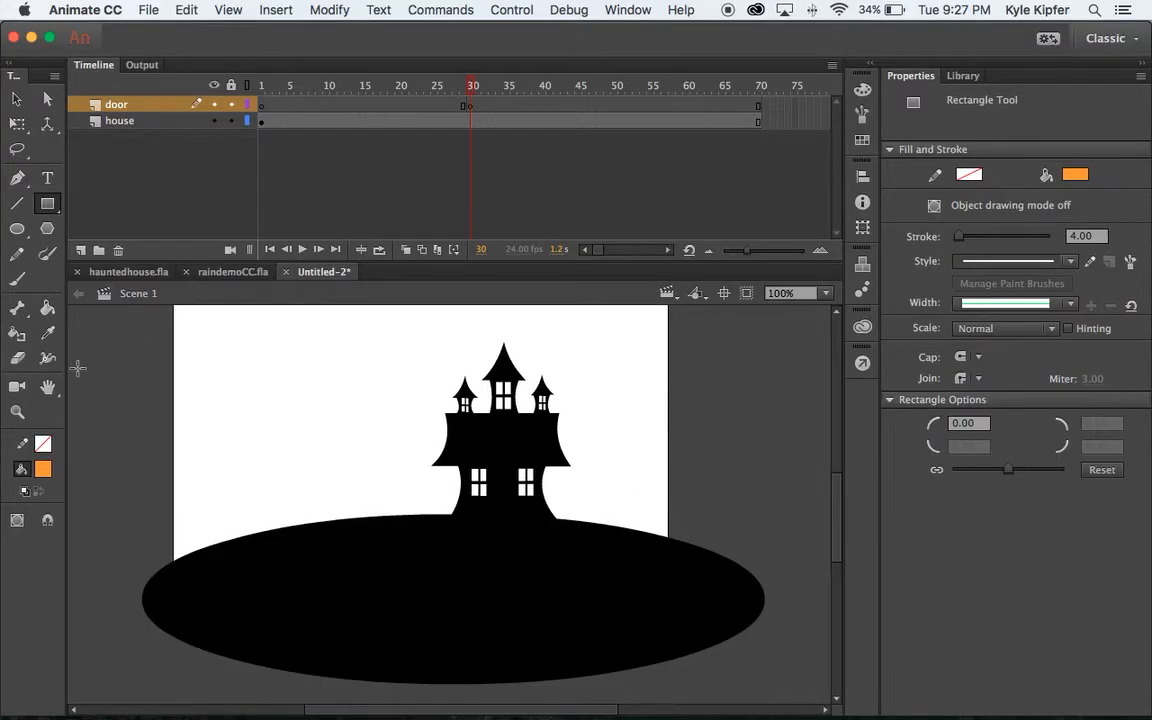
- Change the Rectangle tool's fill color to purple, ready for drawing at the lower part of the house
click(18, 411)
click(470, 467)
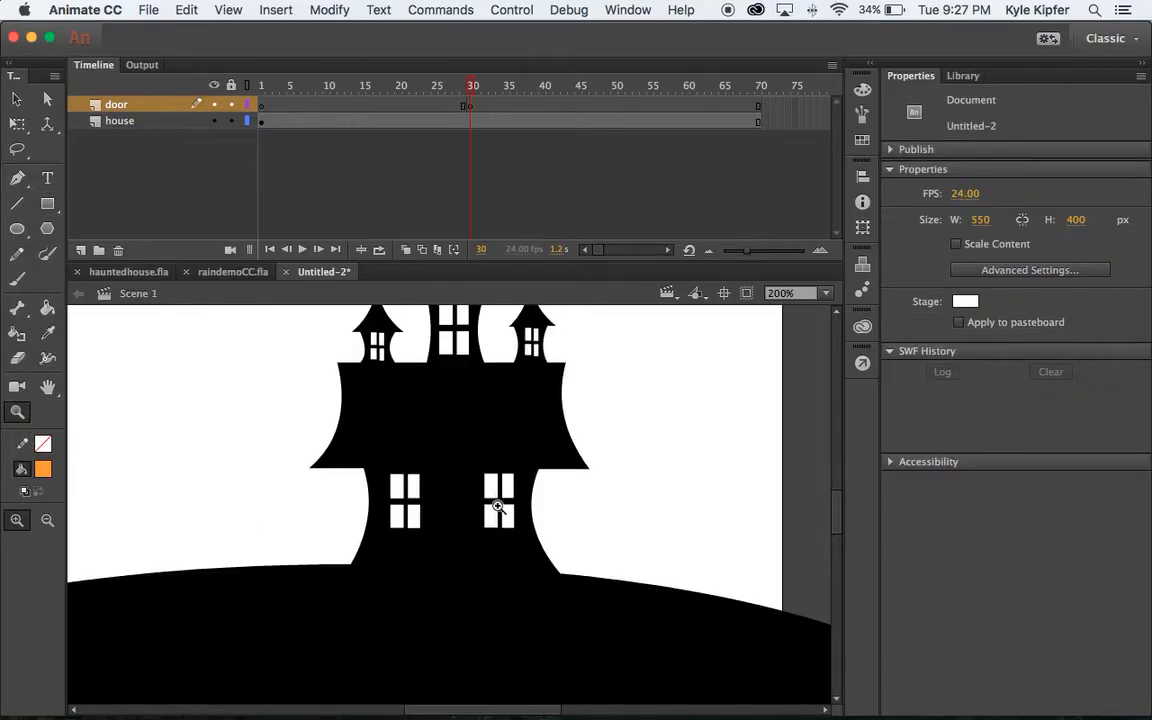
click(43, 469)
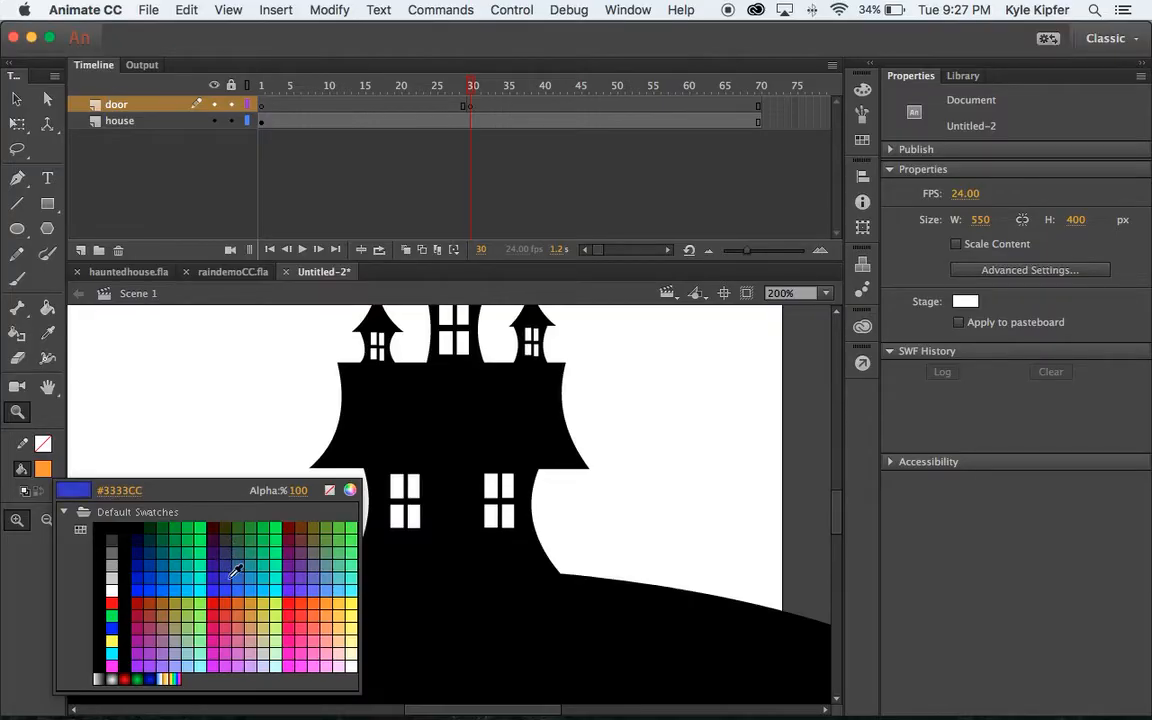
click(295, 557)
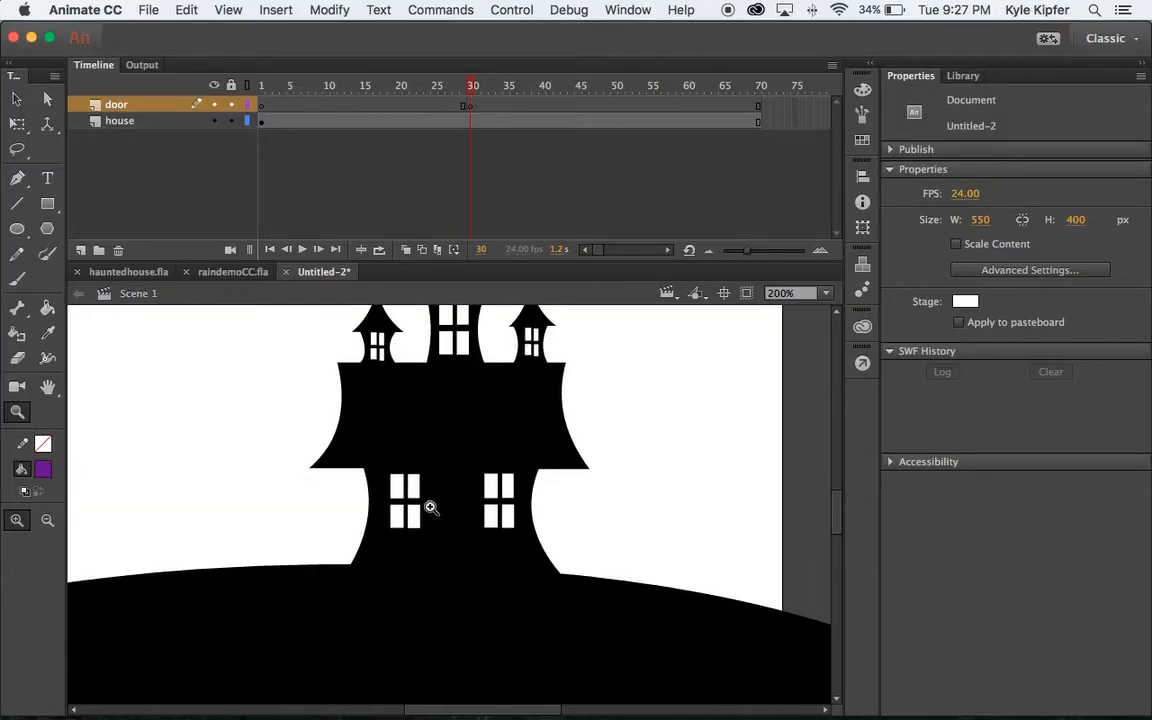
click(47, 203)
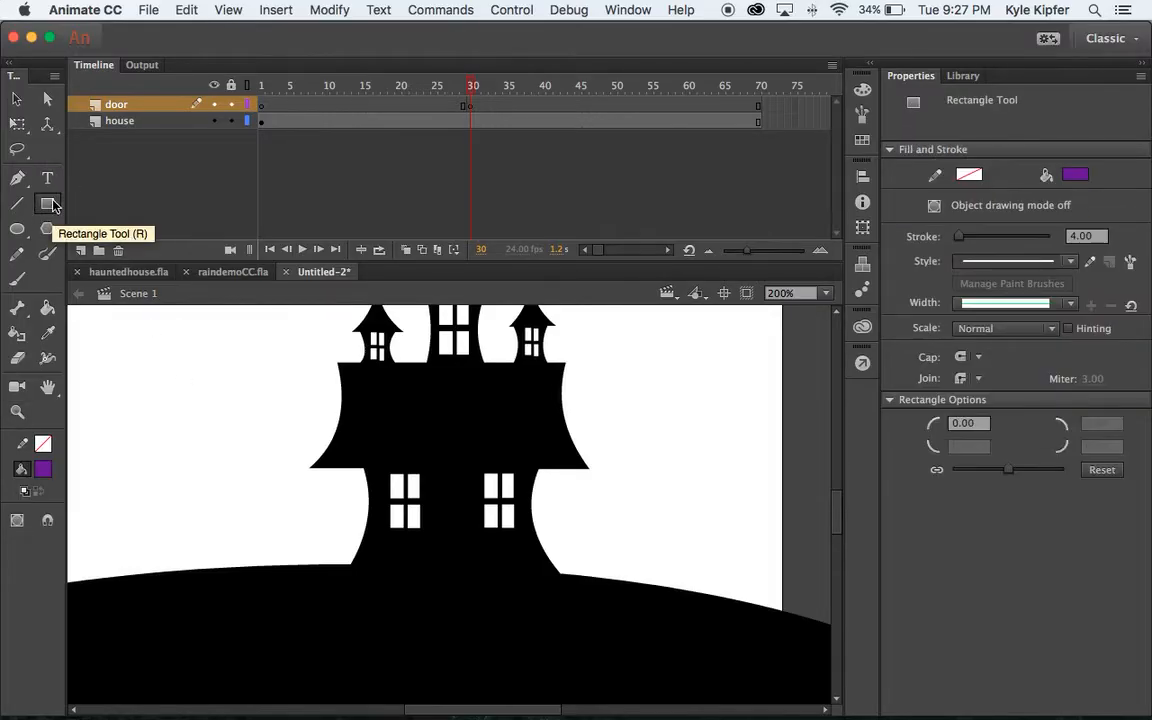
- Clear the blank keyframe at frame 30 of the door layer
click(470, 104)
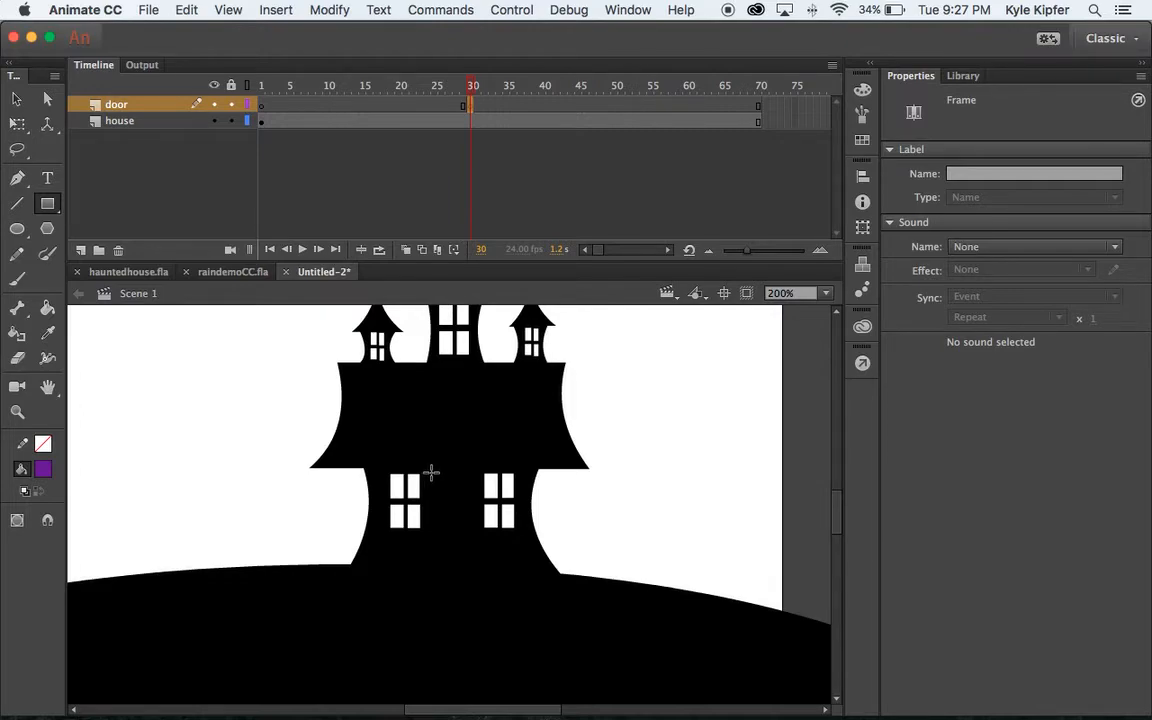
click(262, 105)
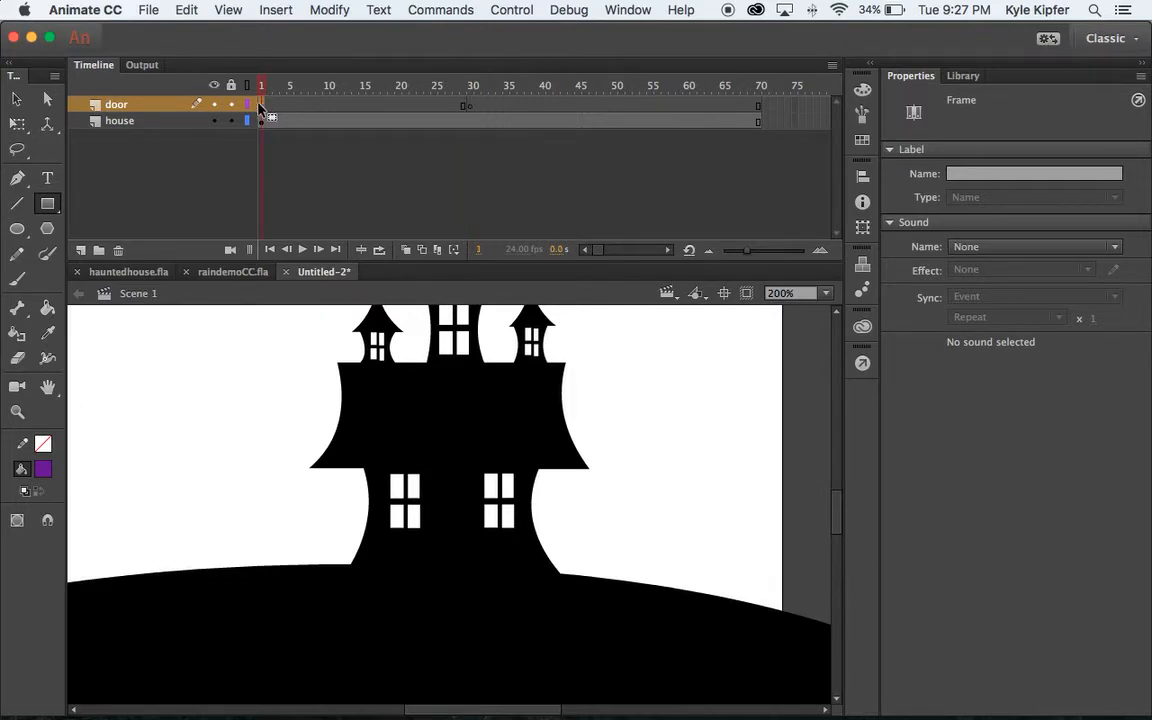
click(468, 106)
right_click(470, 106)
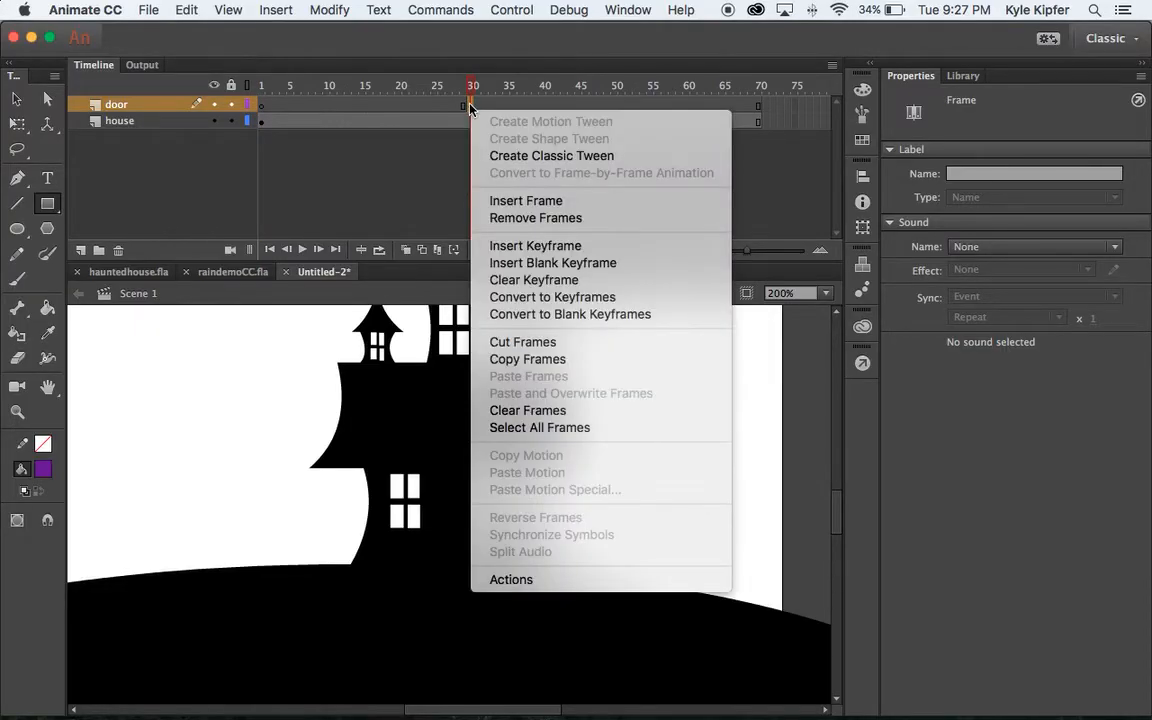
click(518, 283)
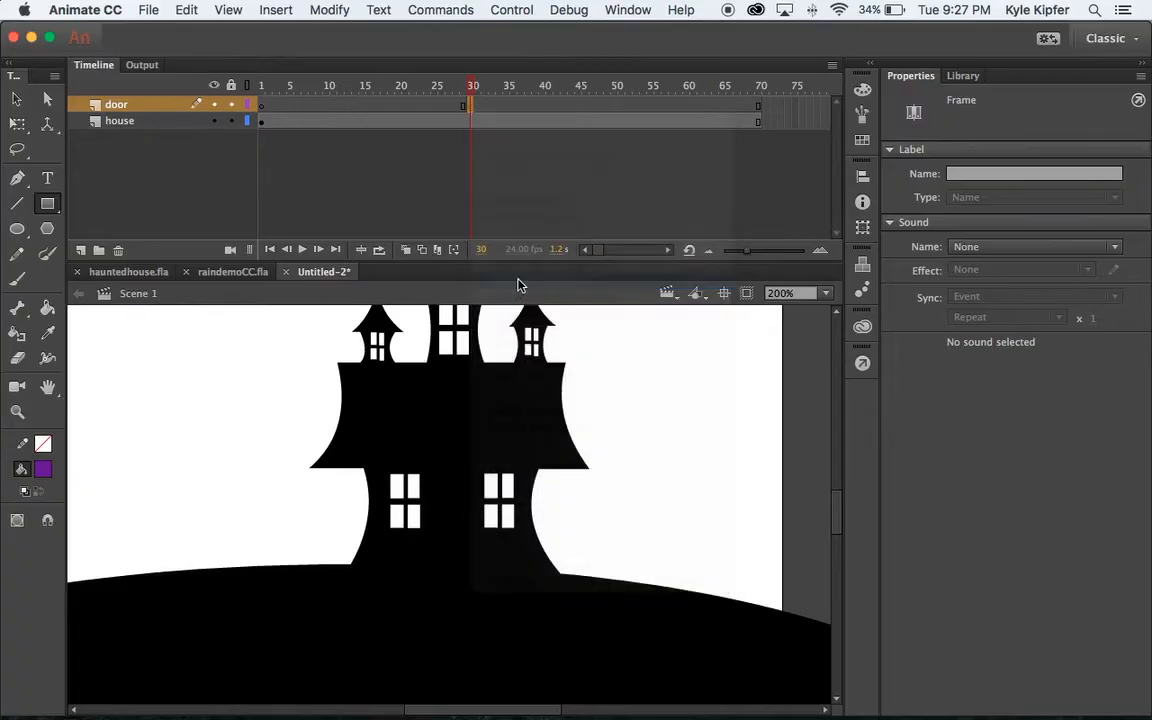
- Draw a purple door between the two lower windows on frame 1 of the door layer and widen it slightly with Free Transform
click(262, 107)
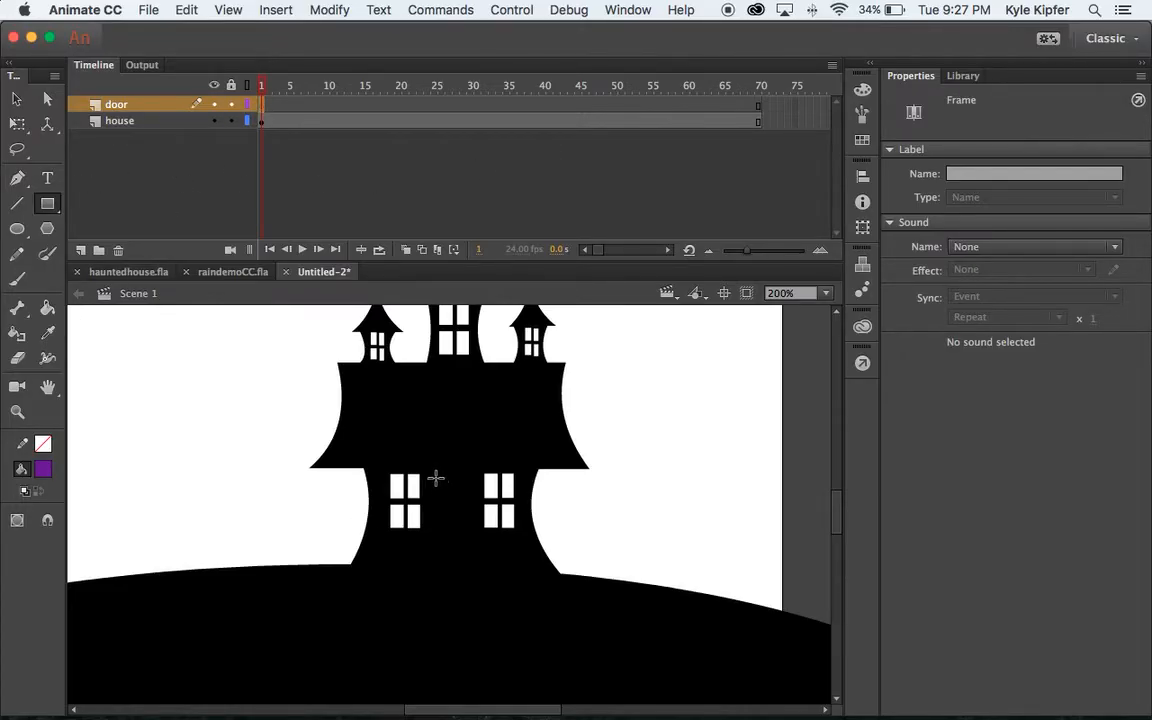
drag(436, 481, 479, 562)
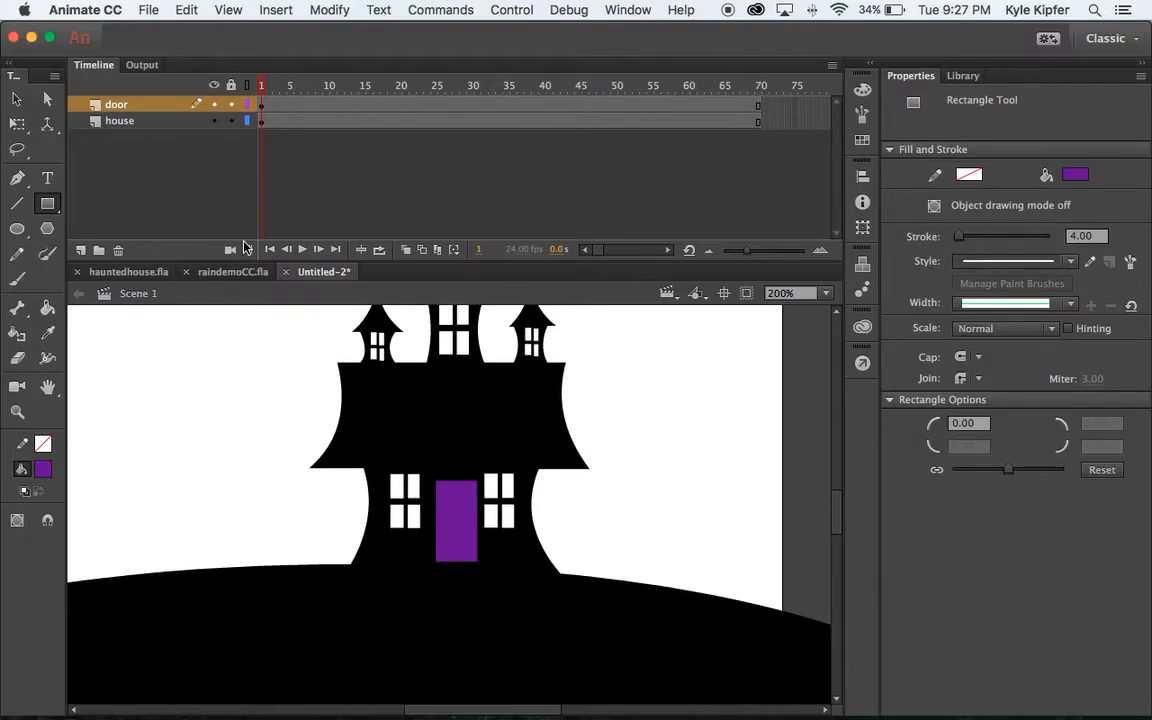
click(258, 104)
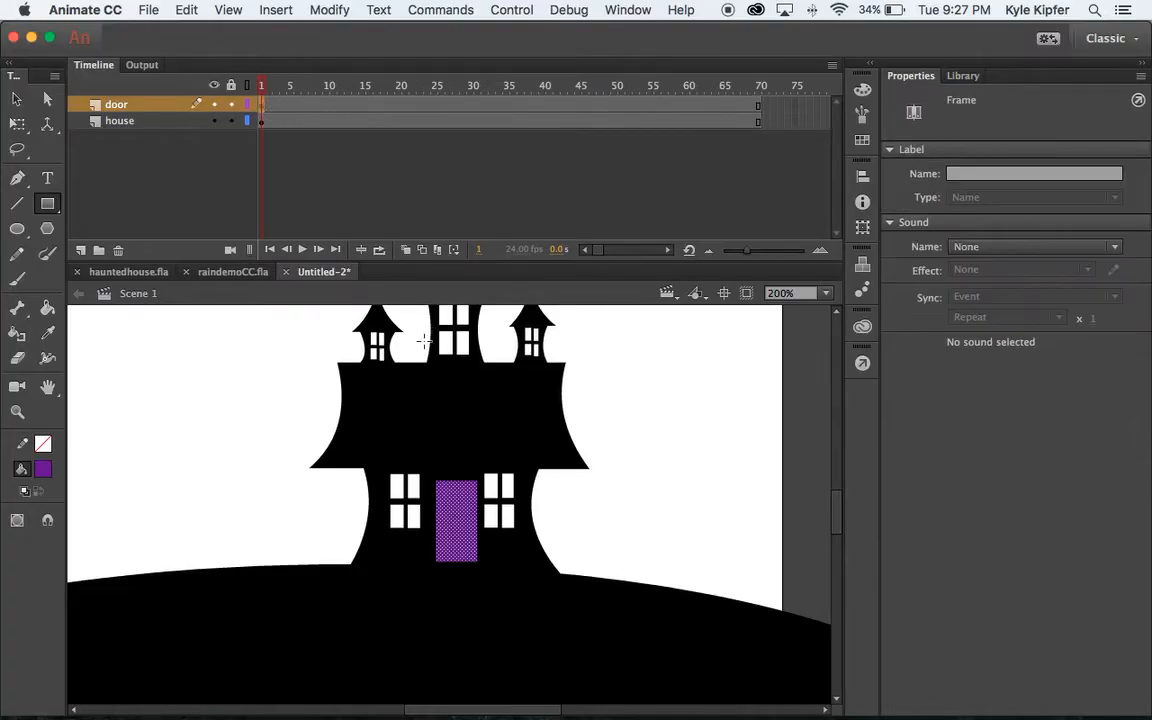
click(17, 123)
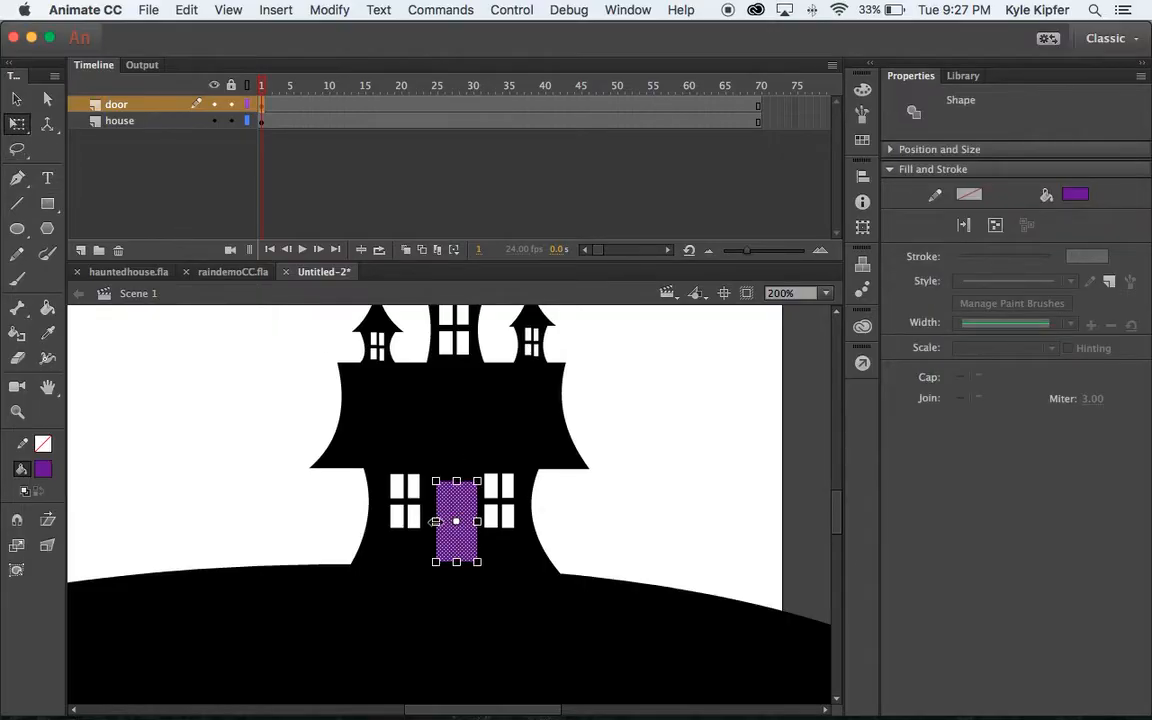
drag(434, 521, 429, 525)
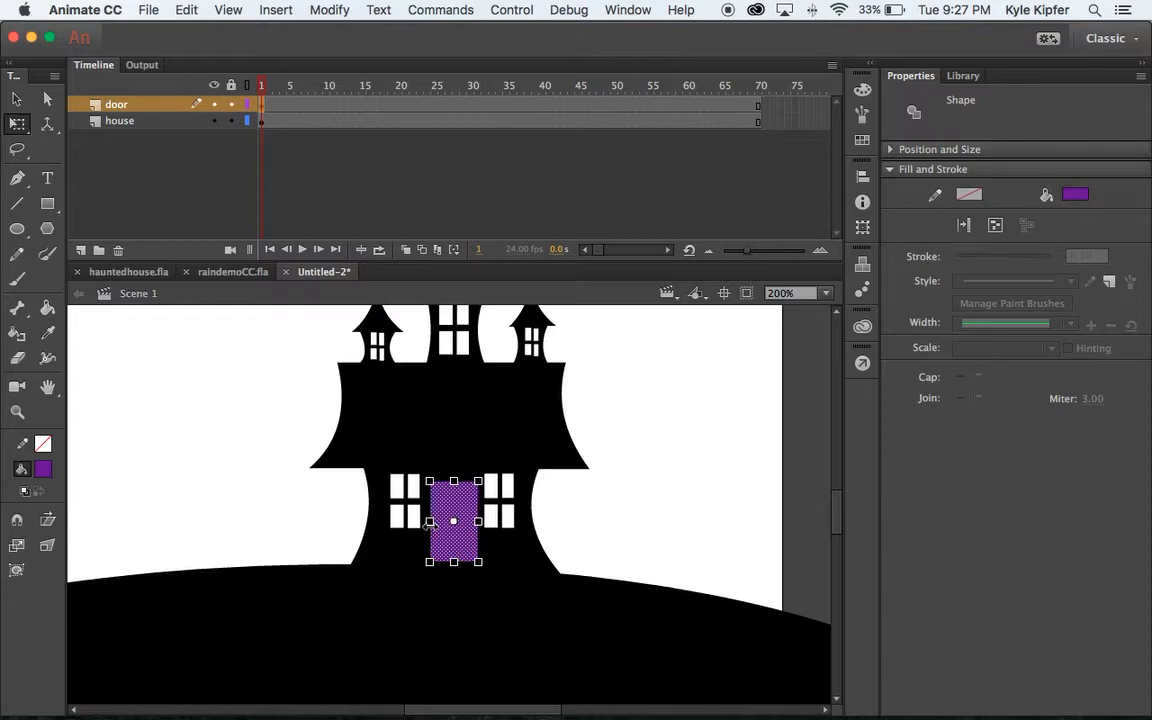
click(249, 355)
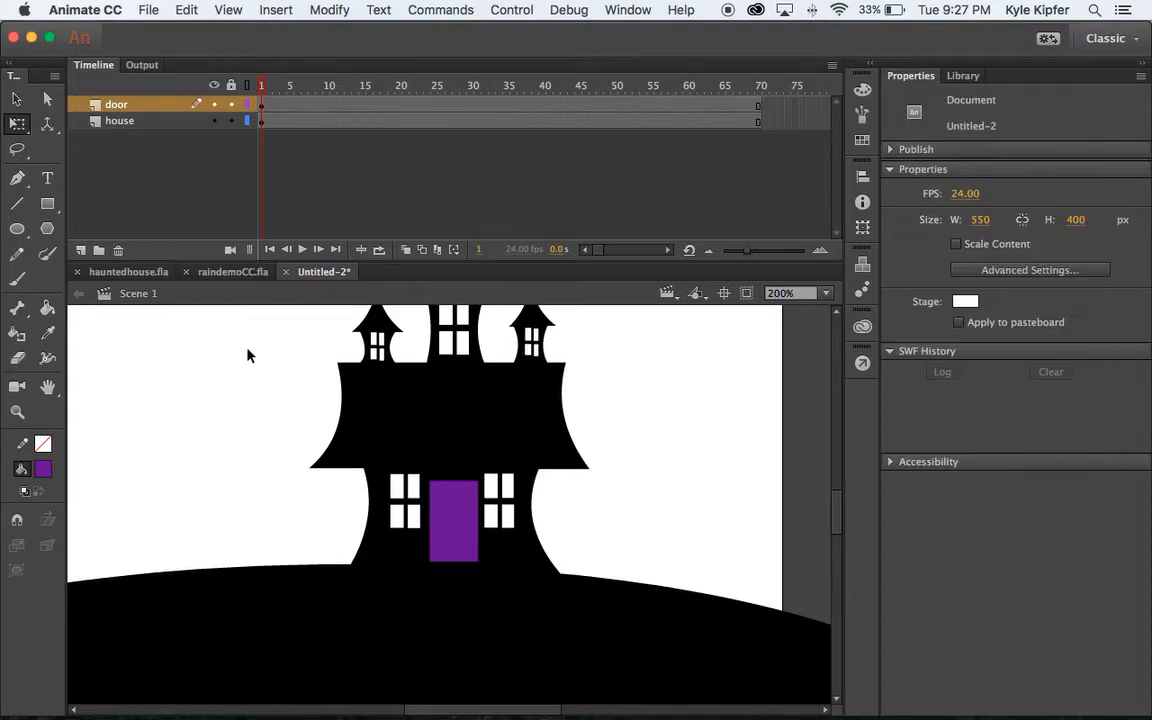
- Insert keyframes at frames 30 and 50 of the door layer, matching the door timing in hauntedhouse.fla
click(455, 525)
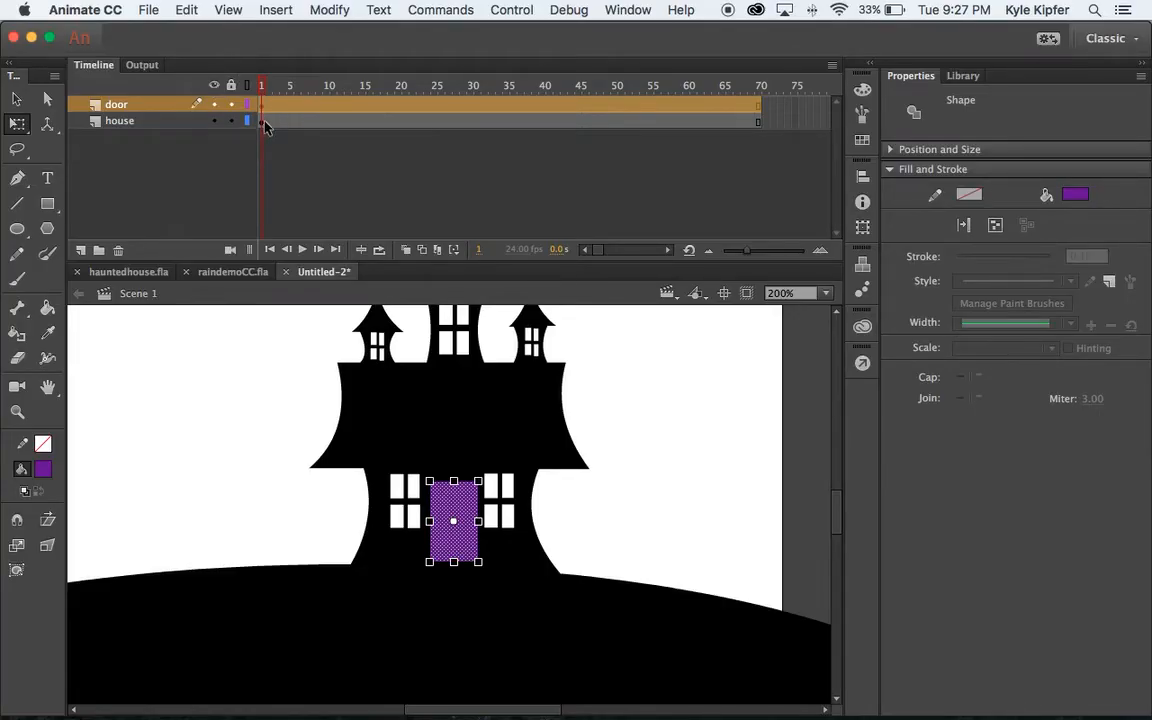
click(473, 105)
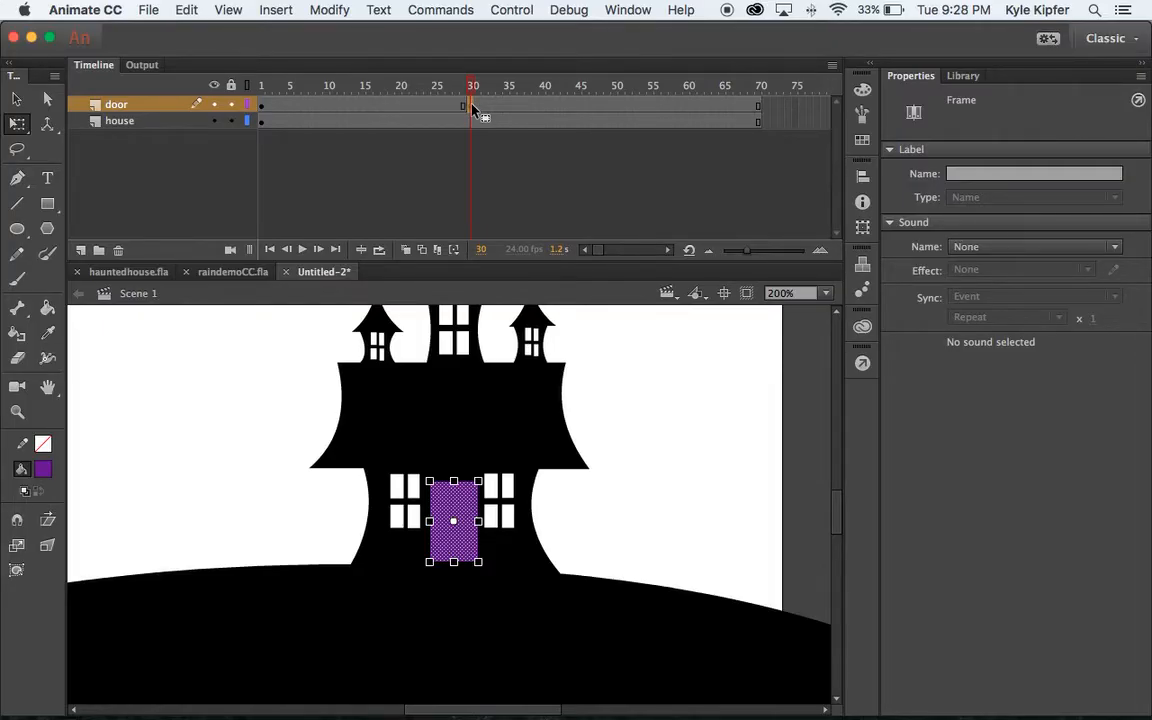
click(550, 106)
click(105, 272)
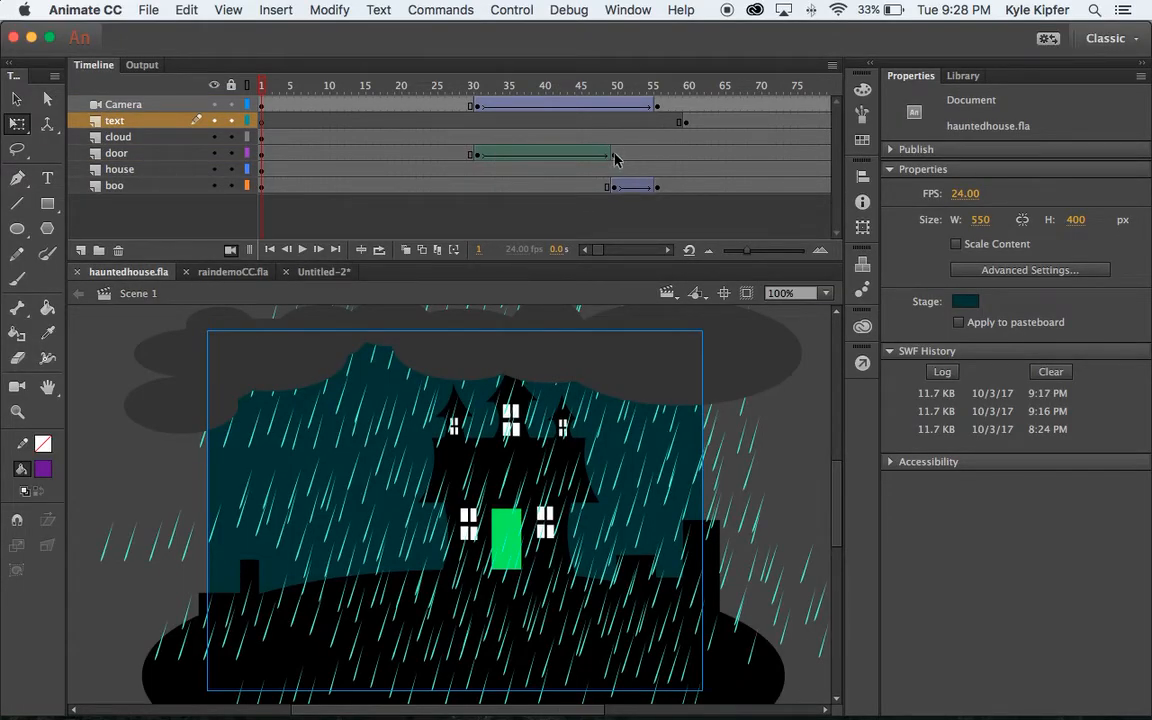
click(327, 272)
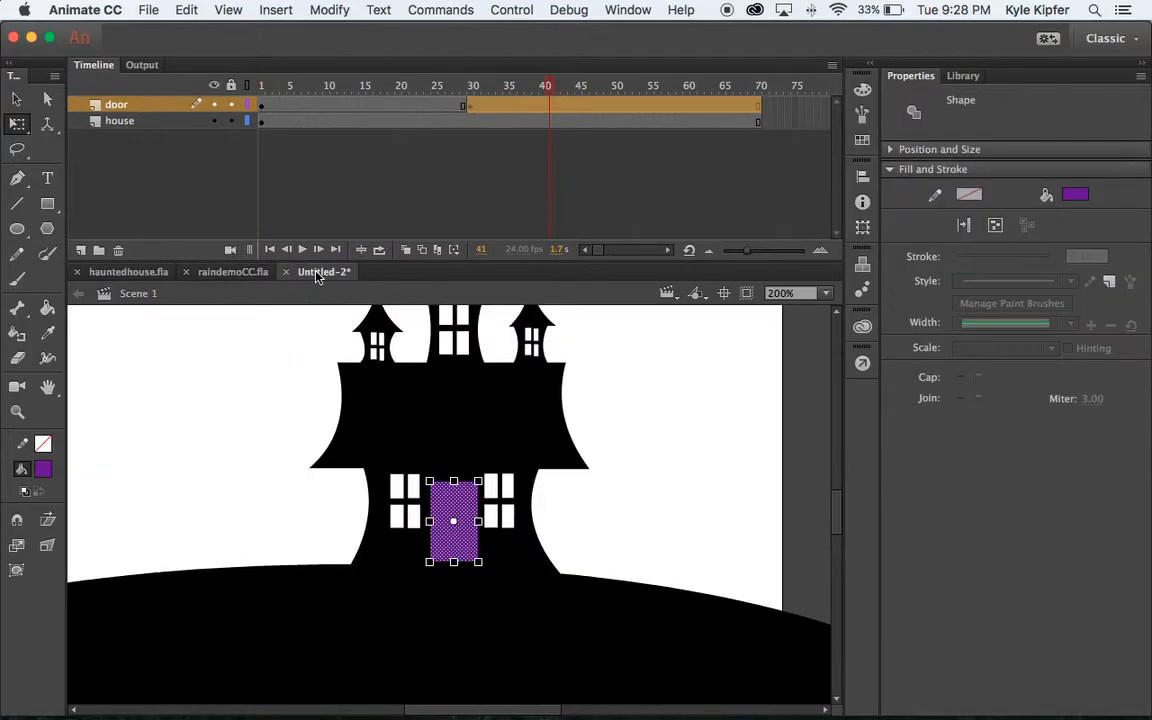
click(615, 105)
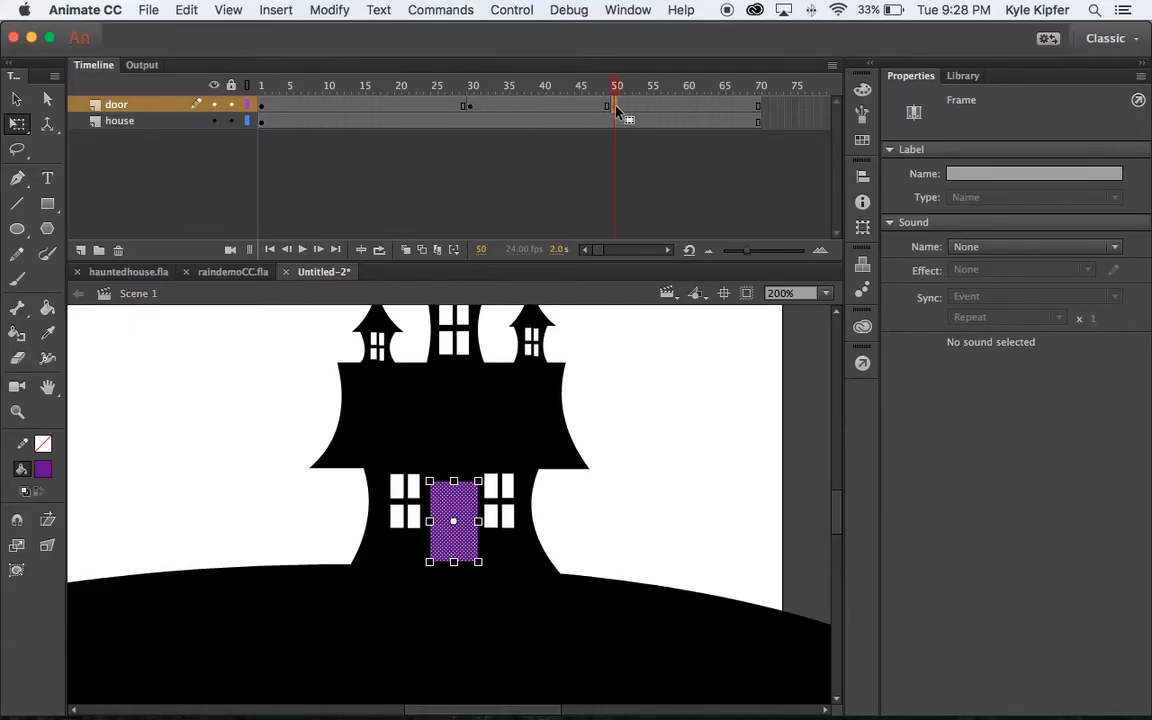
- At frame 50, distort the purple door to look swung open, extending its right corners up and down and narrowing it toward its left edge
click(469, 106)
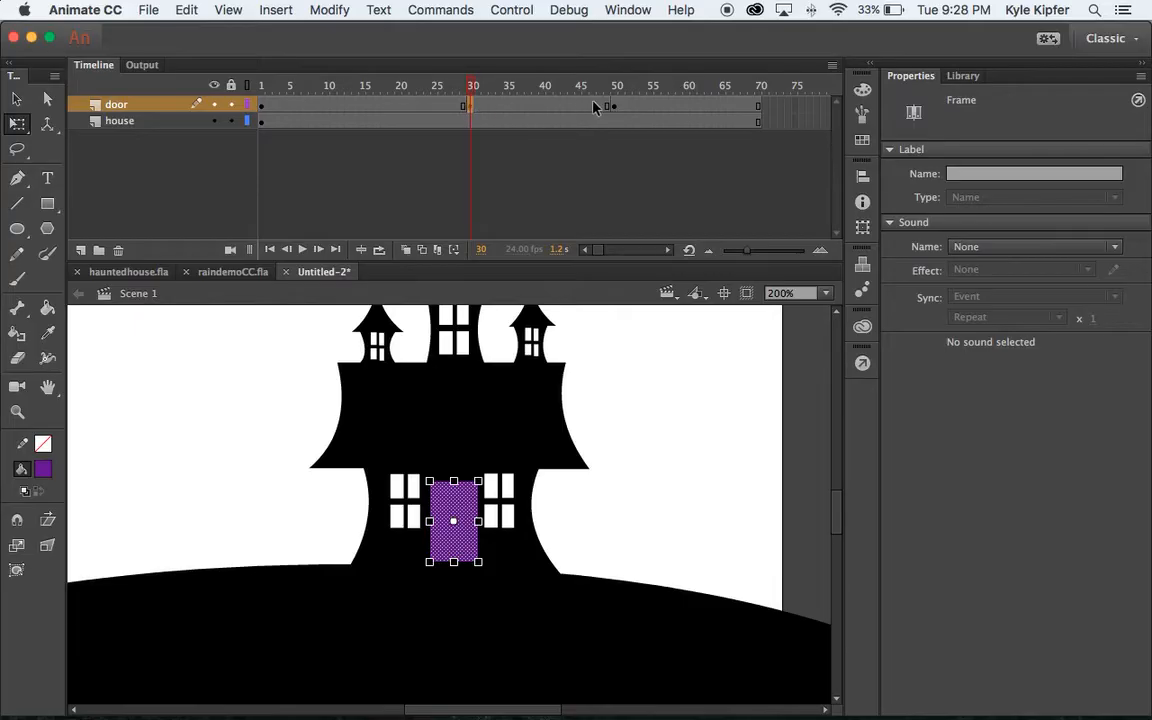
click(619, 104)
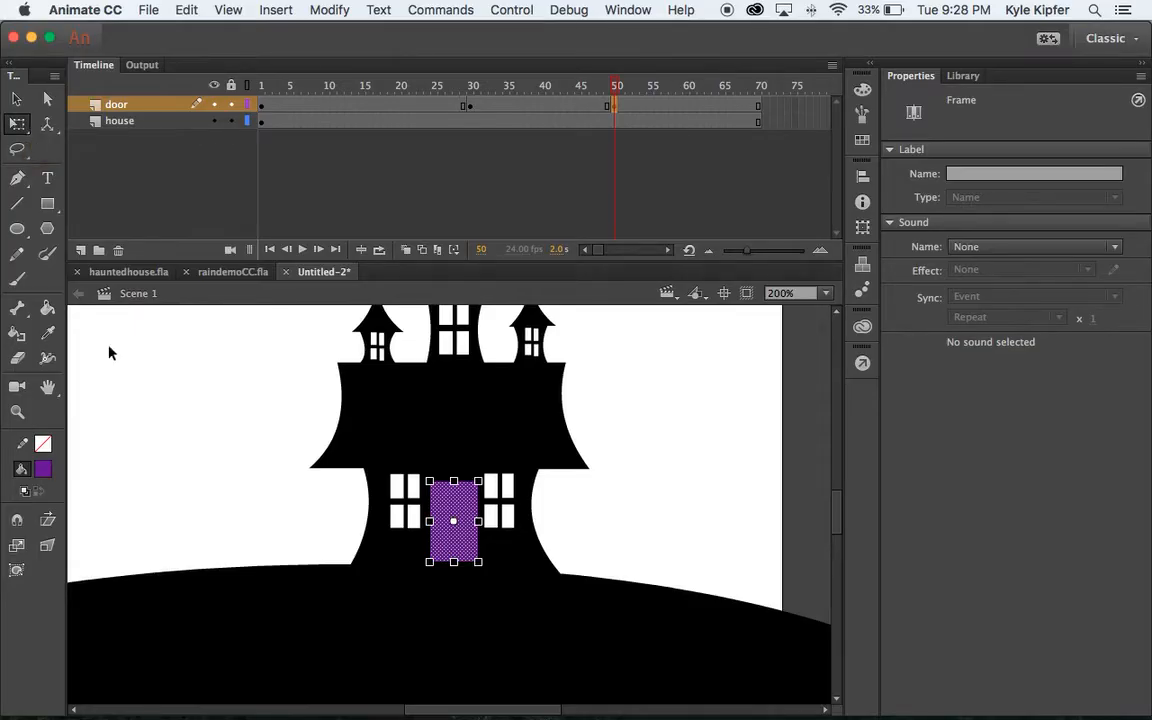
click(46, 548)
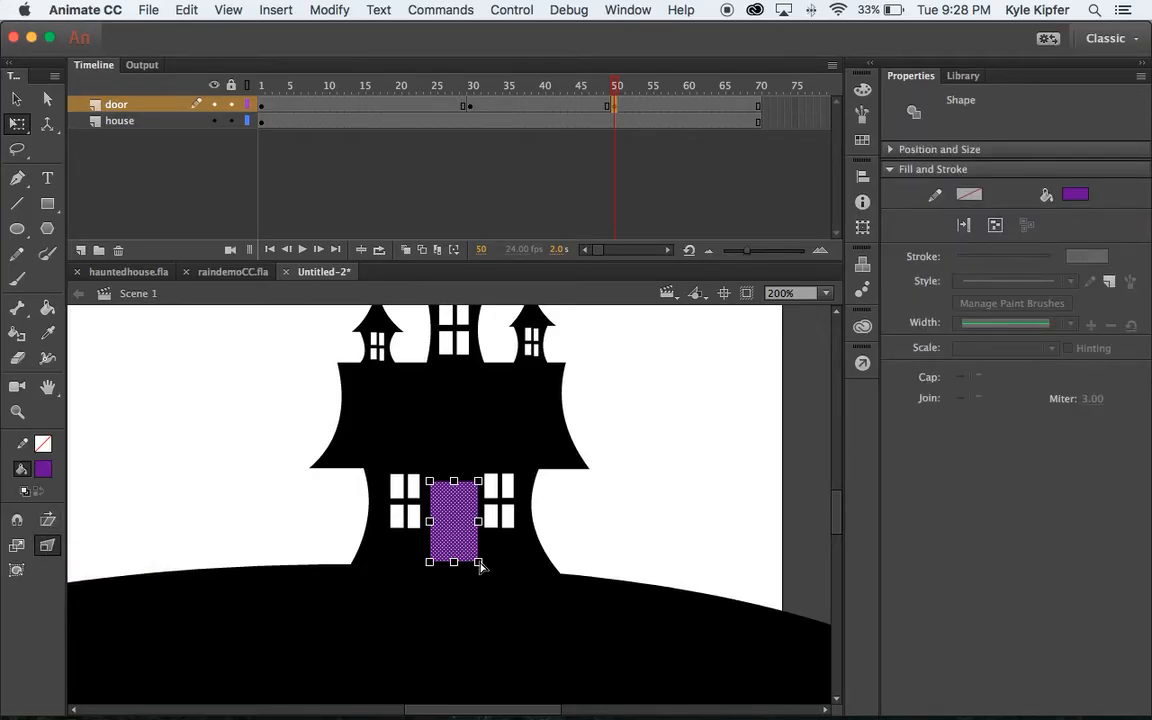
drag(480, 566, 482, 590)
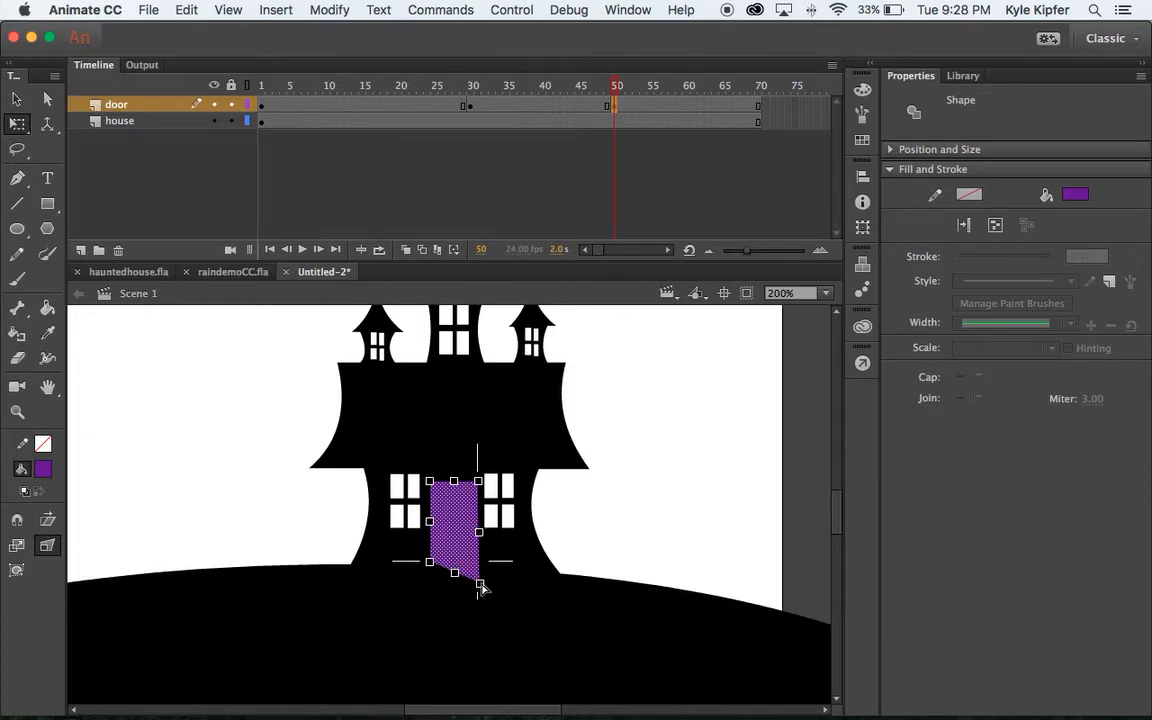
drag(478, 481, 478, 461)
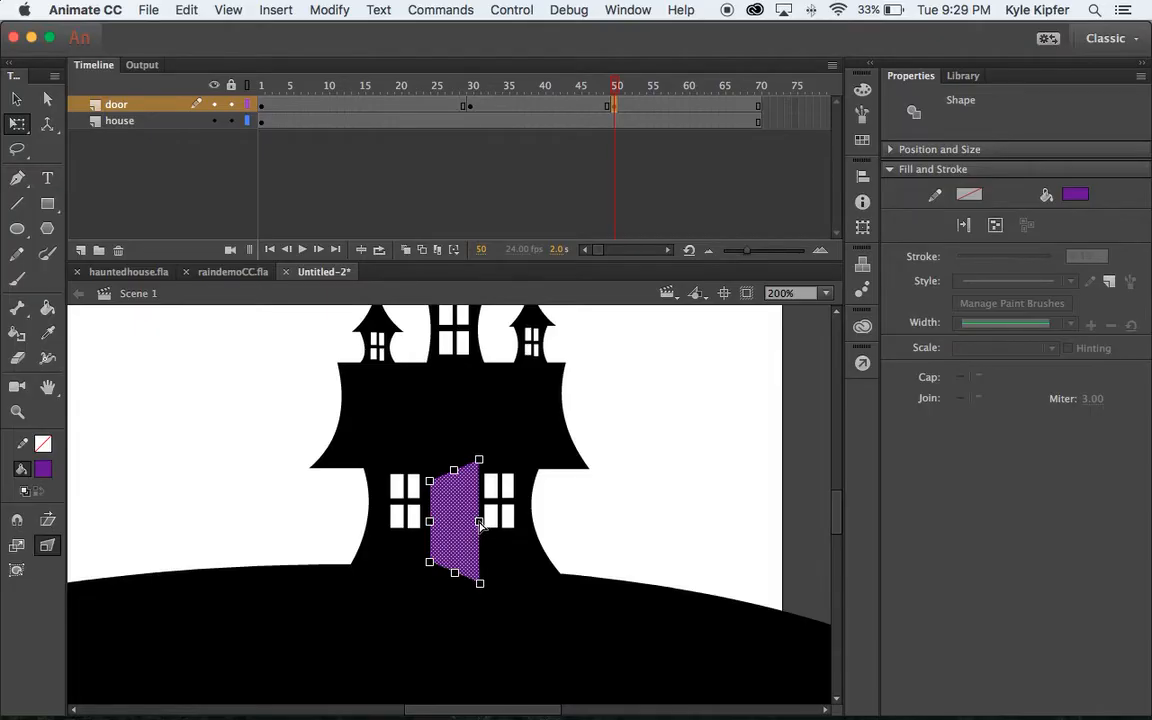
drag(479, 522, 442, 524)
click(620, 460)
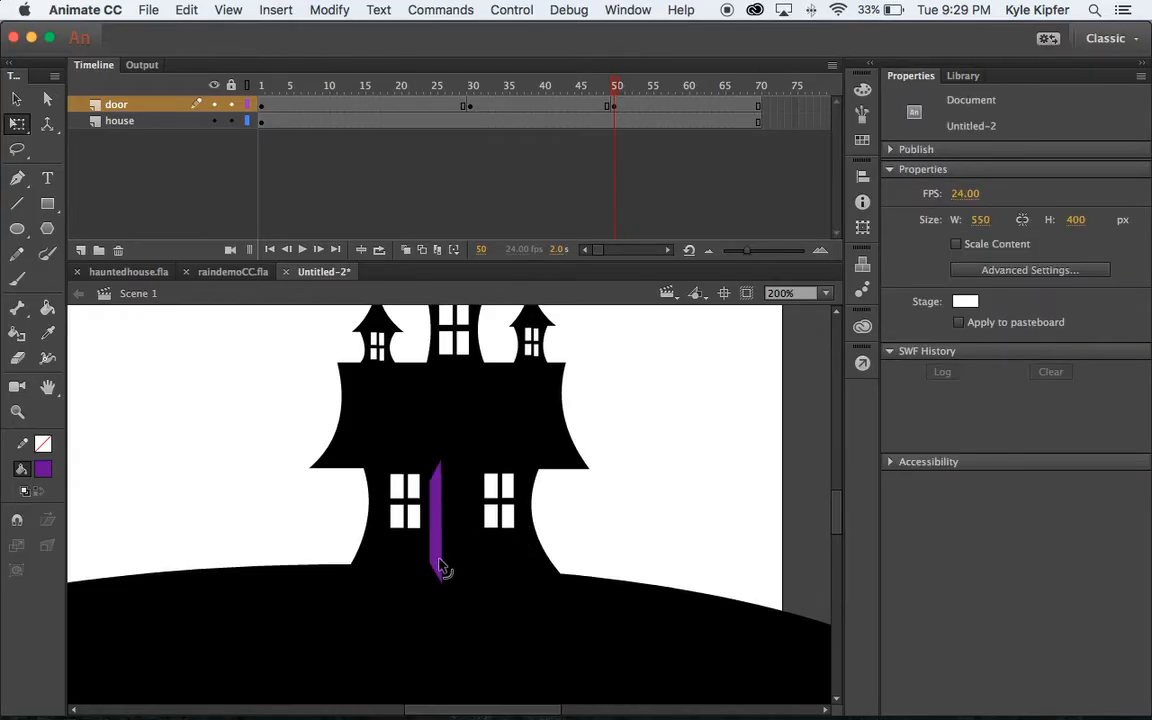
- Create a shape tween between frames 30 and 50 of the door layer and return to frame 1
click(470, 104)
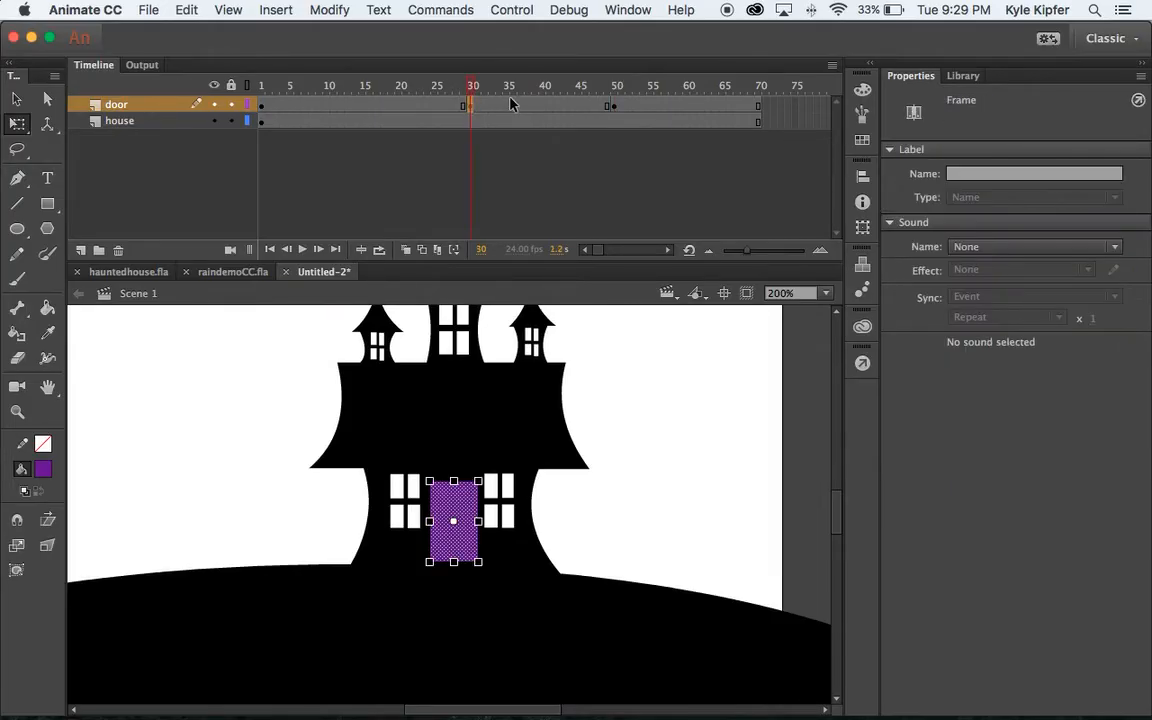
right_click(506, 106)
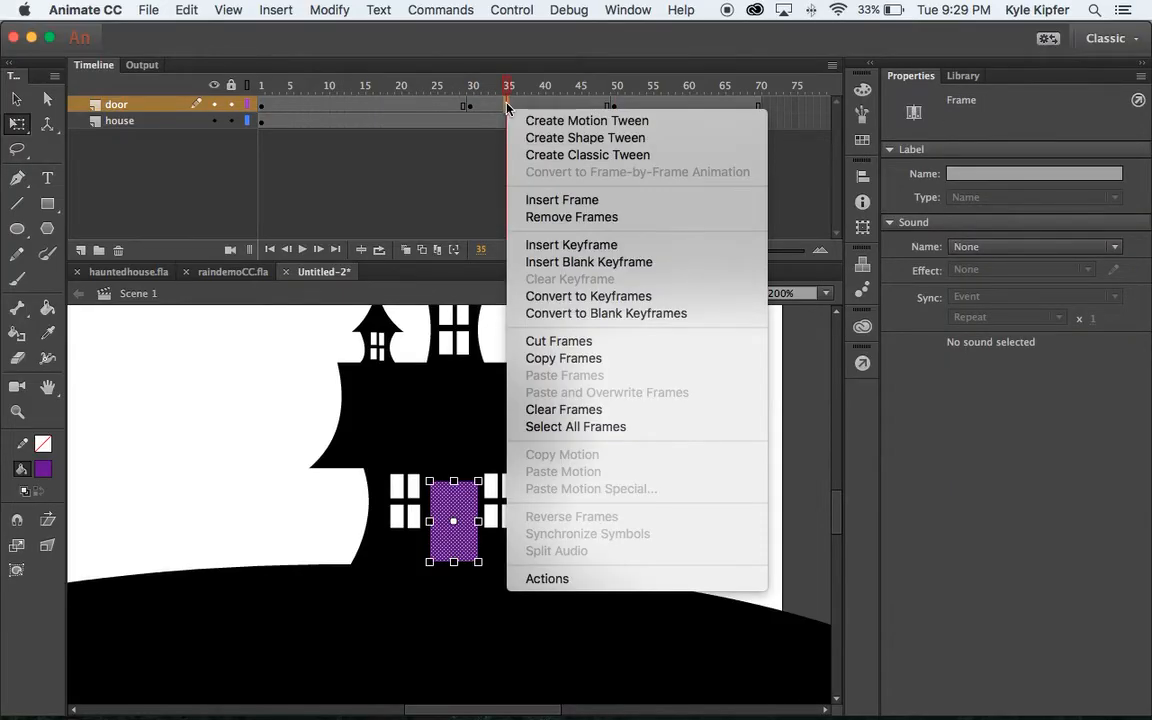
click(550, 140)
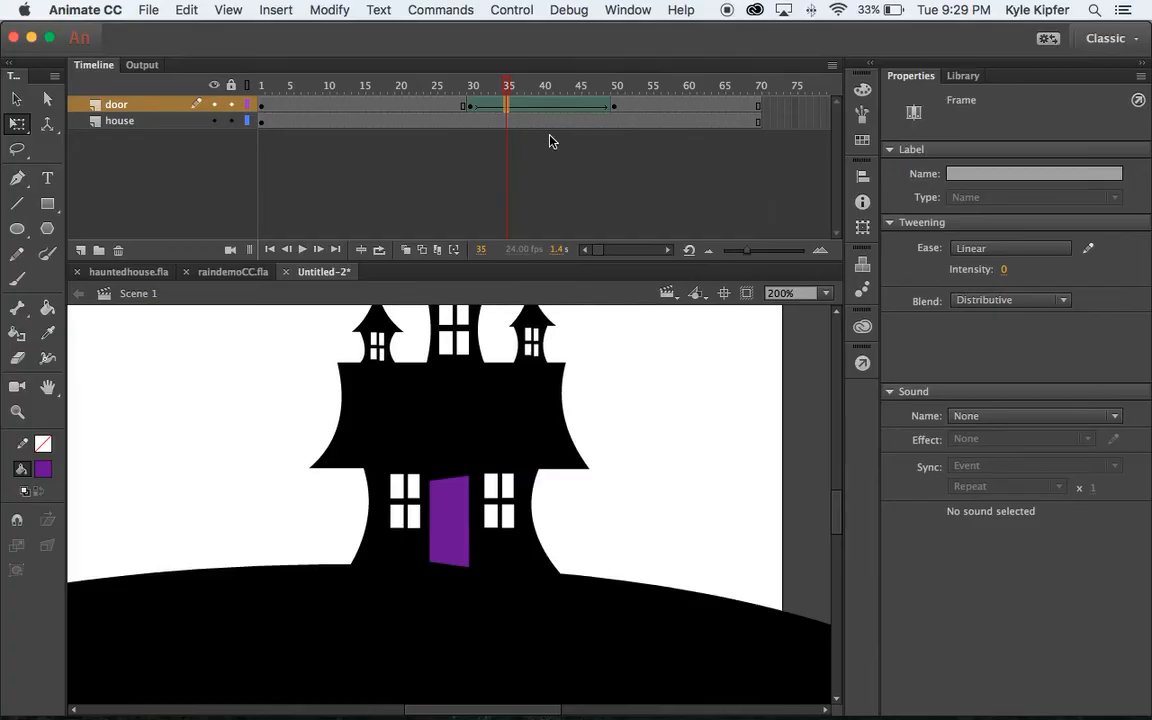
drag(463, 85, 437, 89)
click(261, 86)
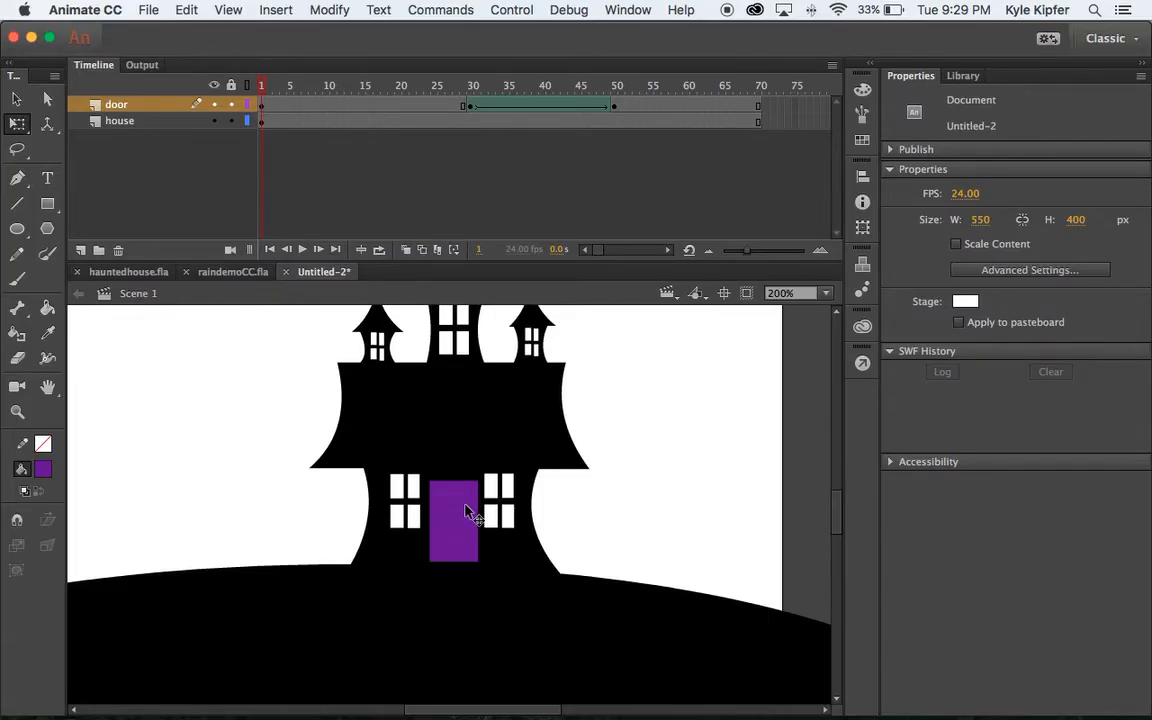
- Copy the purple door from frame 1 of the door layer and hide that layer
click(262, 106)
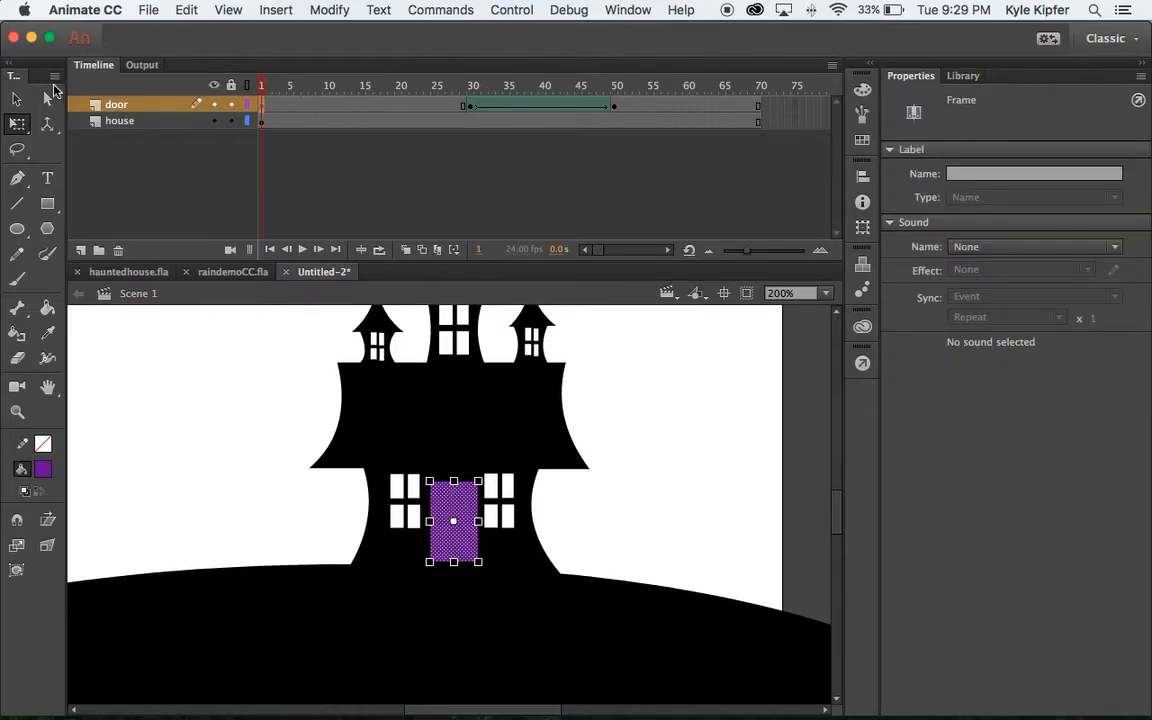
click(16, 98)
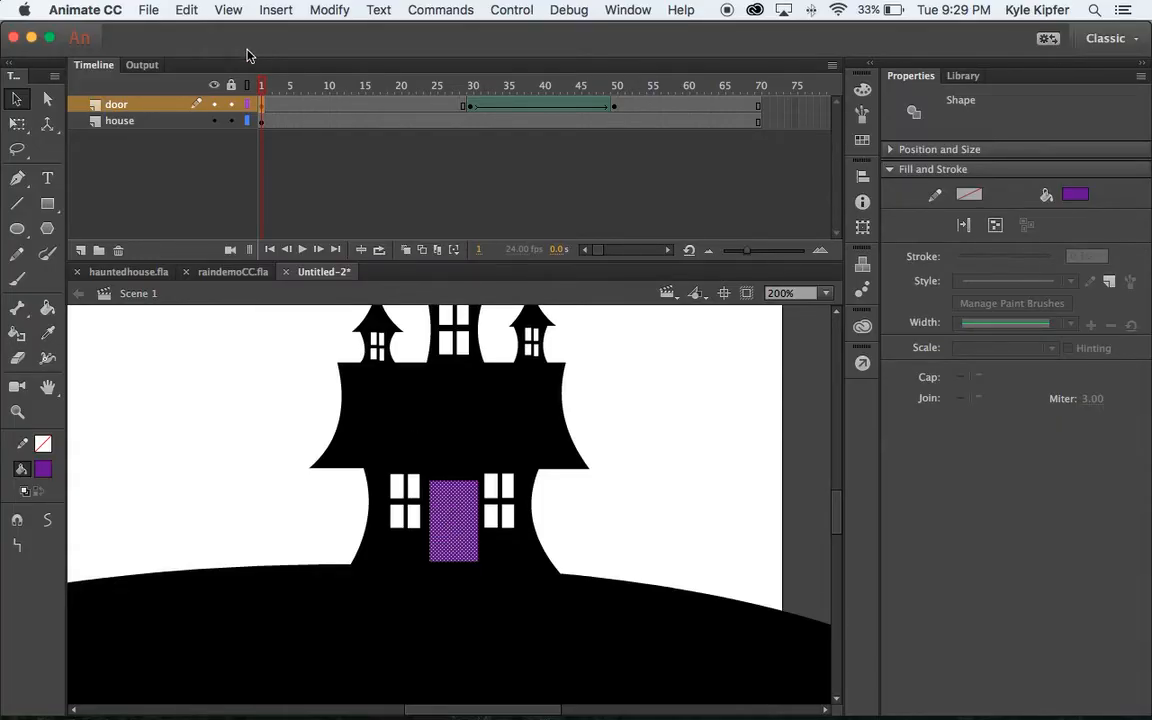
click(183, 10)
click(190, 93)
click(214, 104)
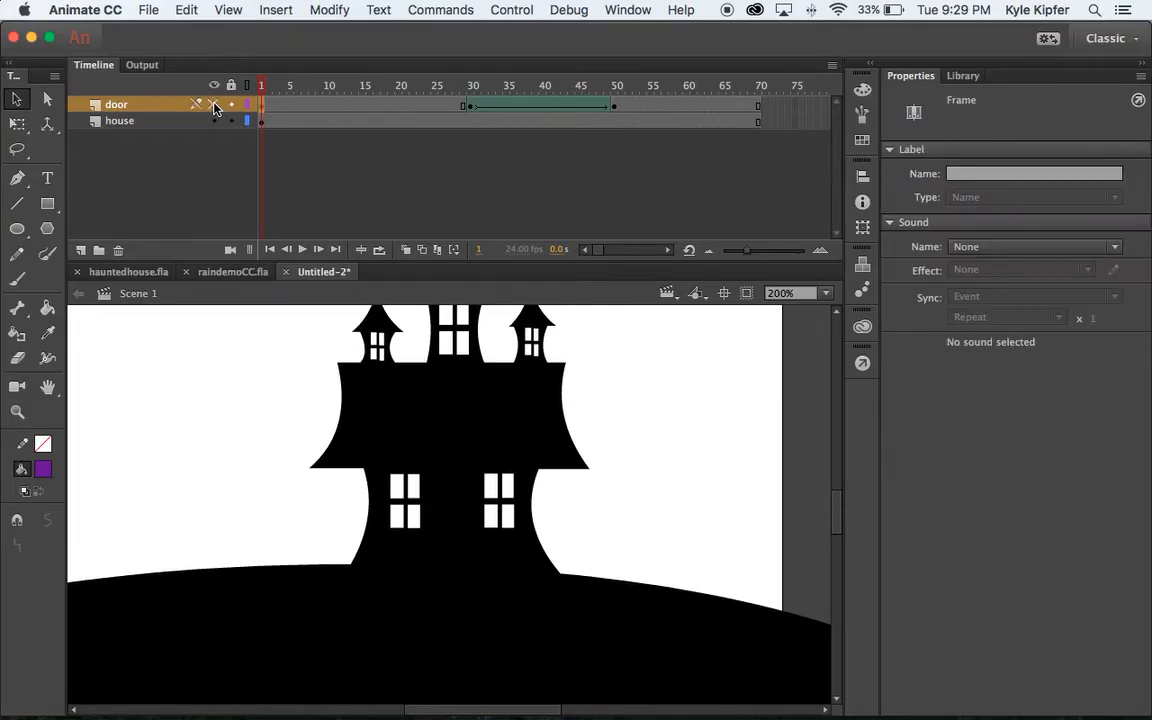
- Paste the door in place on frame 1 of the house layer and delete it to cut a doorway out of the house
click(262, 121)
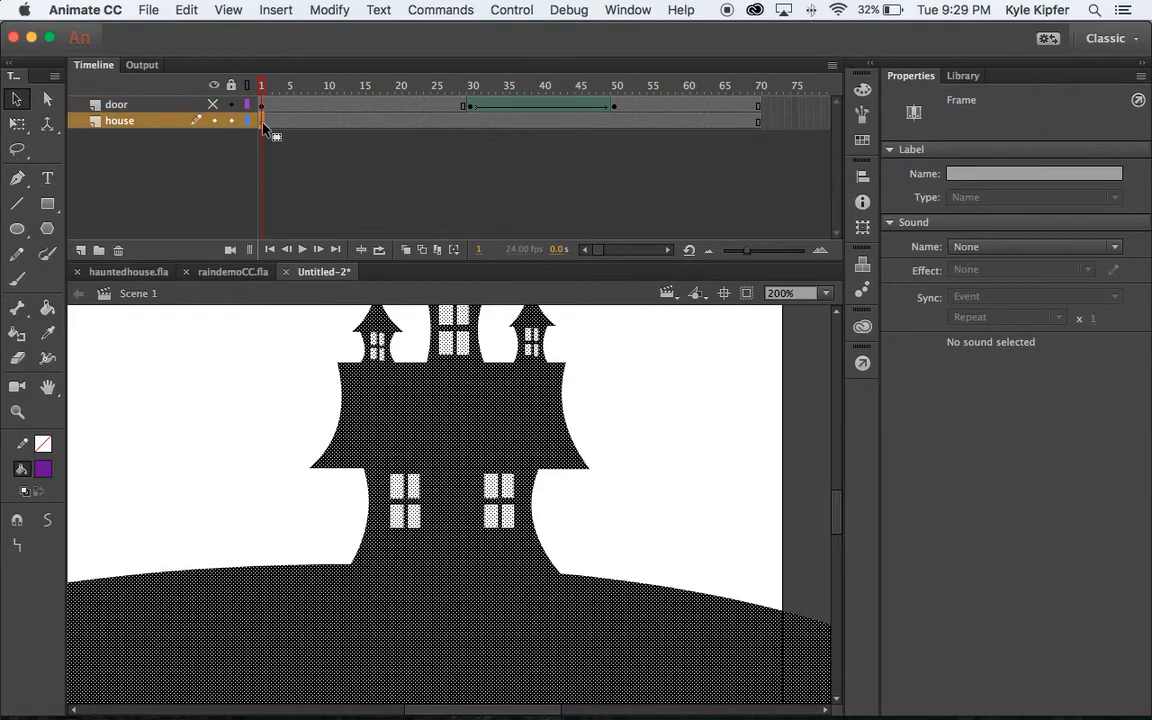
click(185, 11)
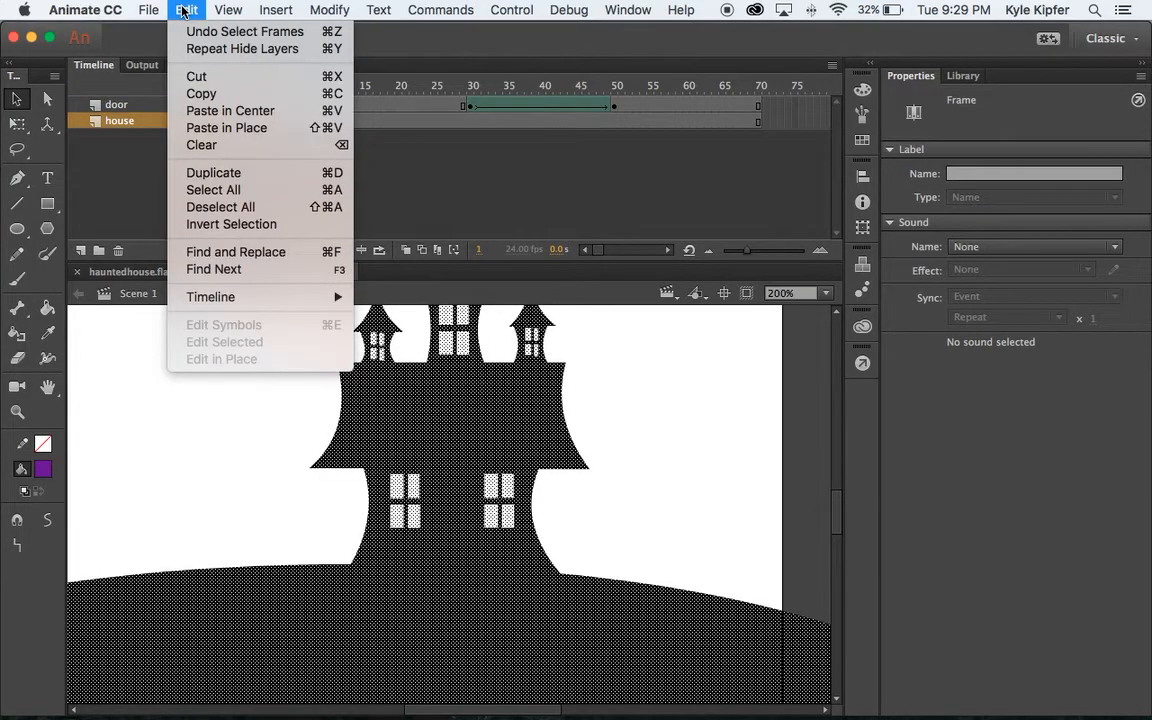
click(208, 127)
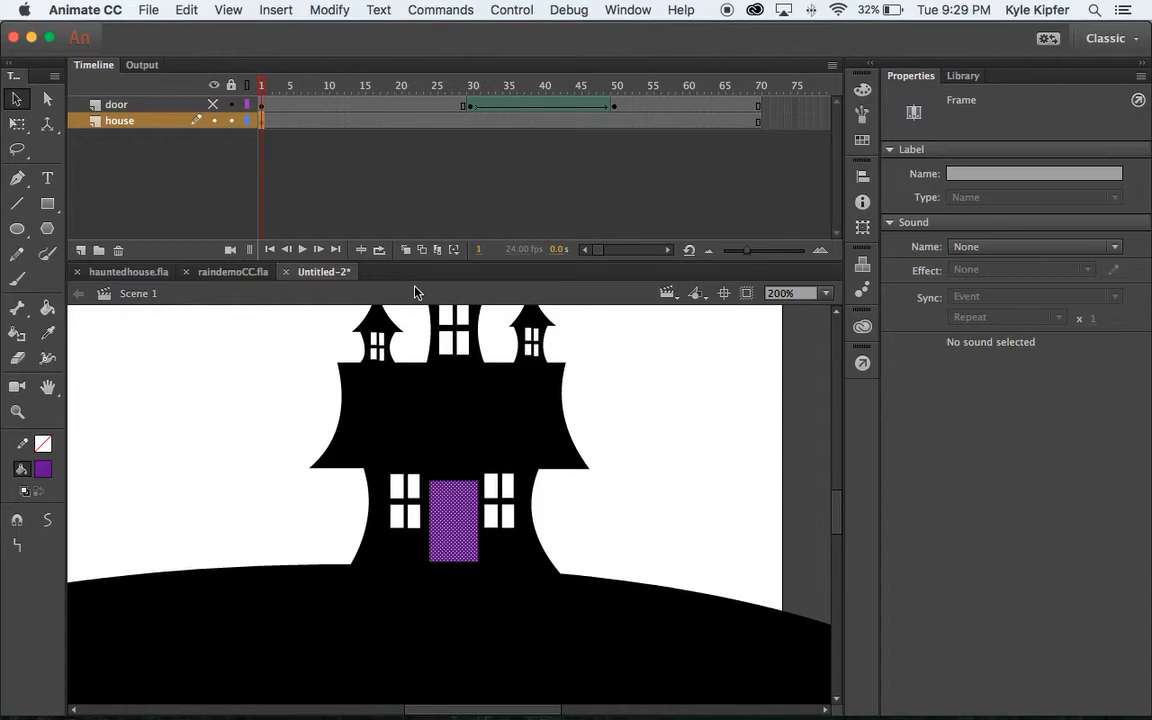
click(688, 444)
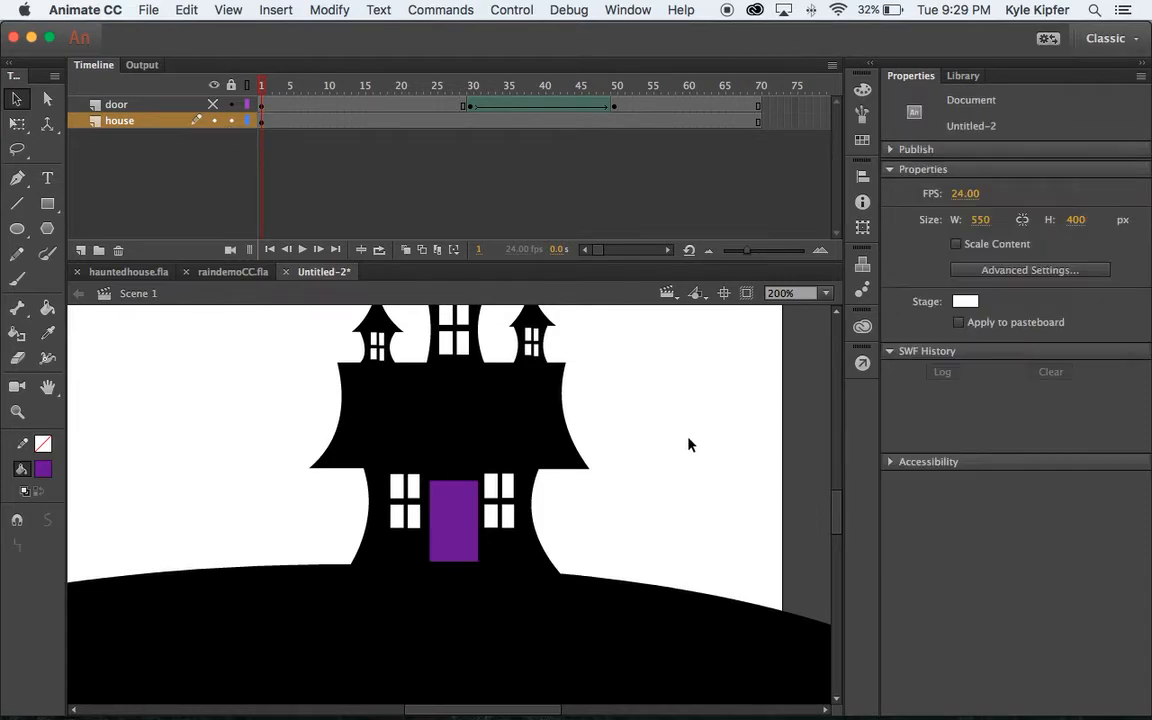
click(455, 515)
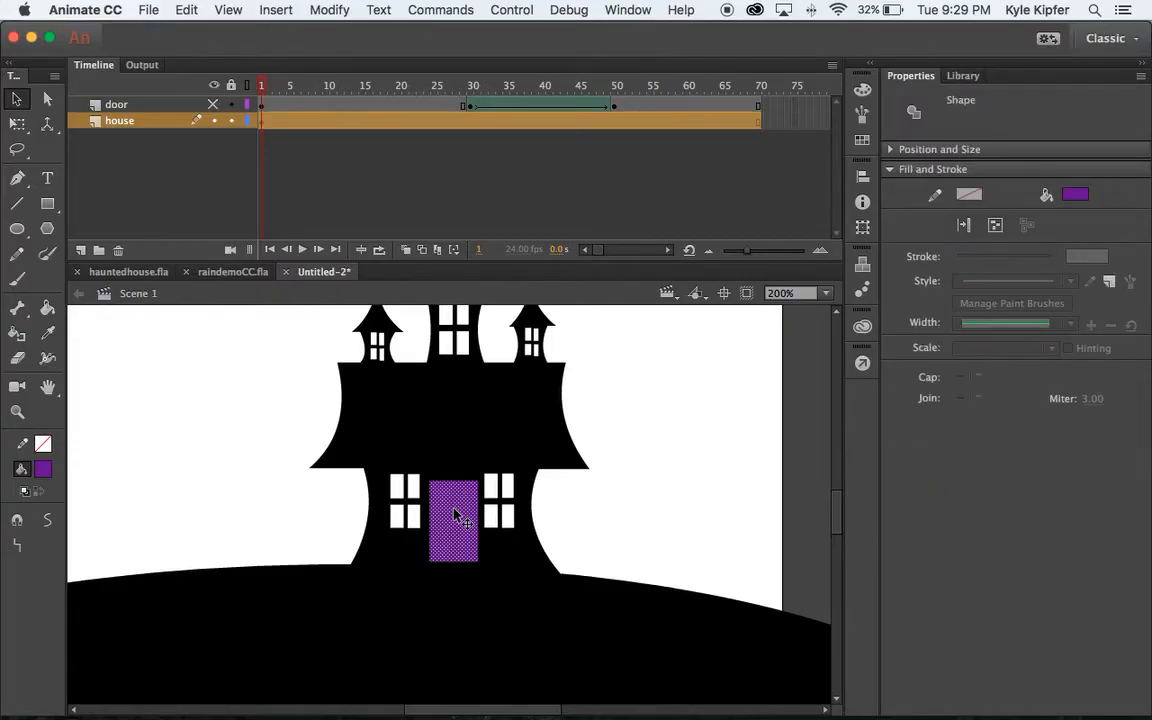
key(Delete)
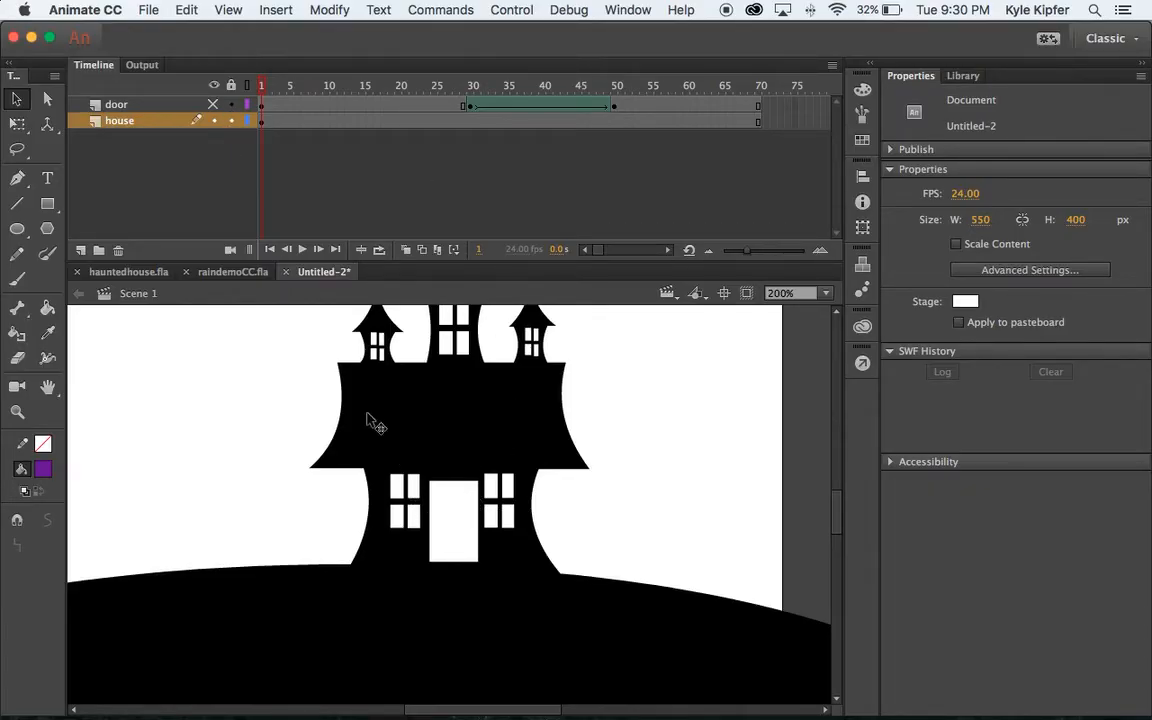
- Show the door layer again and scrub from frame 1 to about frame 61 to preview the door opening
click(213, 104)
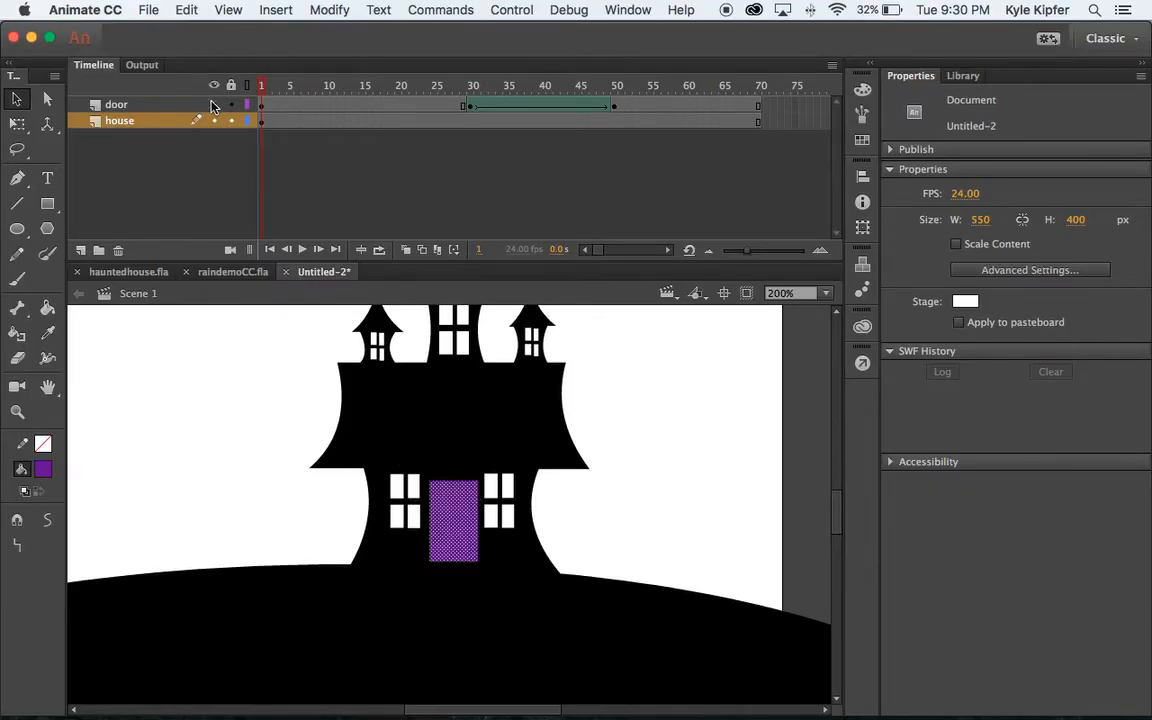
click(239, 100)
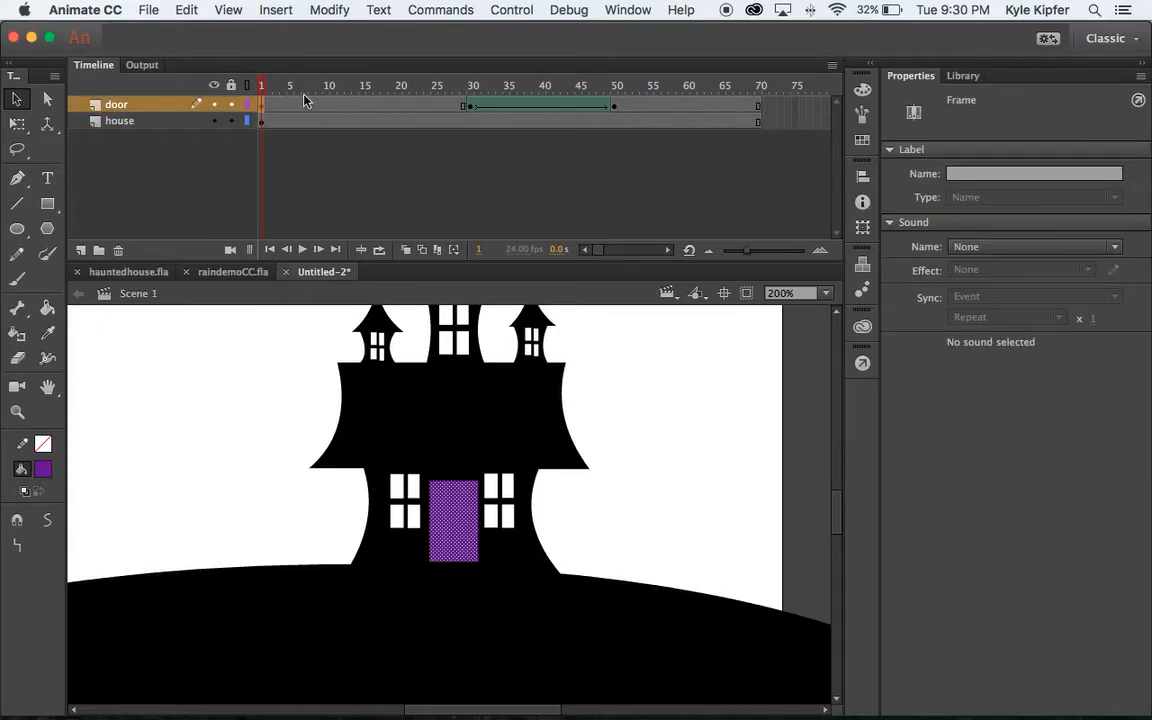
drag(260, 86, 690, 87)
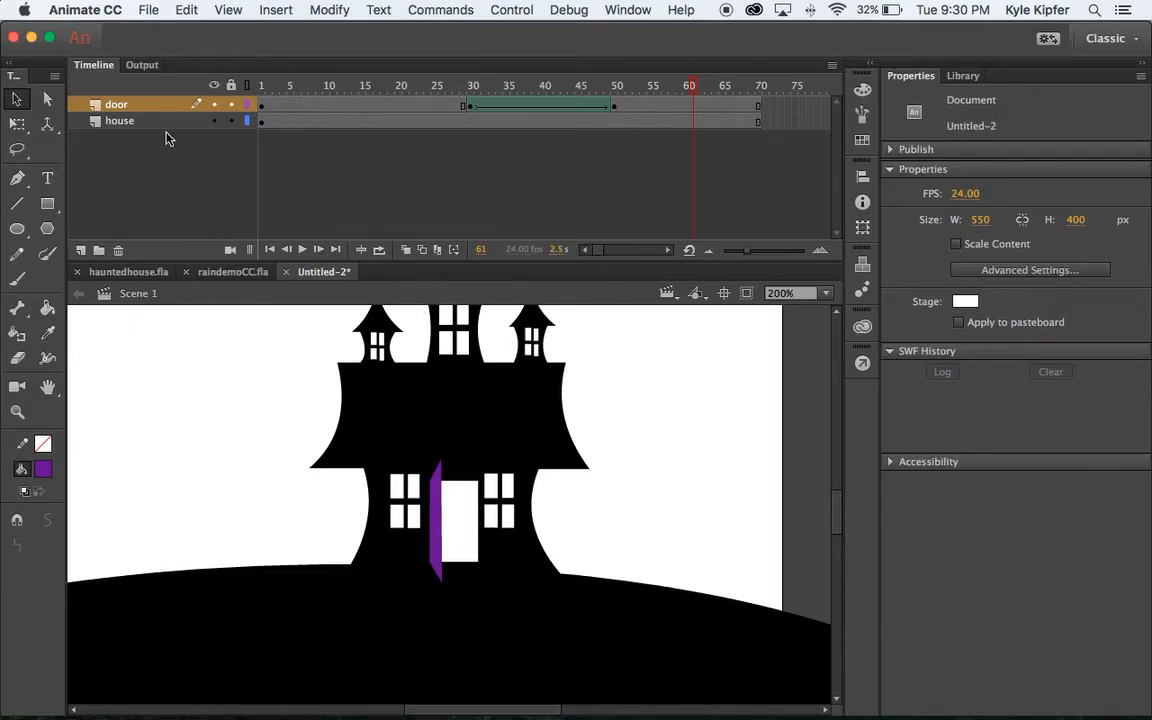
- Add a new layer above the door layer and name it boo
click(82, 250)
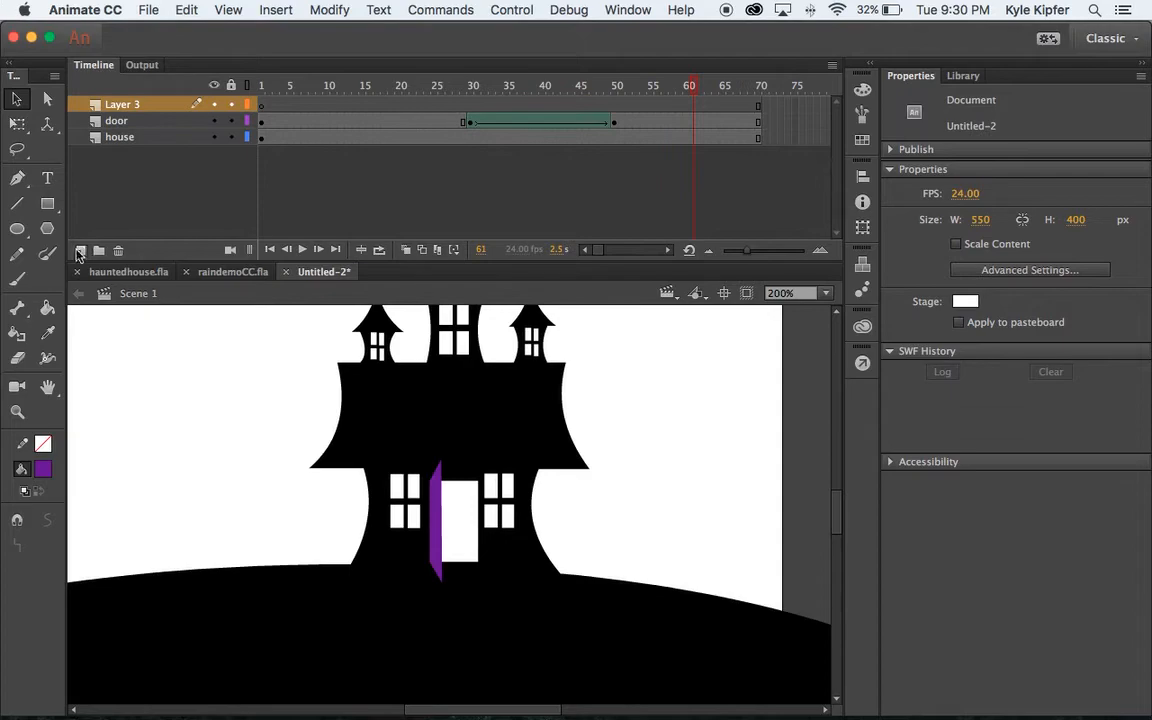
double_click(125, 105)
text(boo)
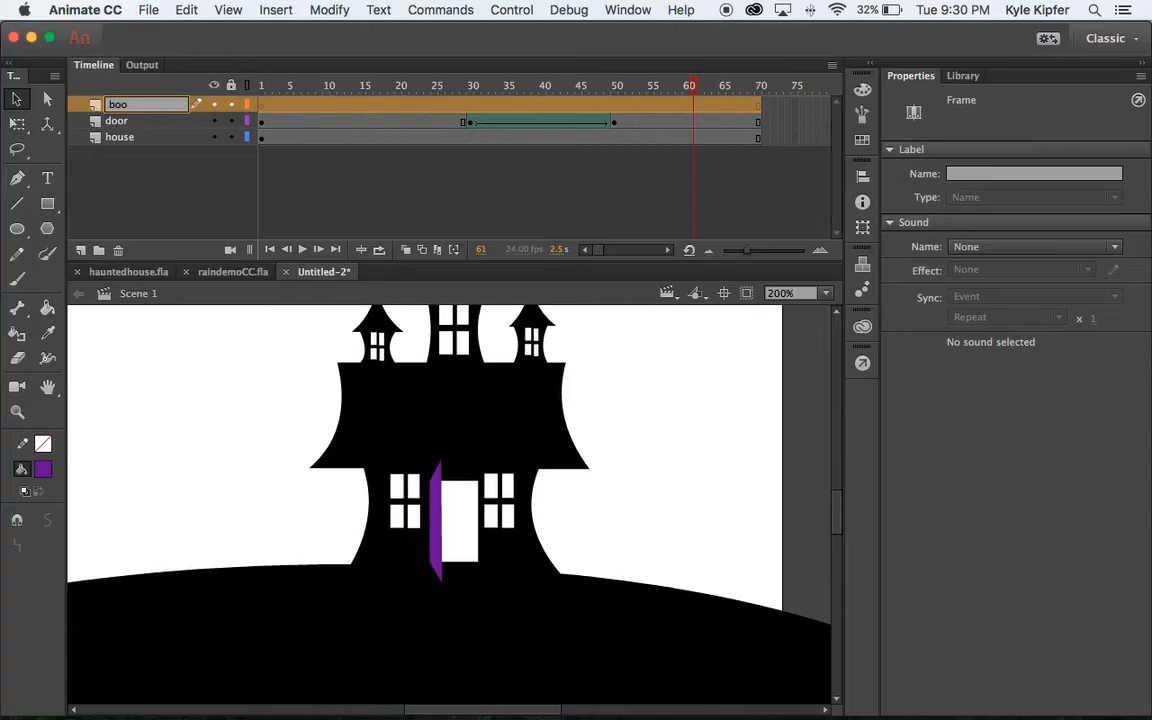
key(Return)
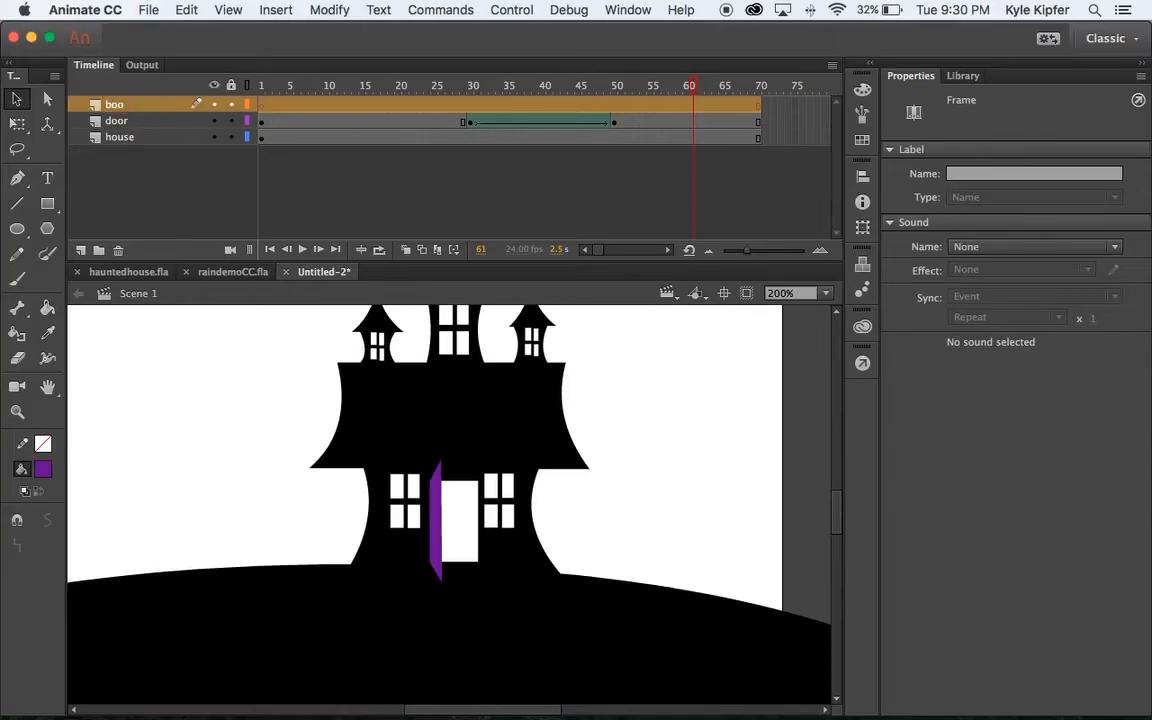
- Copy the boo ghost symbol from the library of hauntedhouse.fla
click(134, 274)
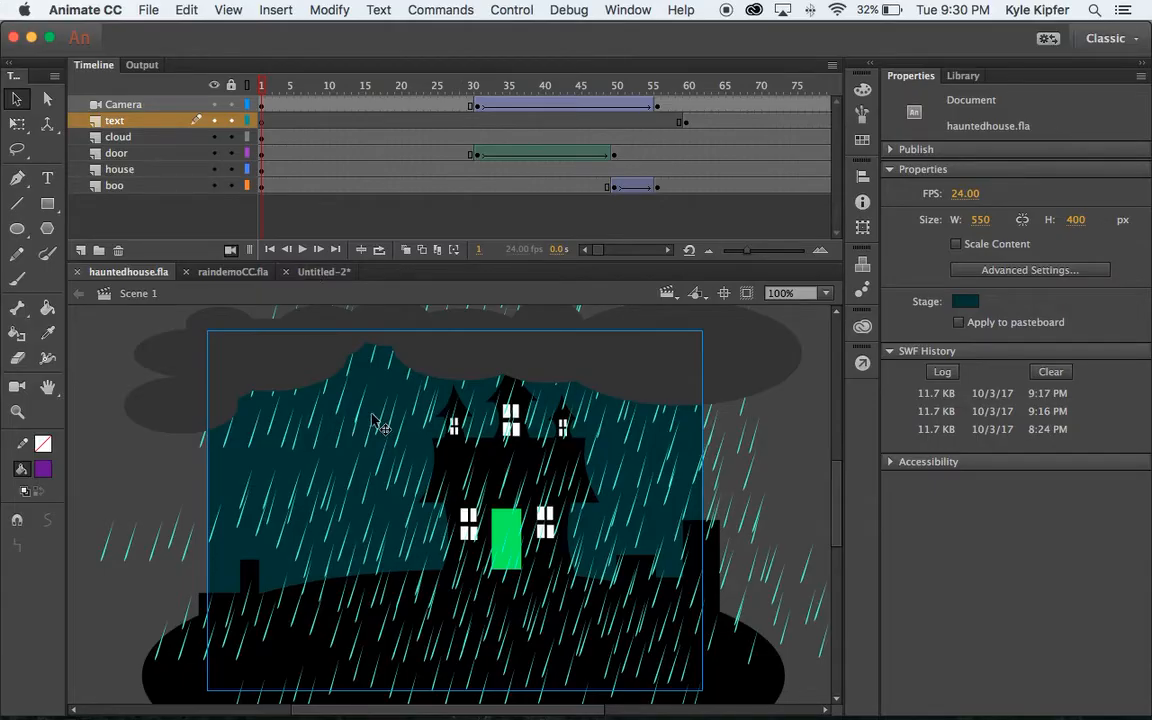
click(962, 77)
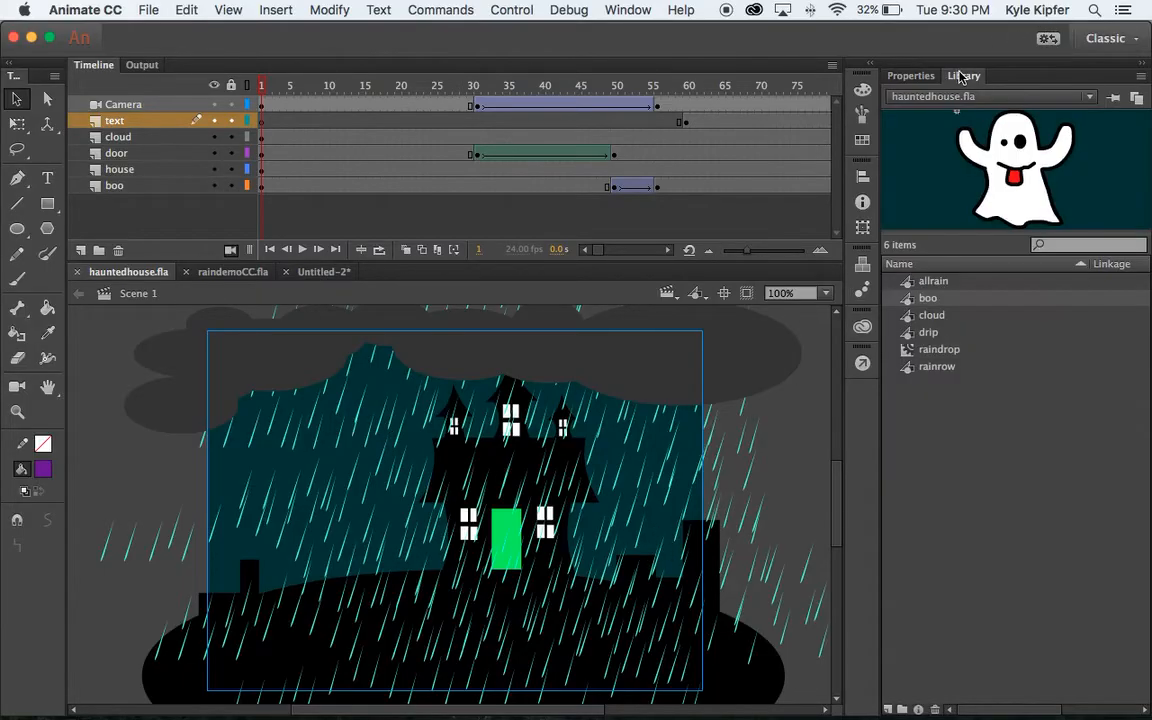
click(931, 299)
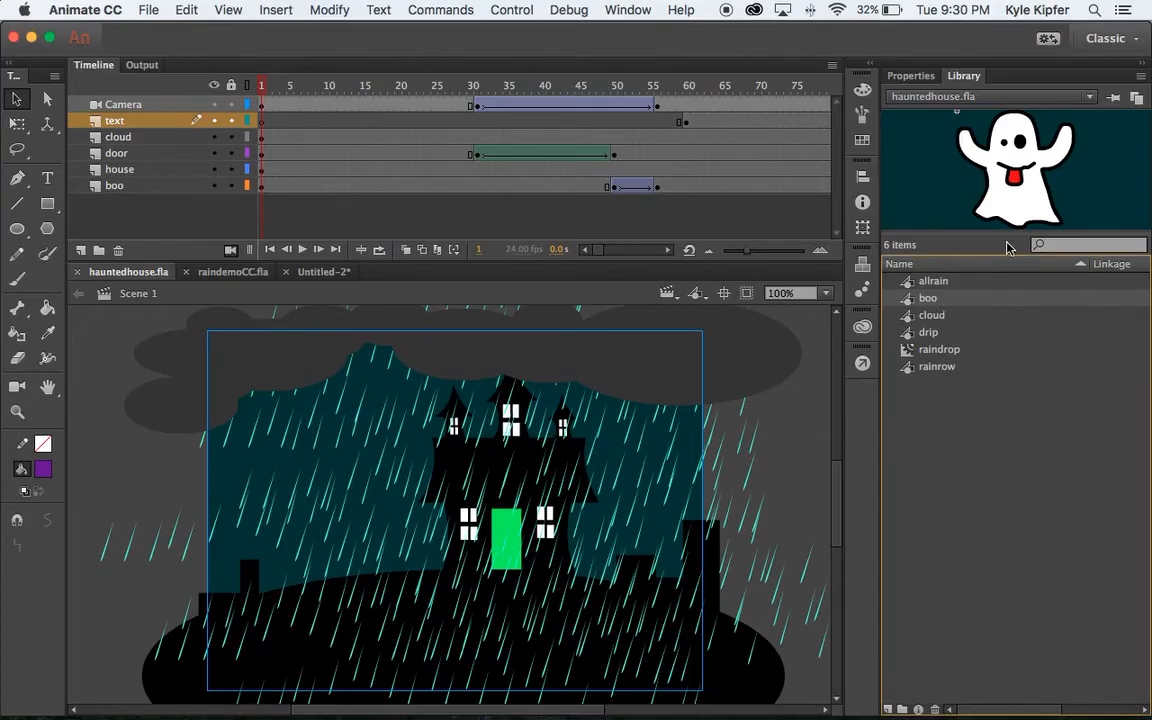
right_click(930, 301)
click(923, 397)
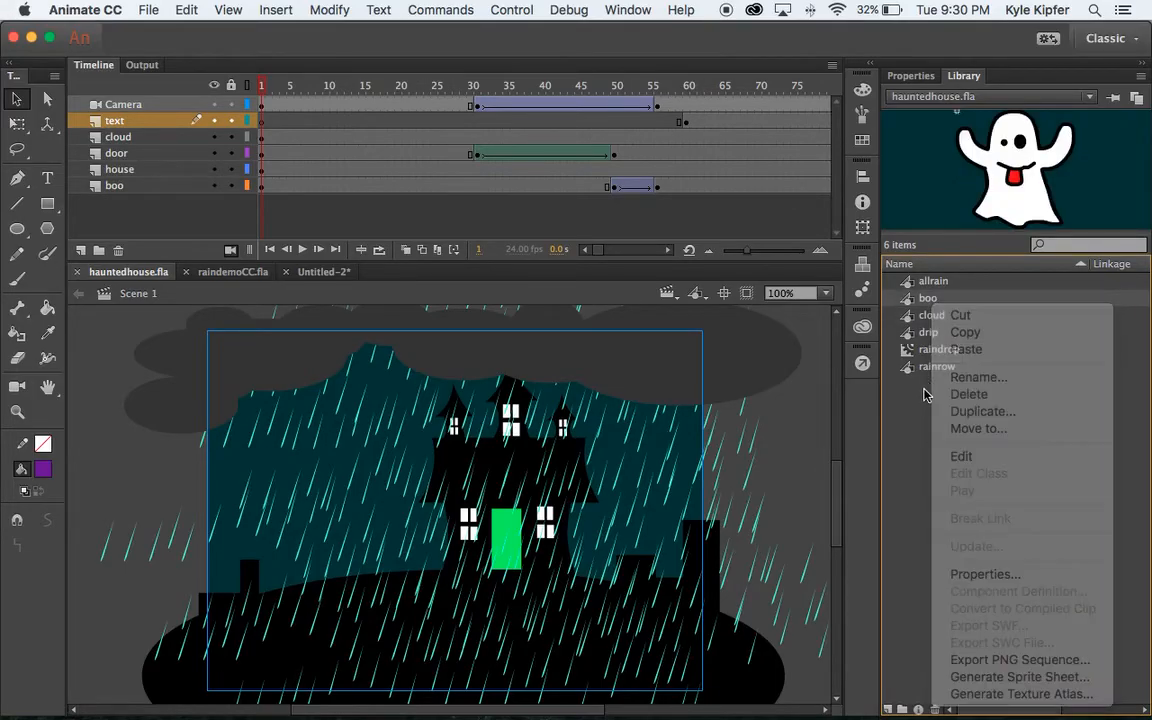
right_click(927, 299)
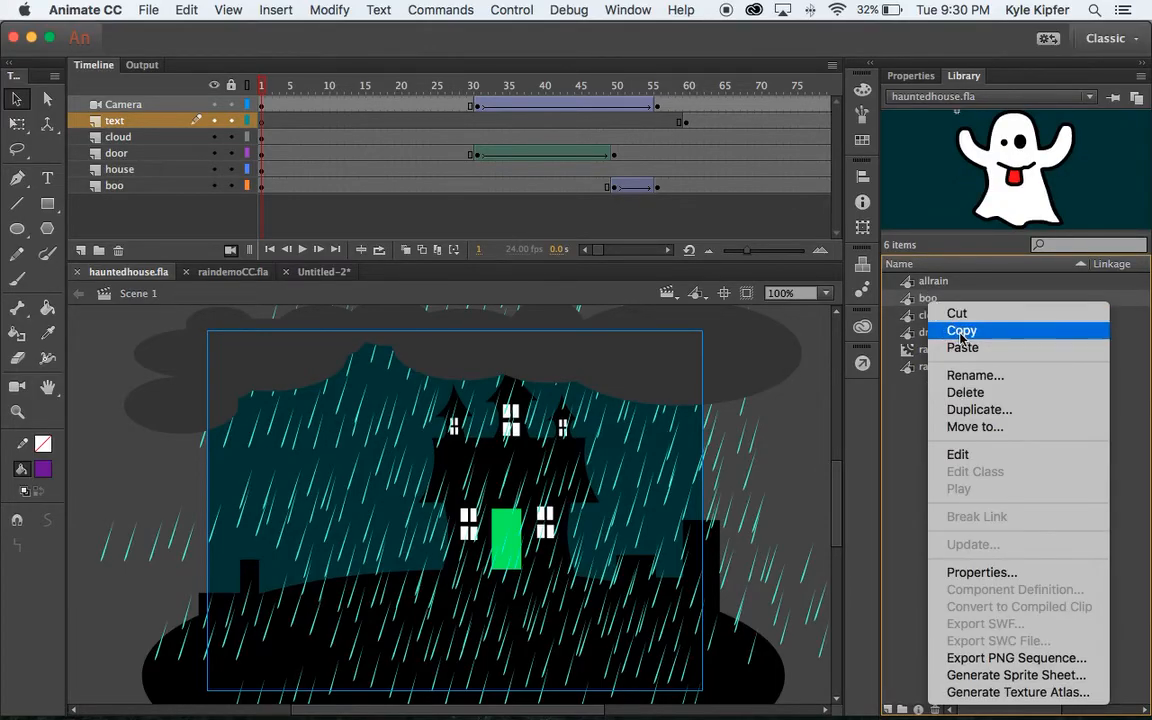
click(960, 330)
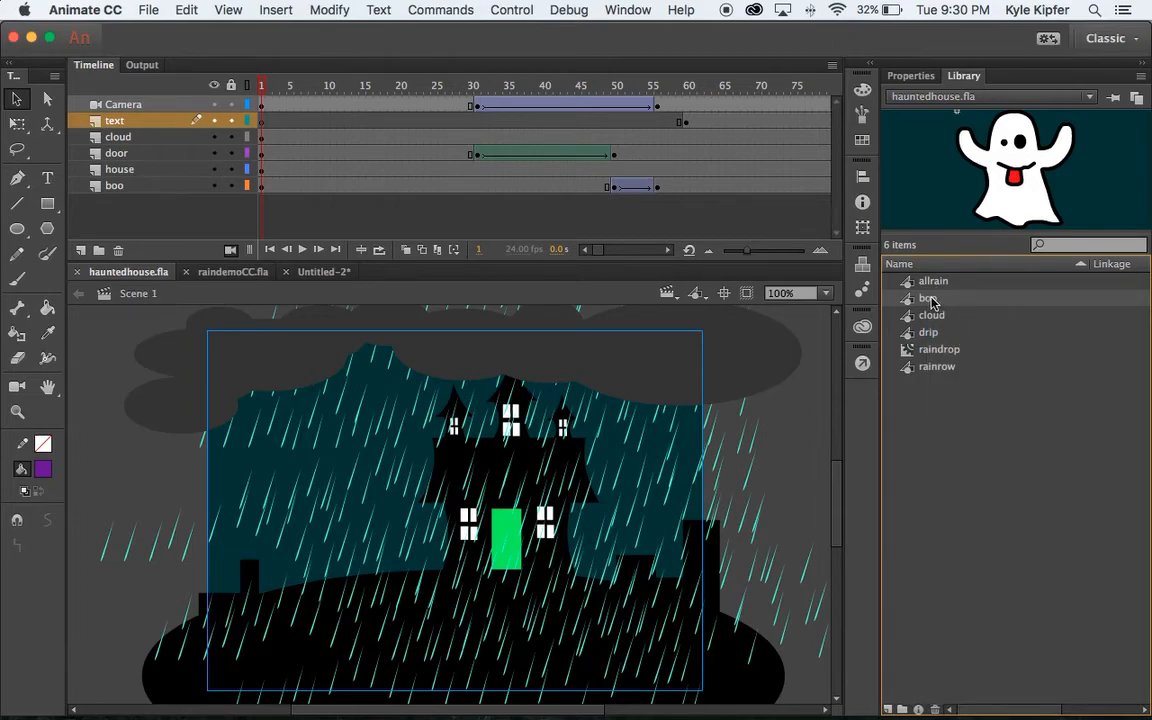
- Paste the ghost symbol in the center of the stage on the boo layer of Untitled-2
click(318, 274)
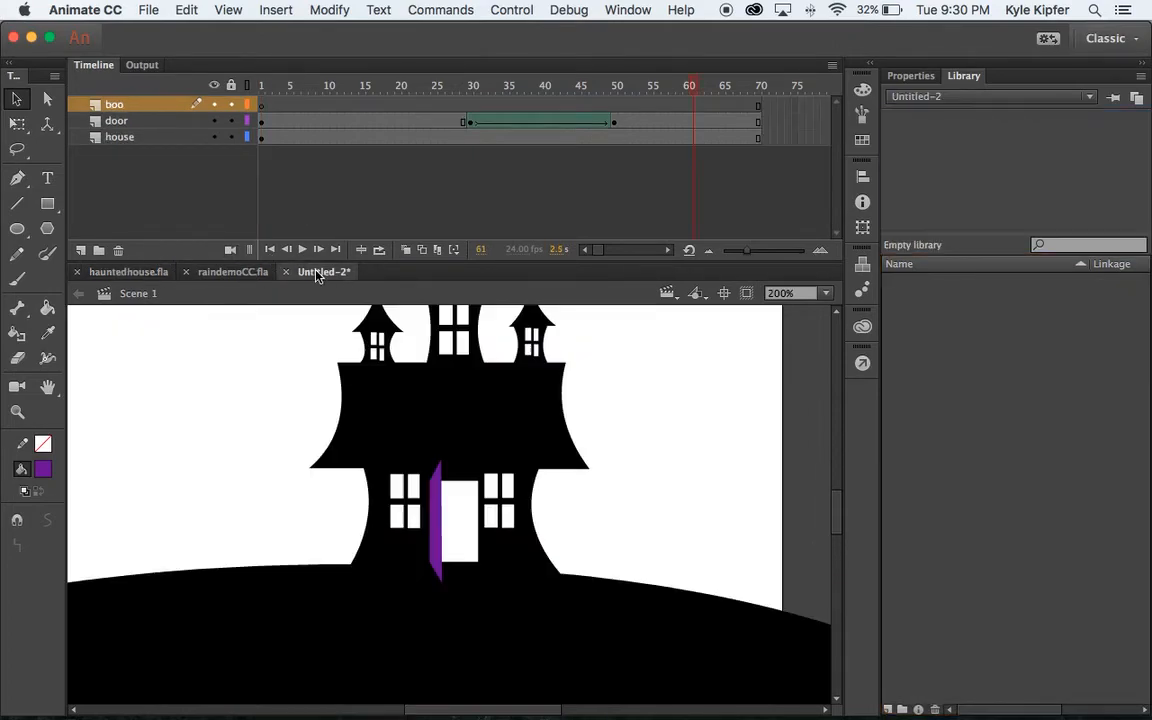
right_click(701, 424)
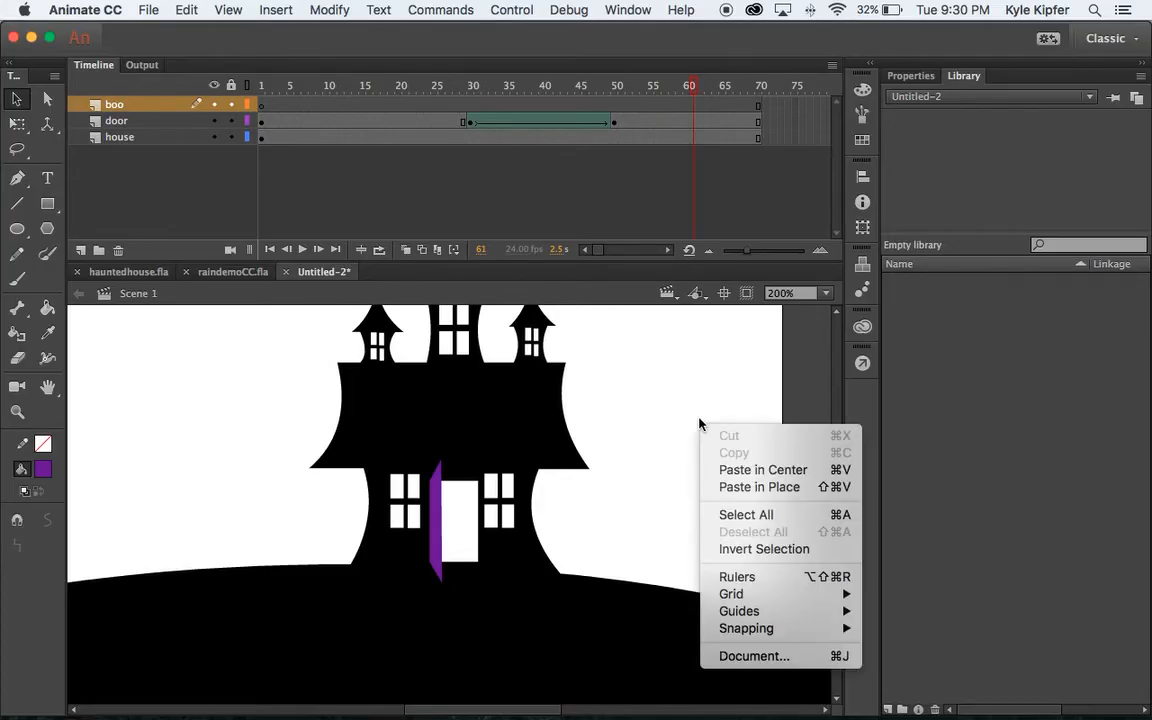
click(757, 472)
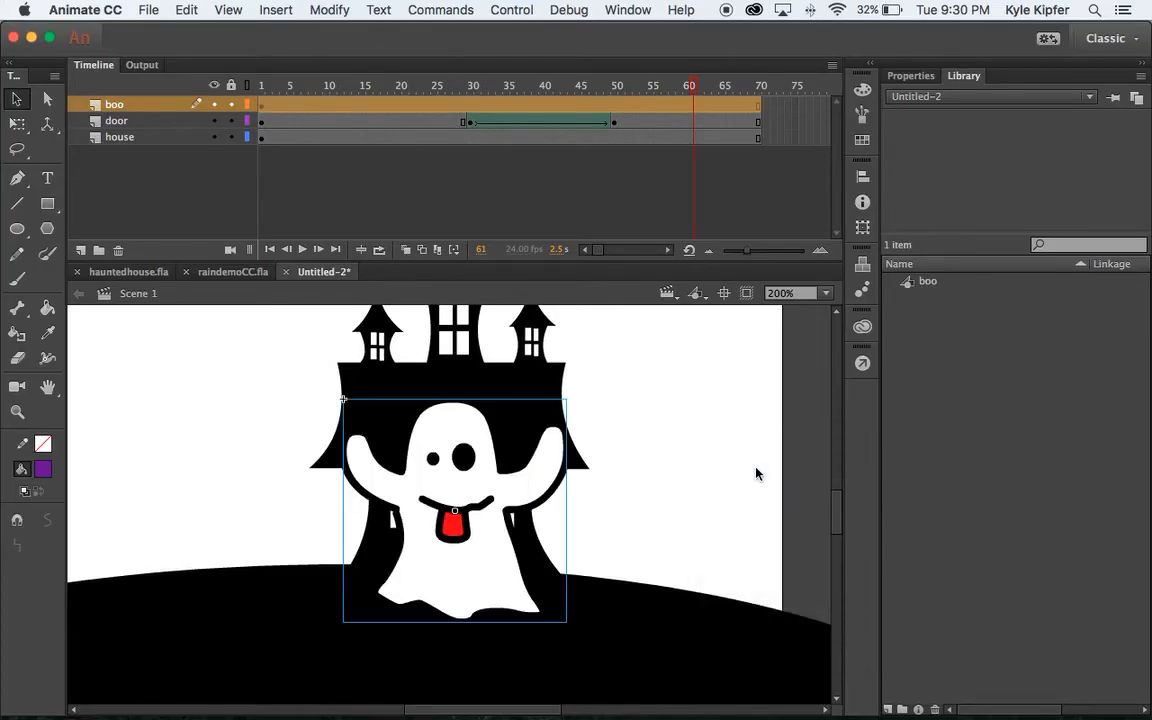
scroll(441, 480, down, 1)
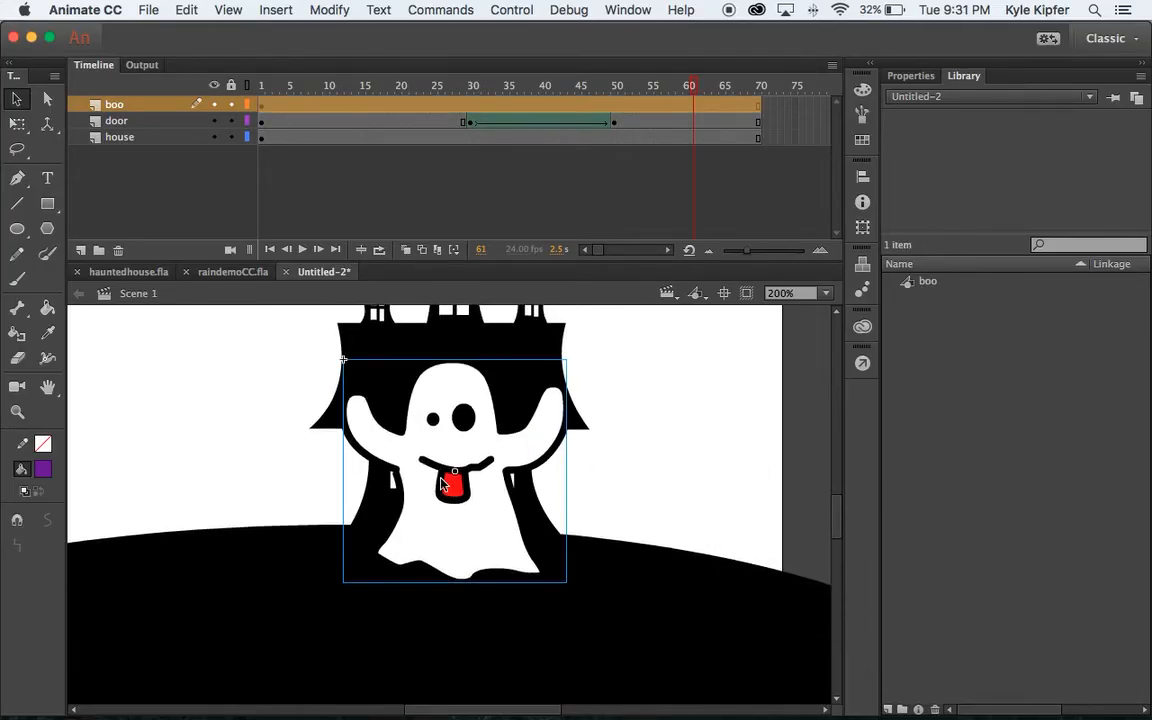
- Scale the ghost down to about the size of a window and place it over the house's right-hand ground-floor window
drag(424, 478, 688, 458)
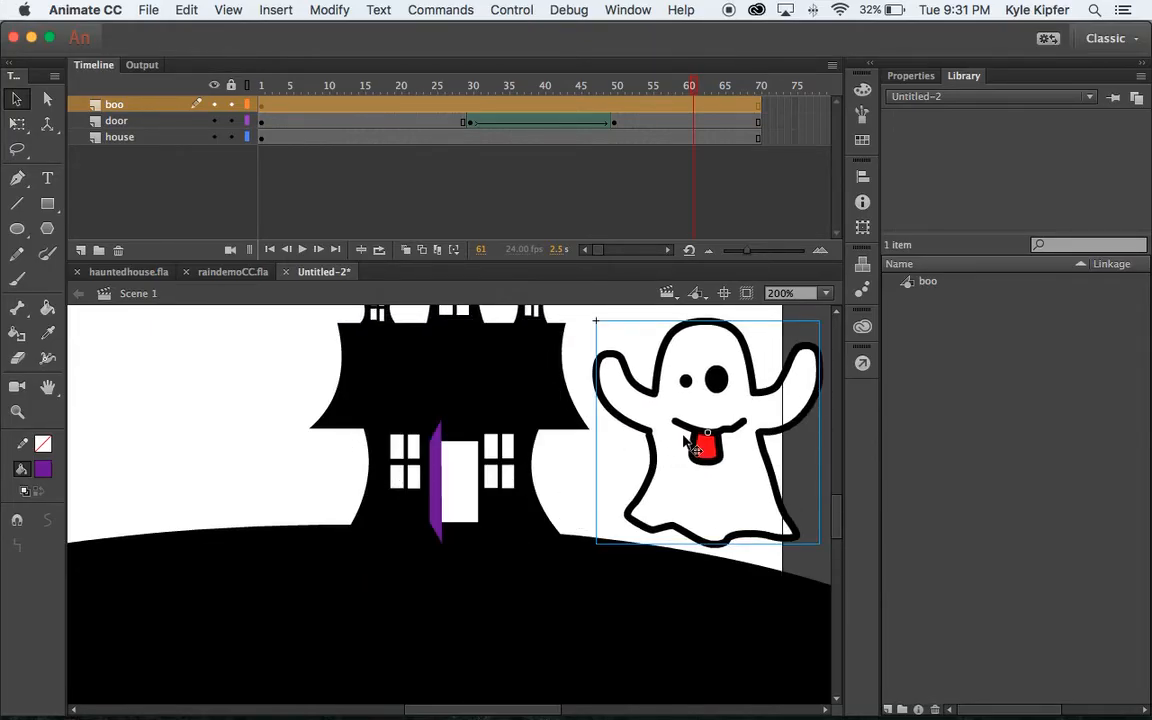
click(17, 123)
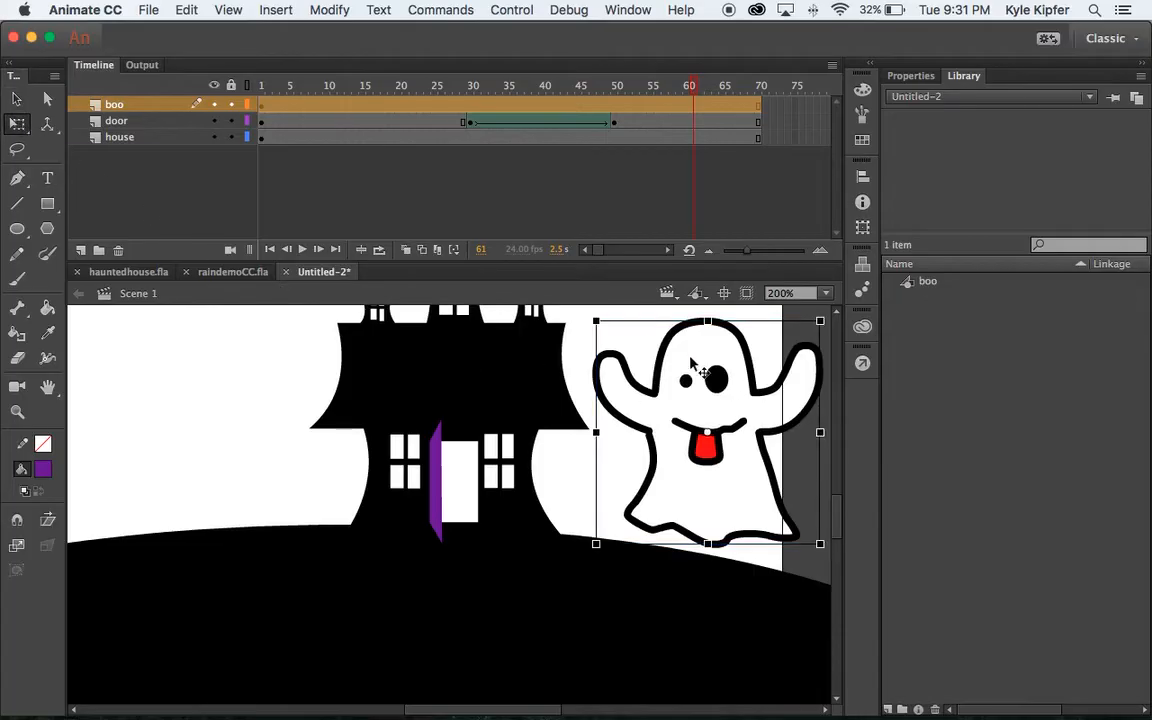
drag(595, 321, 675, 360)
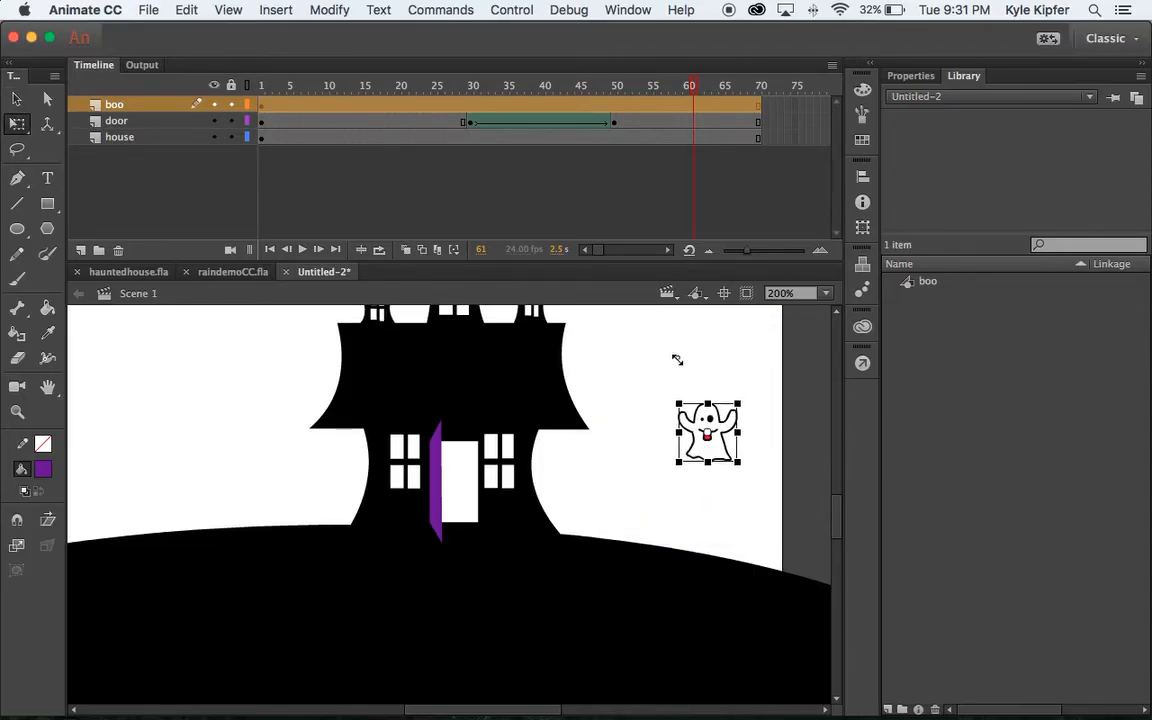
drag(727, 432, 528, 469)
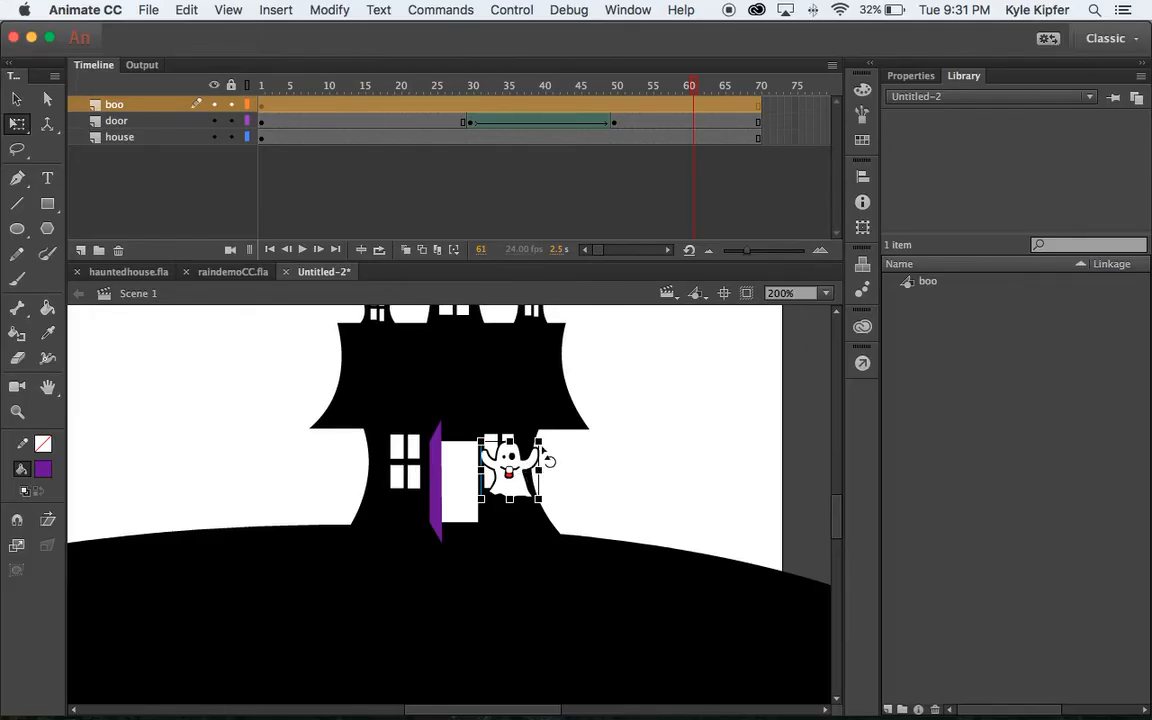
drag(538, 442, 534, 446)
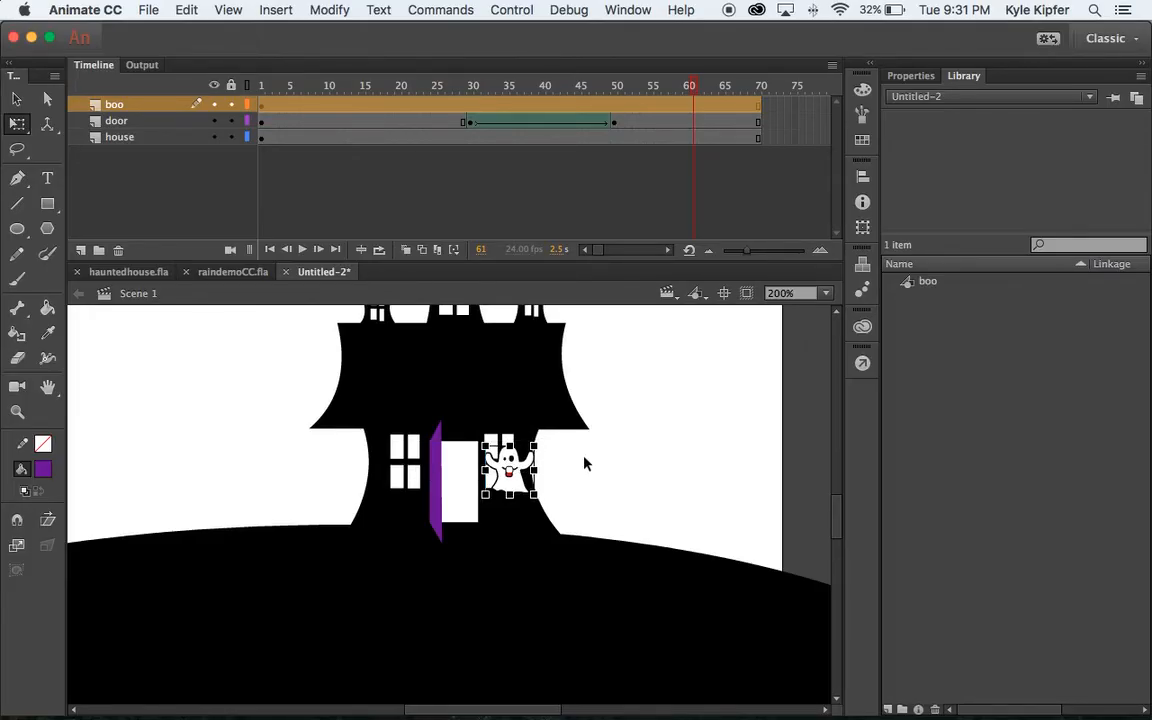
click(640, 463)
scroll(561, 477, right, 3)
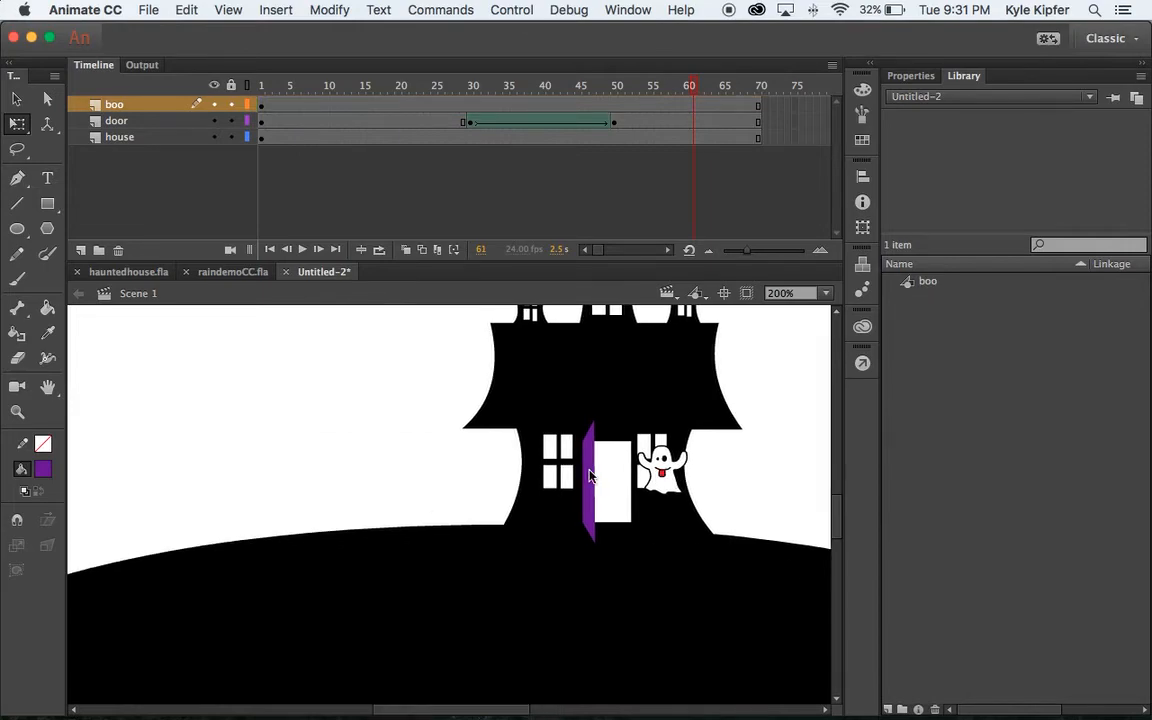
- Nudge the ghost slightly left so it sits between the doorway and the right wall of the house
click(450, 489)
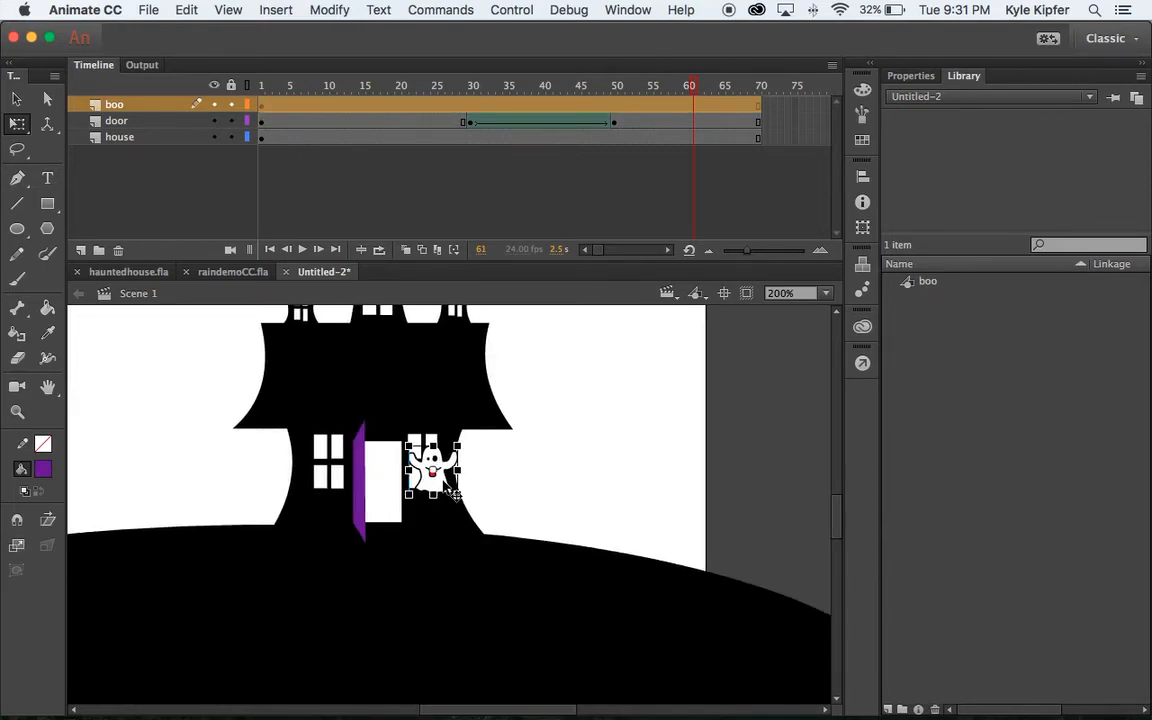
key(Left)
key(Left)
key(Left)
key(Right)
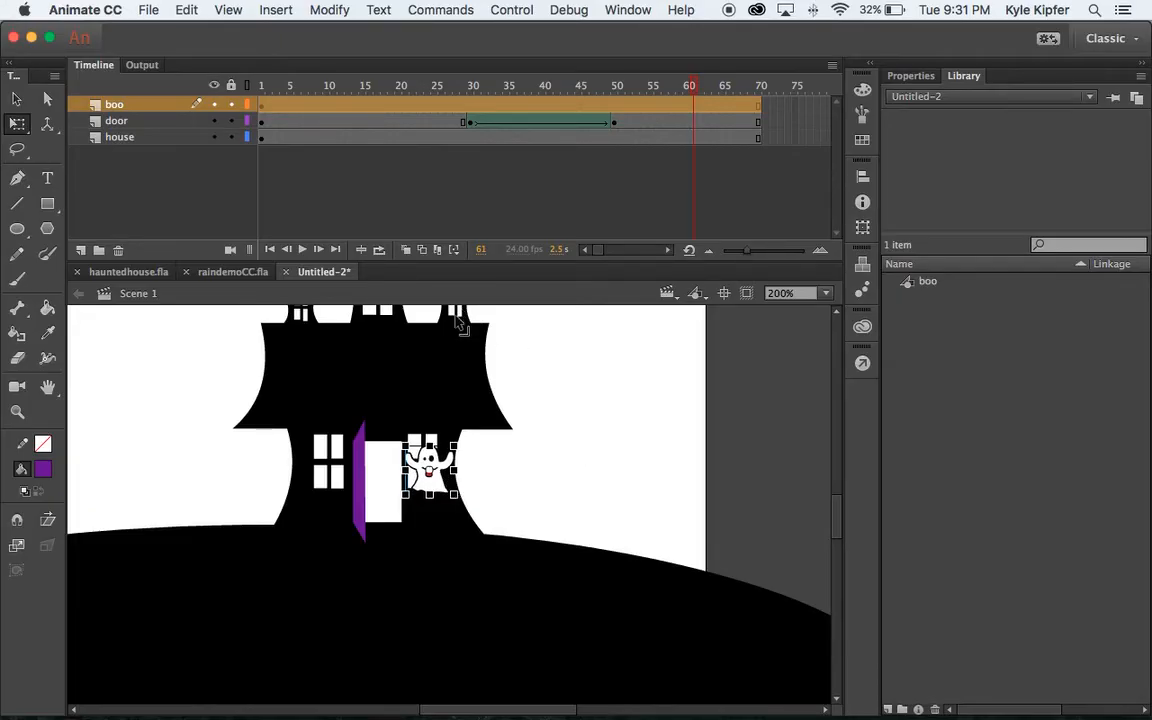
click(605, 400)
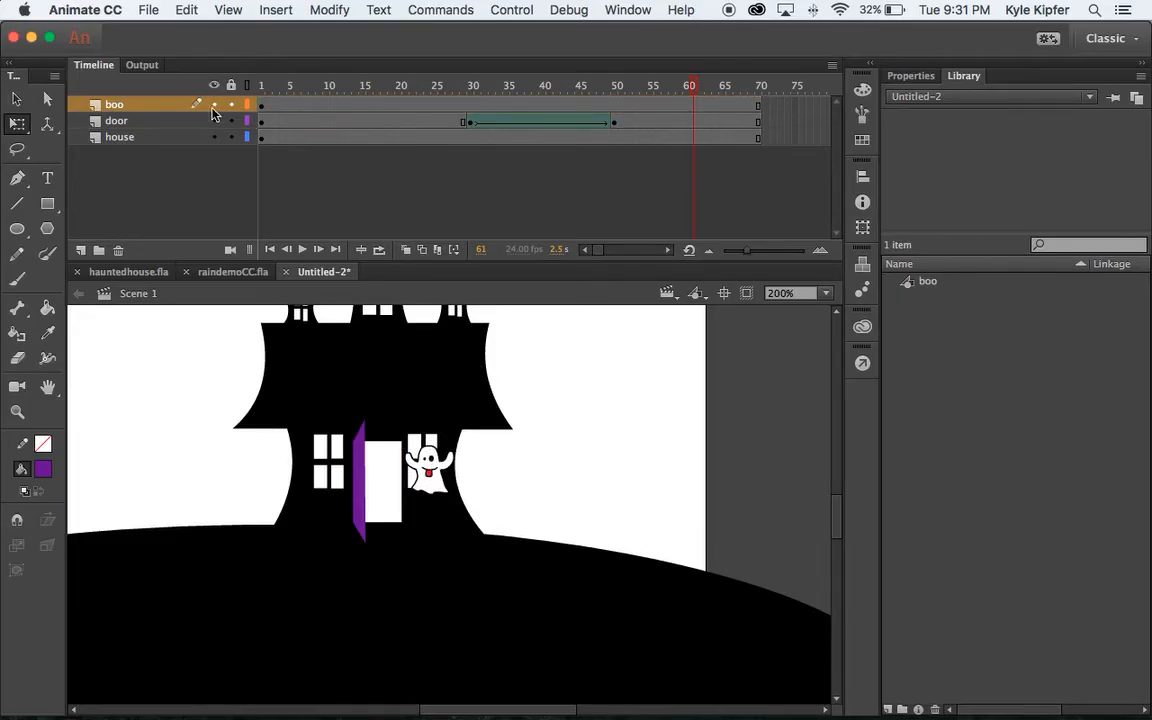
- Move the boo layer below the house layer
click(141, 108)
drag(141, 108, 141, 155)
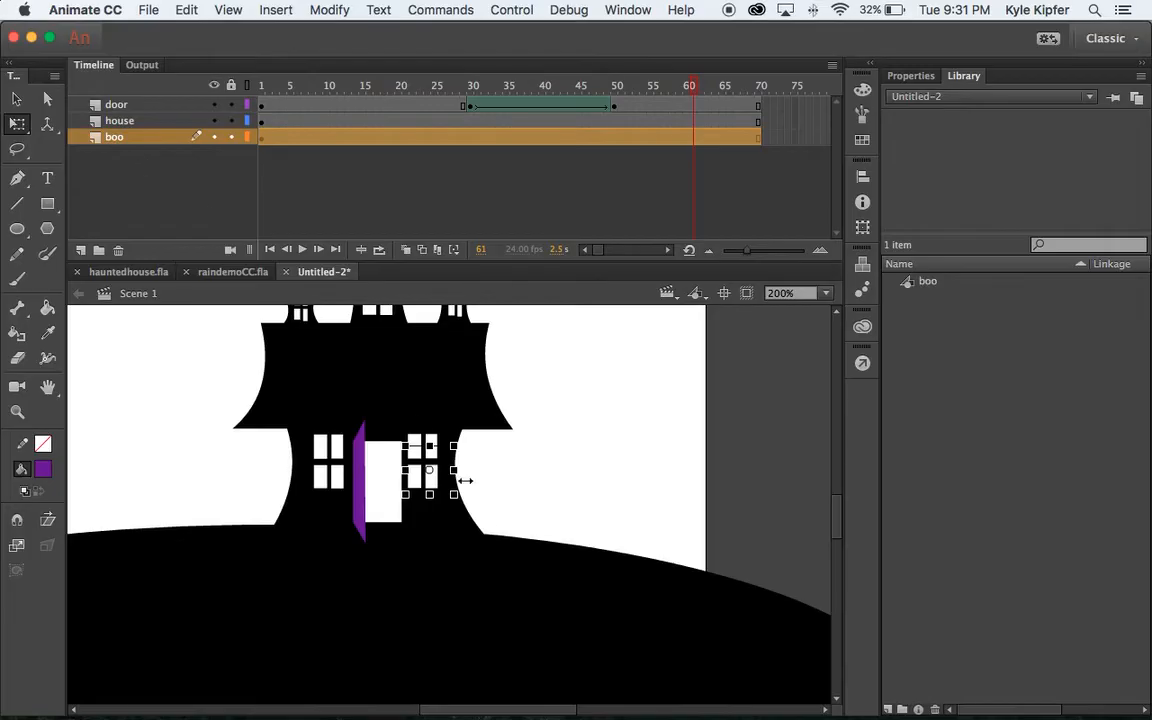
click(757, 418)
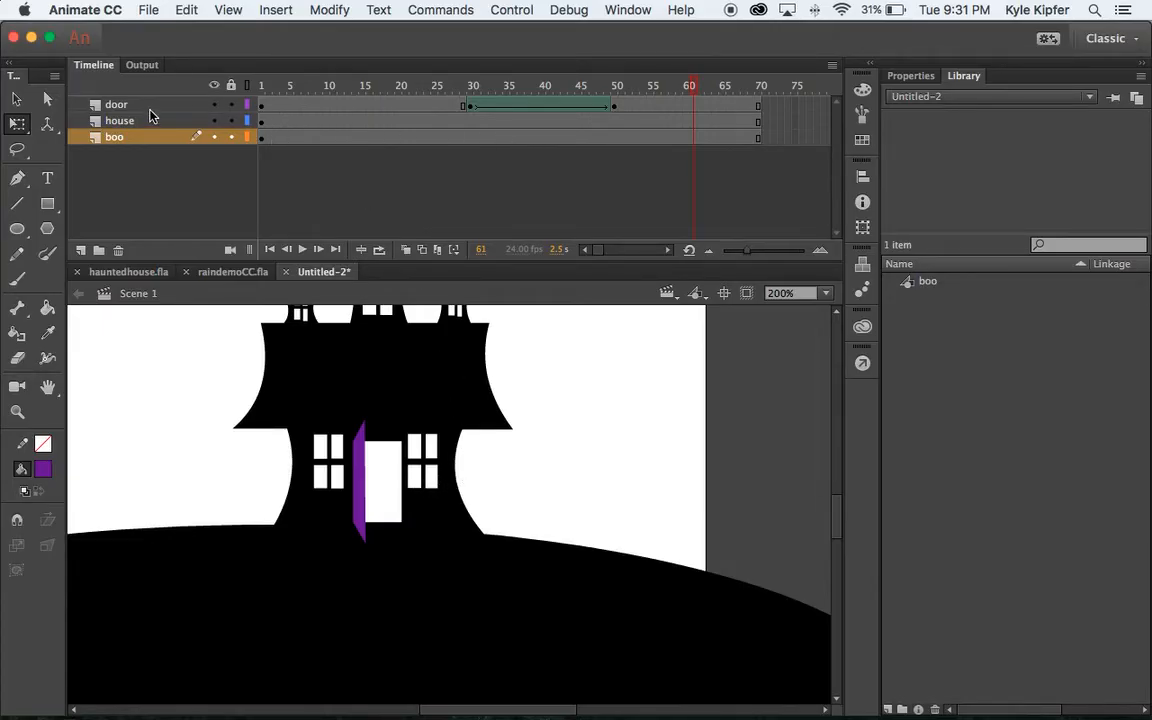
- Hide and show the house layer to check the ghost's position behind the house
click(213, 121)
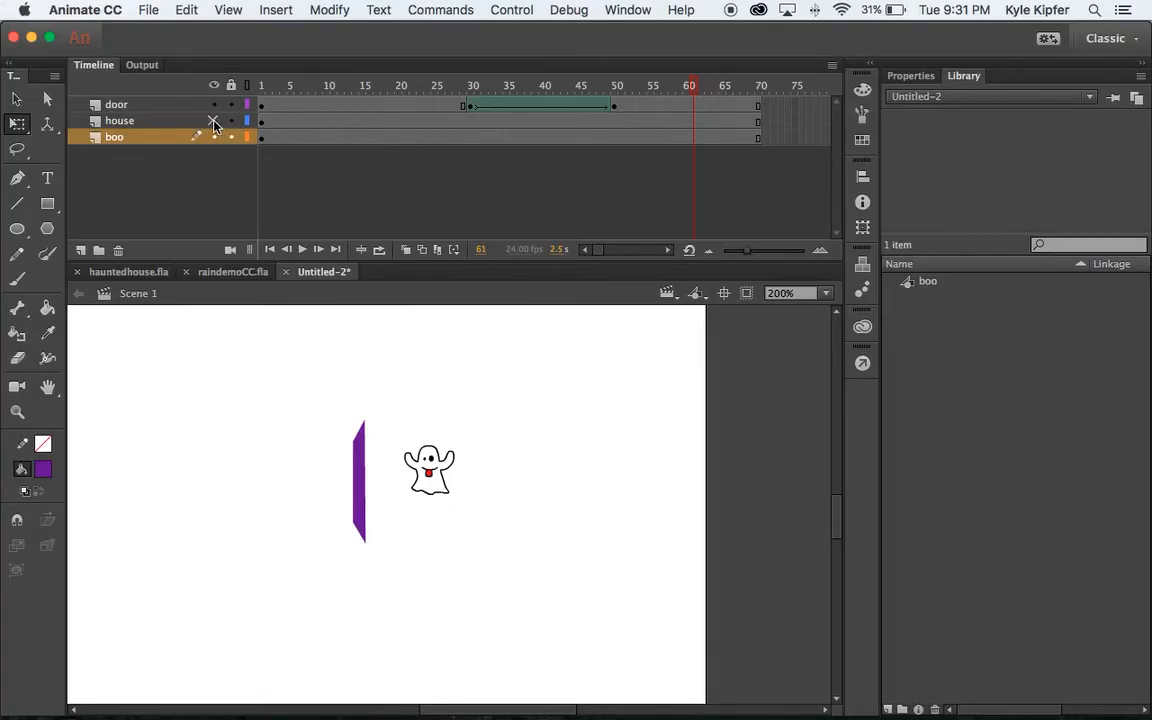
click(213, 121)
click(213, 121)
click(213, 121)
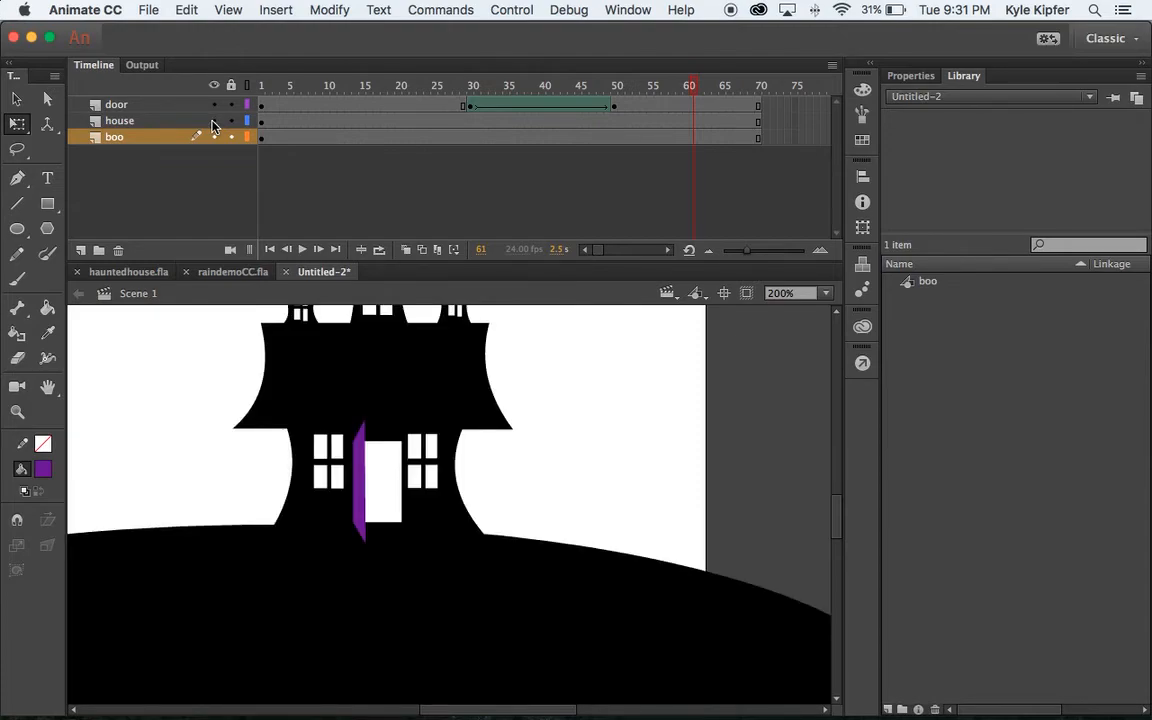
- Insert a keyframe at frame 50 on the boo layer
click(629, 86)
mouse_move(619, 90)
mouse_down()
mouse_move(404, 87)
mouse_move(615, 88)
mouse_up()
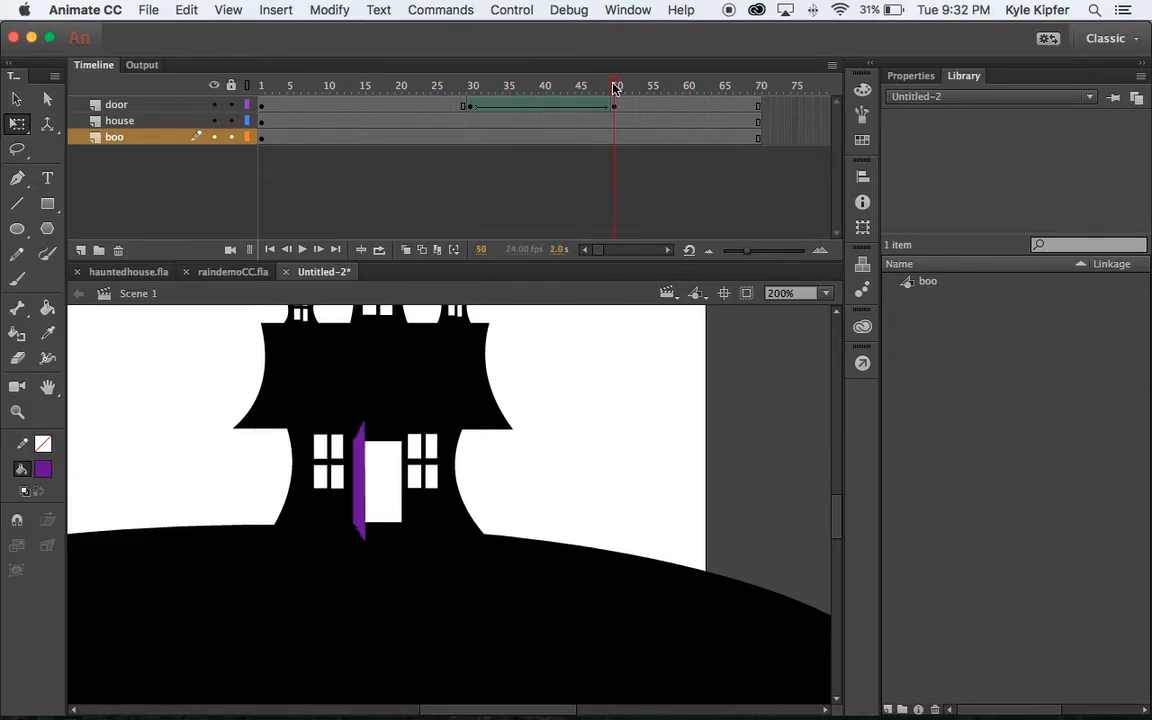
click(615, 138)
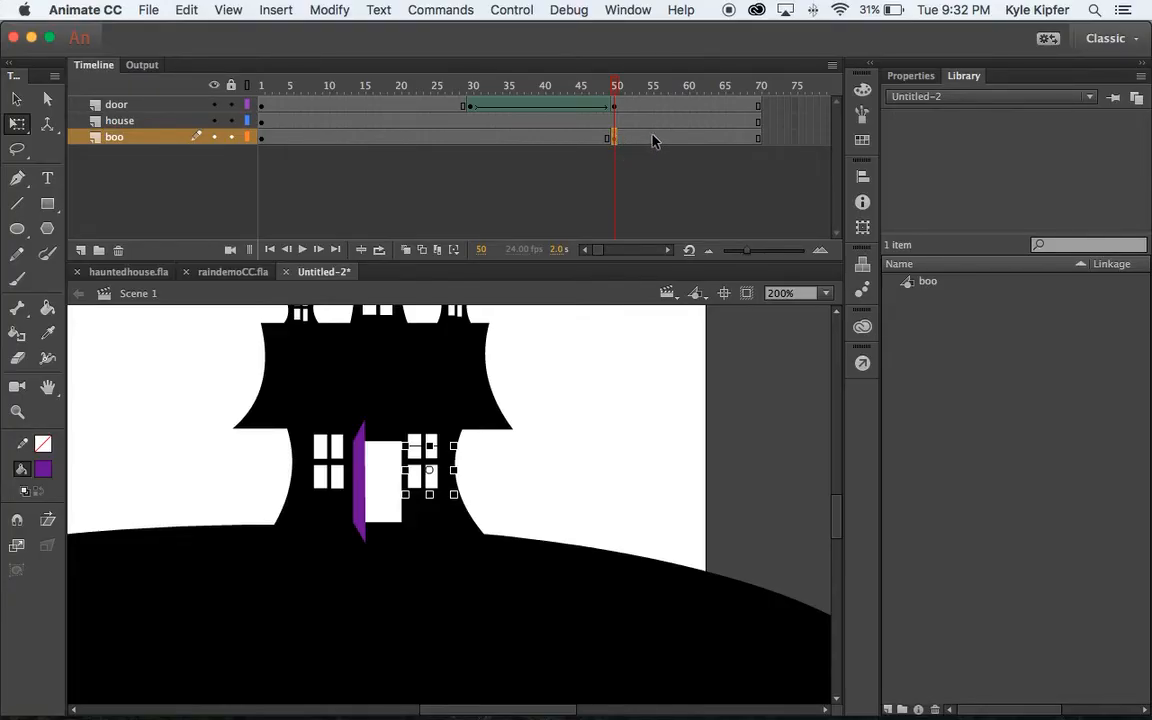
- Insert a keyframe at frame 55 on the boo layer and shift the ghost left into the open doorway
click(653, 138)
key(Left)
key(Left)
key(Left)
key(Left)
key(Left)
key(Left)
key(Left)
key(Left)
key(Left)
key(Left)
key(Left)
key(Left)
key(Left)
key(Left)
key(Left)
key(Left)
key(Left)
key(Left)
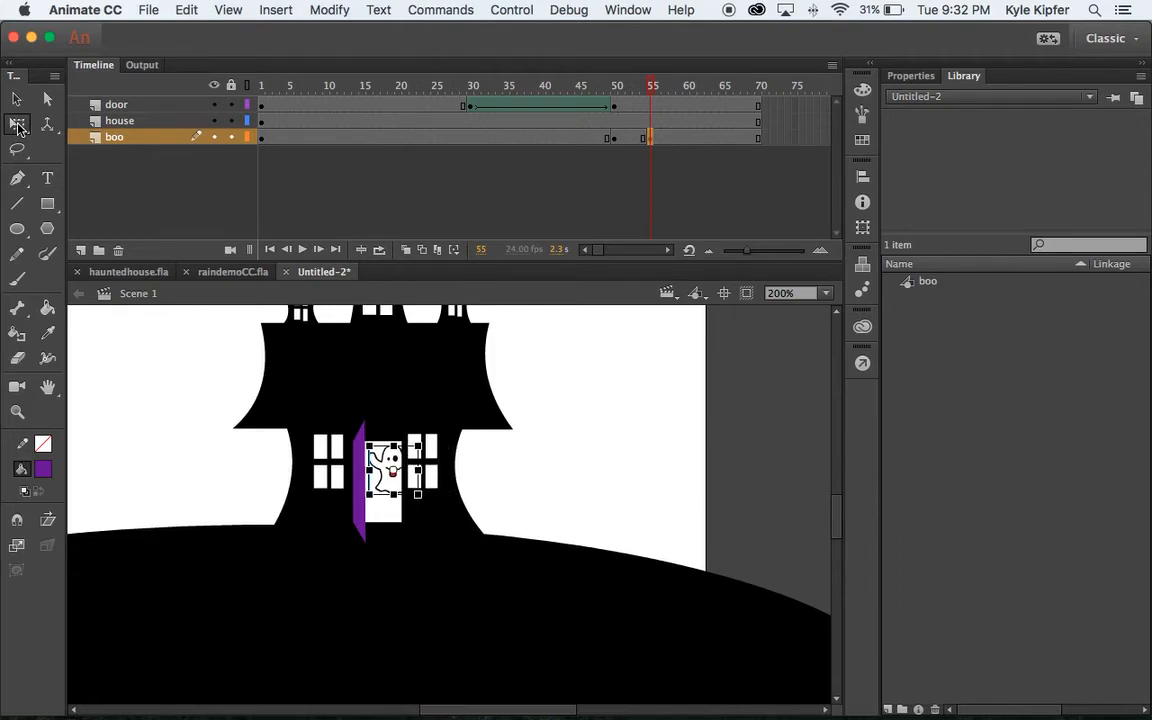
key(Left)
key(Left)
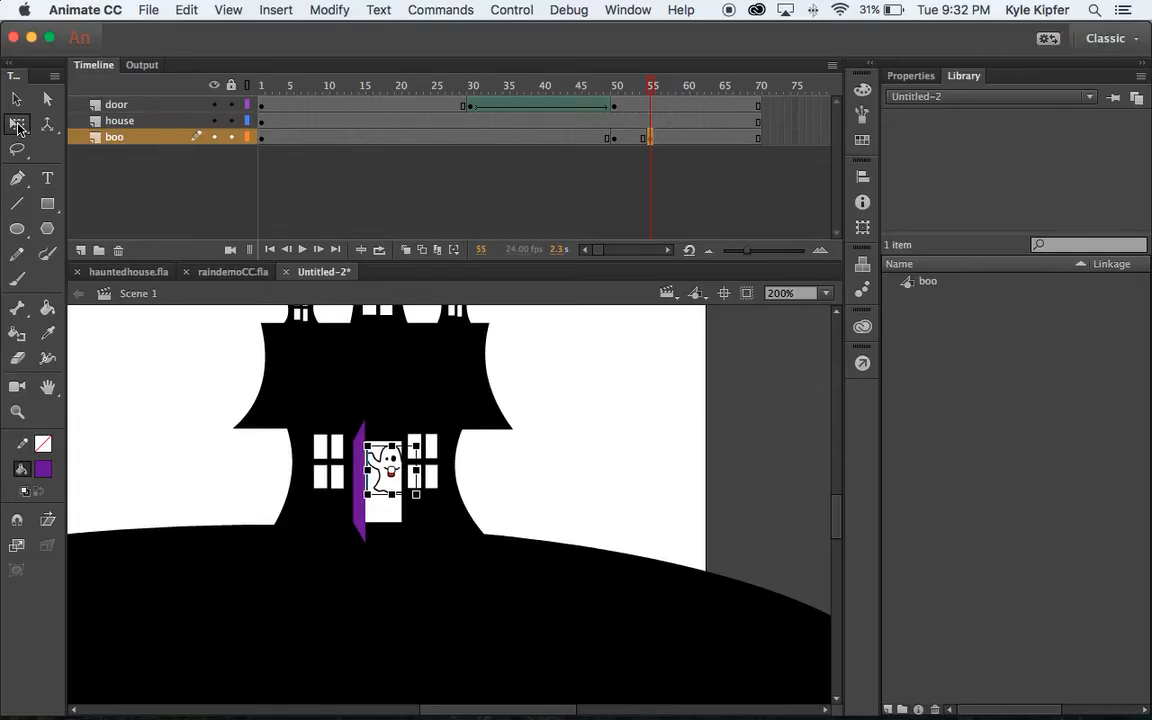
- Create a classic tween between frames 50 and 55 on the boo layer
click(626, 137)
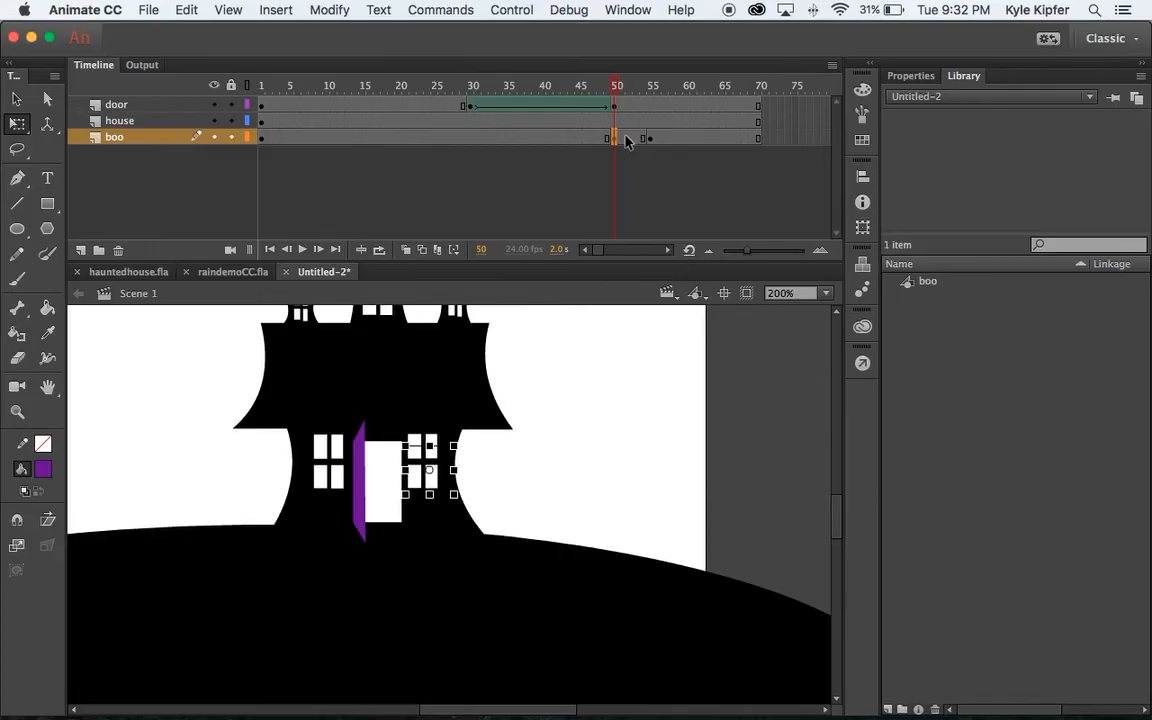
right_click(626, 137)
click(640, 187)
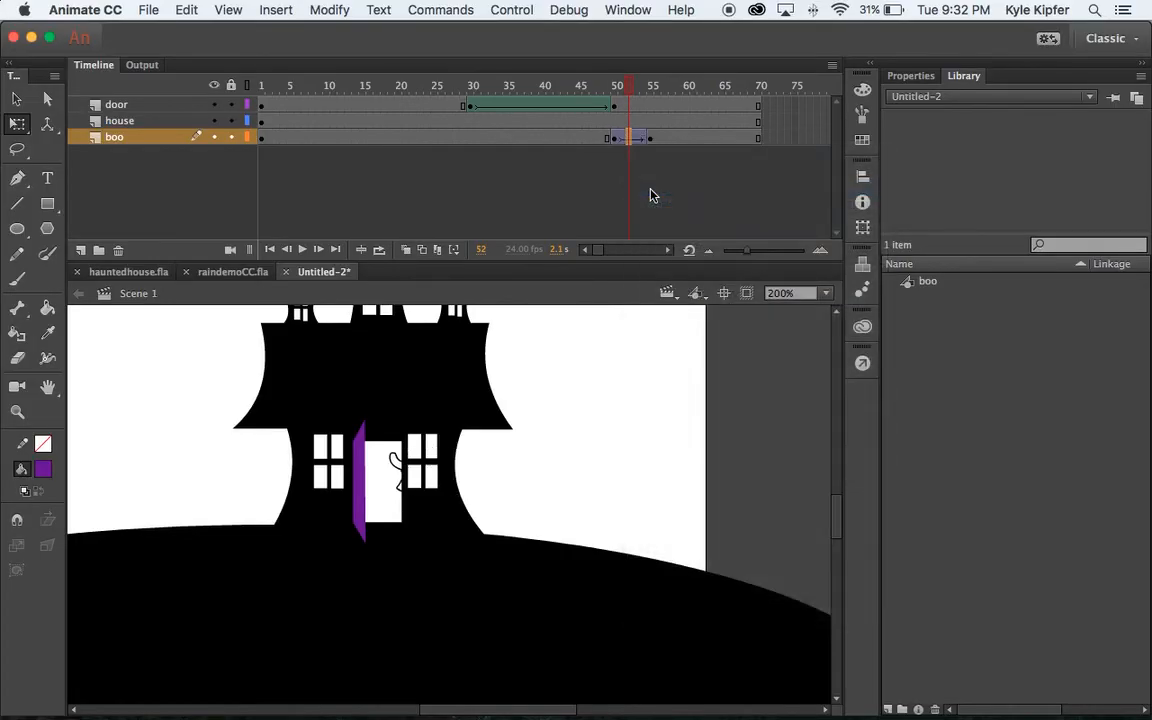
- Return to frame 1 and add a camera layer to the scene
drag(626, 86, 177, 57)
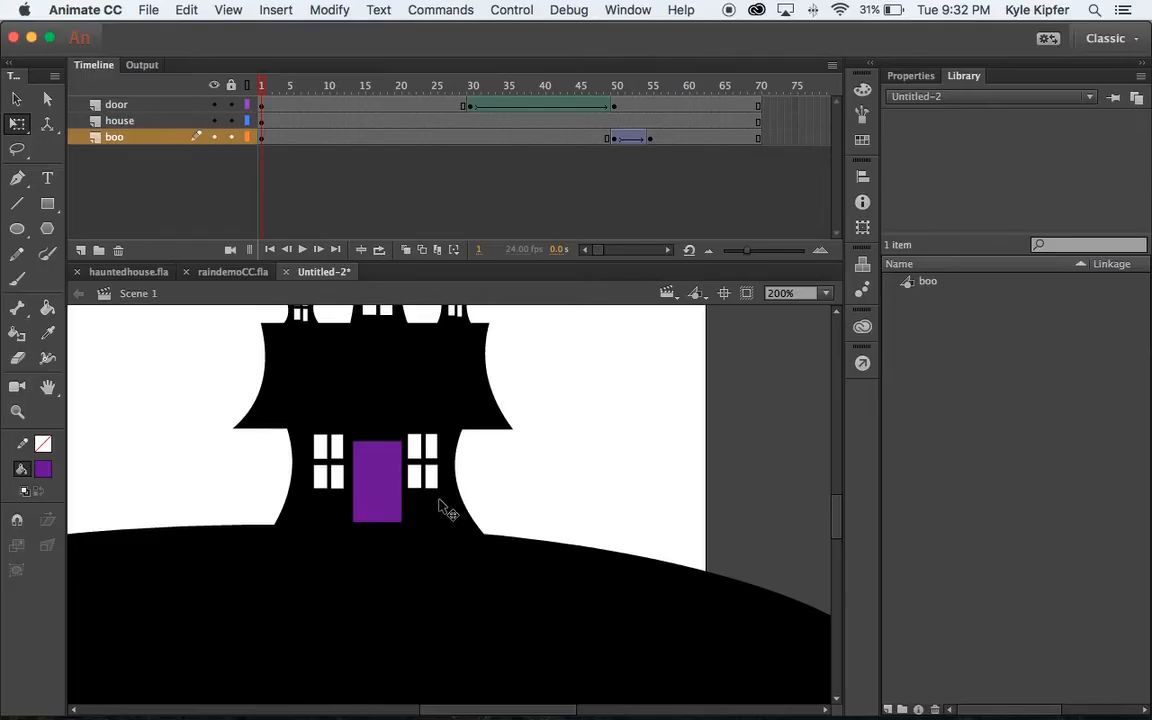
key(z)
alt+click(344, 524)
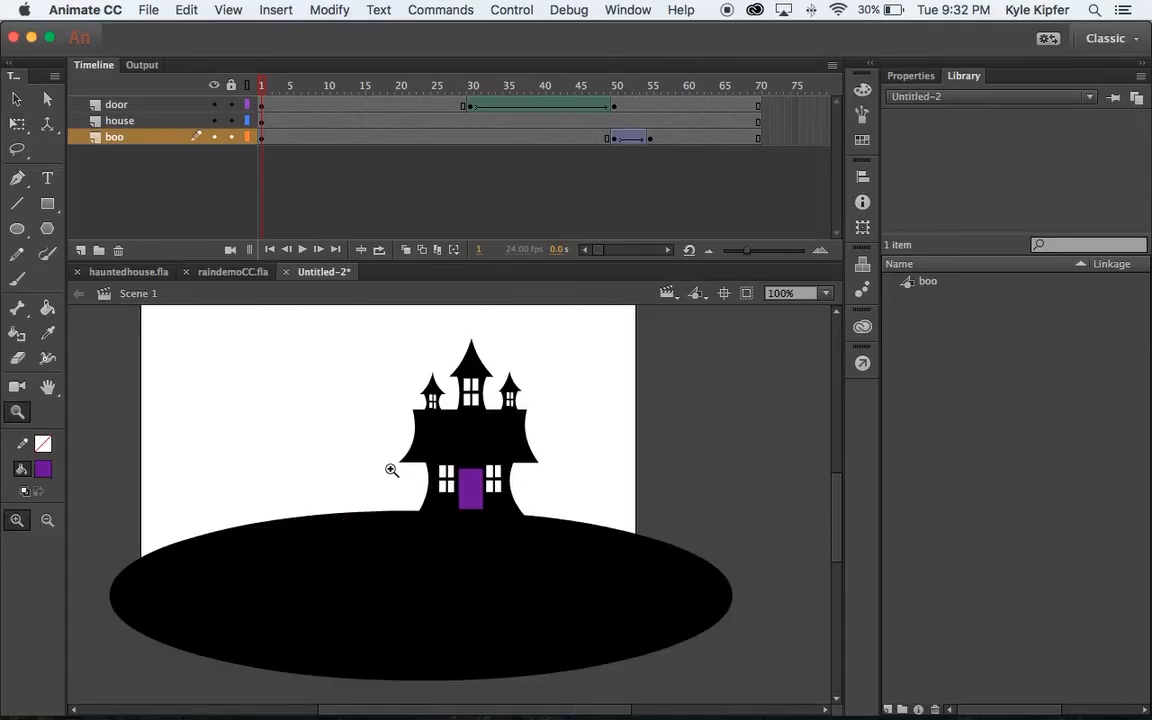
scroll(392, 470, up, 2)
scroll(391, 473, left, 5)
scroll(398, 473, right, 5)
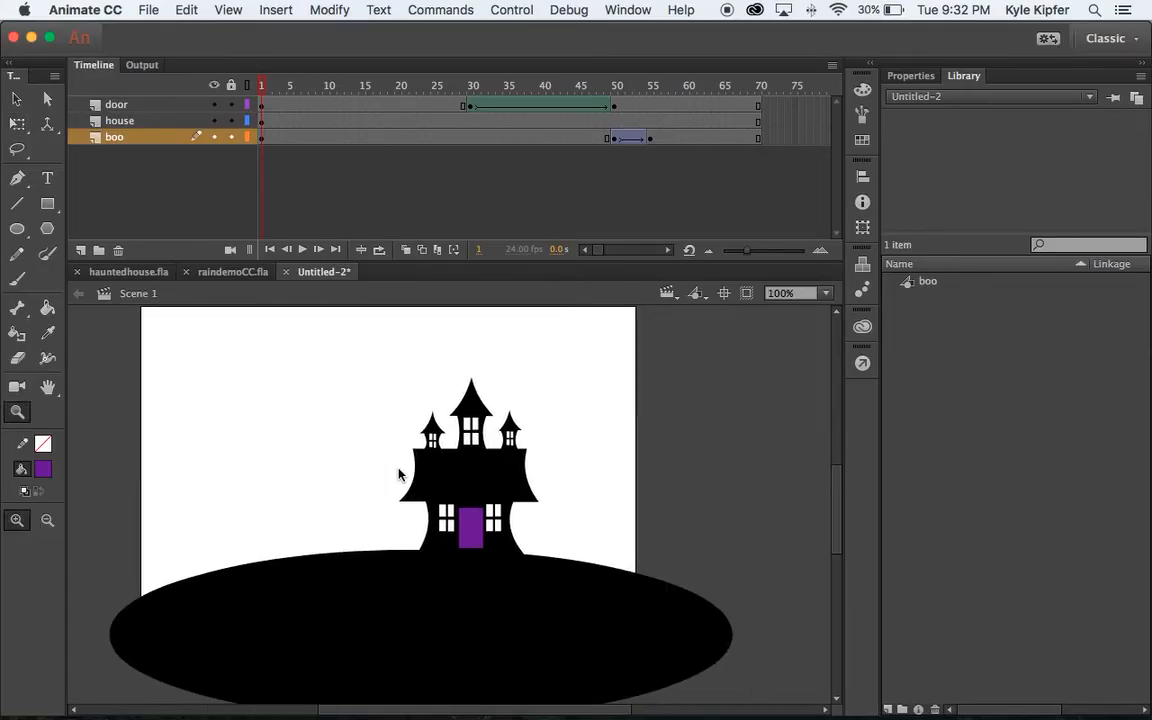
scroll(395, 476, up, 4)
scroll(398, 474, down, 3)
scroll(398, 474, down, 1)
scroll(398, 474, up, 1)
scroll(398, 474, down, 1)
scroll(420, 421, left, 5)
key(v)
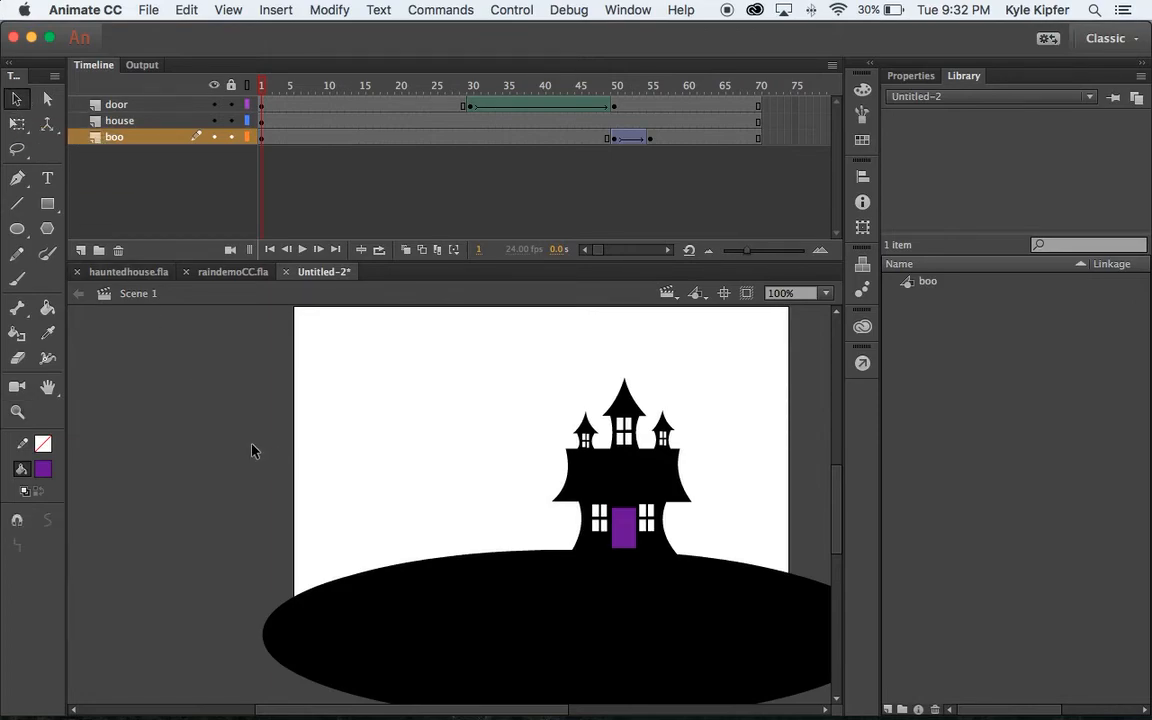
scroll(252, 450, right, 3)
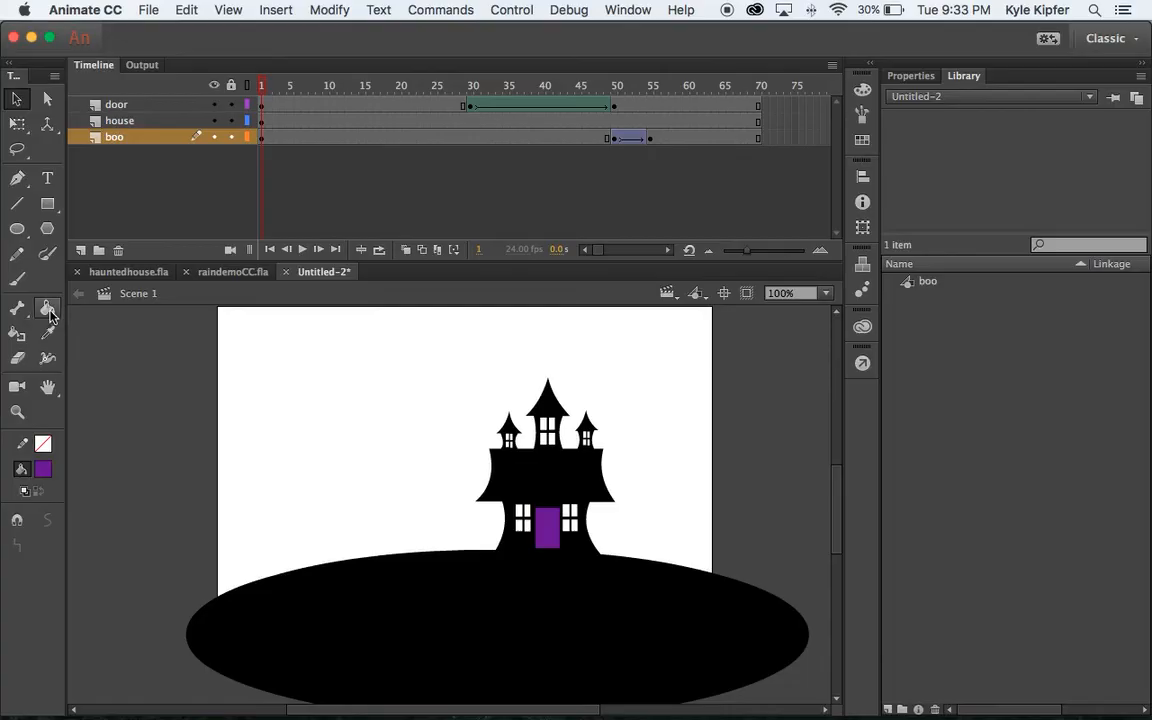
click(18, 389)
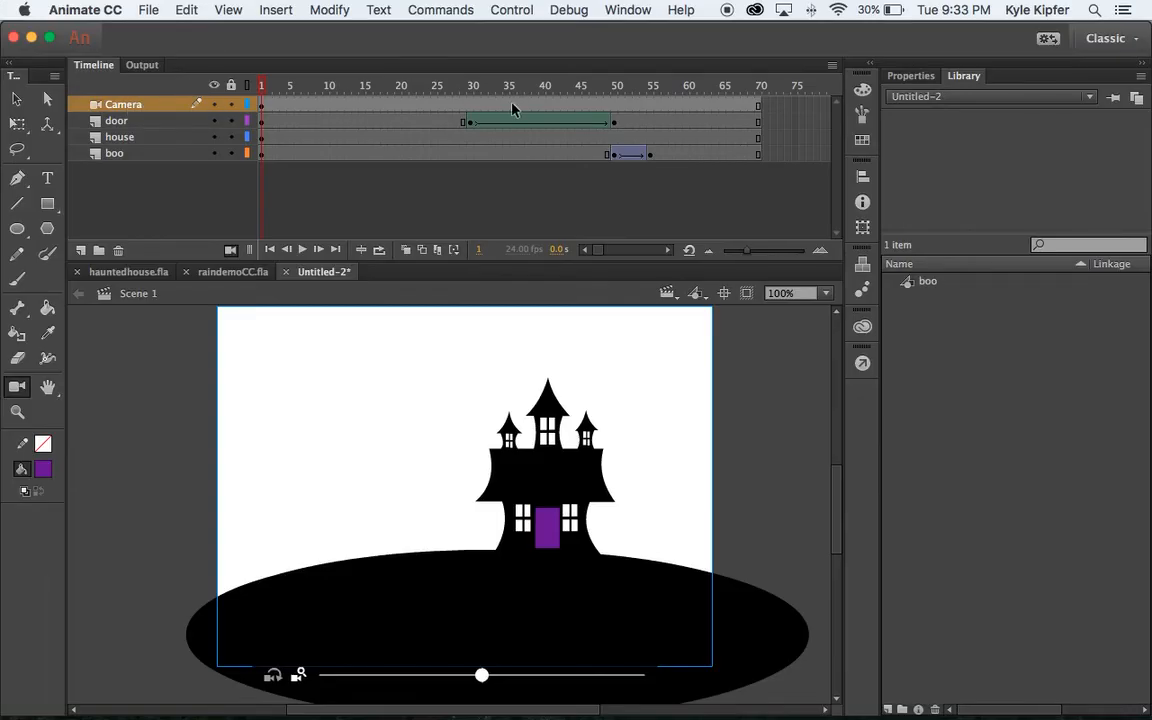
- Insert keyframes at frames 30 and 50 on the Camera layer
click(276, 87)
drag(276, 87, 470, 87)
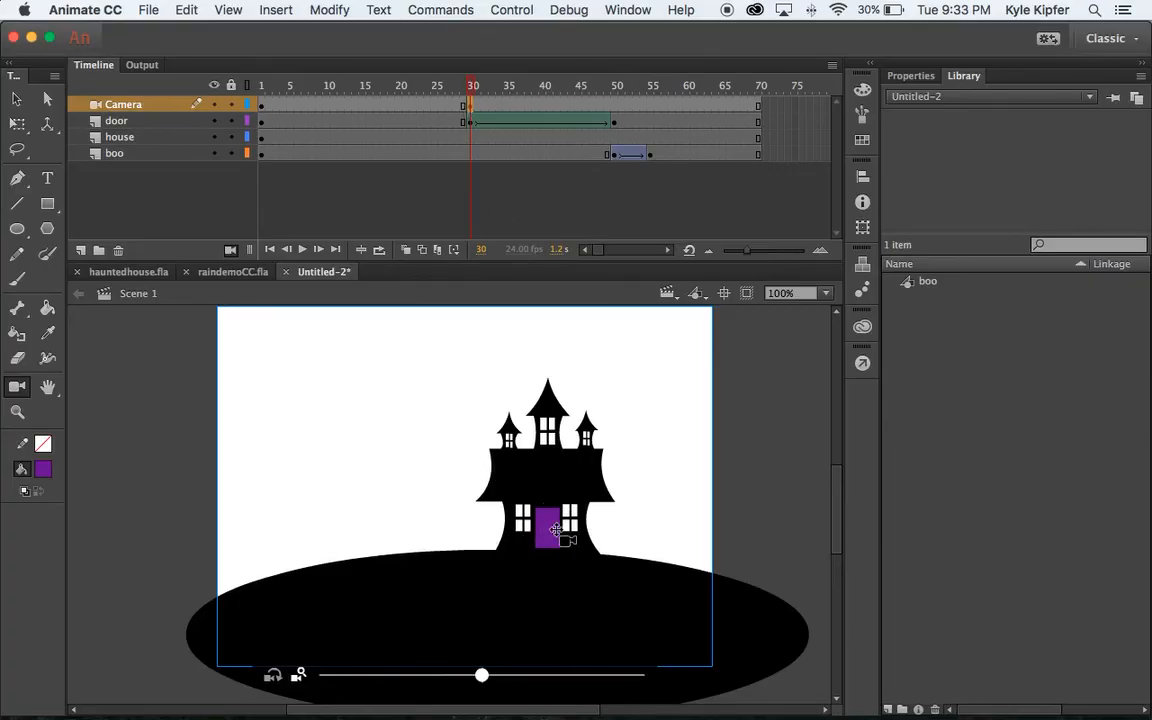
click(614, 105)
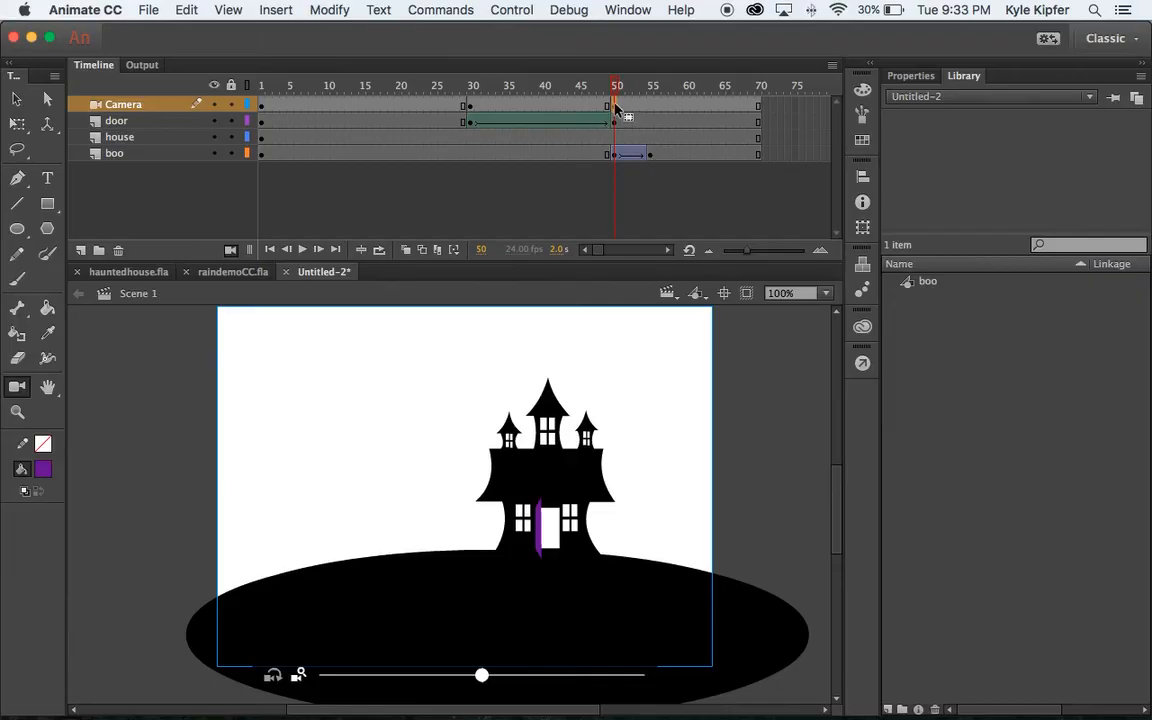
- Examine the camera and ghost keyframe timing around frames 55 and 56 in hauntedhouse.fla
click(127, 272)
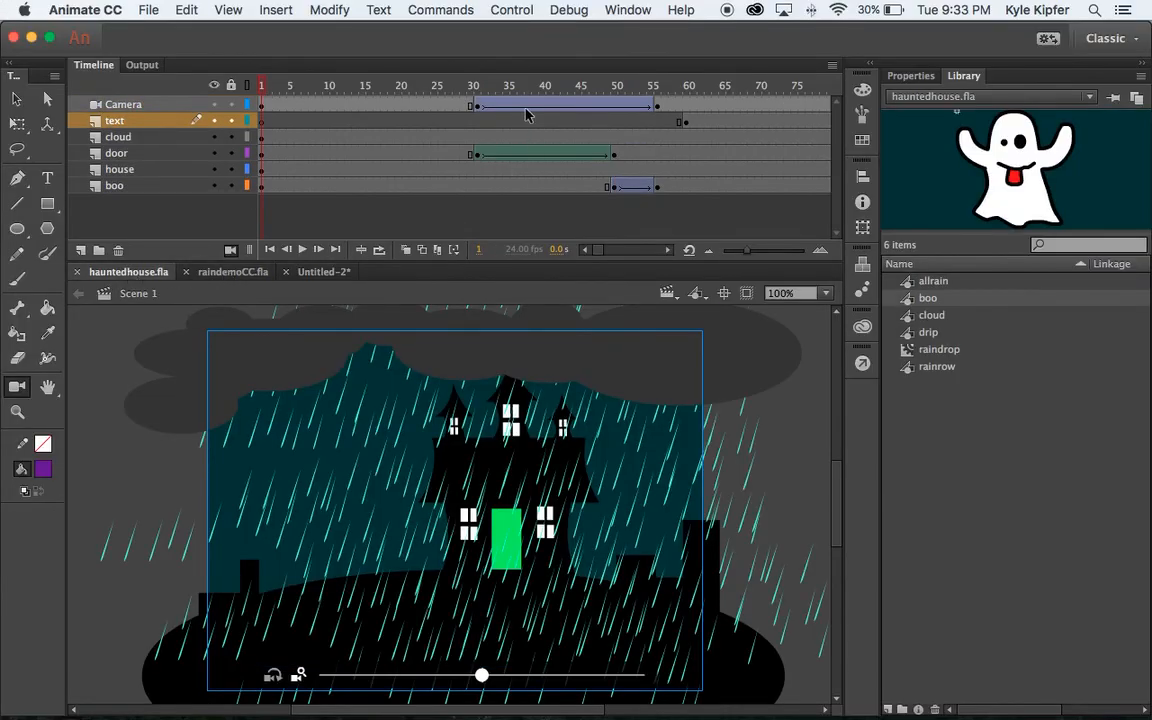
click(659, 188)
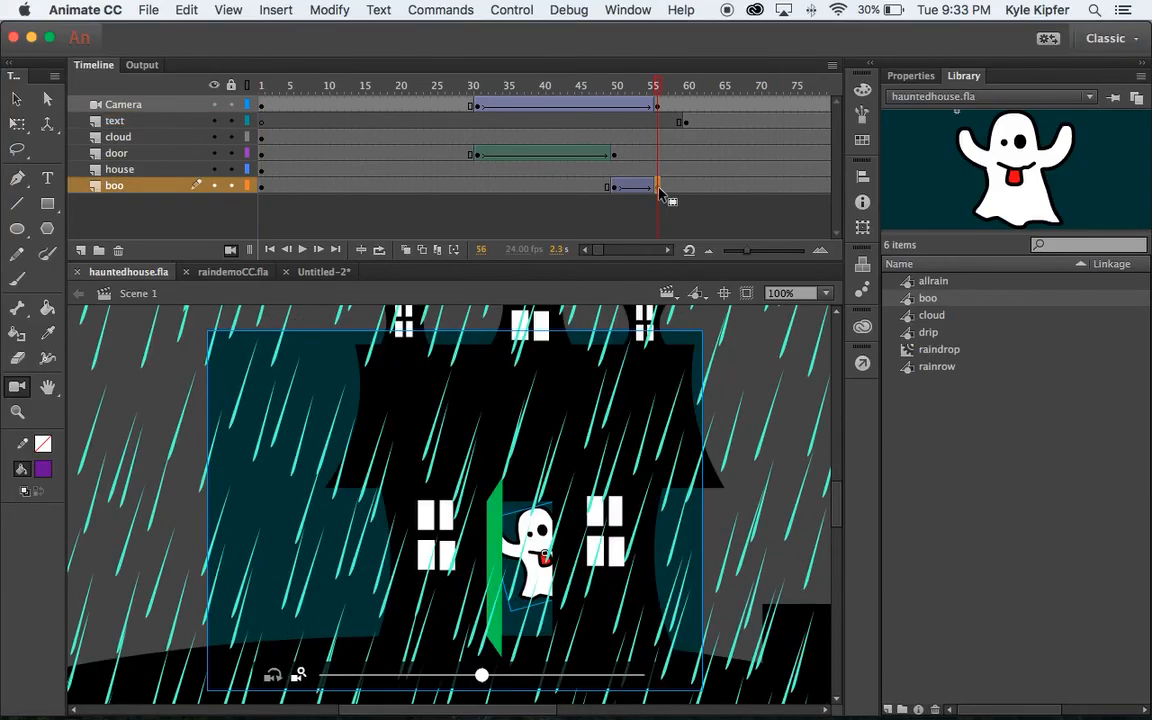
mouse_move(656, 86)
mouse_down()
mouse_move(442, 86)
mouse_move(690, 86)
mouse_move(652, 86)
mouse_up()
key(super+Tab)
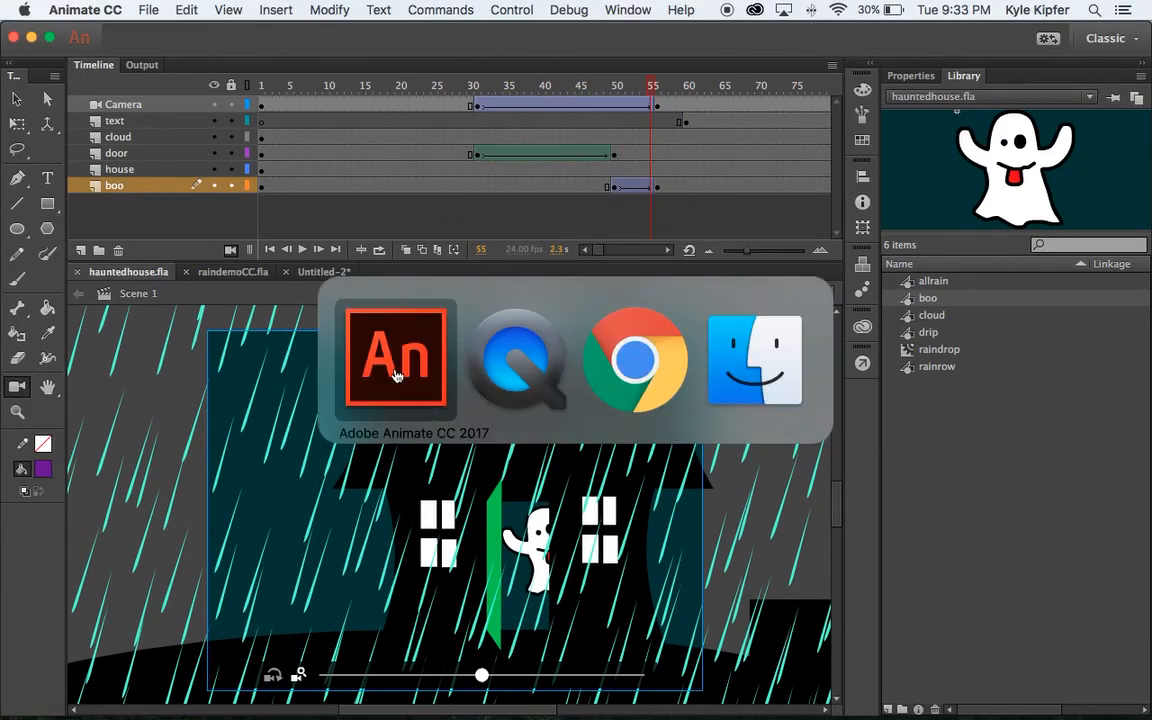
- Switch back to Untitled-2 and move the last Camera keyframe to frame 55
click(304, 274)
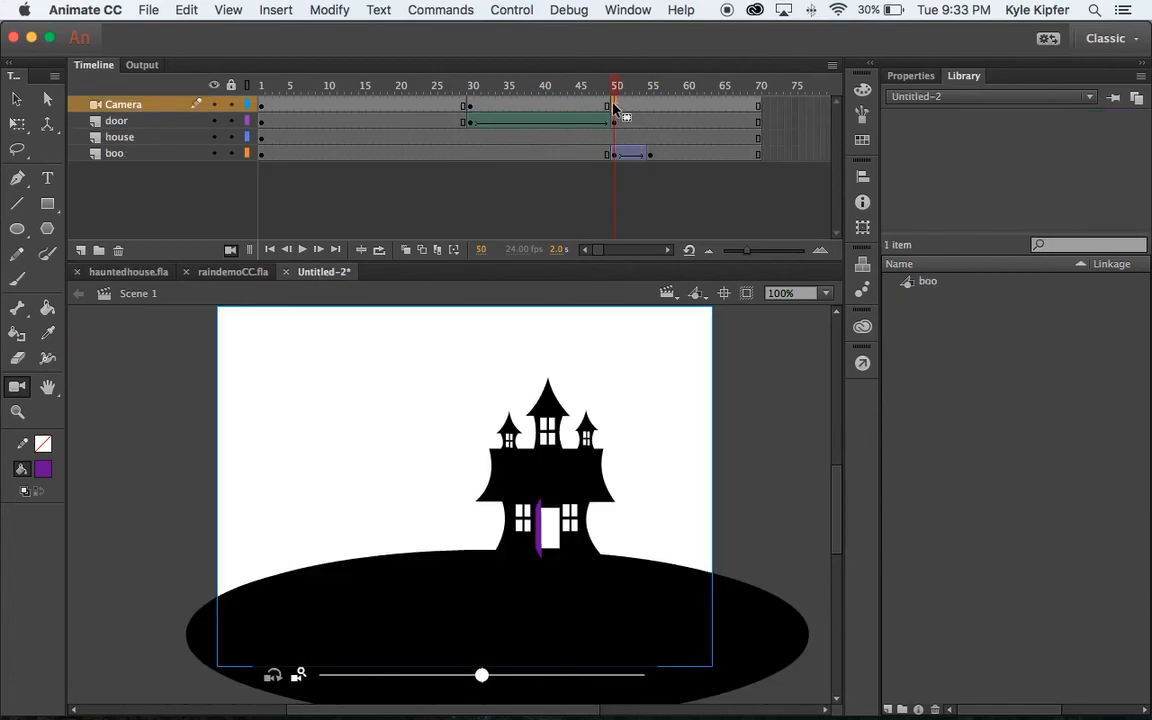
drag(615, 106, 654, 106)
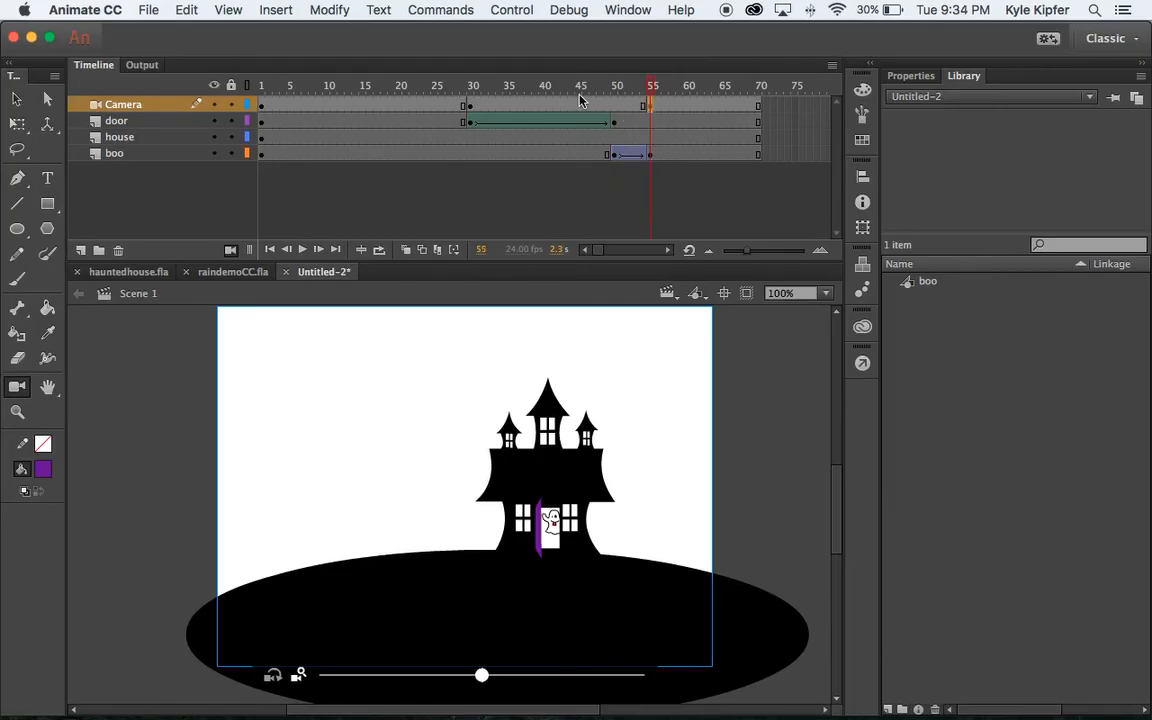
- Zoom the camera in on the haunted house at the frame 55 keyframe
click(470, 107)
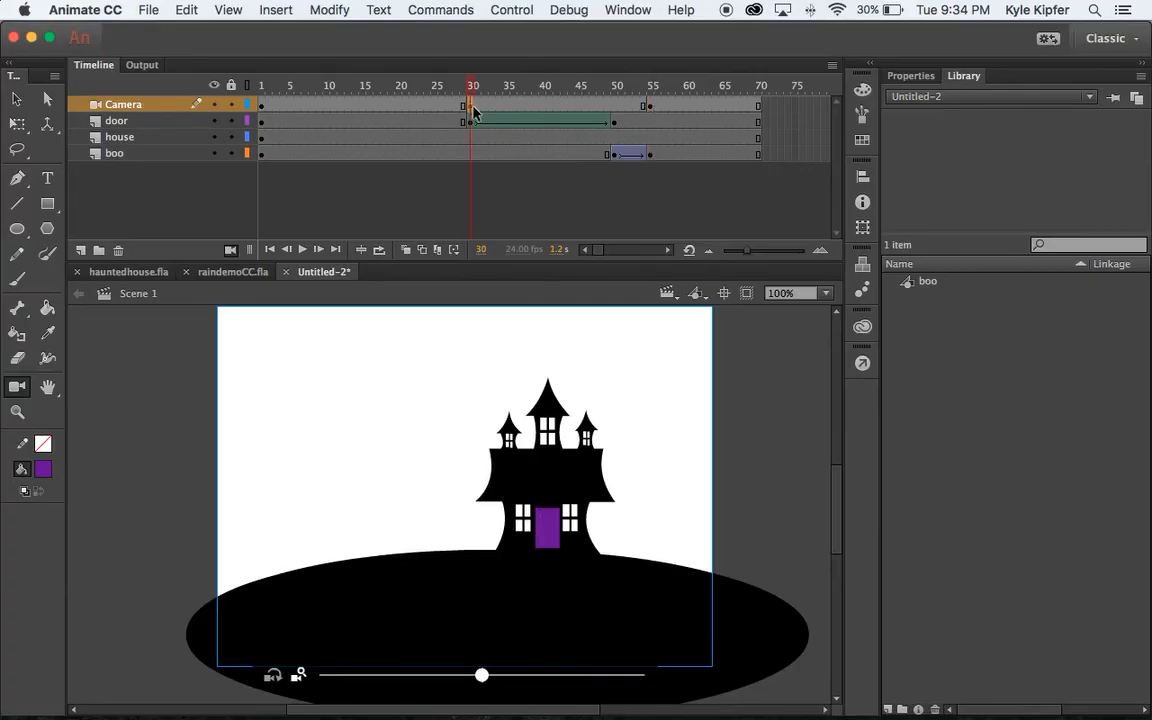
click(650, 107)
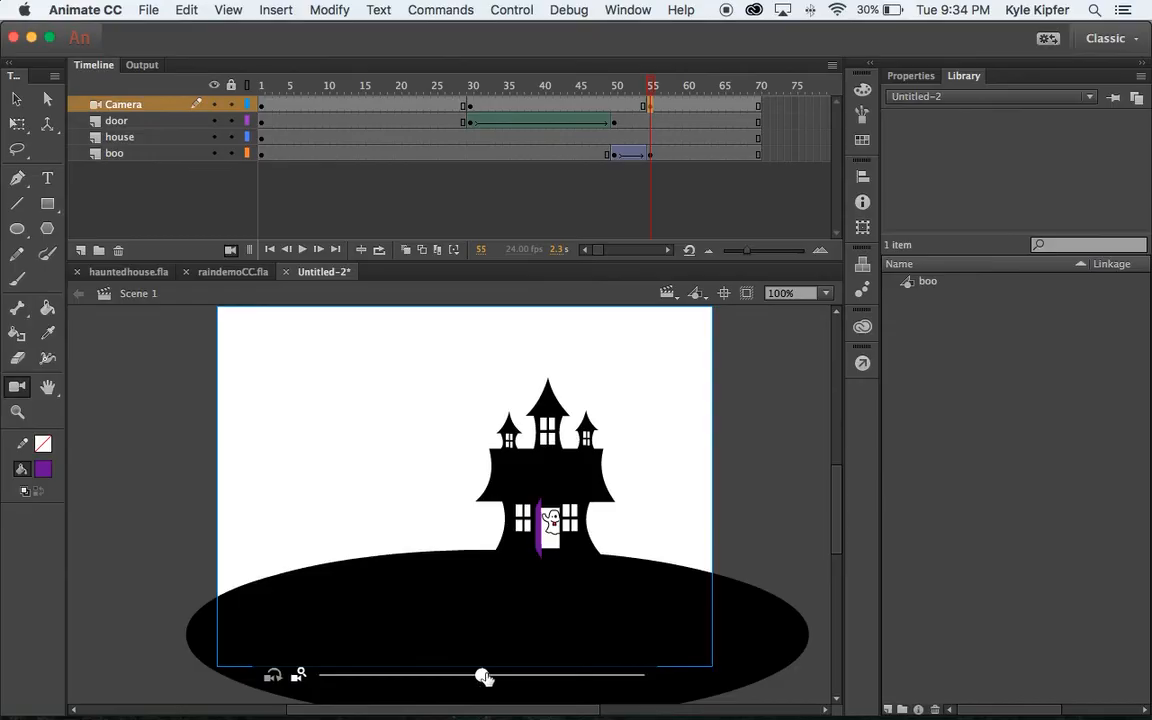
drag(483, 677, 589, 678)
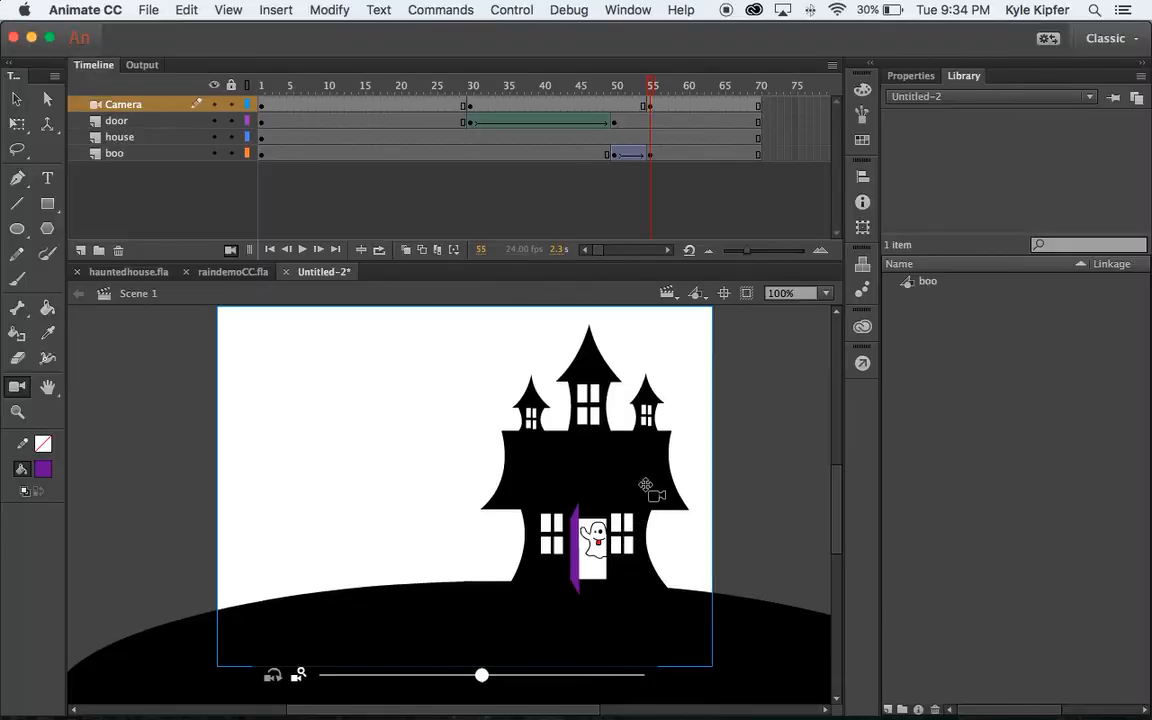
- Pan and zoom the camera closer at frame 55 until the open doorway with the ghost is large and near the stage centre
drag(638, 475, 694, 481)
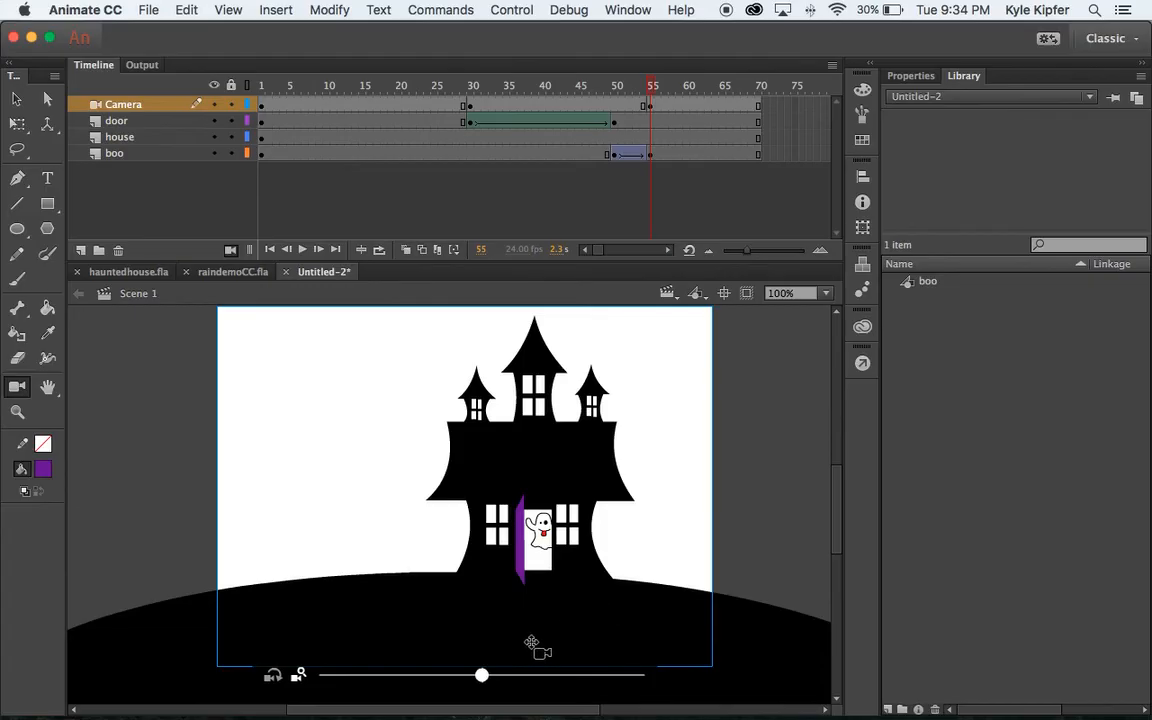
drag(483, 678, 548, 681)
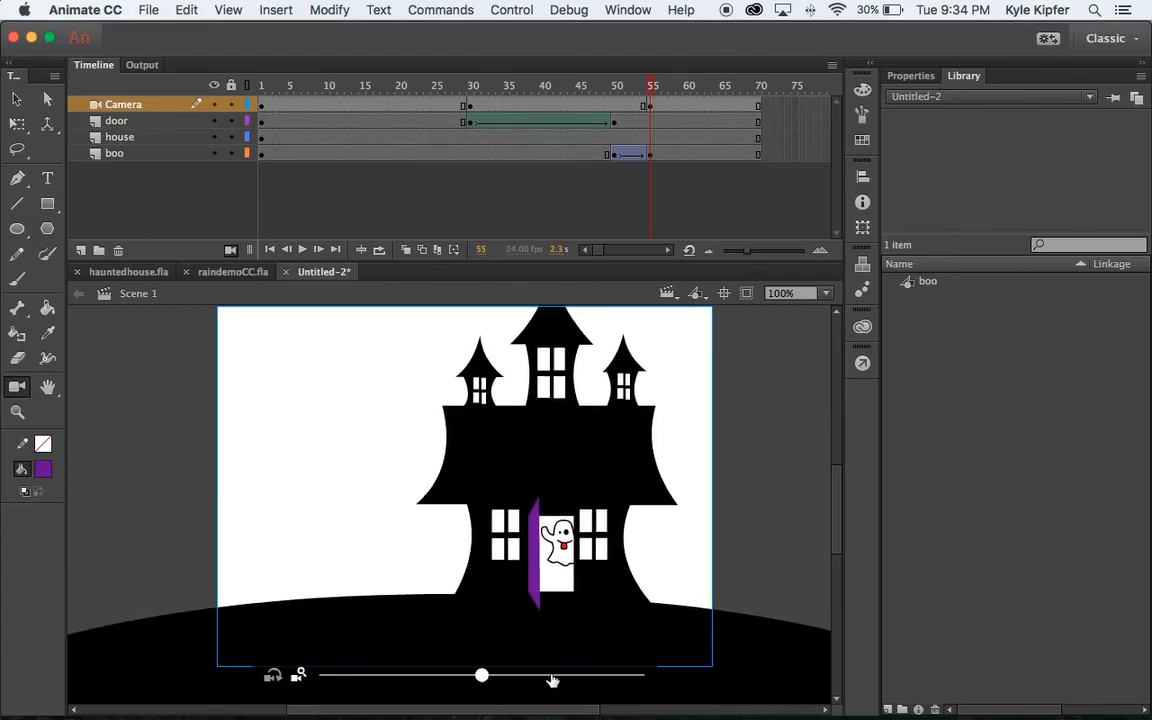
drag(612, 571, 644, 595)
drag(485, 676, 590, 675)
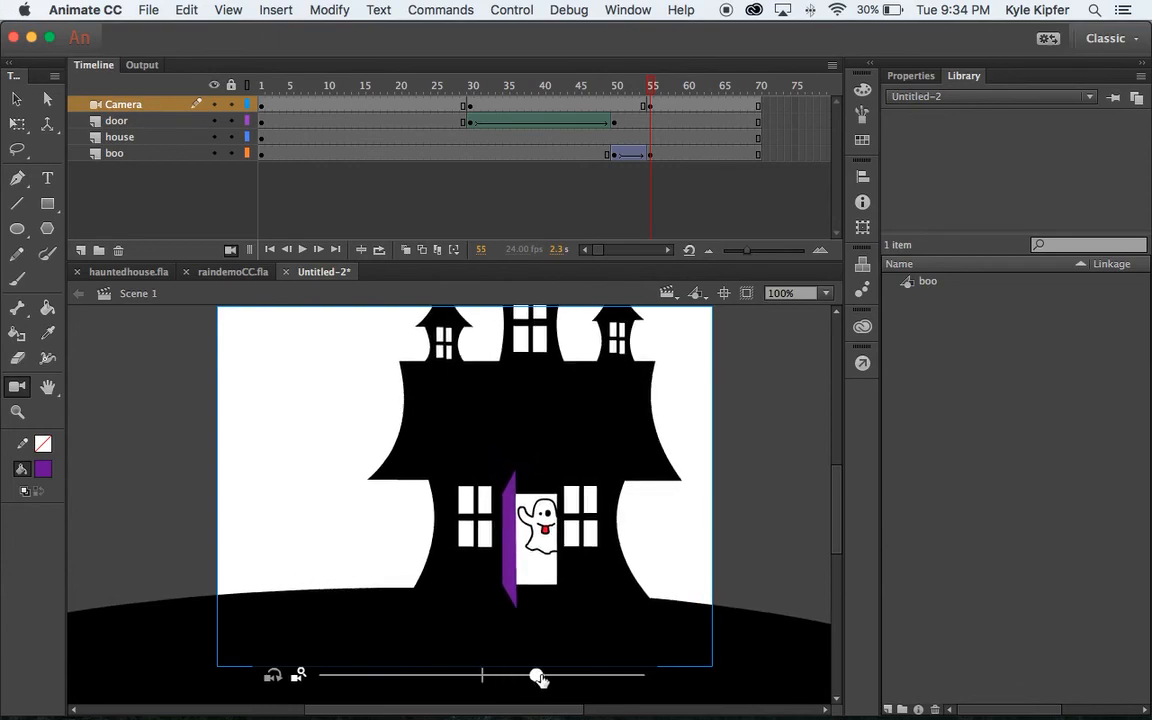
mouse_move(643, 630)
mouse_down()
mouse_move(627, 609)
mouse_move(668, 650)
mouse_move(661, 671)
mouse_move(686, 697)
mouse_move(671, 663)
mouse_move(643, 651)
mouse_up()
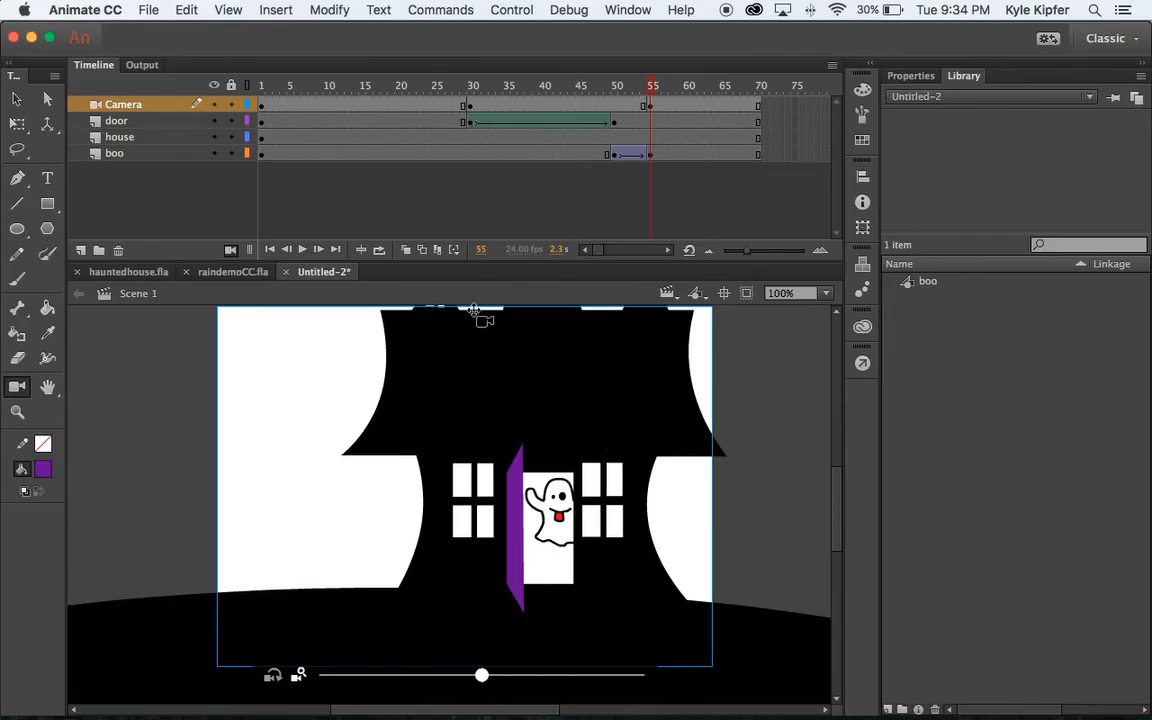
- Create a classic tween on the Camera layer between the frame 30 and frame 55 keyframes
click(473, 107)
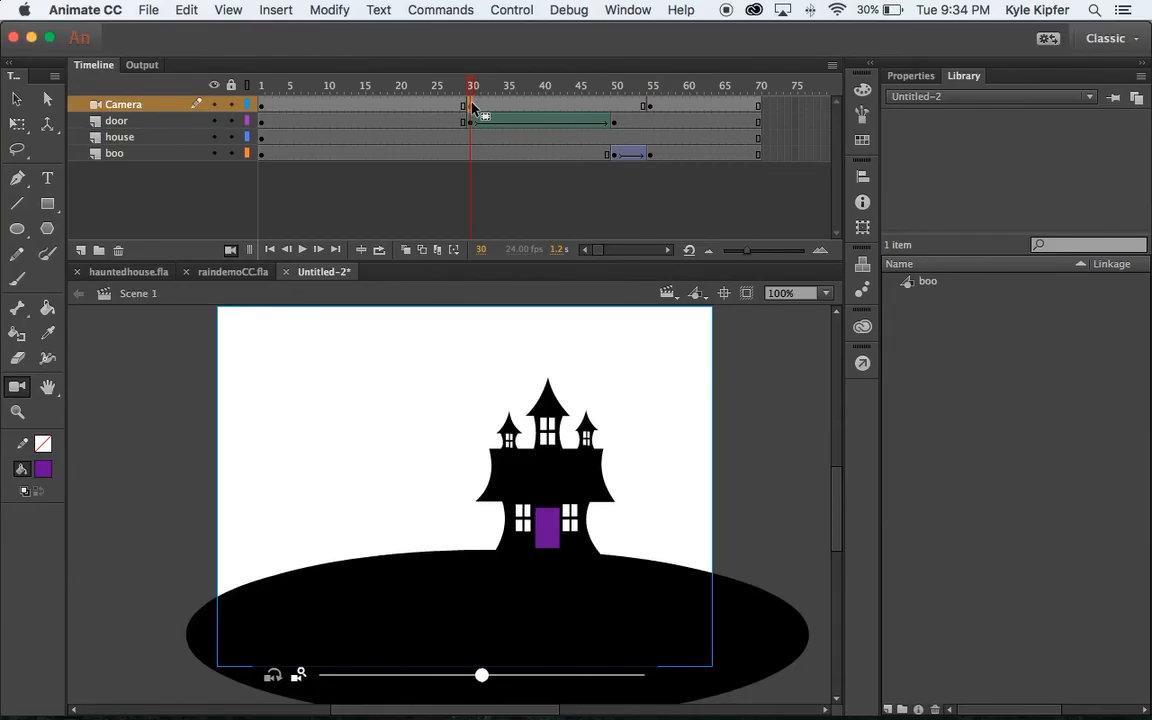
mouse_move(473, 90)
mouse_down()
mouse_move(685, 95)
mouse_move(491, 92)
mouse_up()
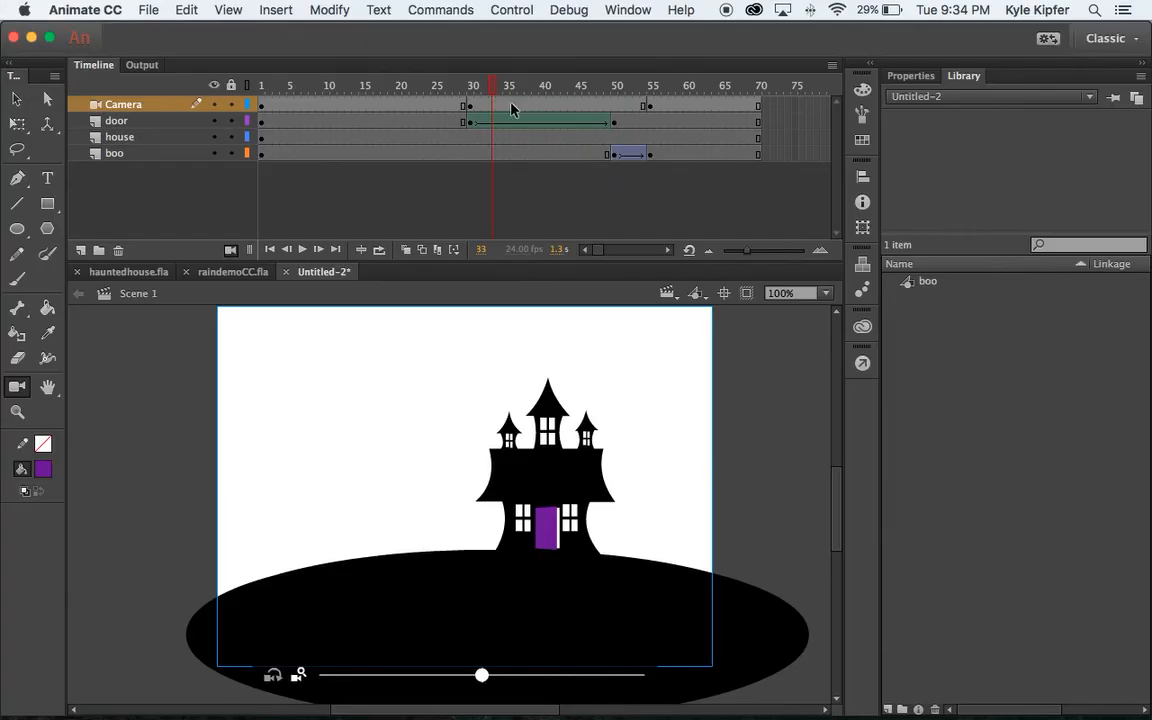
right_click(512, 109)
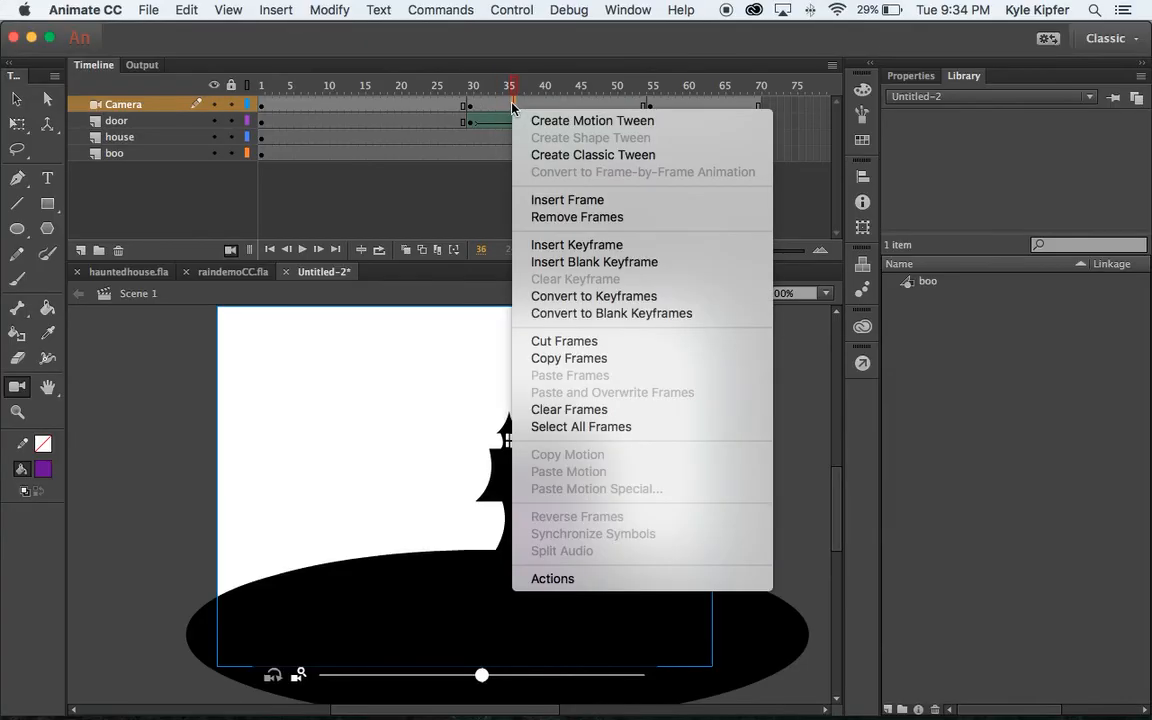
click(607, 159)
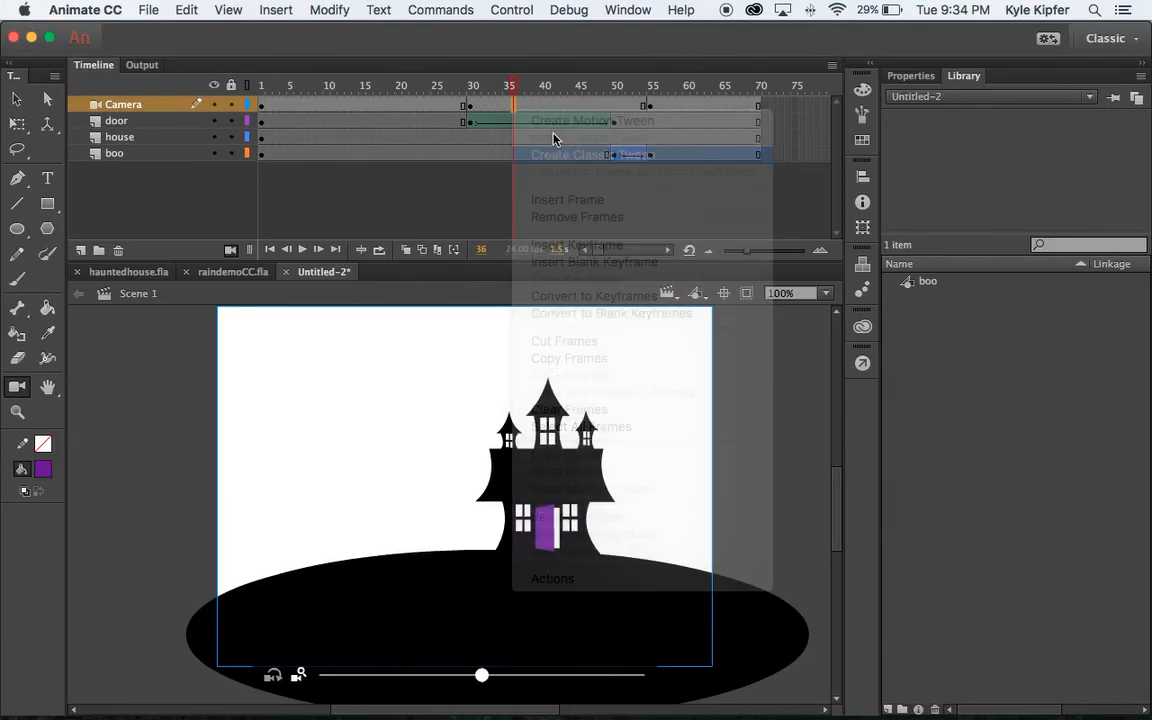
- Return to frame 1, test the movie to review the camera zoom, and close the preview
drag(512, 86, 242, 85)
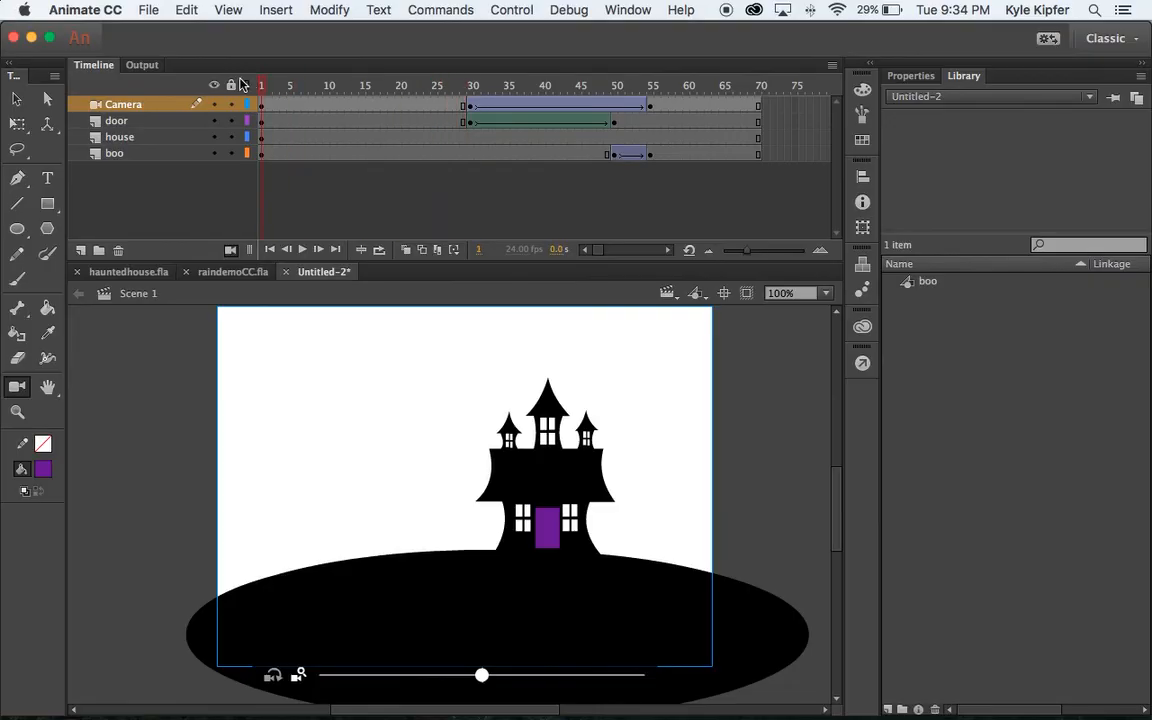
key(super+Return)
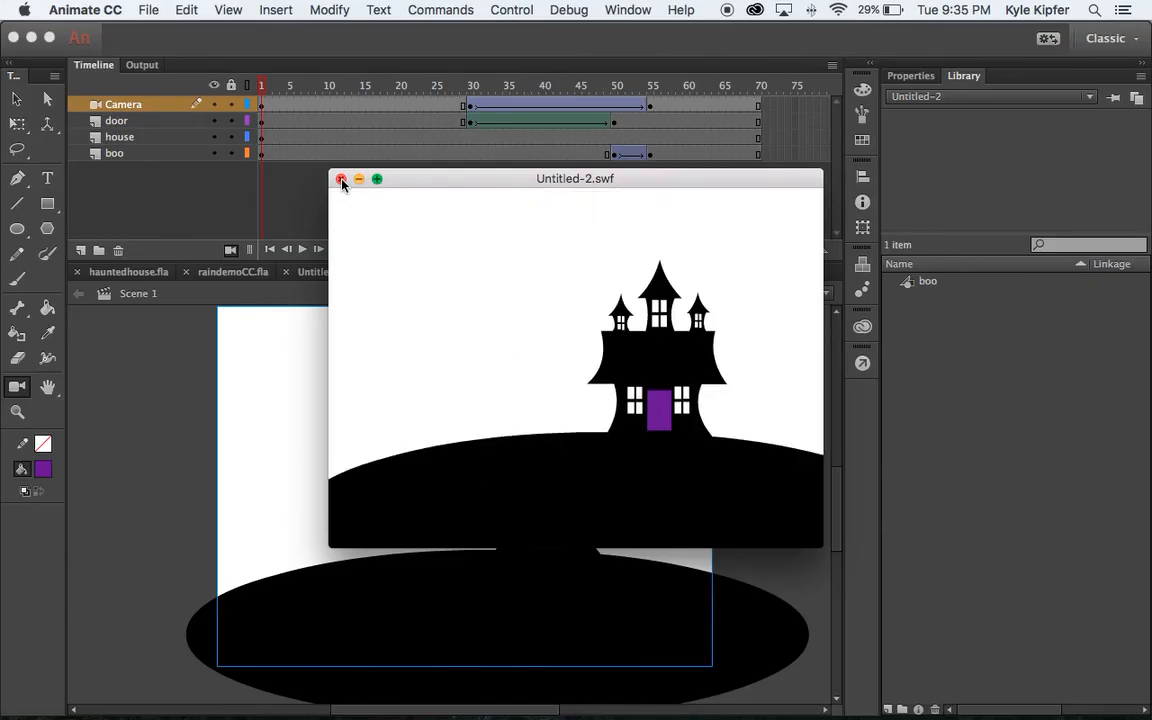
click(340, 179)
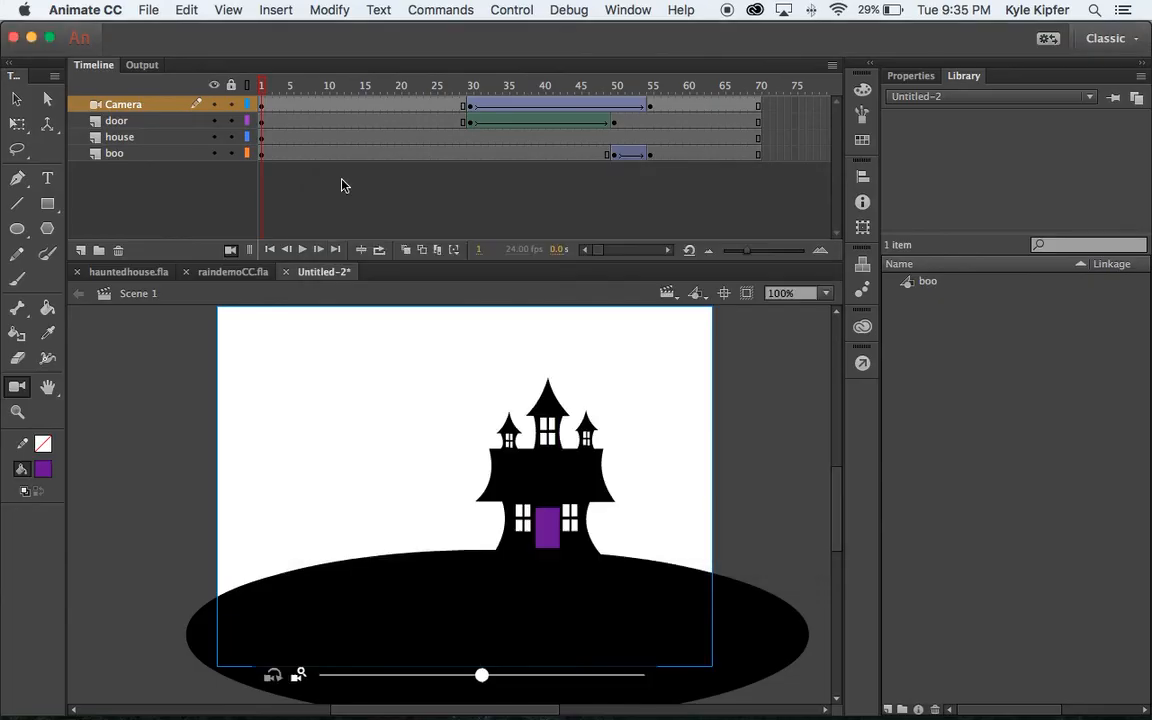
- Insert a keyframe at frame 56 on the door layer
click(129, 119)
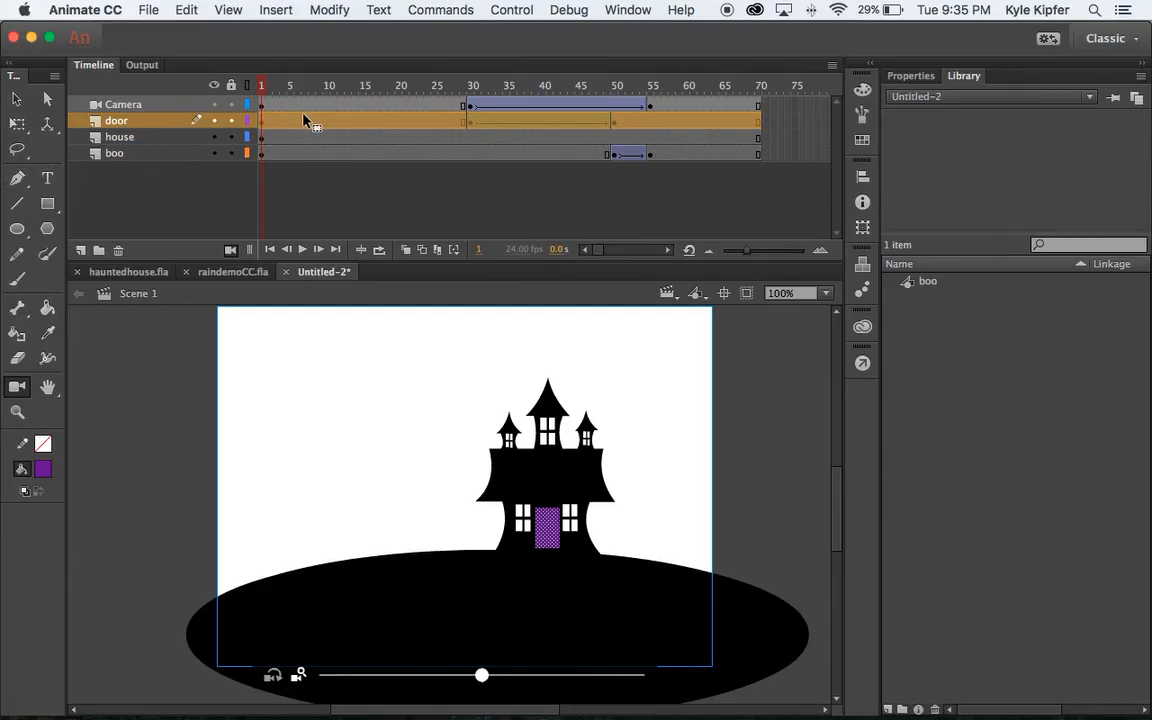
click(660, 123)
click(659, 121)
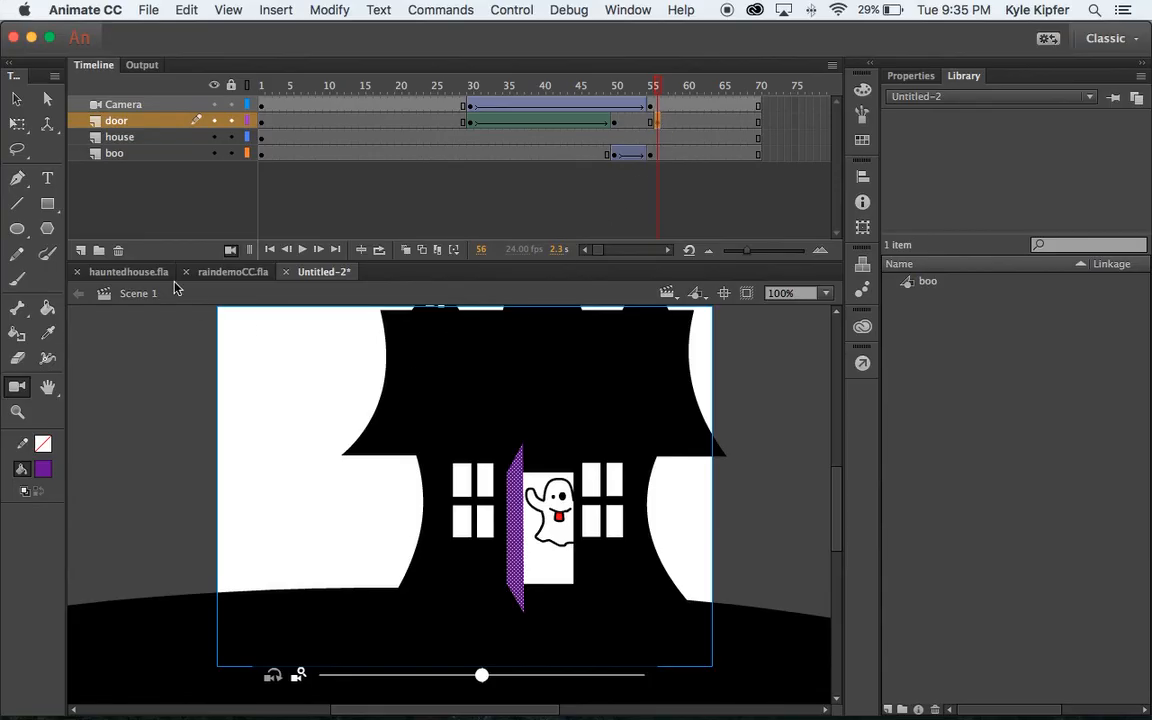
- Add a "Happy Halloween!" text block over the house's upper wall, widened so the text fits on two lines
click(52, 178)
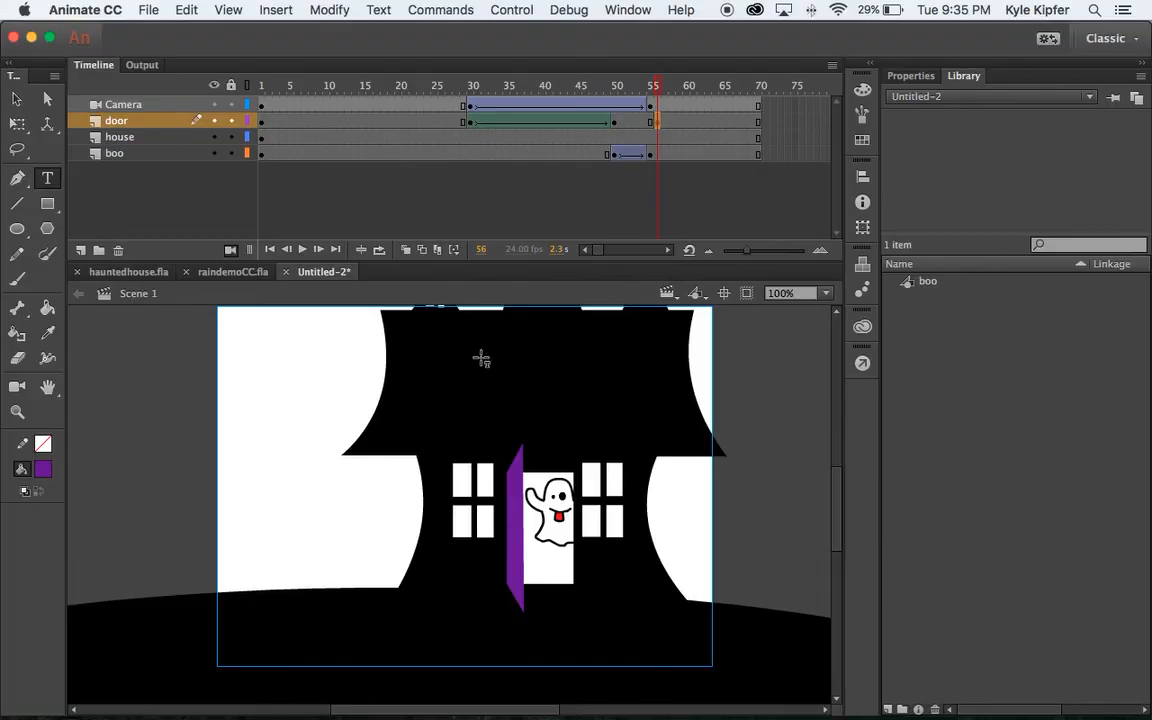
drag(410, 337, 676, 453)
text(H)
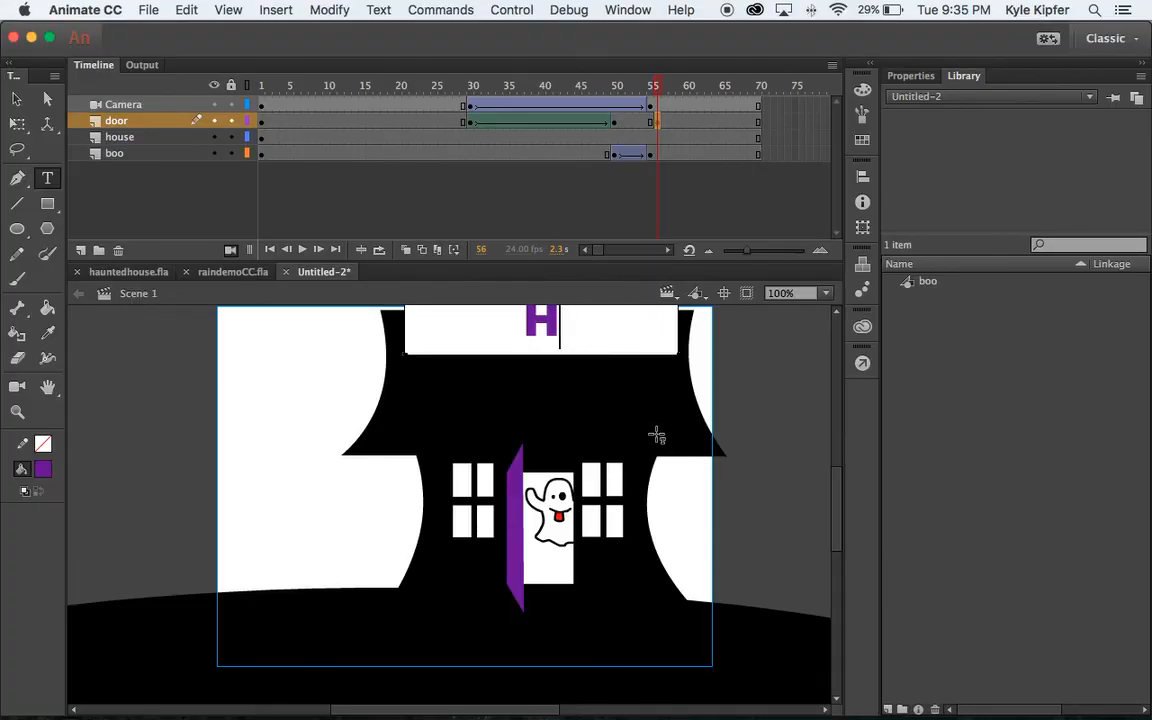
text(appy)
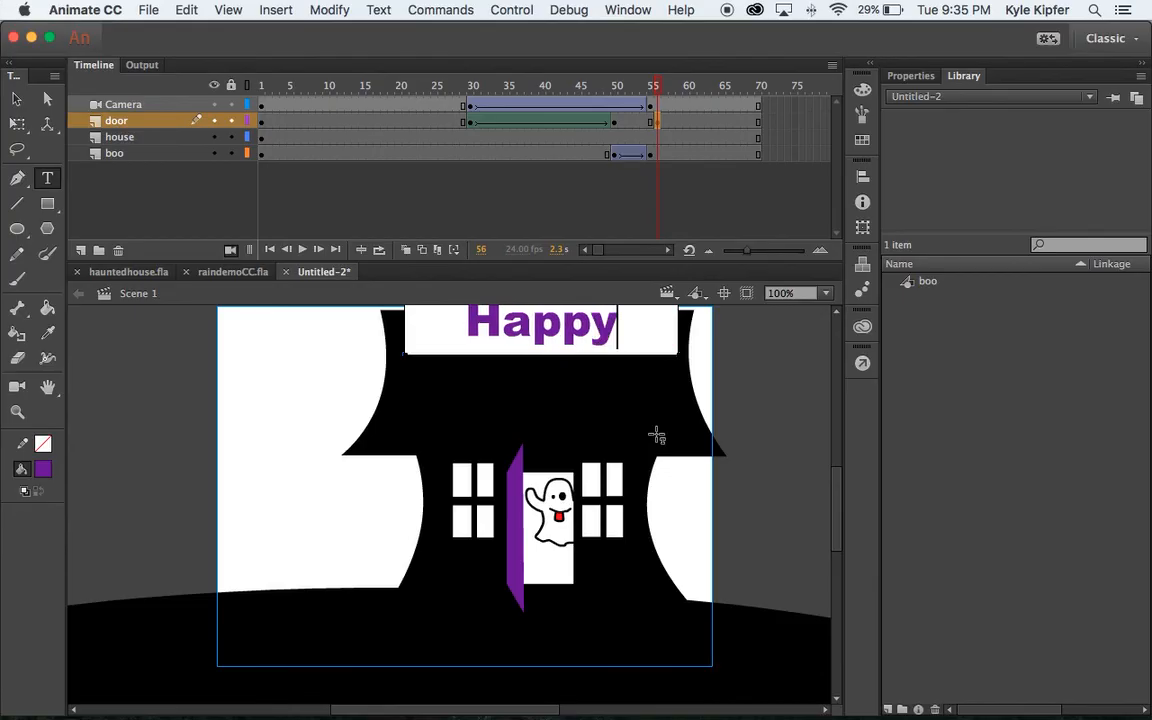
text( Hallo)
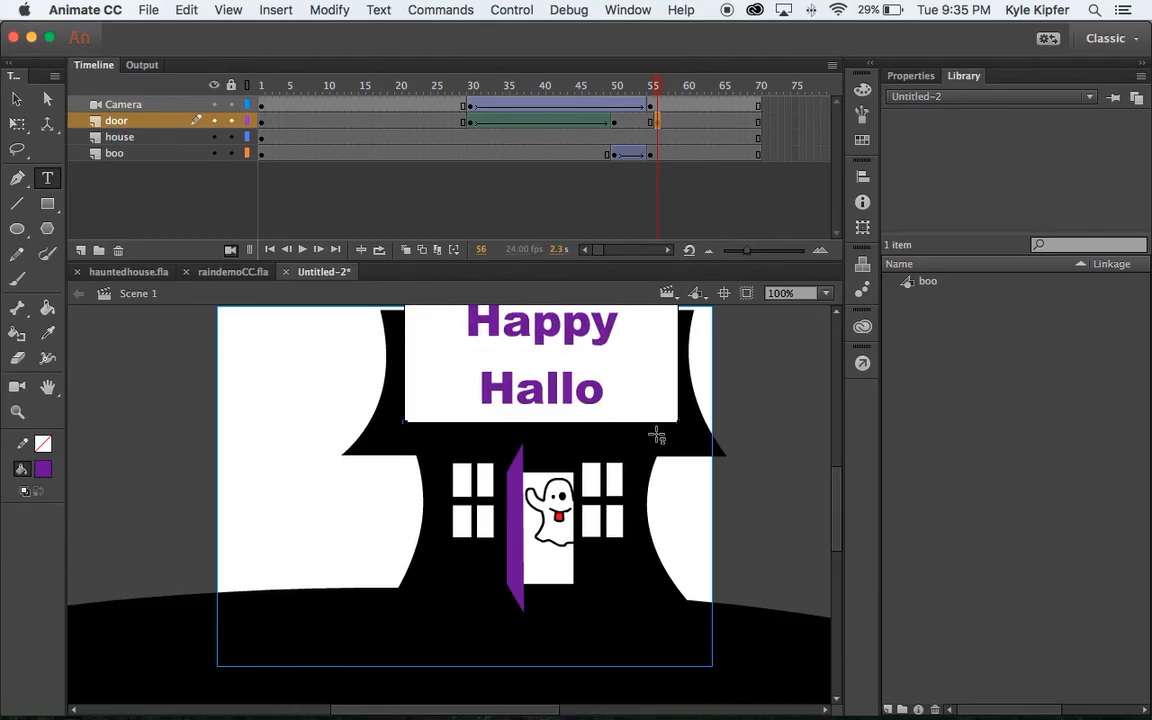
text(ween!)
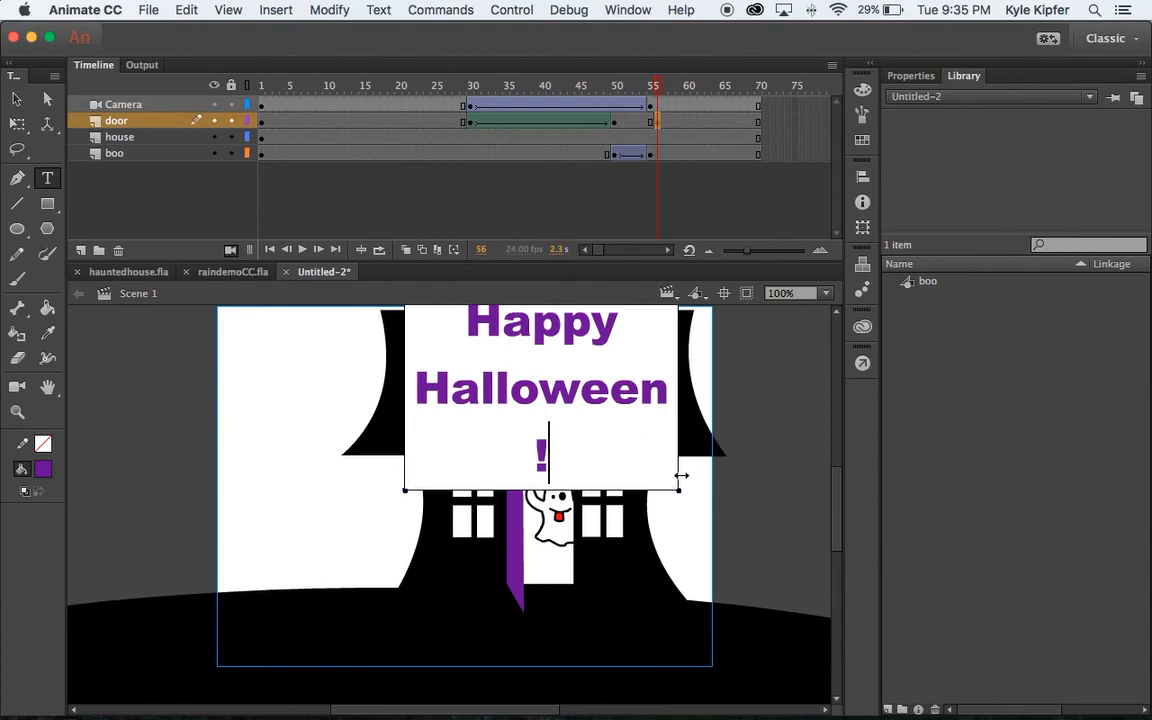
drag(680, 476, 690, 476)
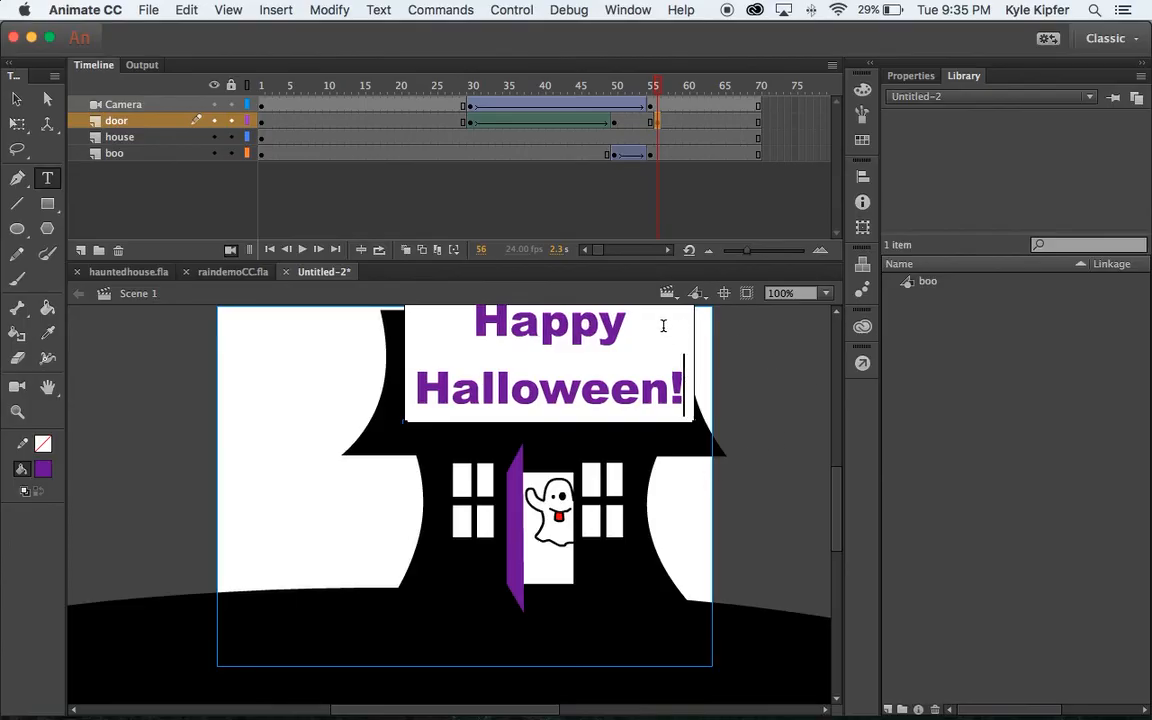
- Move the Happy Halloween text down so both lines sit on the black wall above the door
click(16, 98)
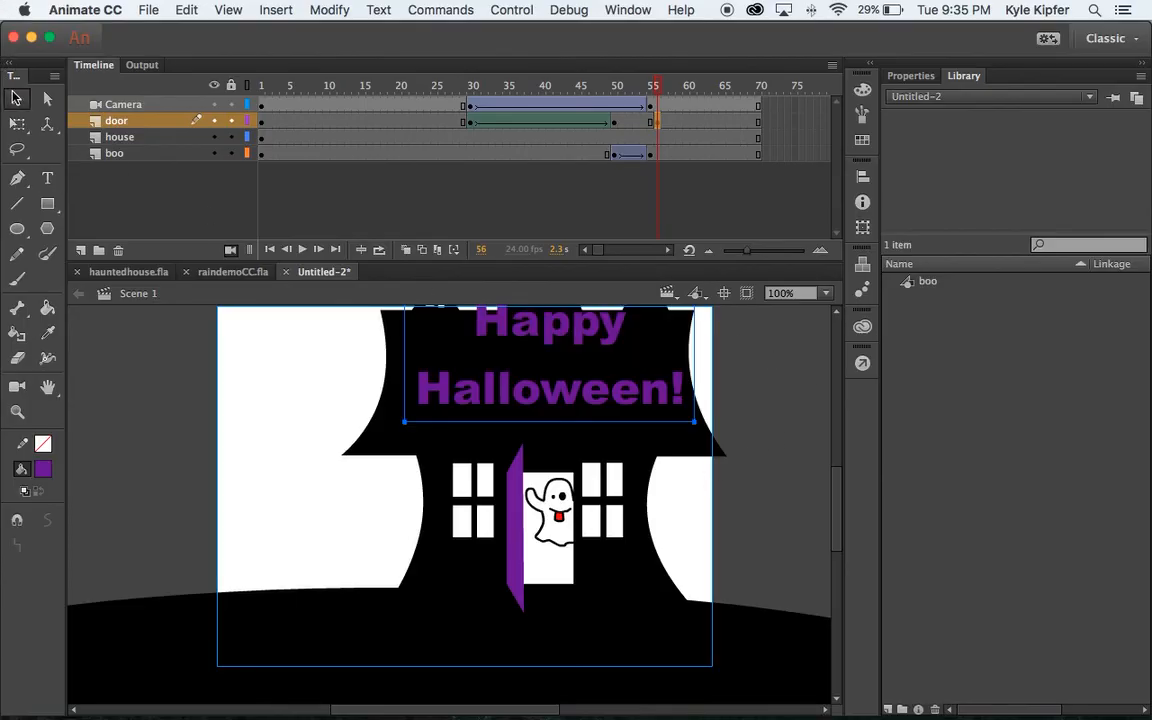
drag(553, 340, 546, 363)
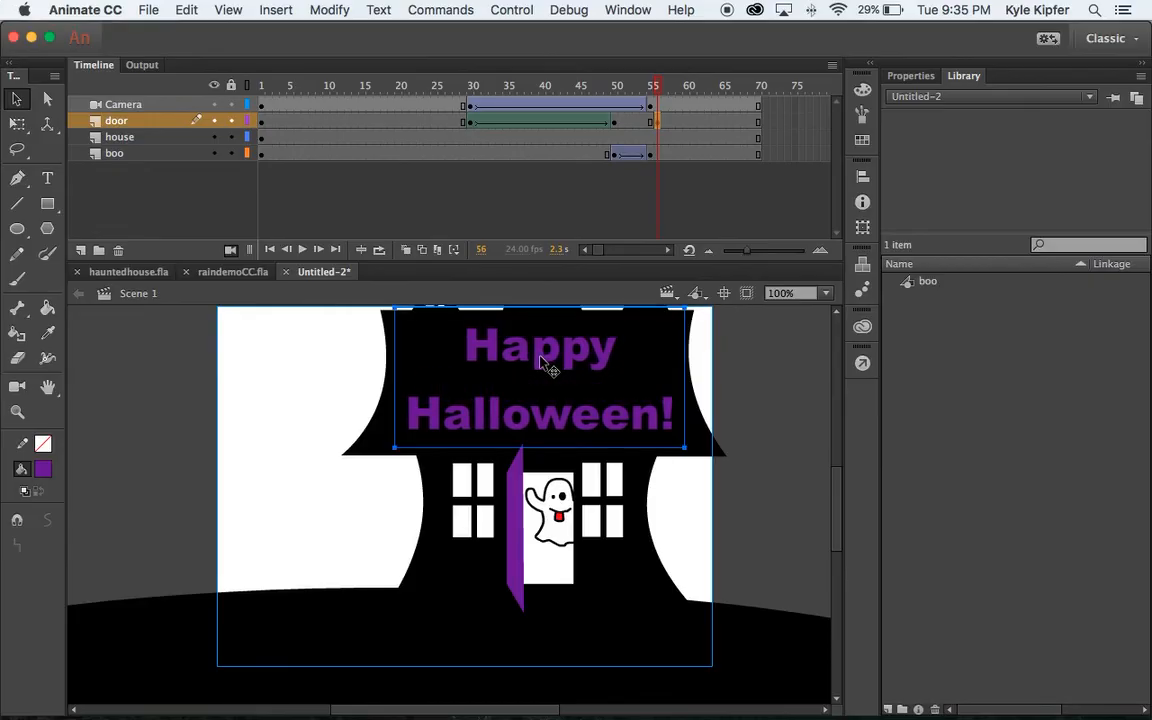
click(772, 362)
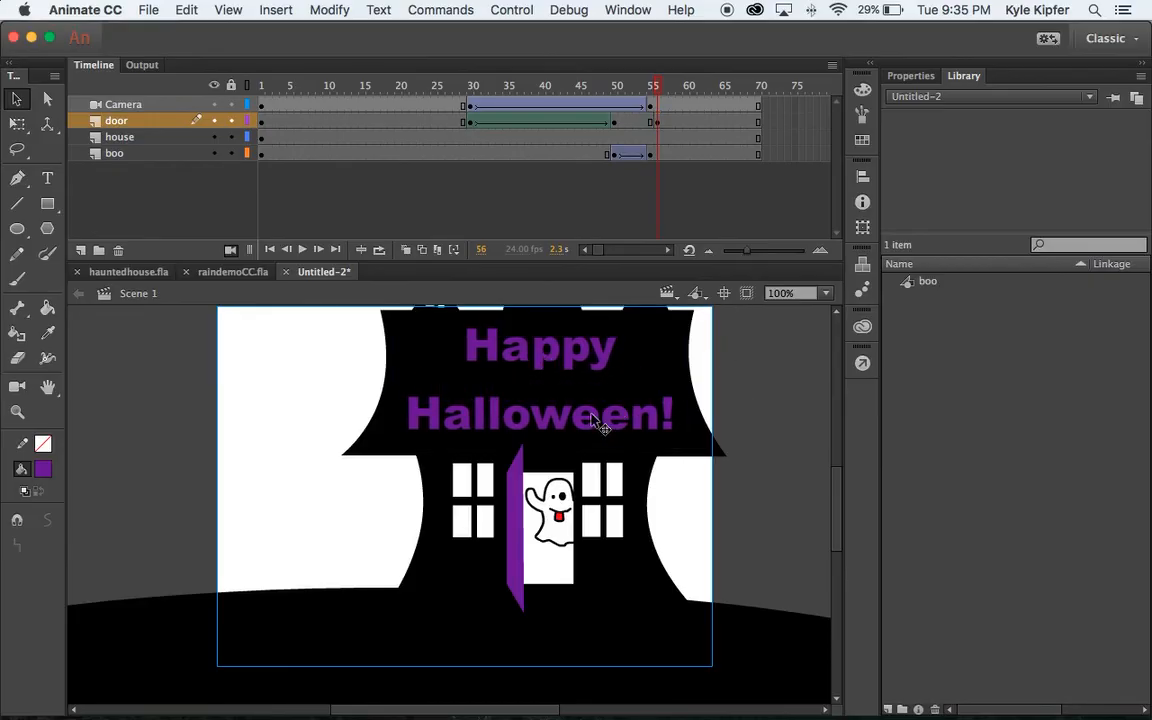
- Change the Happy Halloween text colour to orange #FF6600
click(592, 418)
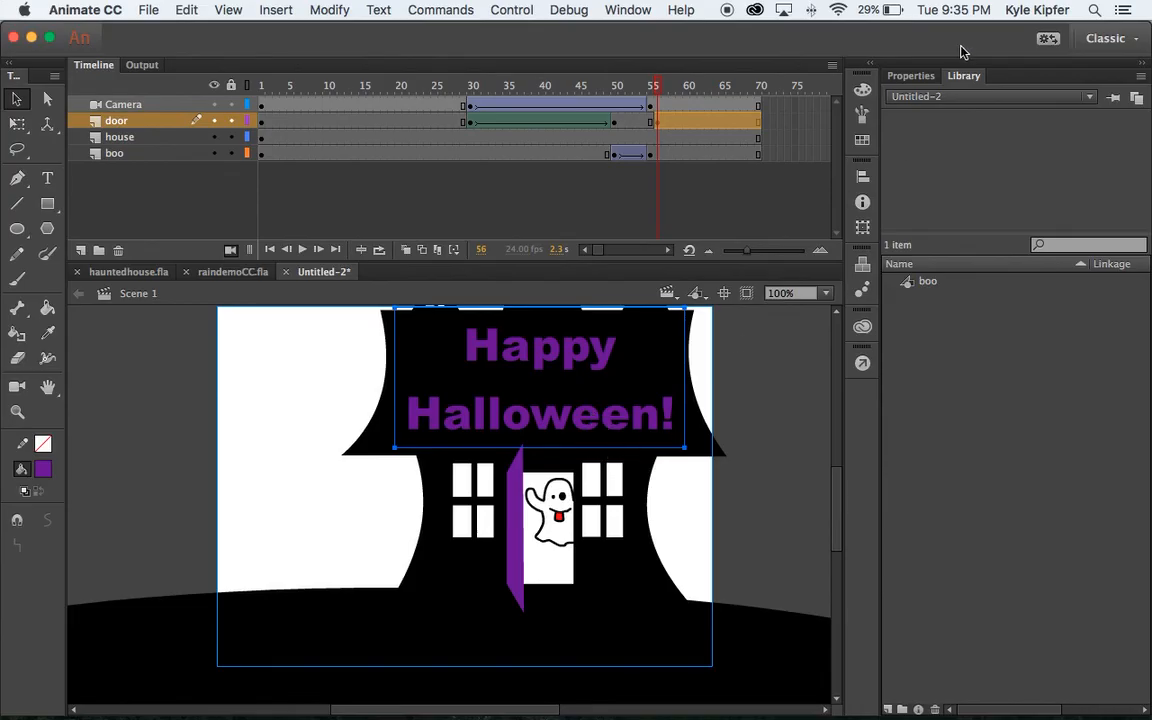
click(920, 80)
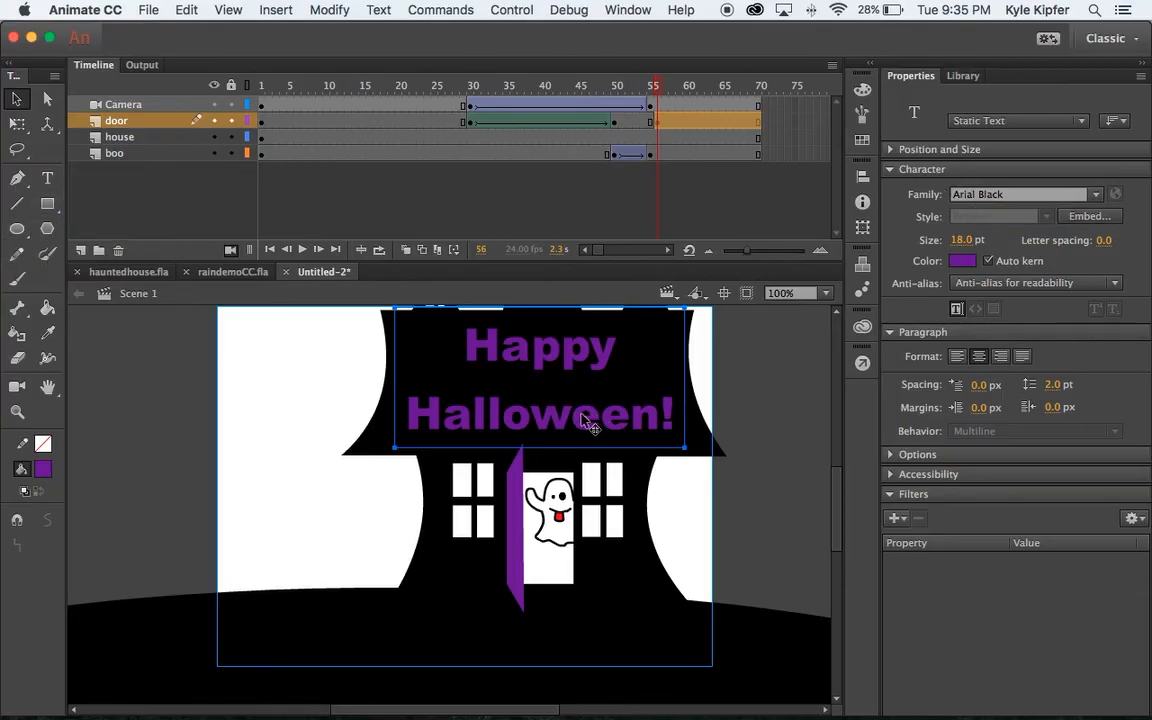
click(962, 260)
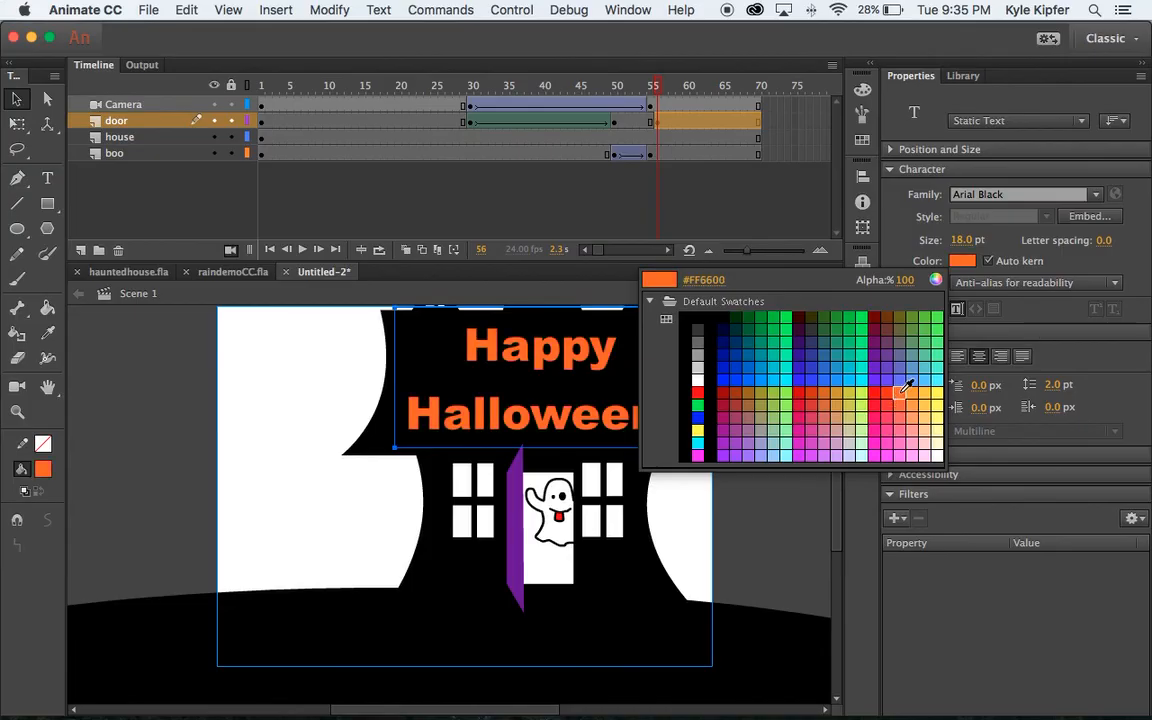
click(900, 391)
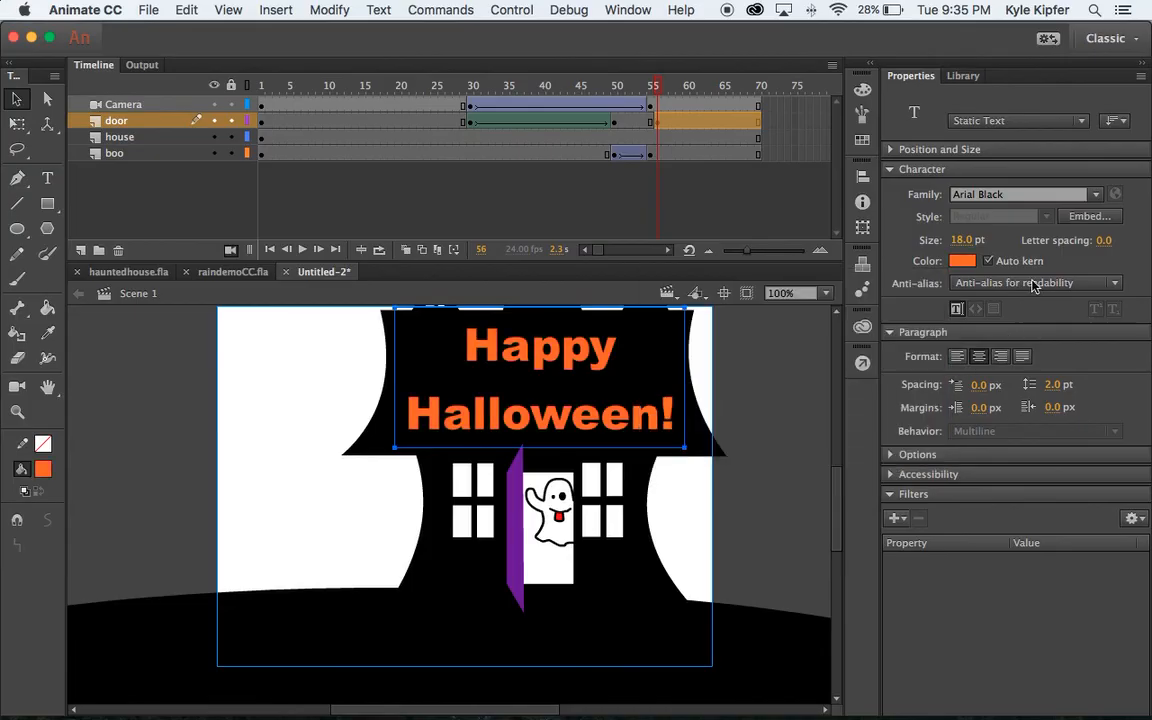
- Set the Happy Halloween text's font family to Desdemona
click(1096, 195)
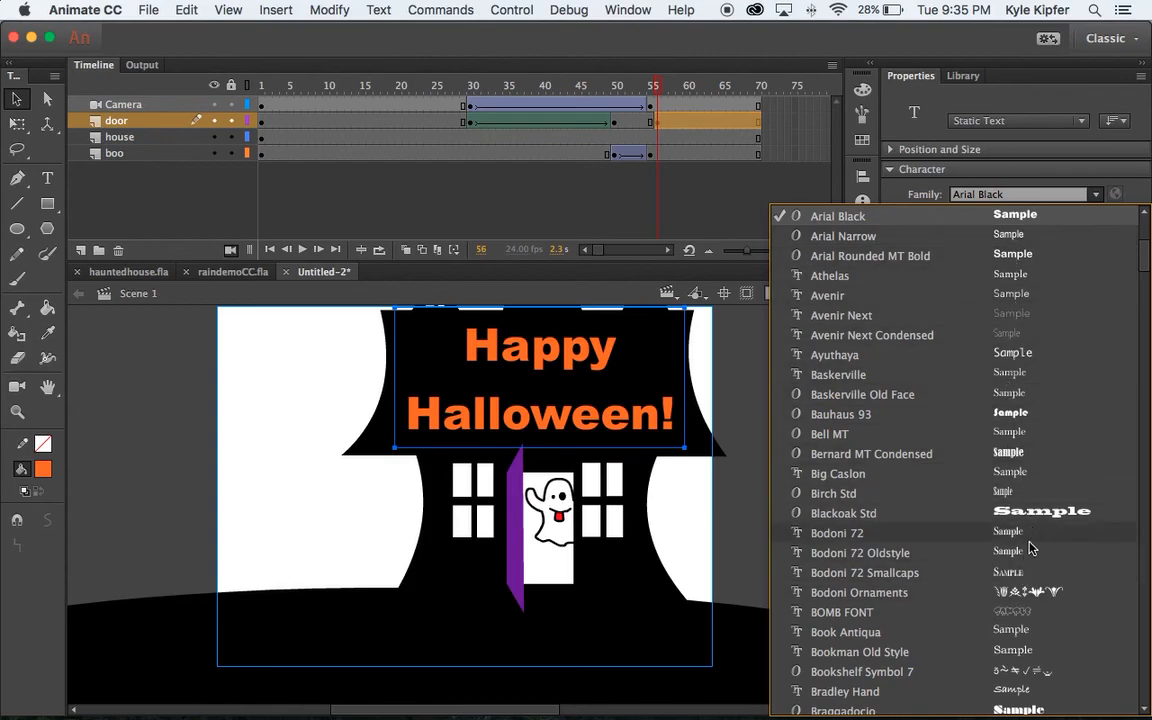
scroll(1040, 430, down, 10)
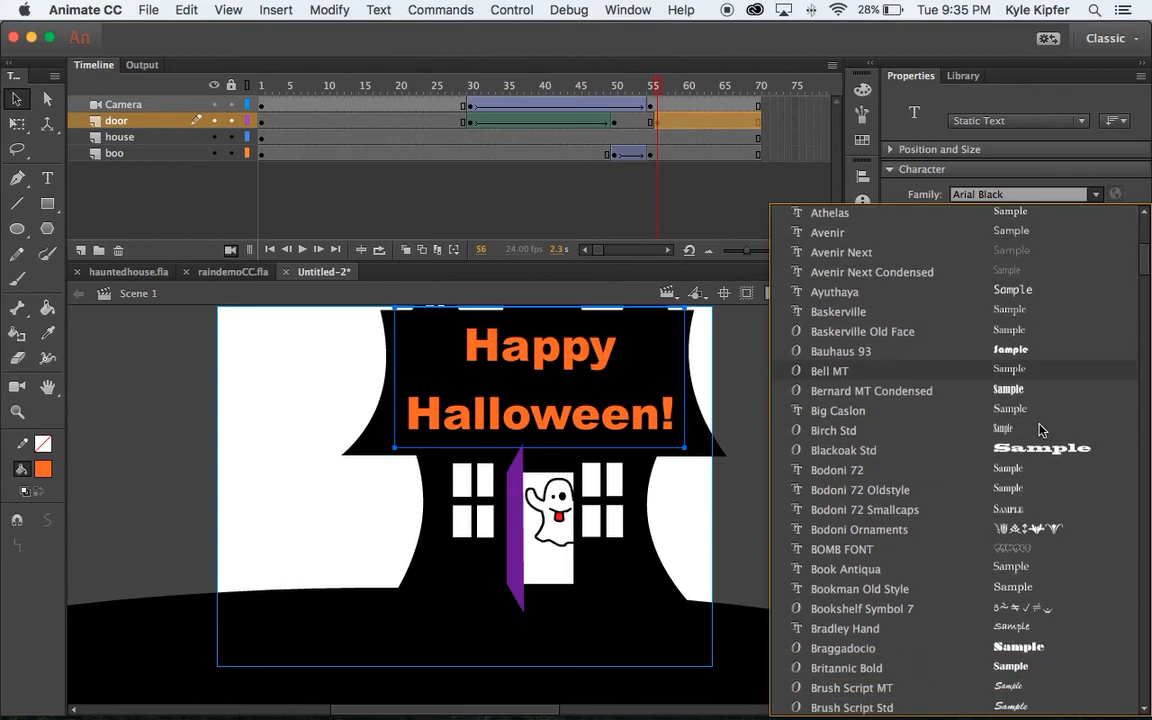
scroll(1040, 430, down, 4)
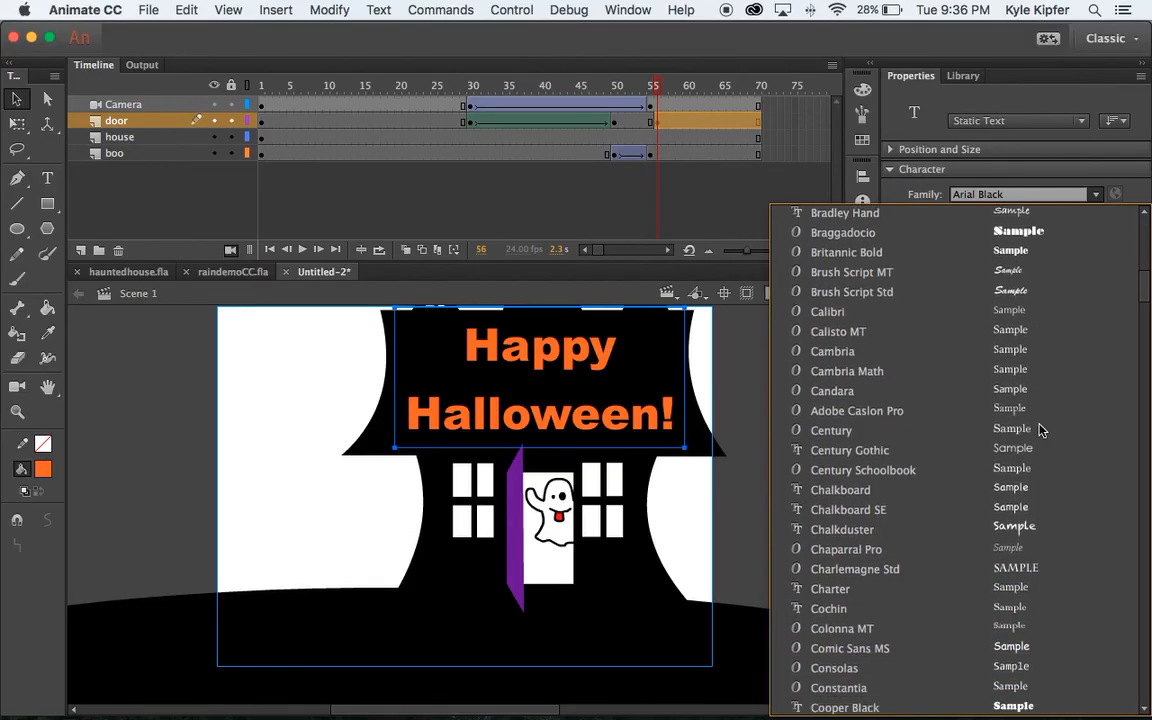
scroll(1040, 430, down, 8)
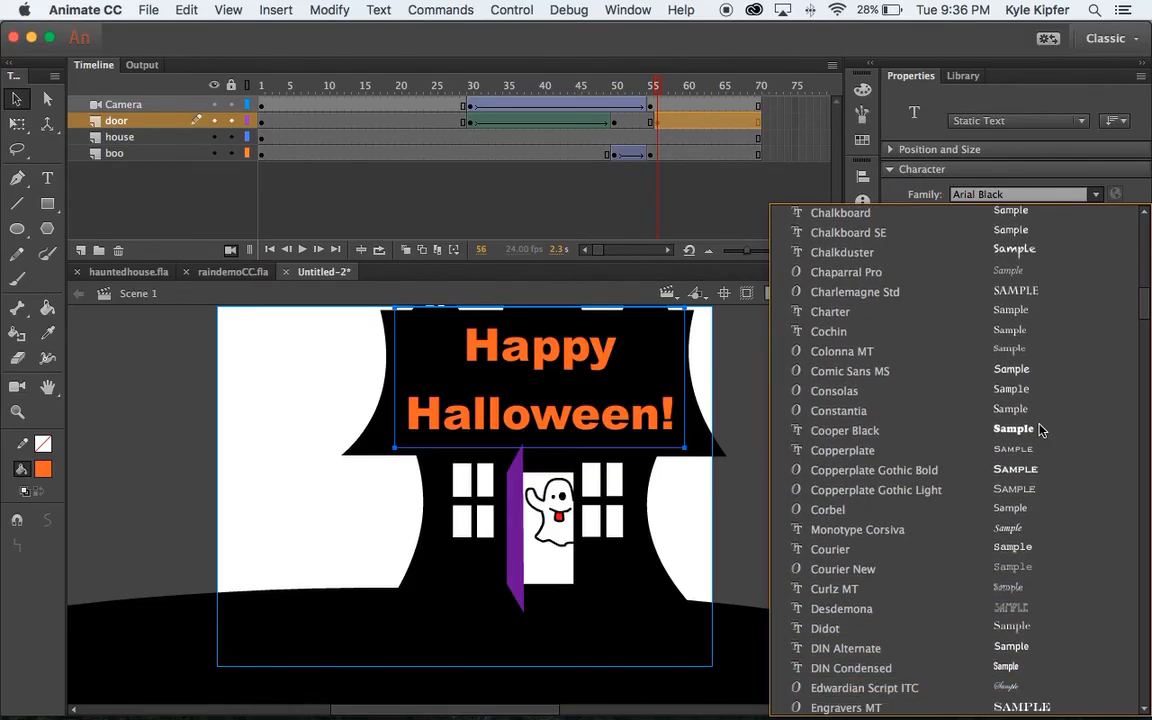
scroll(1040, 430, down, 6)
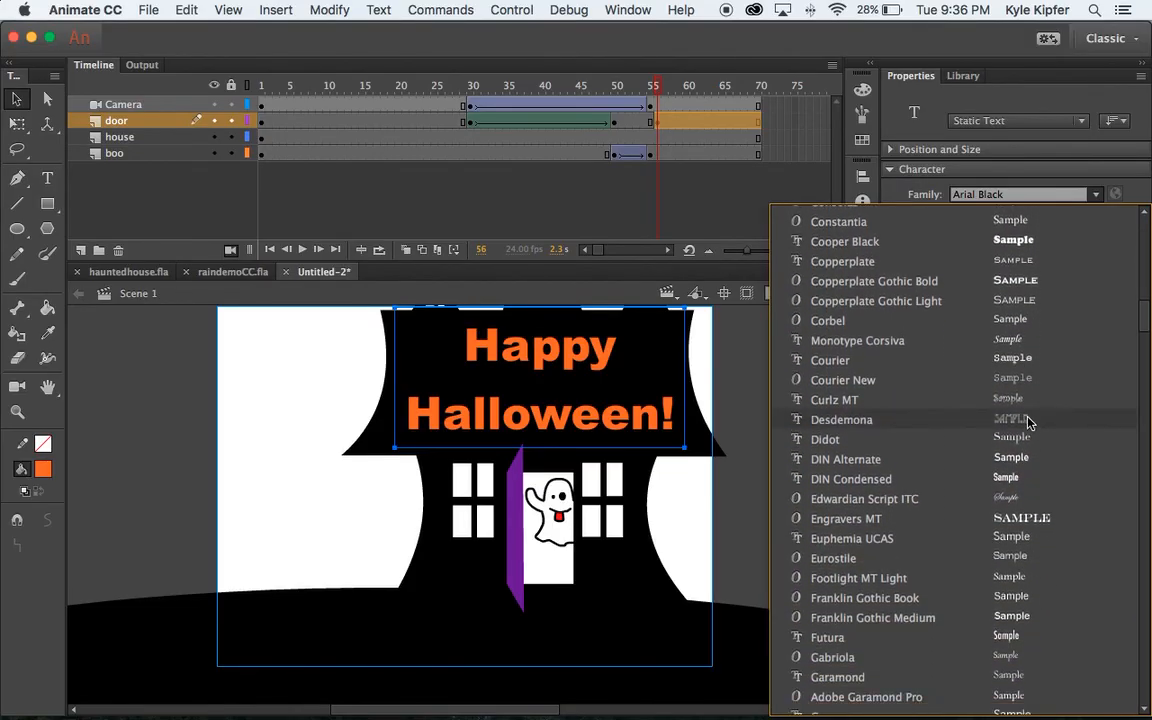
click(1024, 421)
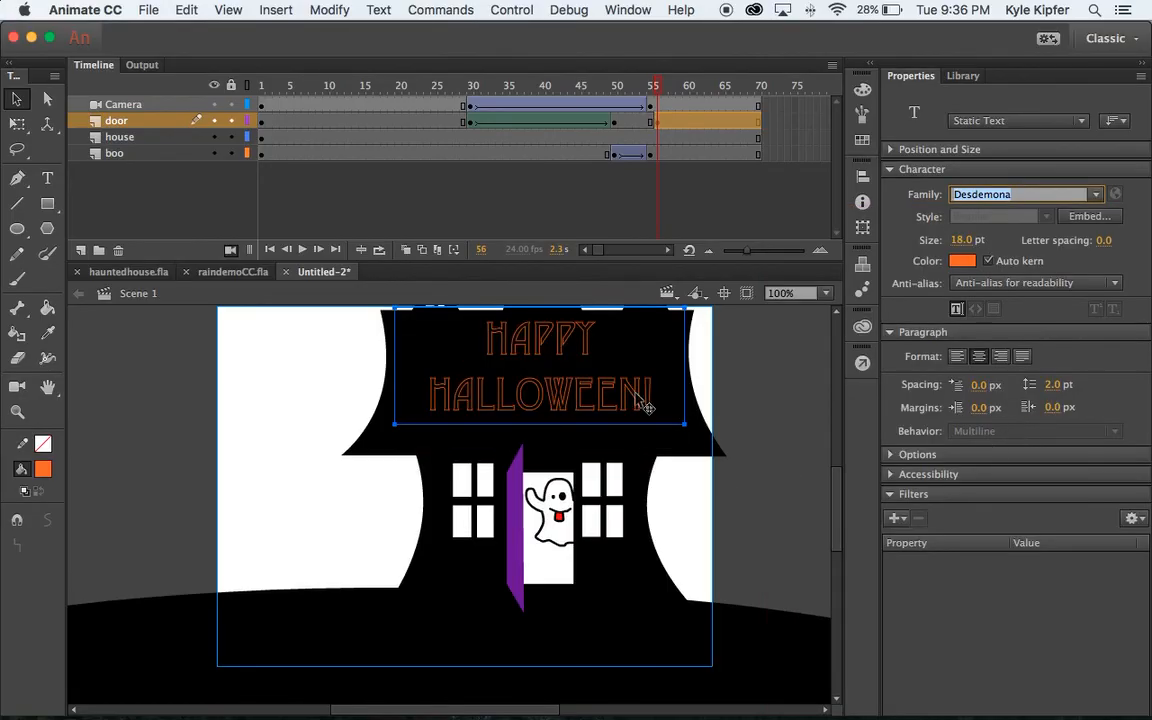
- Shift the Happy Halloween text slightly lower and nudge it to fit between the roofline and the windows
drag(636, 392, 636, 408)
key(Up)
key(Up)
key(Up)
key(Up)
key(Up)
key(Up)
key(Up)
key(Up)
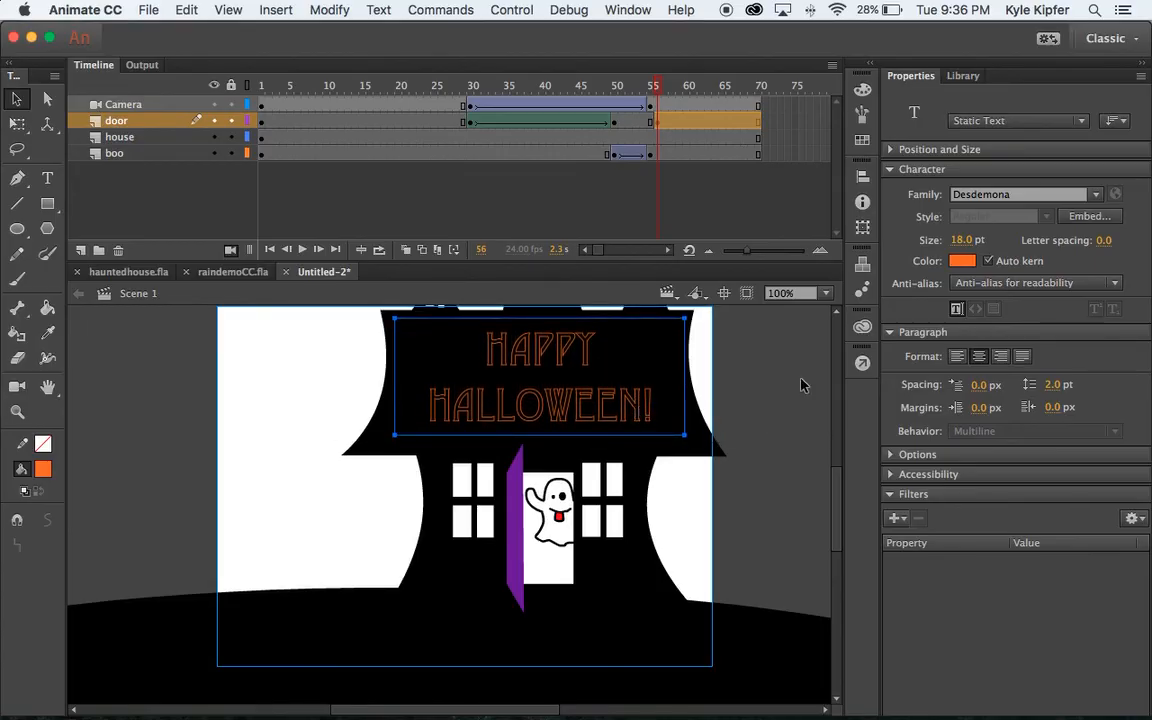
- Test the movie to check how the Happy Halloween text plays, and close the preview
click(735, 385)
key(super+Return)
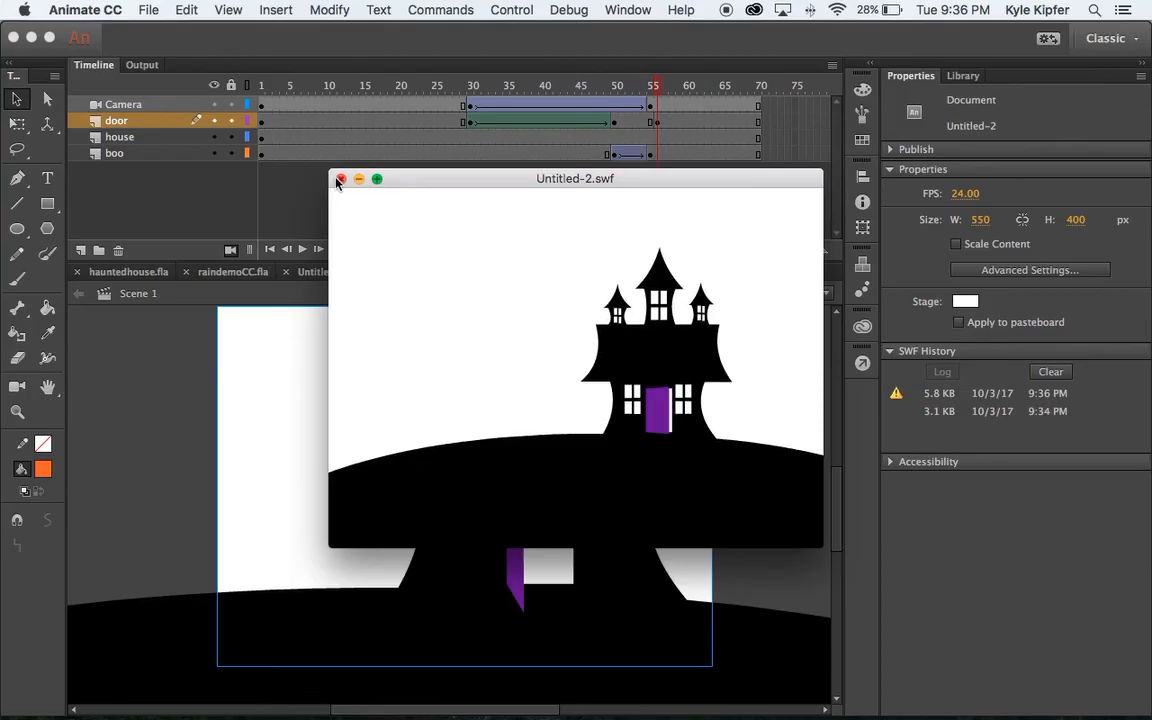
click(341, 180)
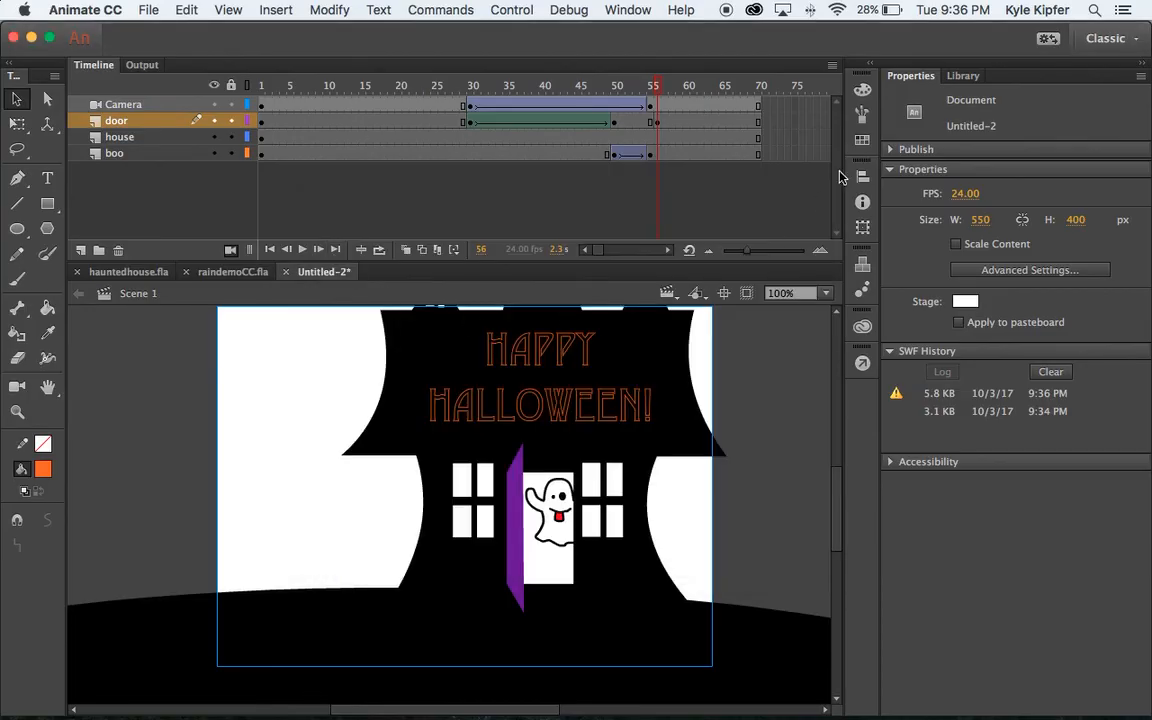
- Extend the Camera, door, house and boo layers to frame 100
scroll(783, 134, right, 5)
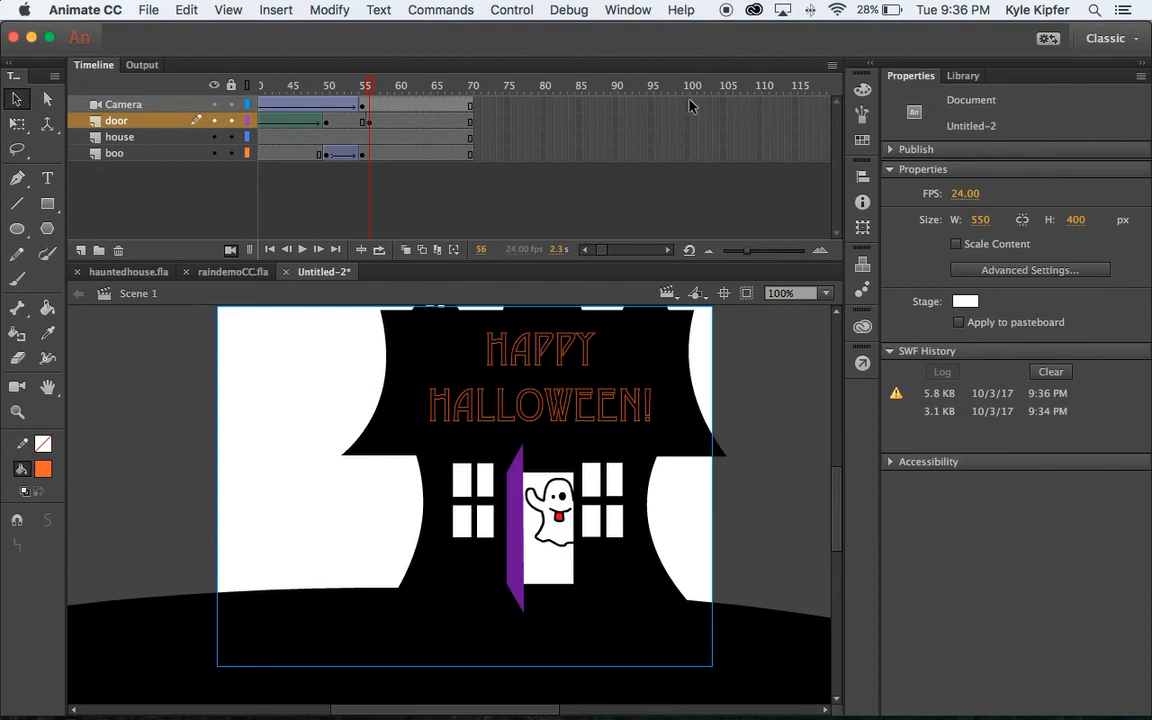
drag(688, 163, 688, 160)
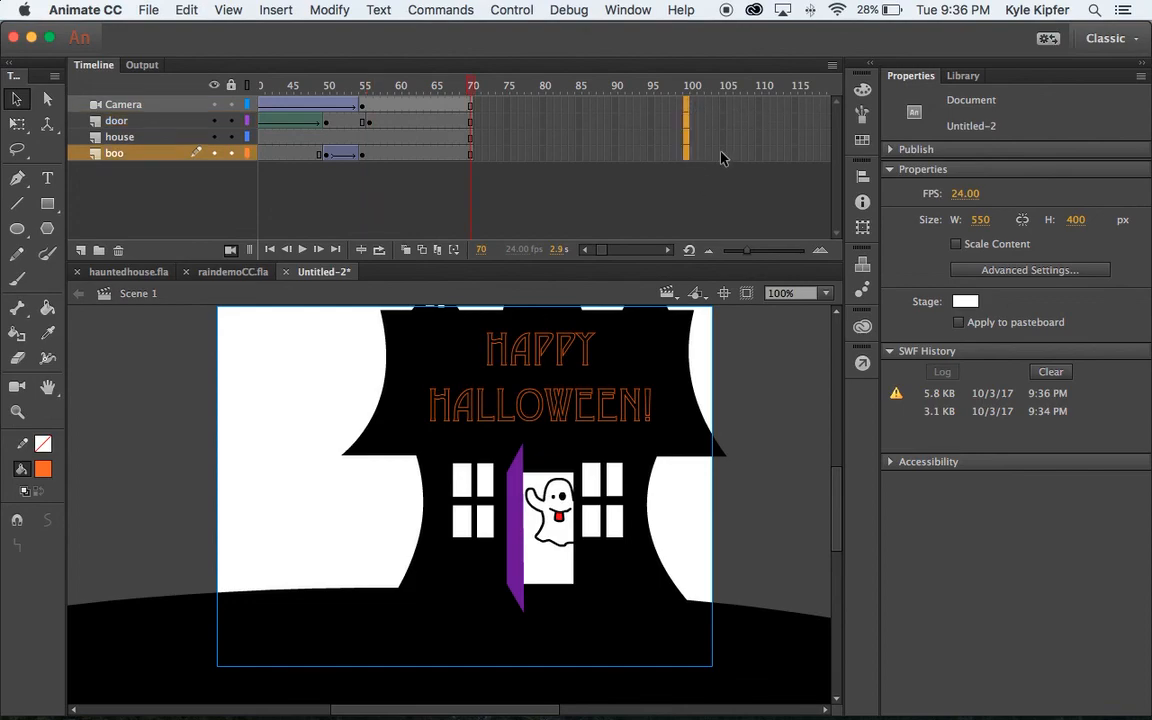
key(F6)
scroll(644, 124, left, 5)
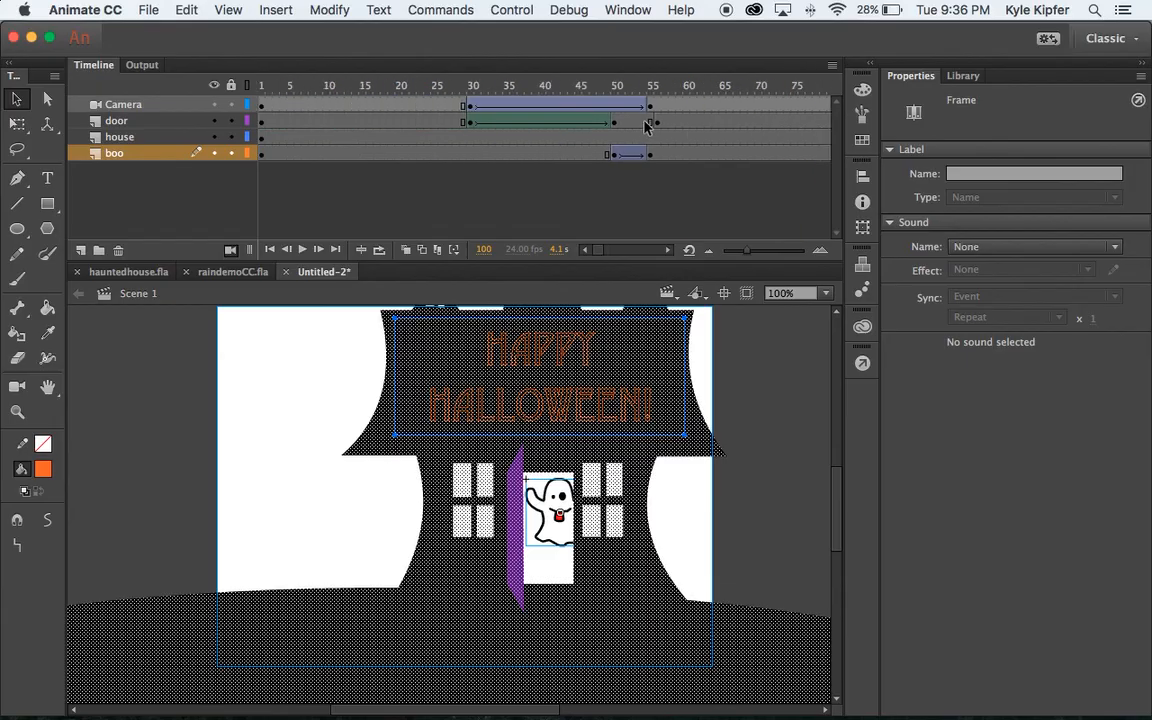
- Test the lengthened animation through to its ending and close the preview
click(660, 204)
key(super+Return)
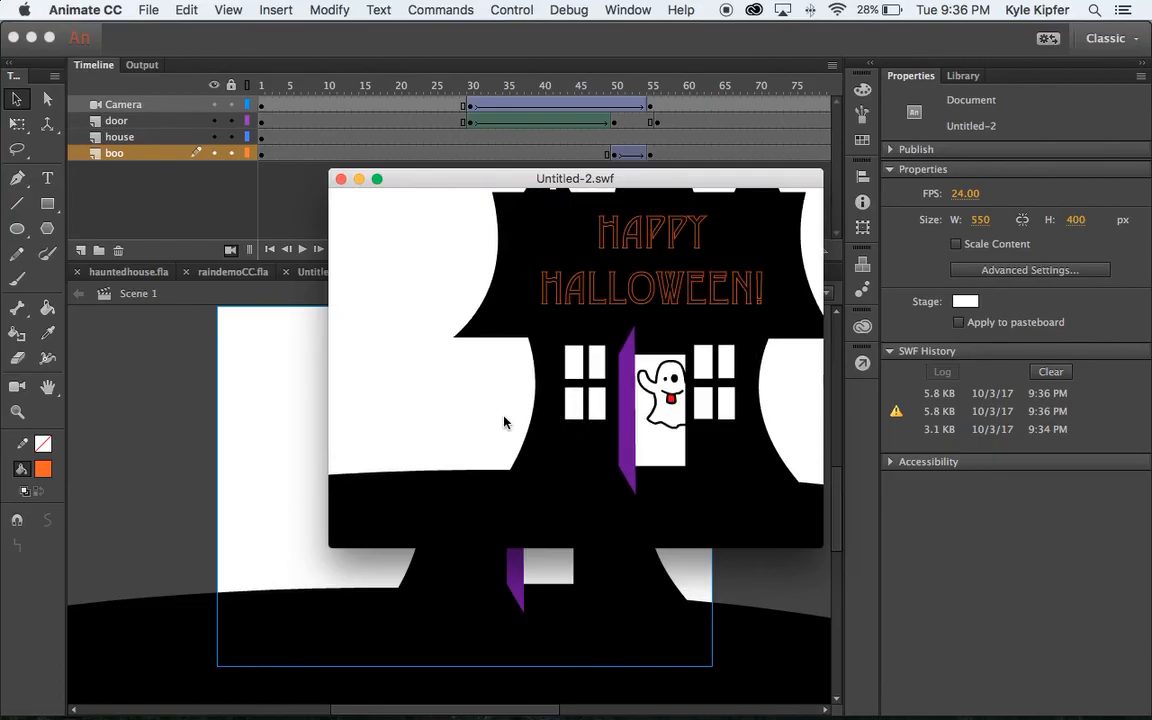
click(341, 179)
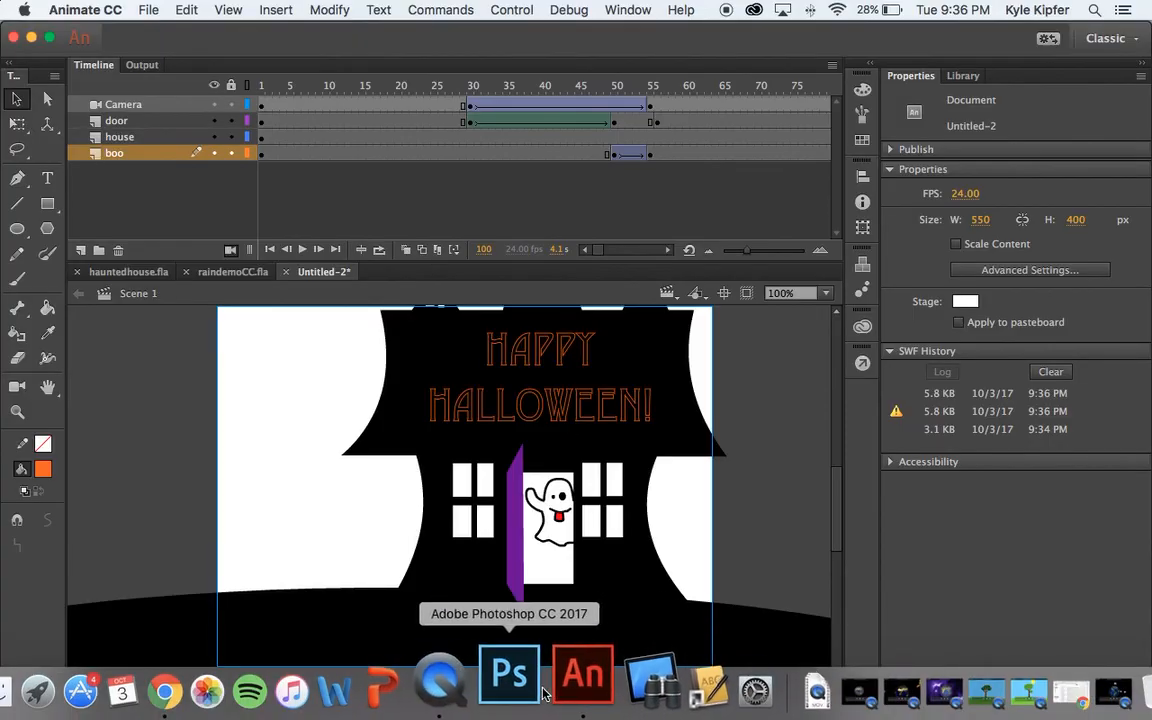